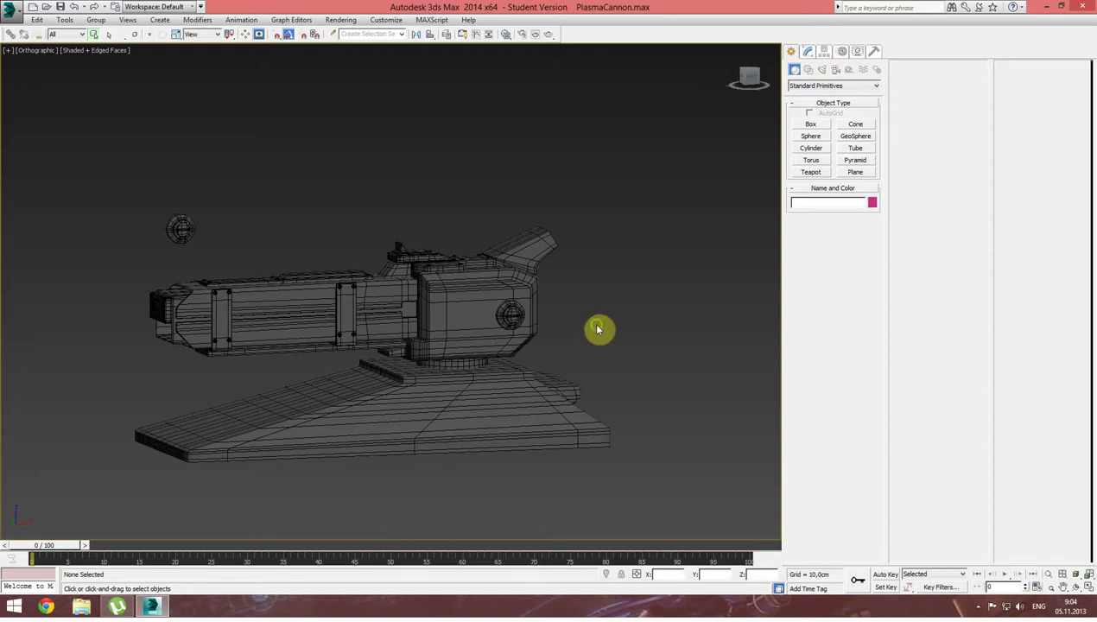
Delete the small stray cylinder floating beside the cannon.
middle_drag(593, 326, 603, 321)
mouse_move(351, 340)
alt+middle_down()
mouse_move(380, 358)
mouse_move(375, 335)
alt+middle_up()
scroll(376, 333, up, 3)
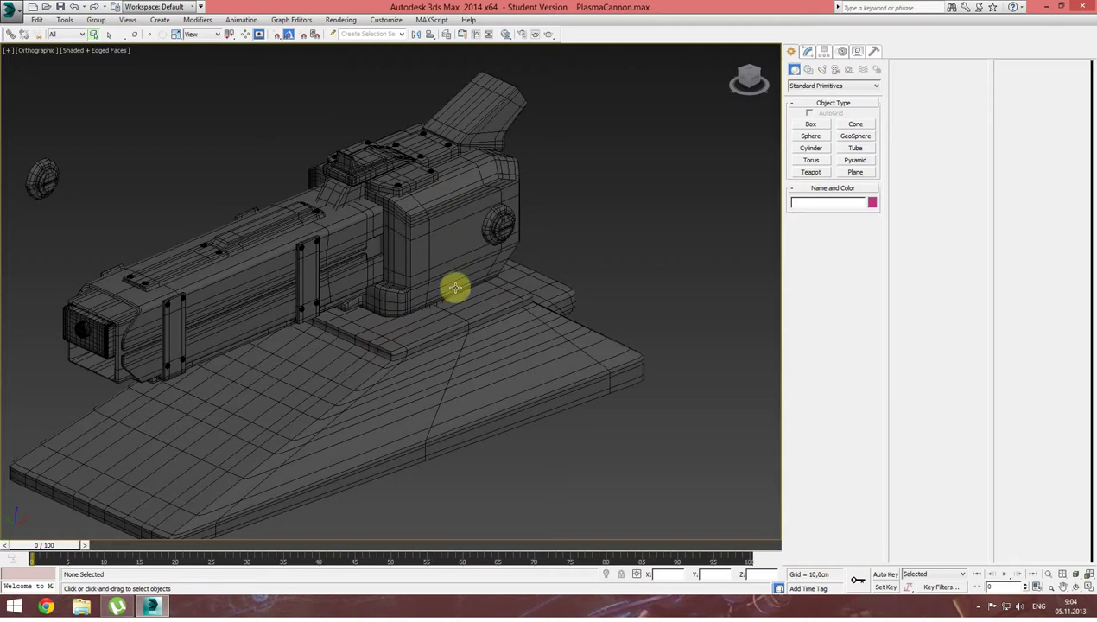
scroll(501, 292, down, 2)
scroll(488, 290, down, 2)
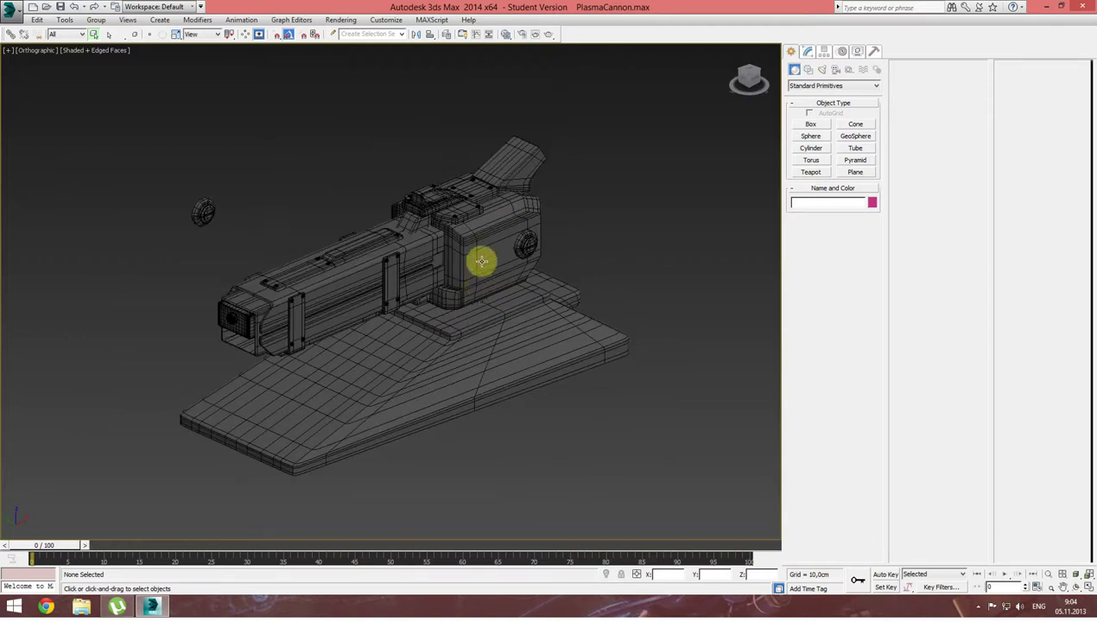
middle_drag(441, 228, 416, 213)
scroll(421, 220, up, 2)
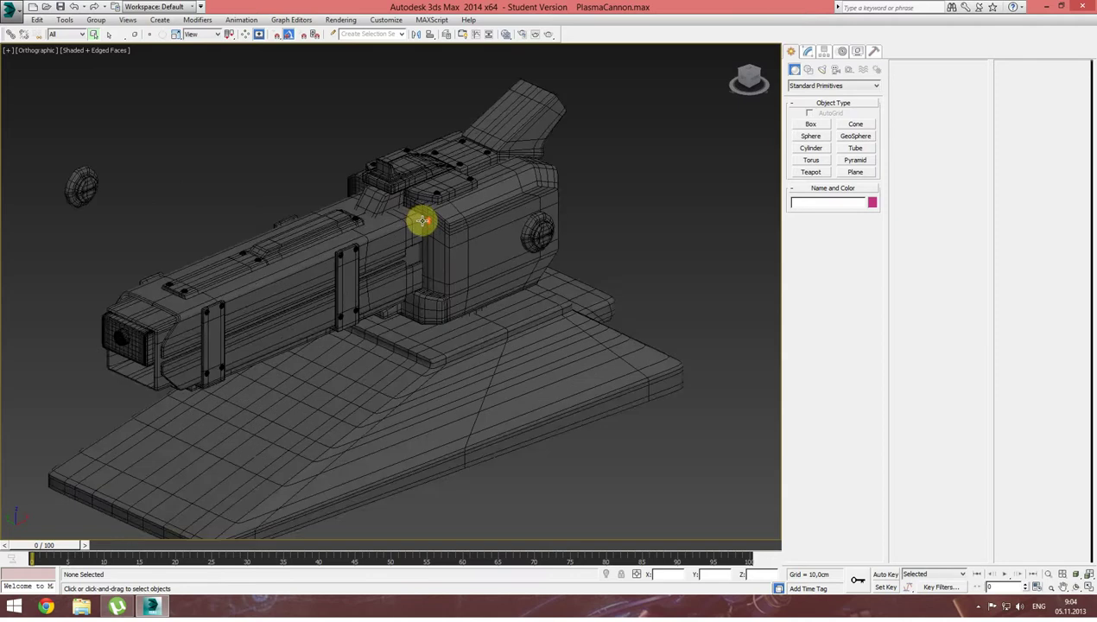
scroll(436, 227, up, 3)
scroll(436, 228, down, 5)
click(187, 200)
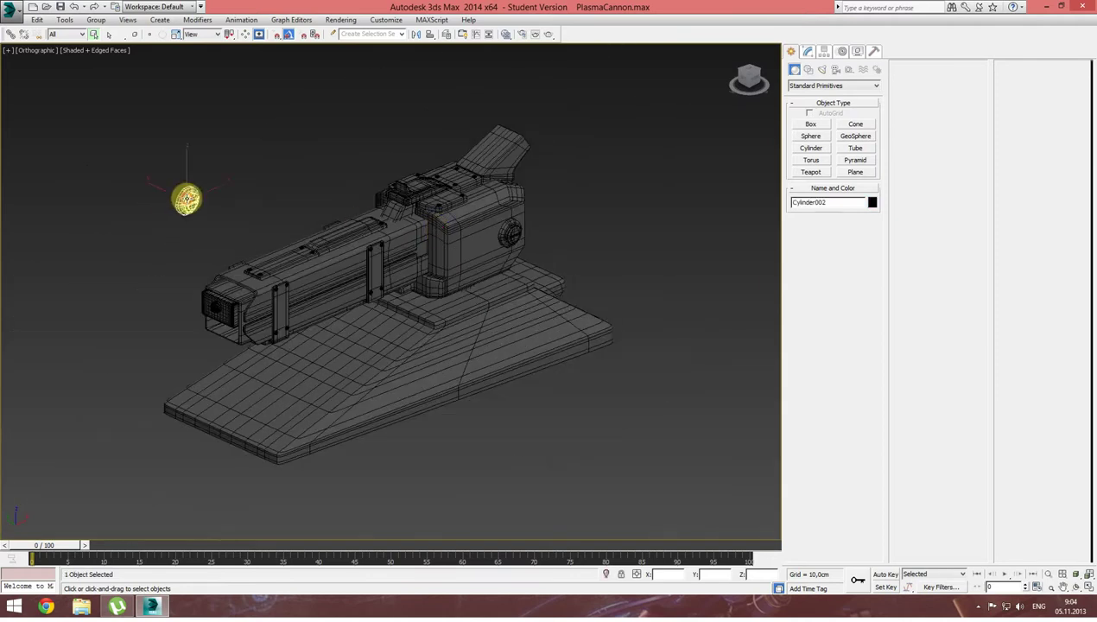
key(Delete)
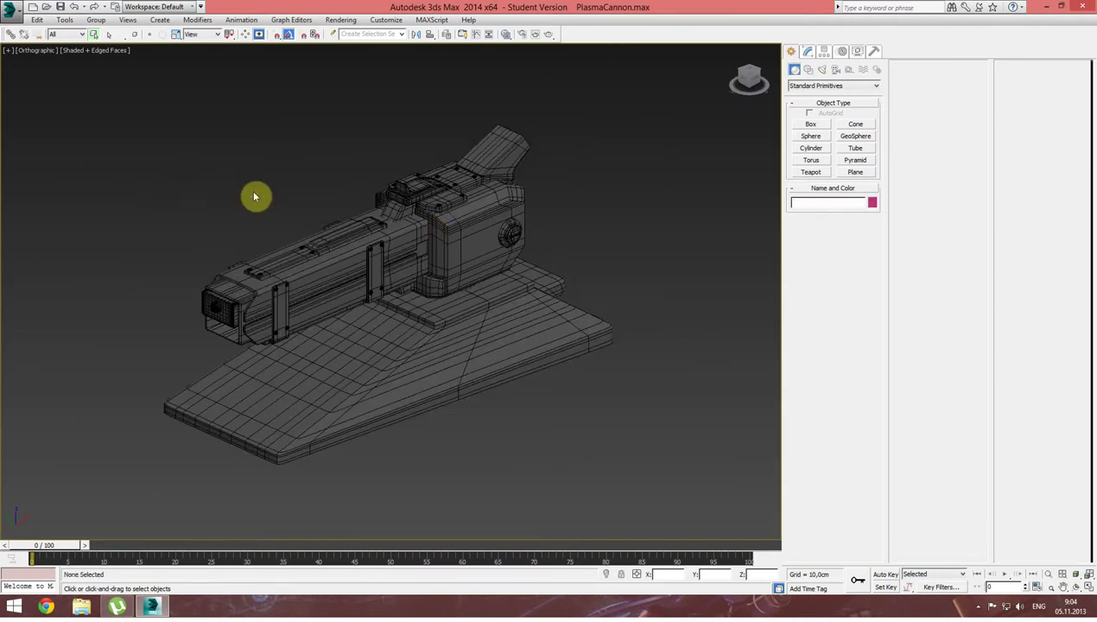
Zoom in around the barrel and select the cannon barrel object.
middle_drag(390, 285, 380, 272)
scroll(453, 277, up, 3)
scroll(451, 274, down, 4)
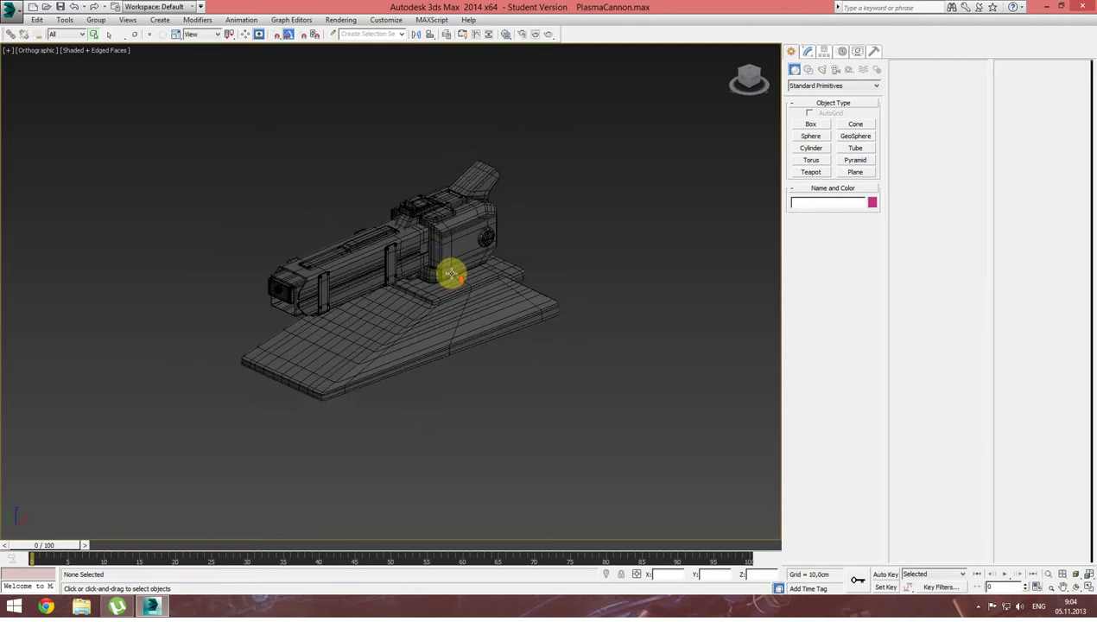
scroll(436, 257, up, 1)
scroll(463, 247, up, 1)
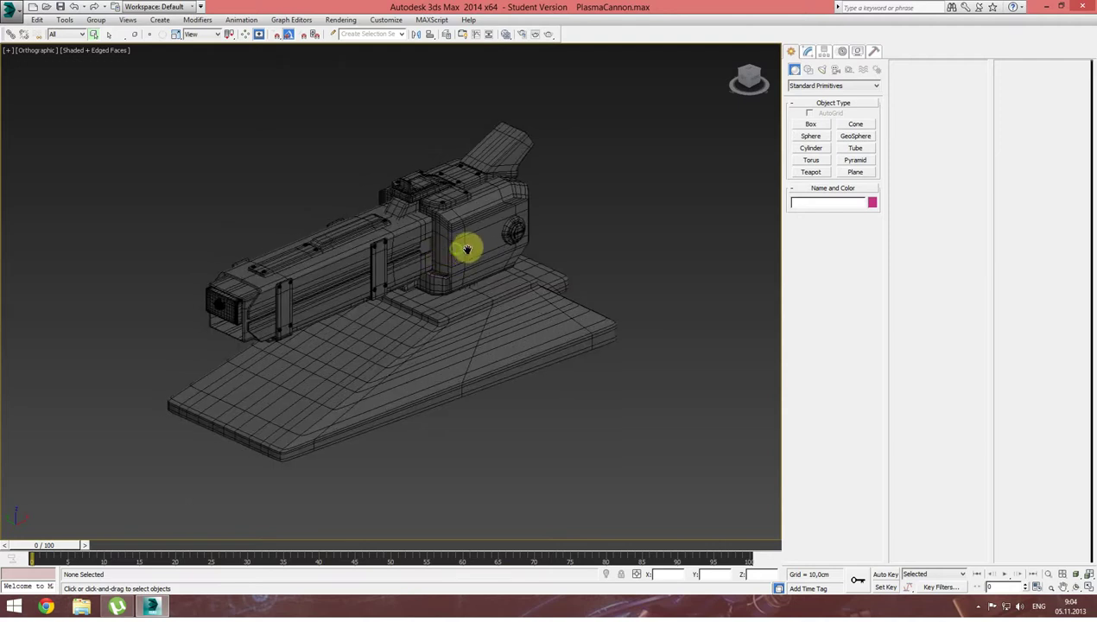
scroll(465, 247, up, 2)
scroll(466, 248, up, 2)
scroll(468, 249, up, 2)
scroll(468, 250, down, 5)
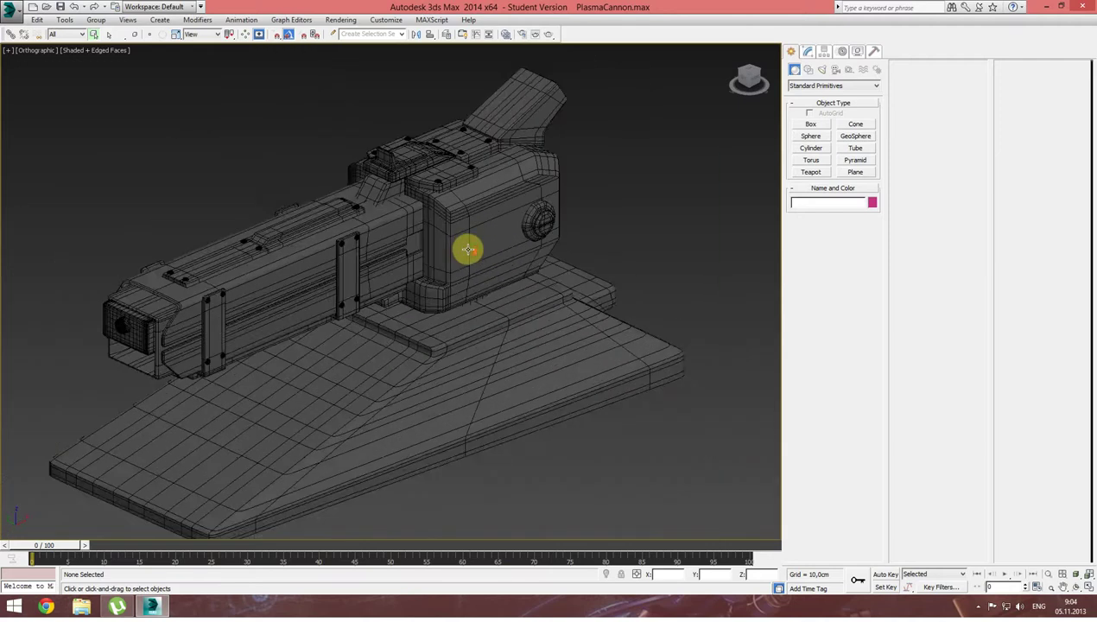
scroll(468, 251, down, 2)
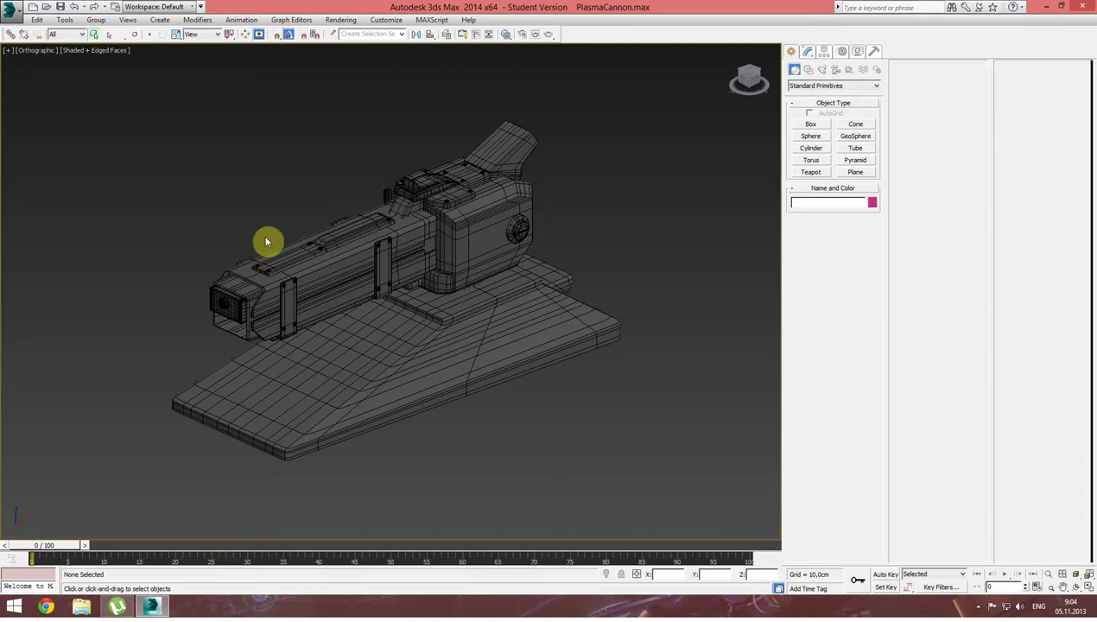
scroll(432, 212, up, 4)
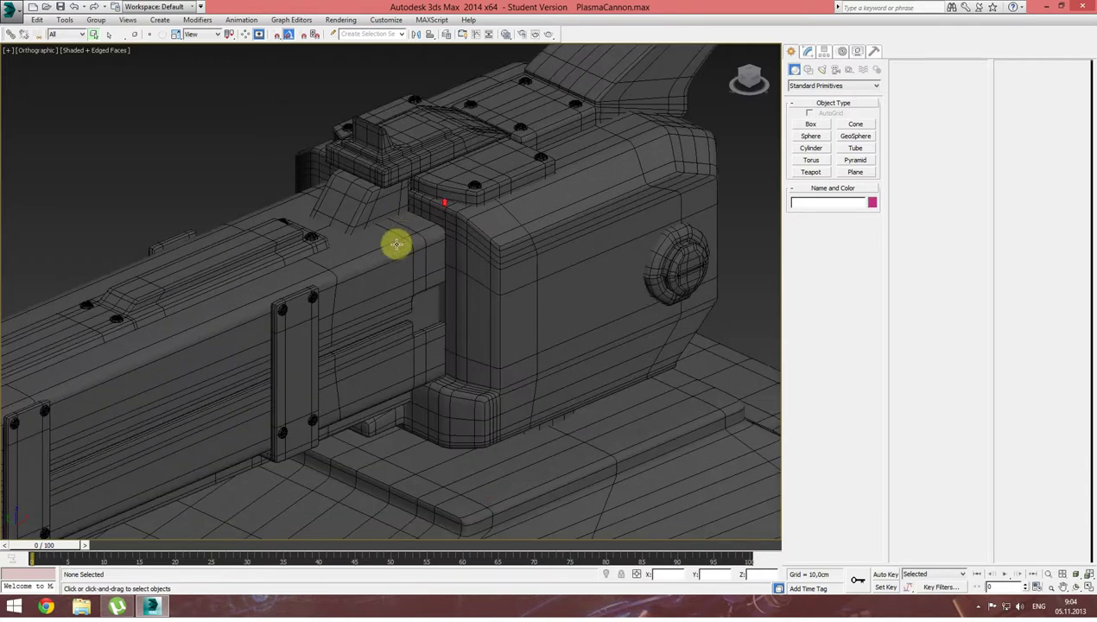
scroll(466, 199, up, 1)
scroll(259, 276, up, 1)
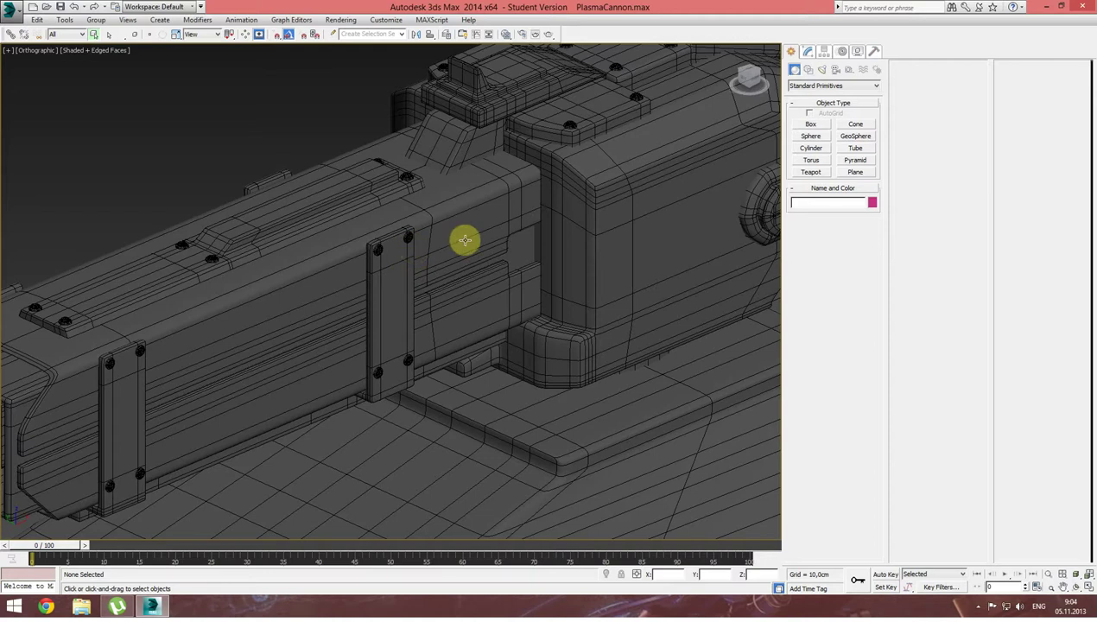
alt+middle_drag(463, 238, 392, 267)
scroll(622, 229, down, 1)
scroll(604, 216, down, 1)
scroll(600, 217, down, 1)
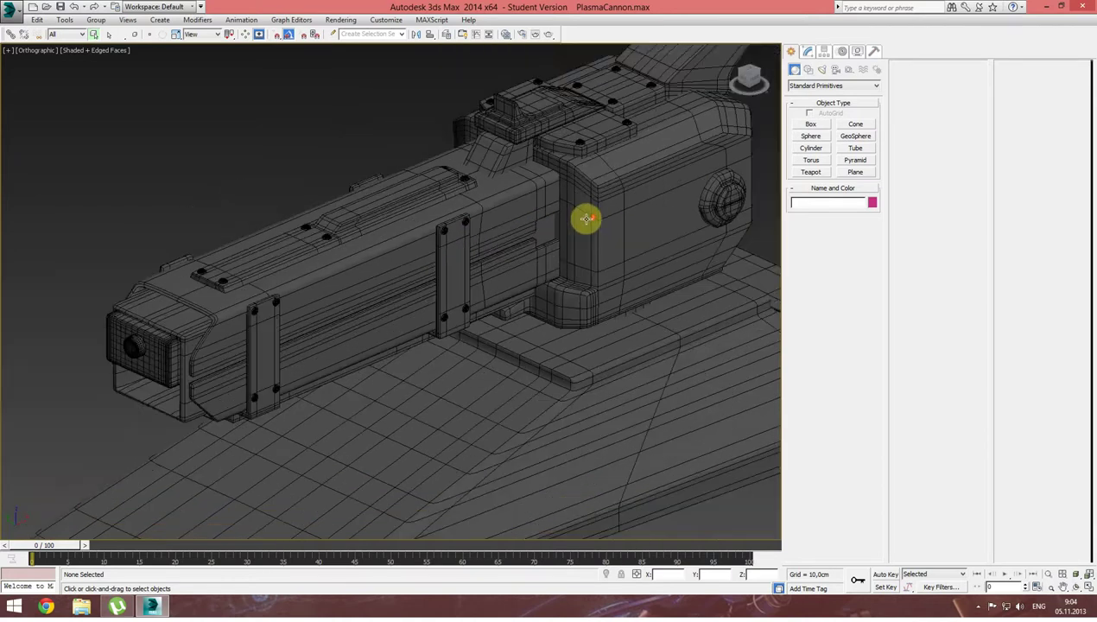
scroll(615, 218, down, 1)
scroll(609, 224, down, 1)
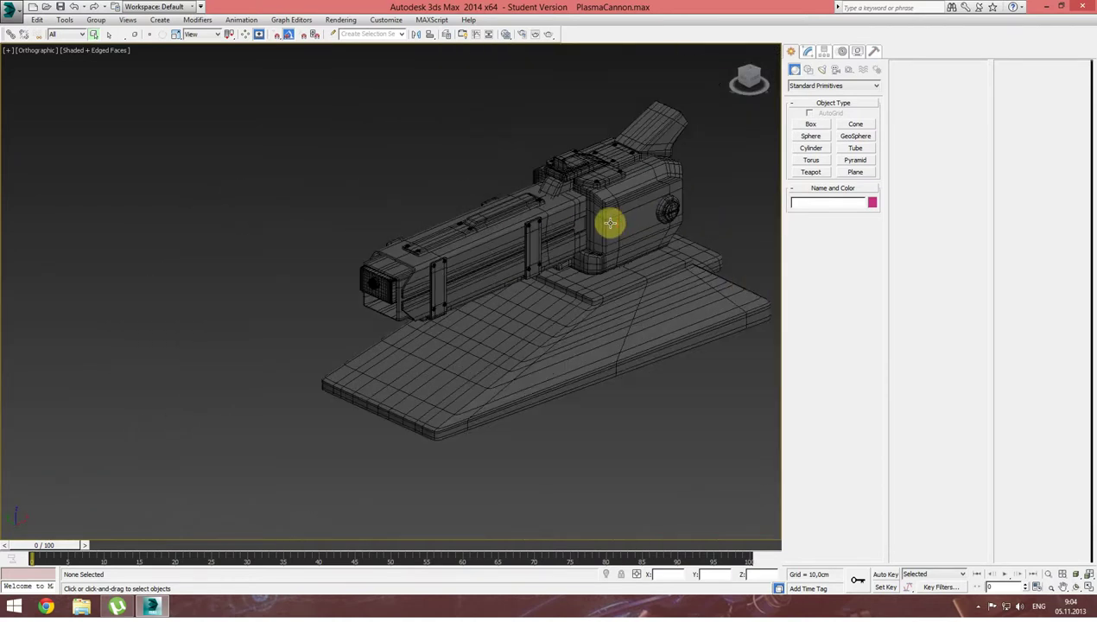
scroll(610, 224, up, 1)
scroll(561, 240, up, 1)
scroll(566, 239, down, 2)
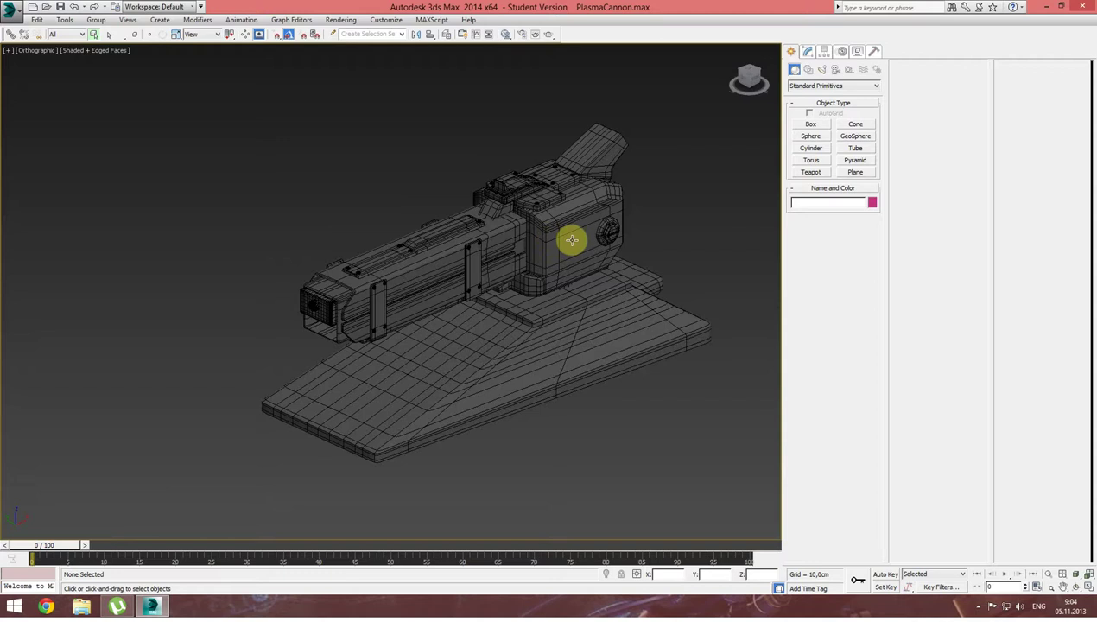
click(393, 263)
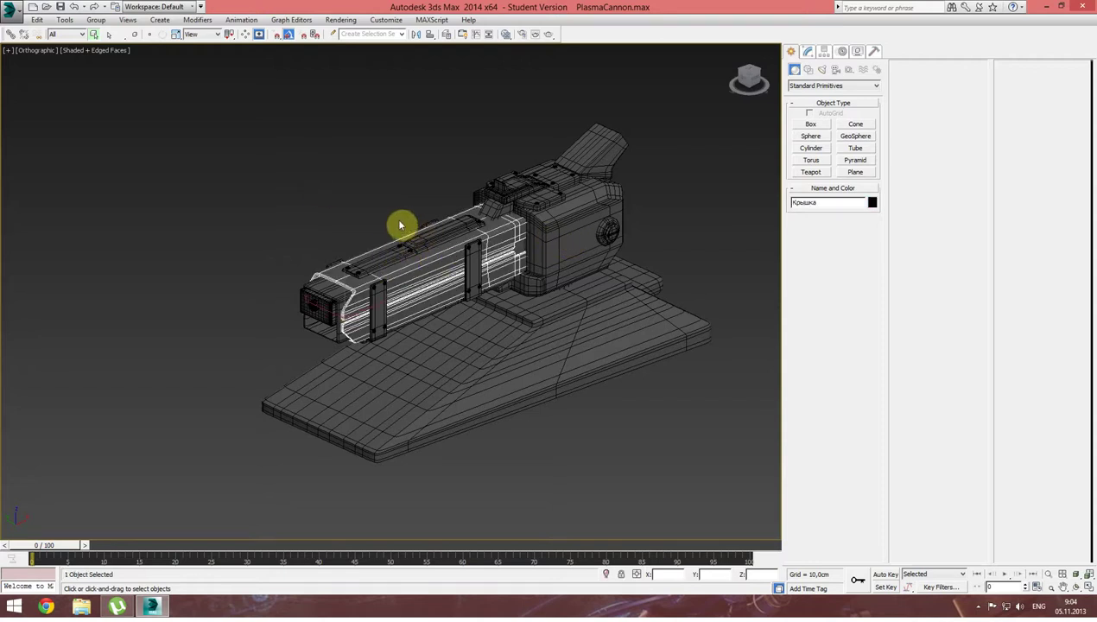
click(97, 21)
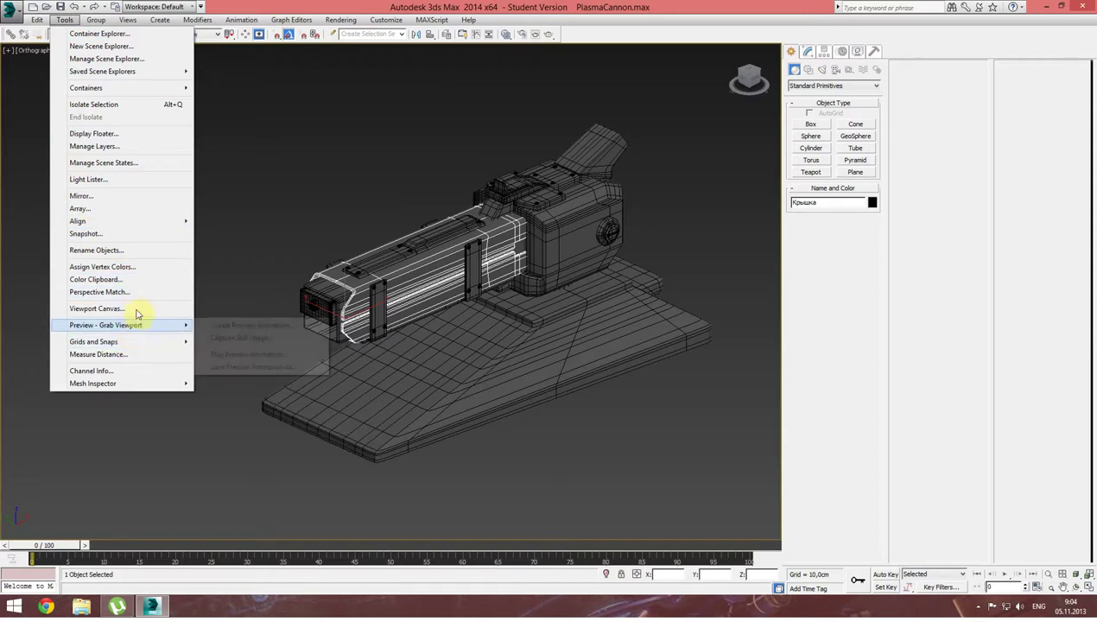
mouse_move(141, 213)
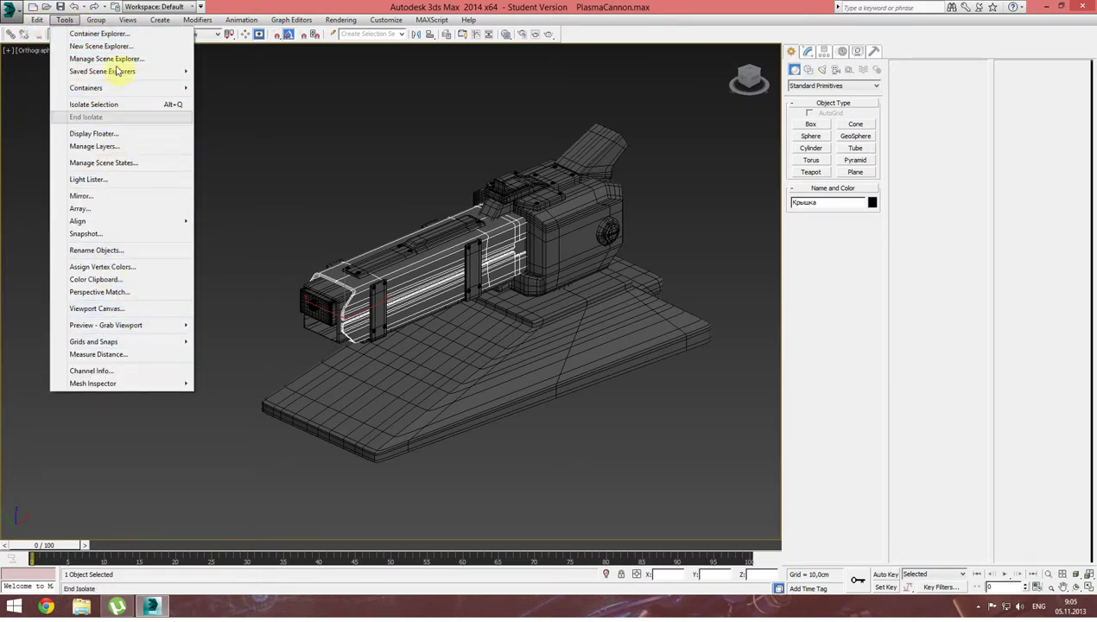
mouse_move(198, 212)
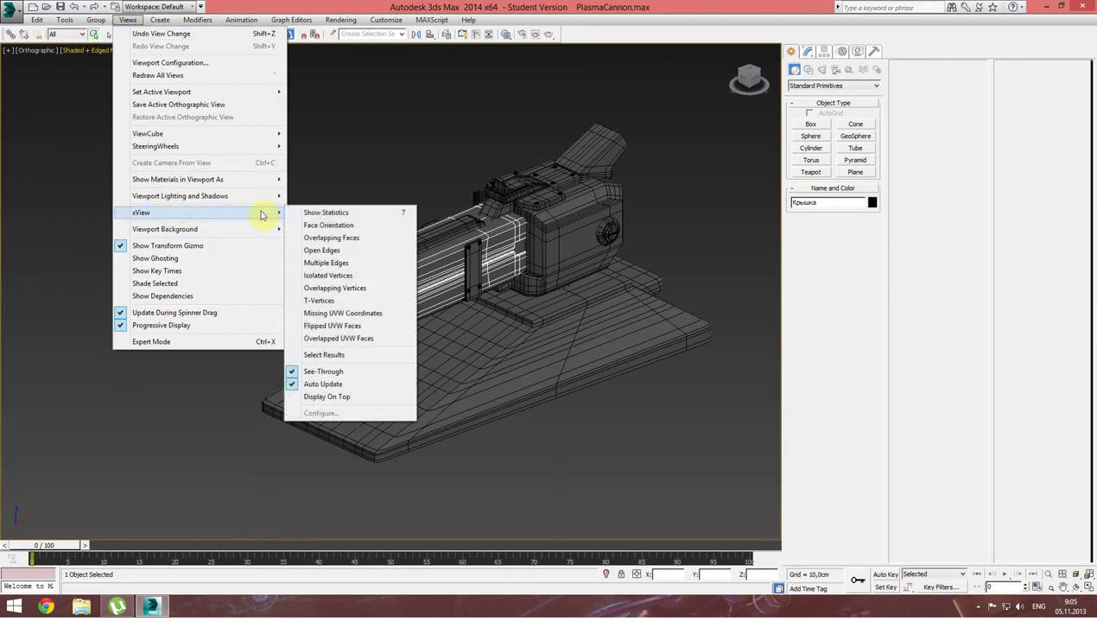
Turn on xView statistics (417 352 polys, 211 002 verts) and deselect the barrel.
click(370, 214)
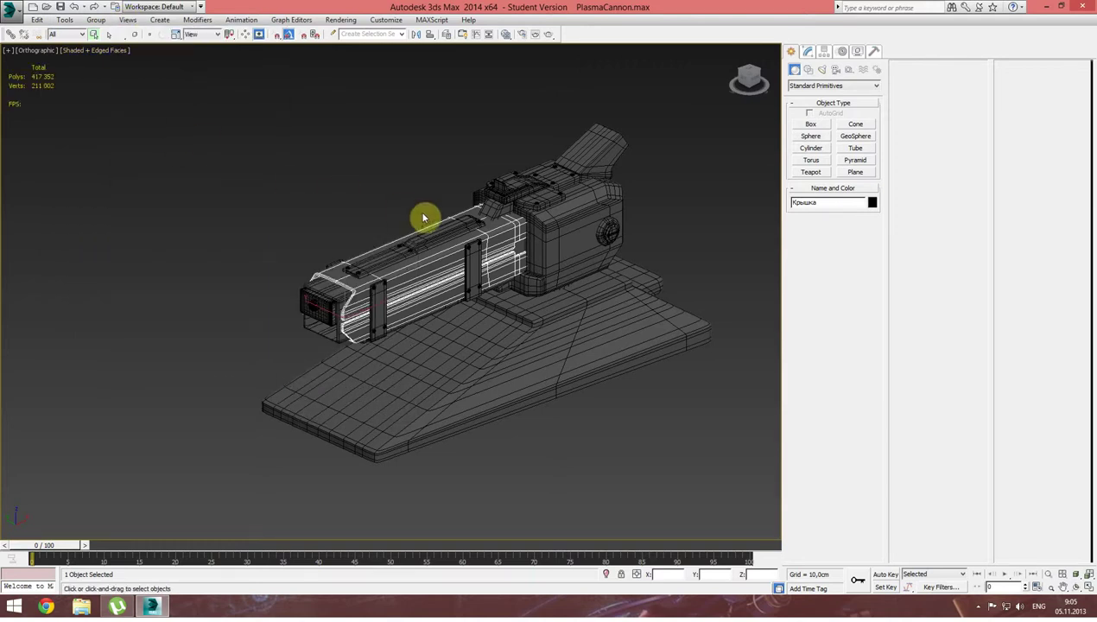
middle_drag(496, 252, 425, 252)
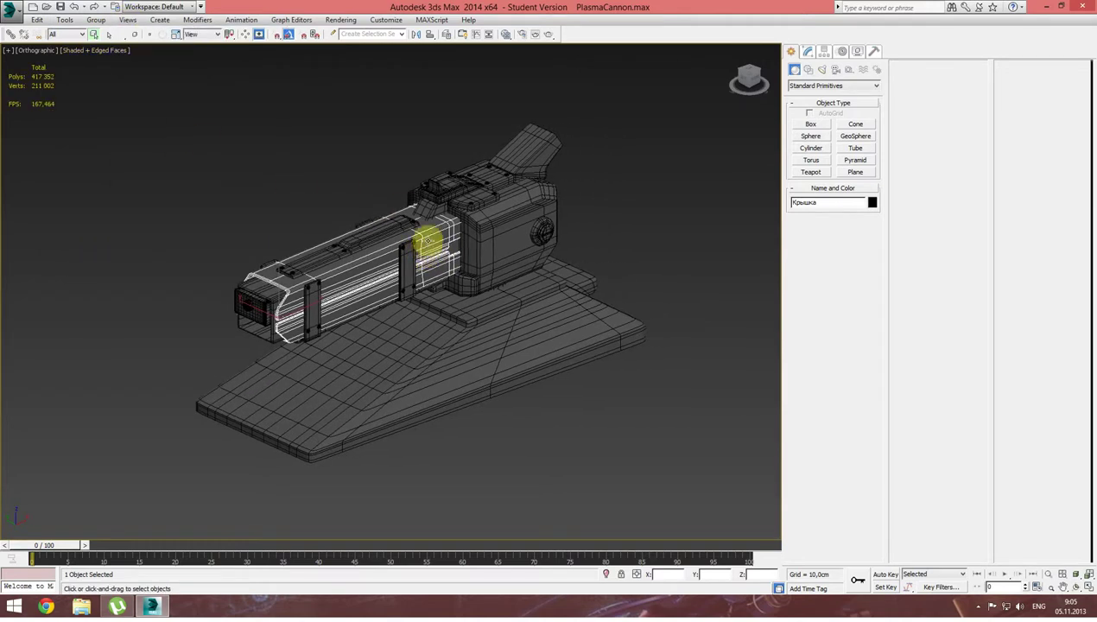
click(249, 220)
middle_drag(409, 223, 386, 212)
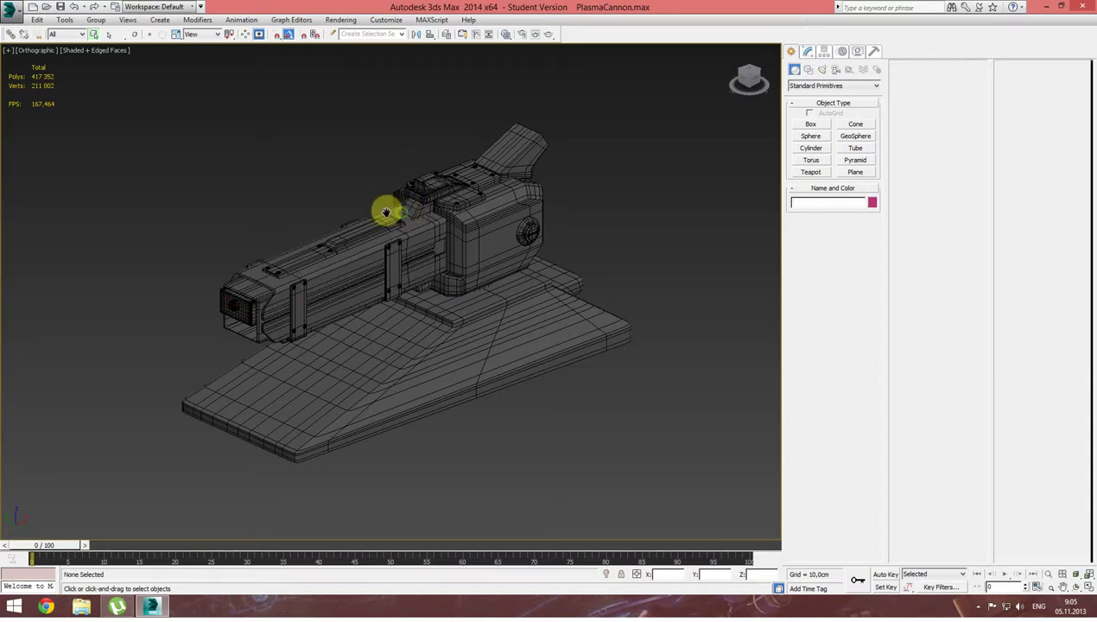
scroll(386, 212, up, 3)
scroll(372, 215, down, 5)
scroll(372, 215, up, 2)
scroll(373, 216, down, 2)
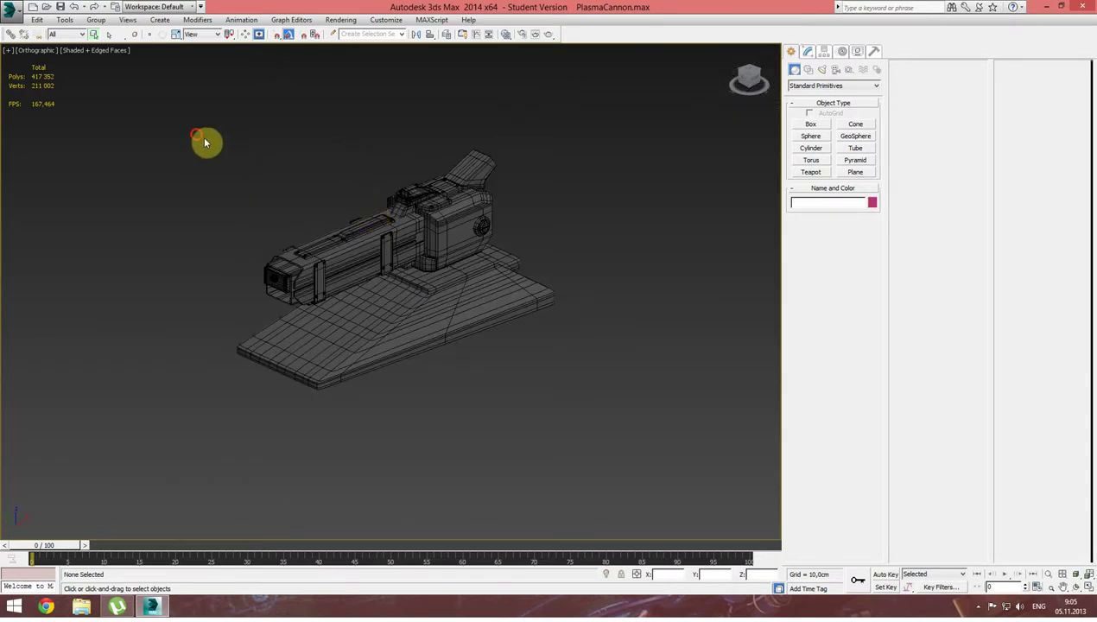
Select all cannon parts and move them upward along Y in the gridded Top view.
drag(198, 136, 607, 411)
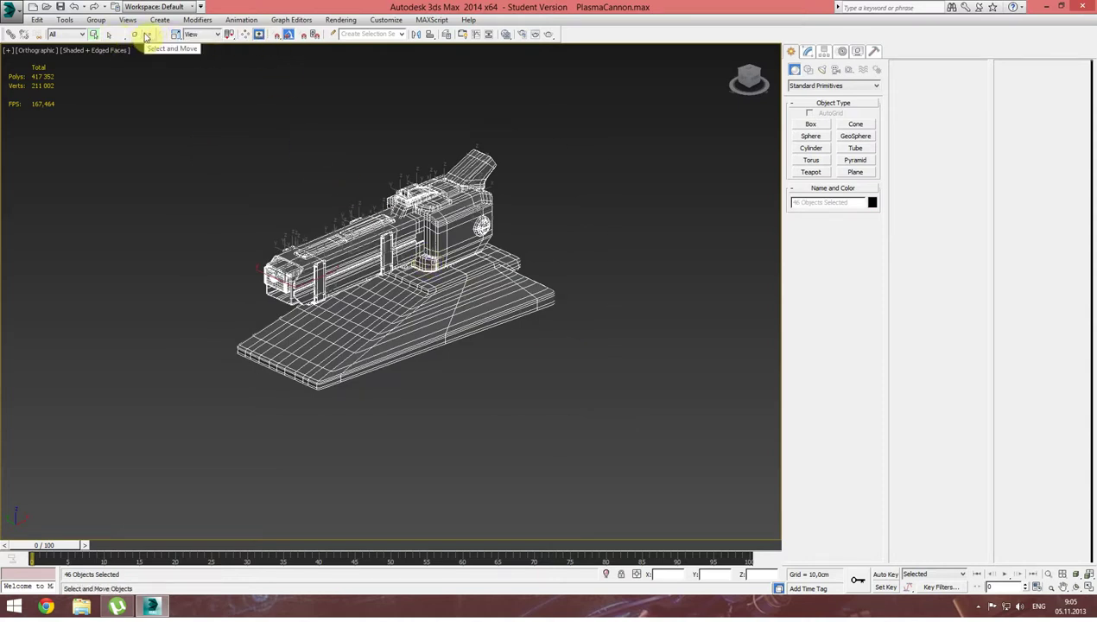
click(153, 36)
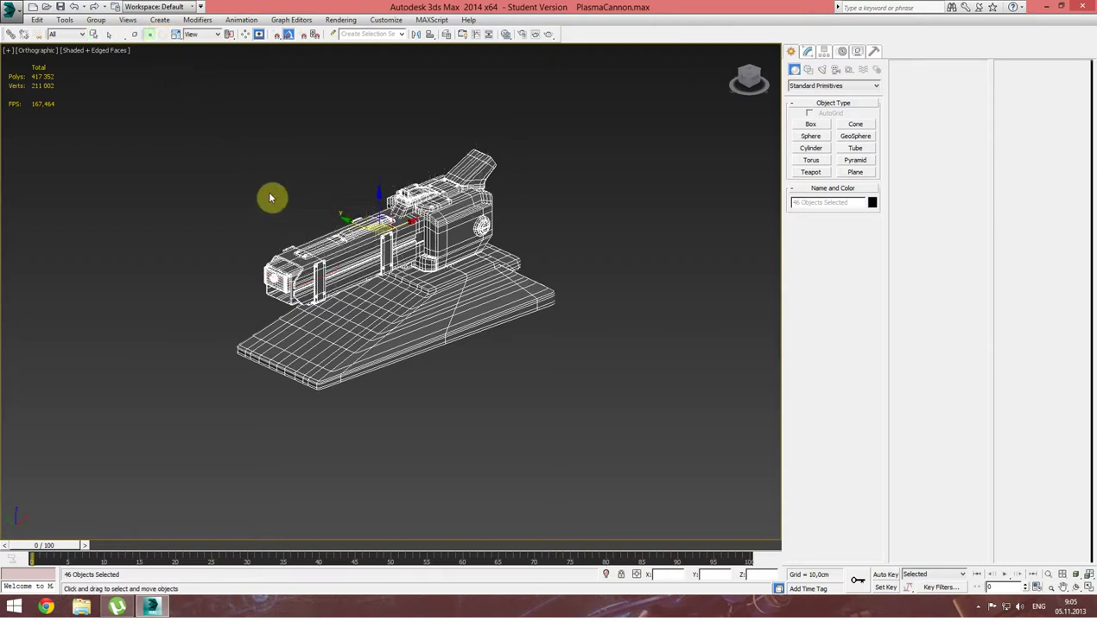
alt+middle_drag(387, 303, 394, 335)
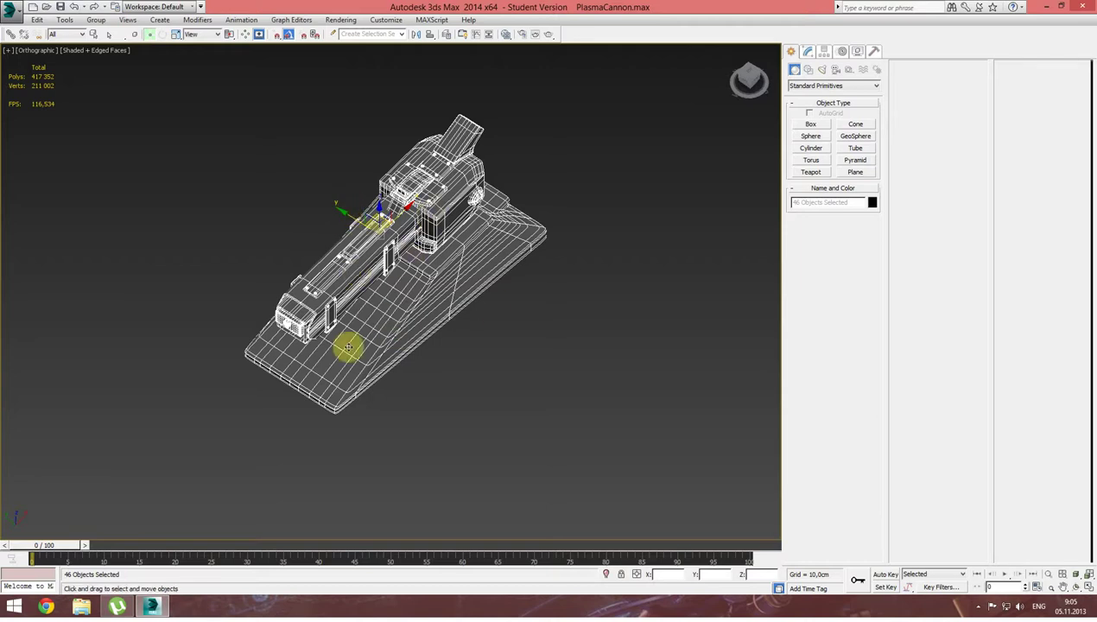
middle_drag(456, 284, 558, 318)
key(t)
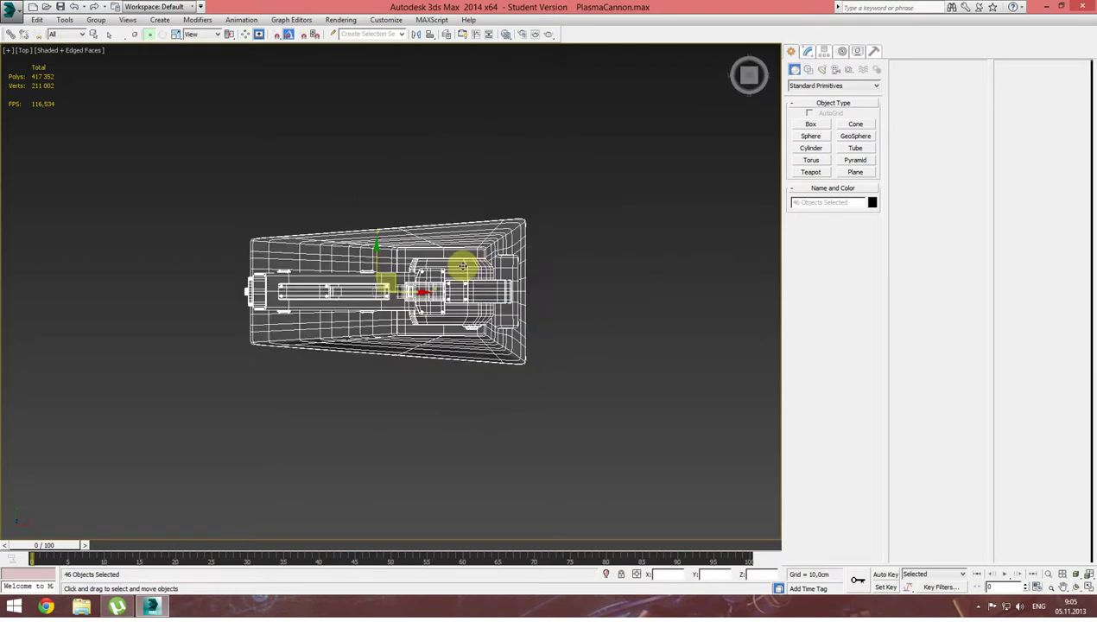
key(g)
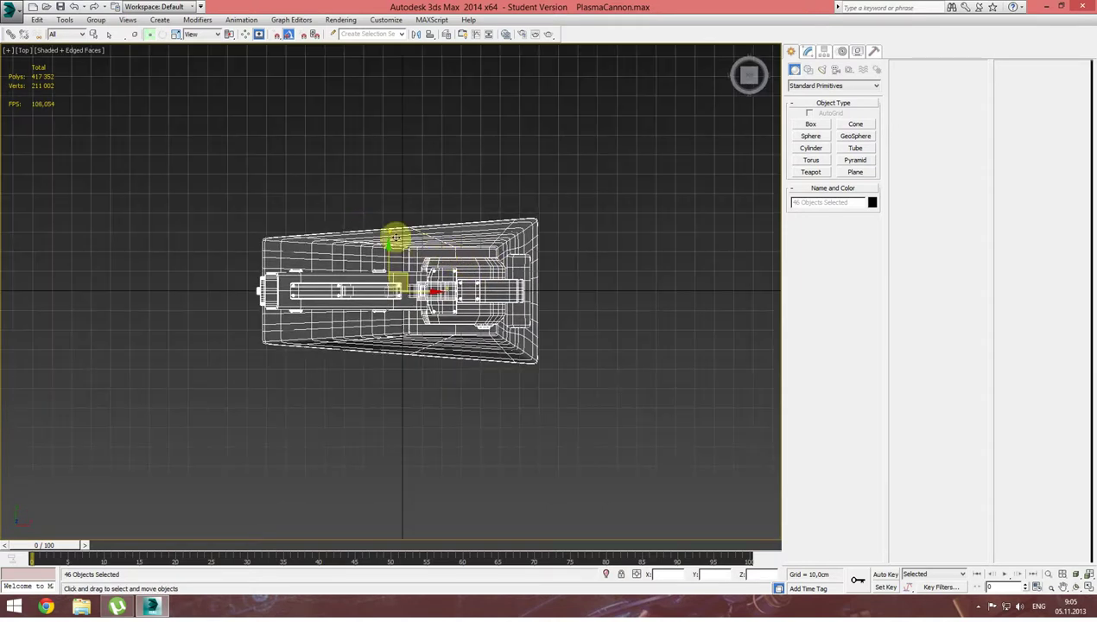
middle_drag(360, 238, 372, 286)
drag(389, 313, 386, 84)
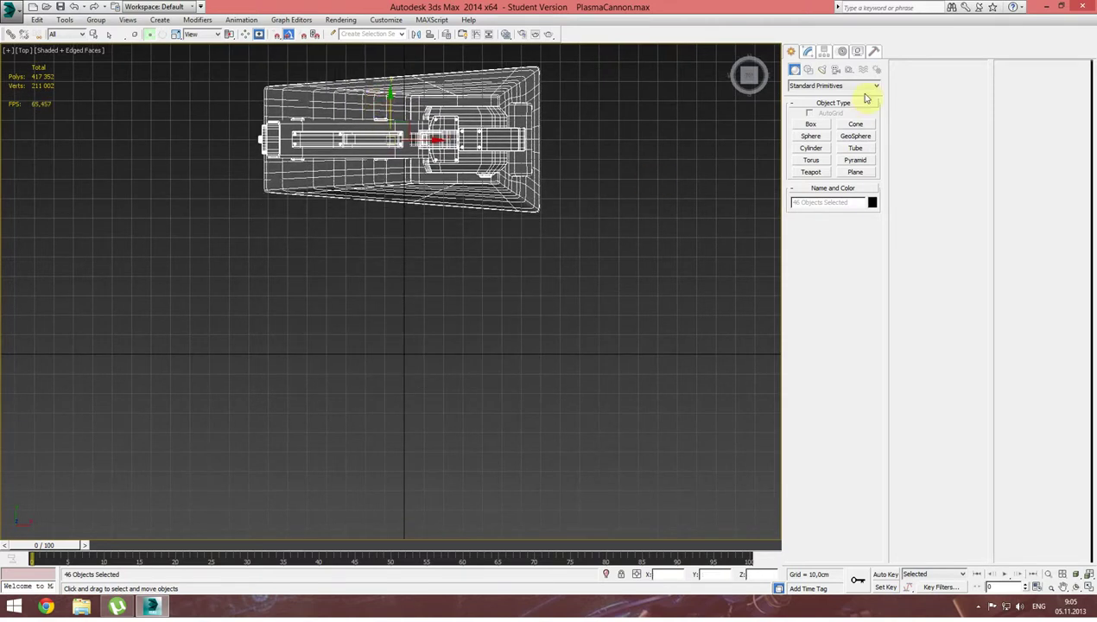
Group the parts as HP_Turret and drag a clone of it downward.
click(96, 20)
click(103, 34)
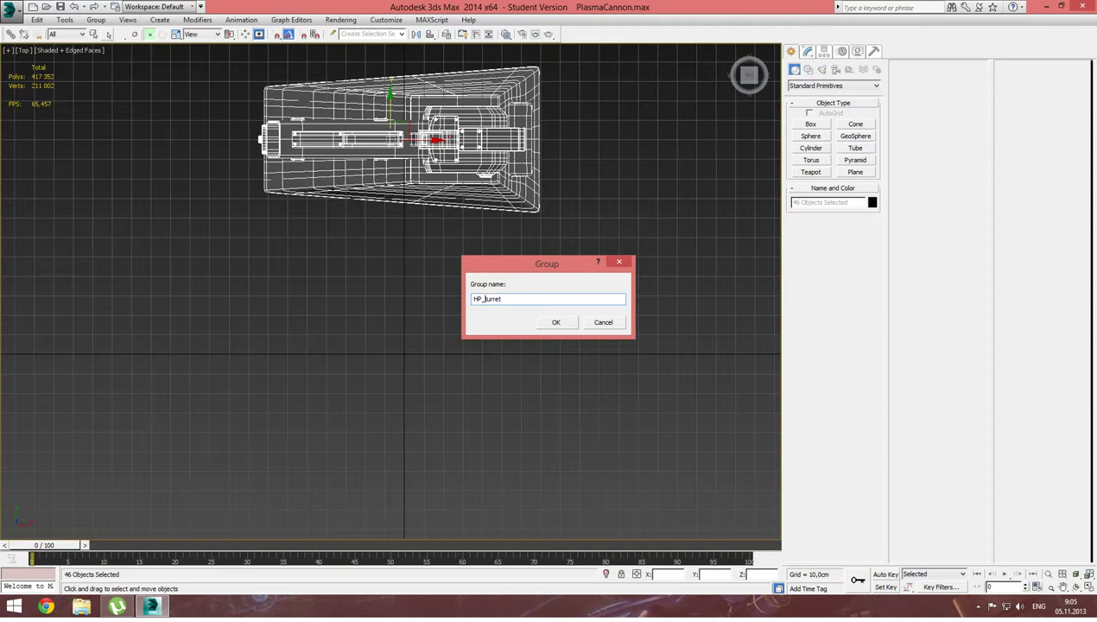
key(Return)
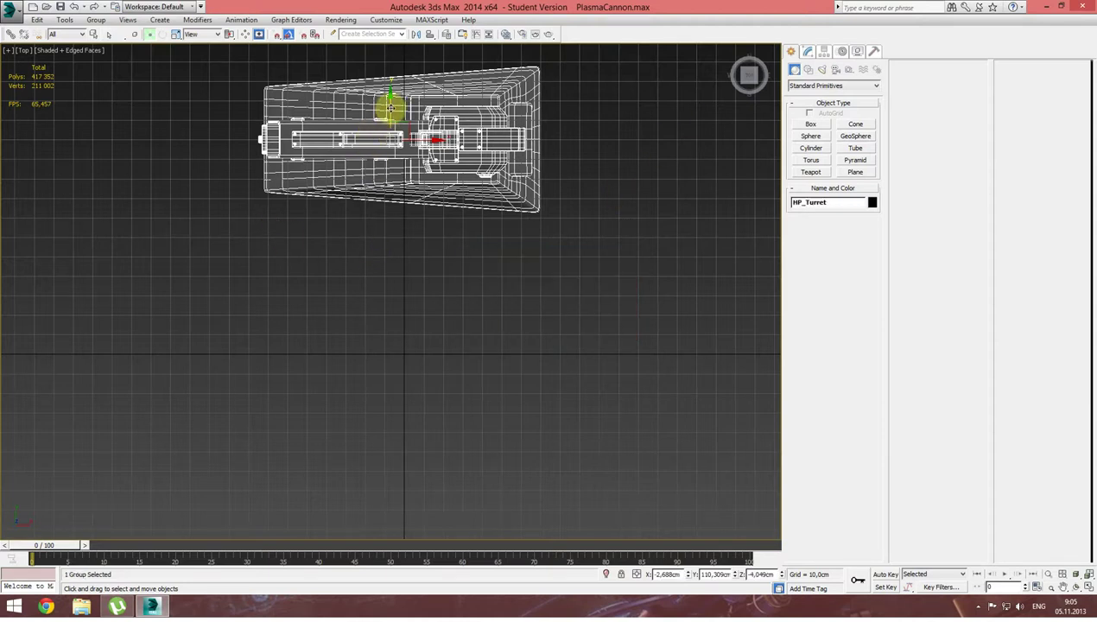
shift+drag(389, 106, 388, 316)
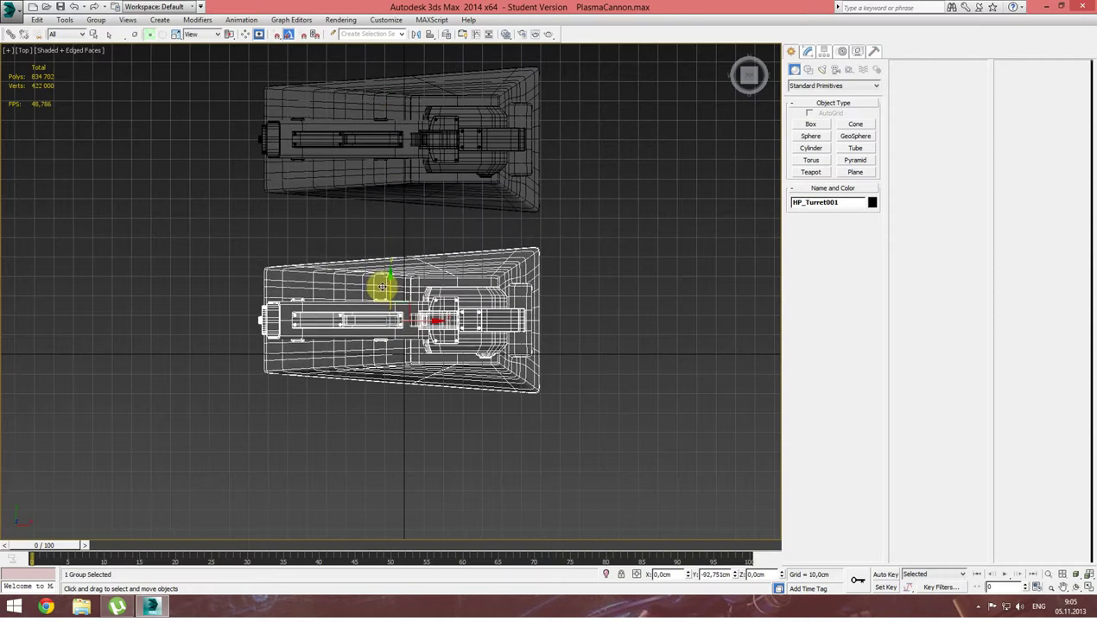
Name the clone LP_Turret and reset its Y position to 0 cm.
shift+drag(388, 316, 389, 314)
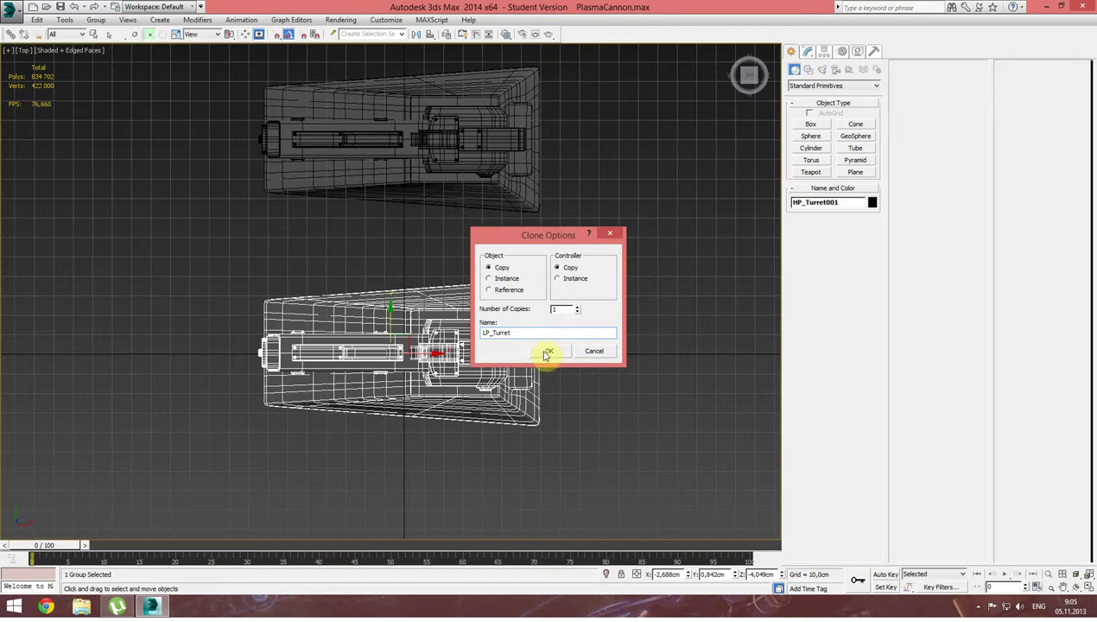
click(547, 353)
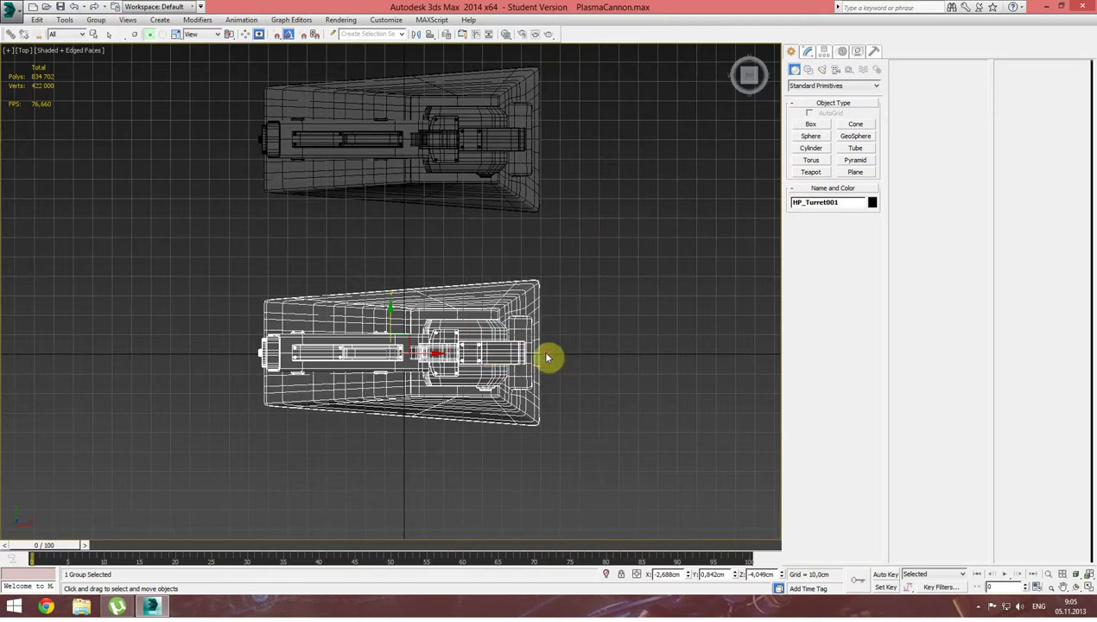
right_click(735, 574)
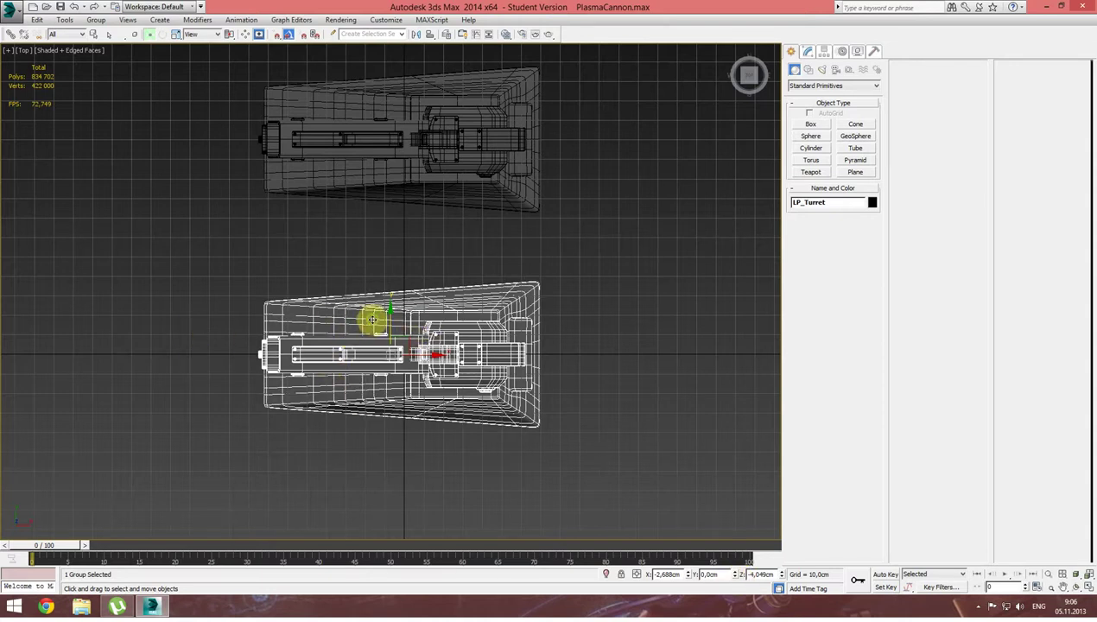
Frame both turrets and select the high-poly HP_Turret.
alt+middle_drag(375, 316, 395, 265)
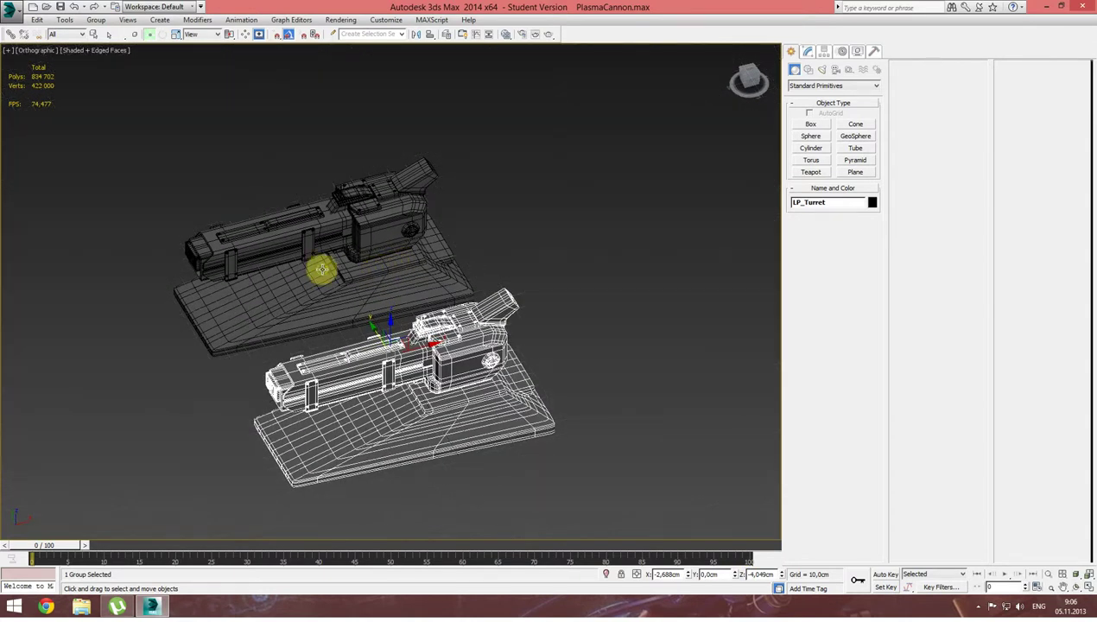
middle_drag(324, 264, 335, 252)
click(335, 253)
right_click(332, 252)
mouse_move(380, 138)
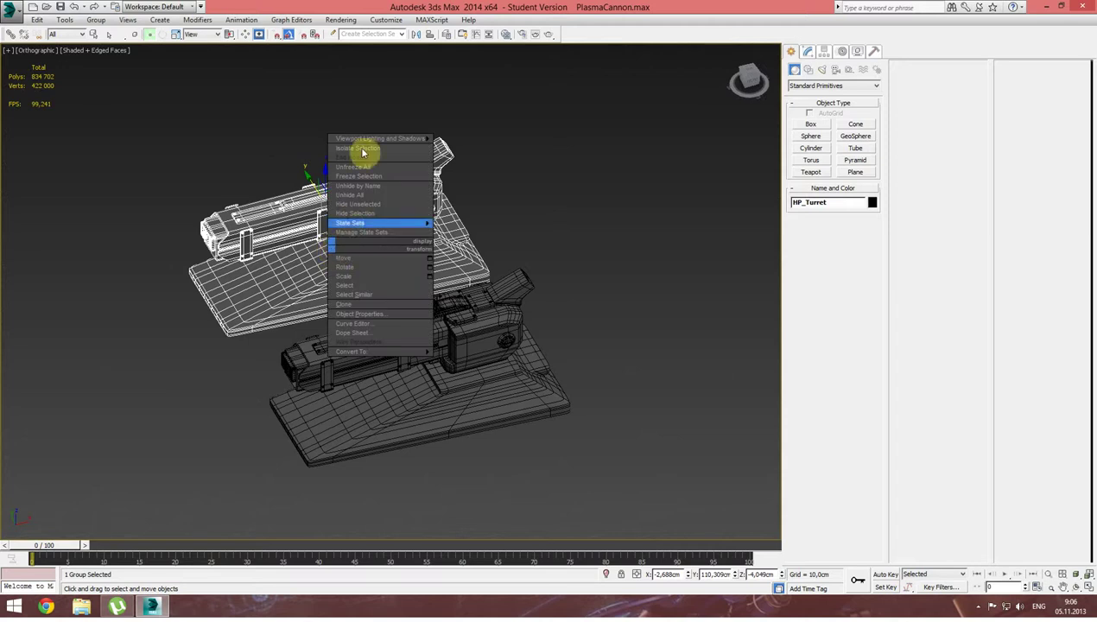
Hide the high-poly turret.
click(364, 216)
alt+middle_drag(367, 250, 367, 237)
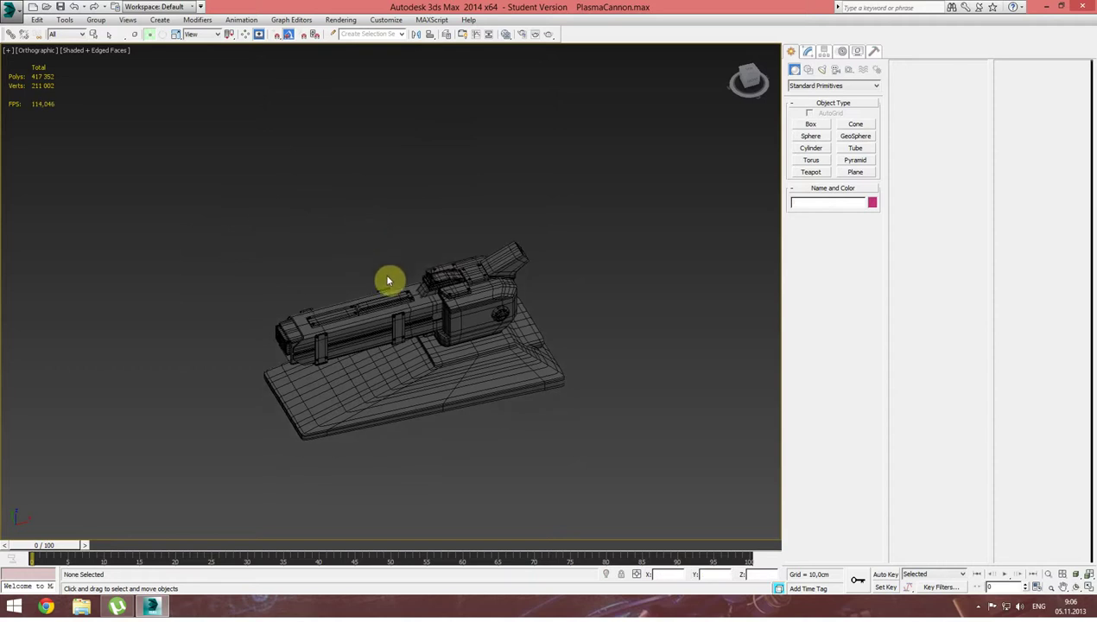
scroll(368, 238, up, 3)
middle_drag(458, 311, 423, 228)
scroll(425, 237, up, 2)
Ungroup LP_Turret into its separate parts.
click(375, 216)
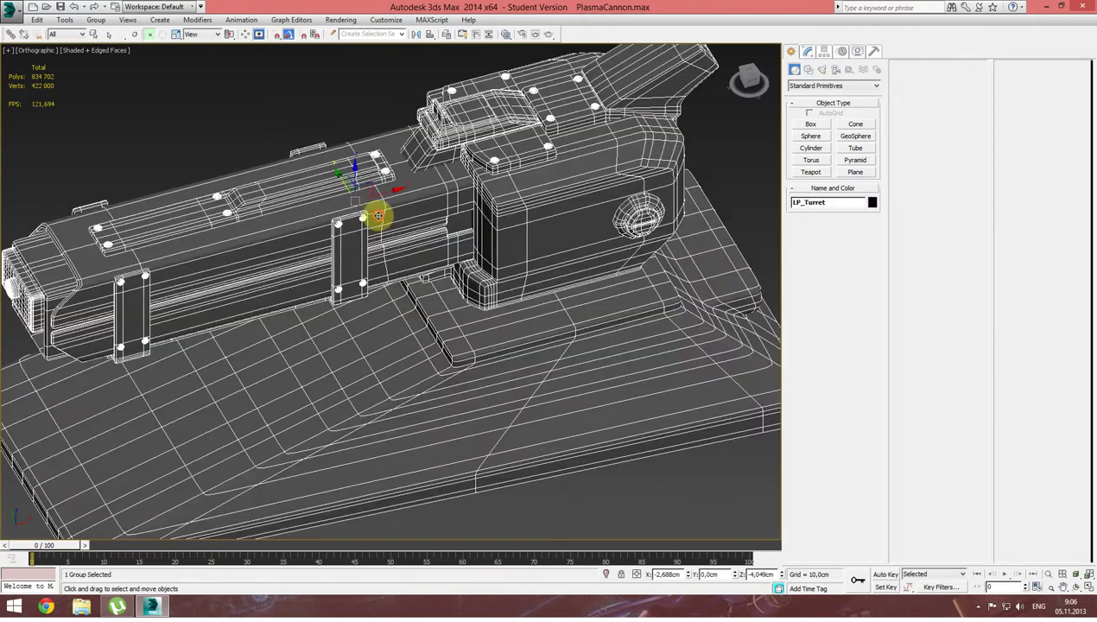
mouse_move(406, 297)
alt+middle_down()
mouse_move(423, 273)
mouse_move(407, 277)
alt+middle_up()
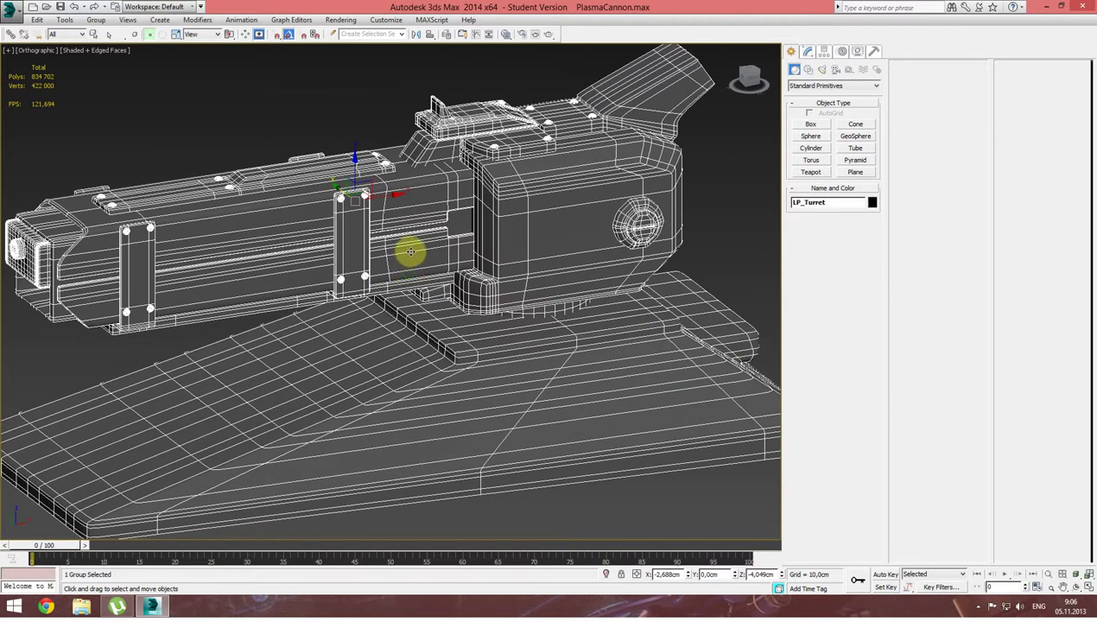
scroll(411, 250, down, 2)
click(98, 21)
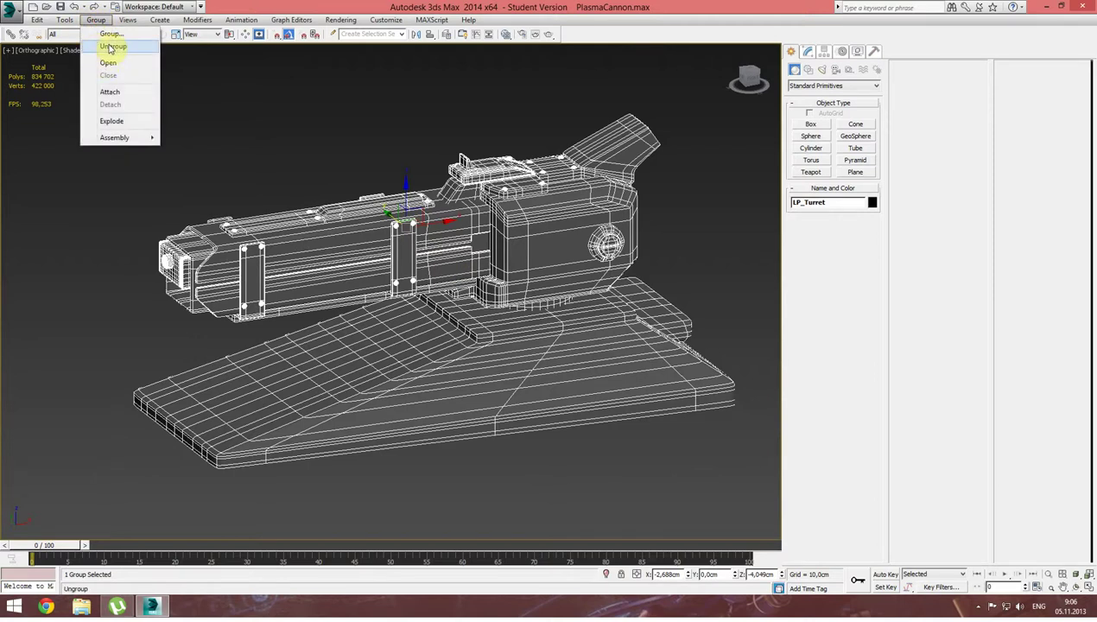
click(110, 47)
Select the barrel part Крышка001 alone and isolate it.
mouse_move(338, 176)
alt+middle_down()
mouse_move(325, 171)
mouse_move(383, 203)
mouse_move(537, 498)
alt+middle_up()
click(540, 498)
click(294, 235)
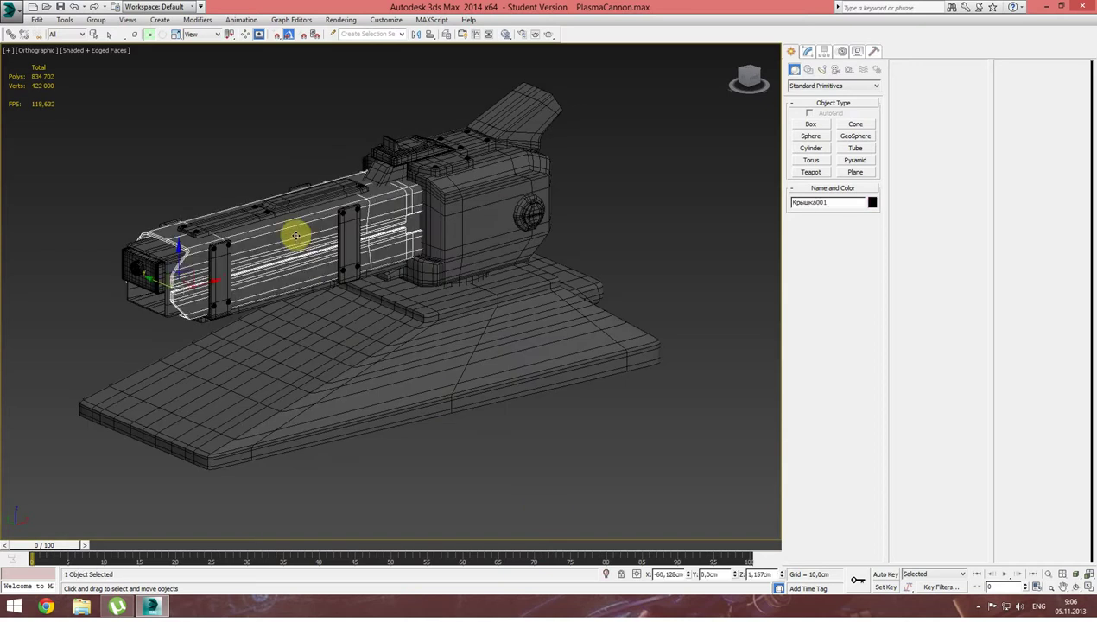
click(613, 575)
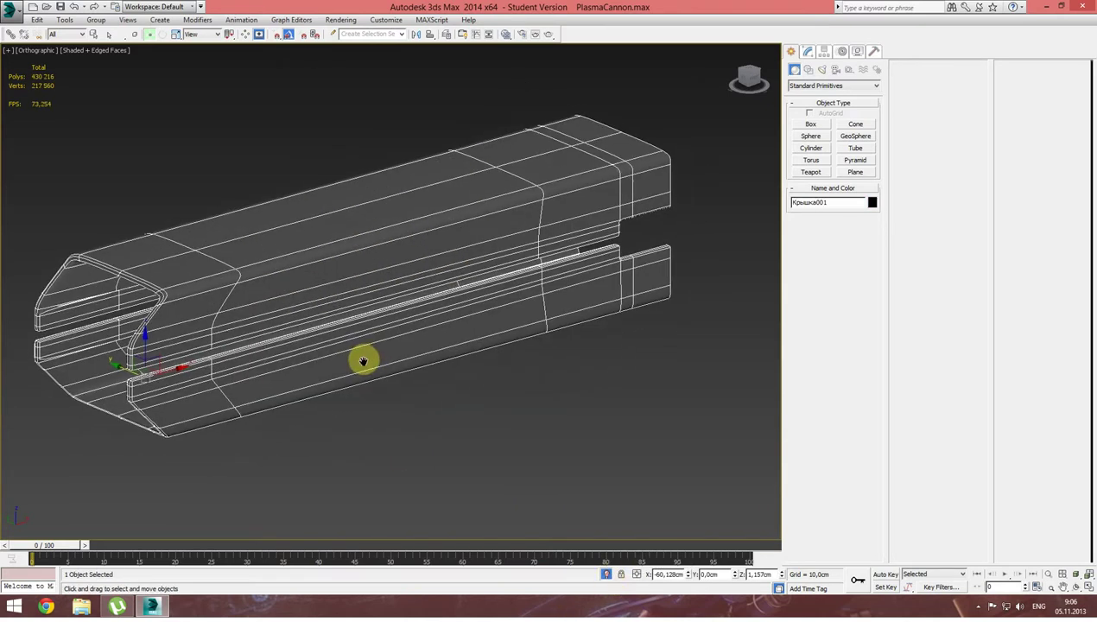
click(808, 53)
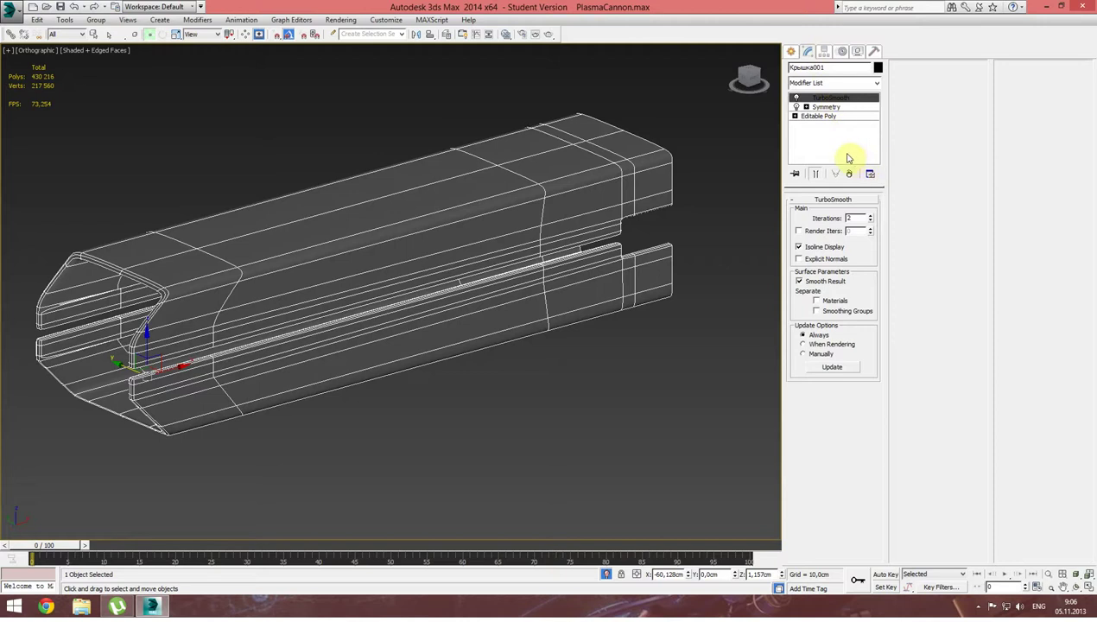
Disable Isoline Display, delete Крышка001's TurboSmooth, and select its Editable Poly base.
click(798, 248)
middle_drag(447, 234, 462, 226)
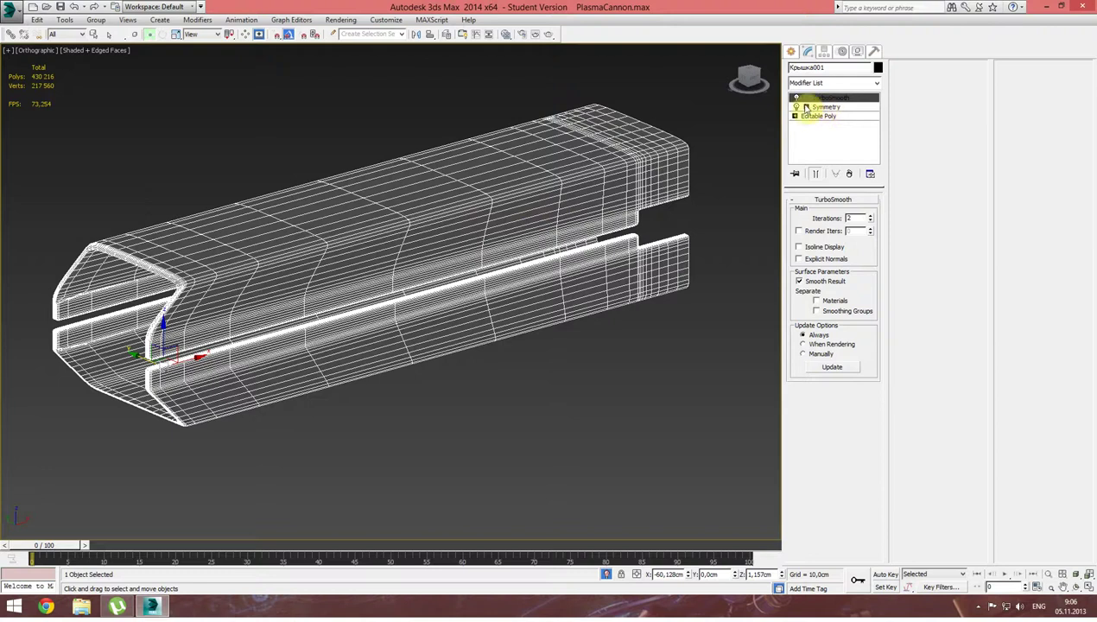
click(850, 175)
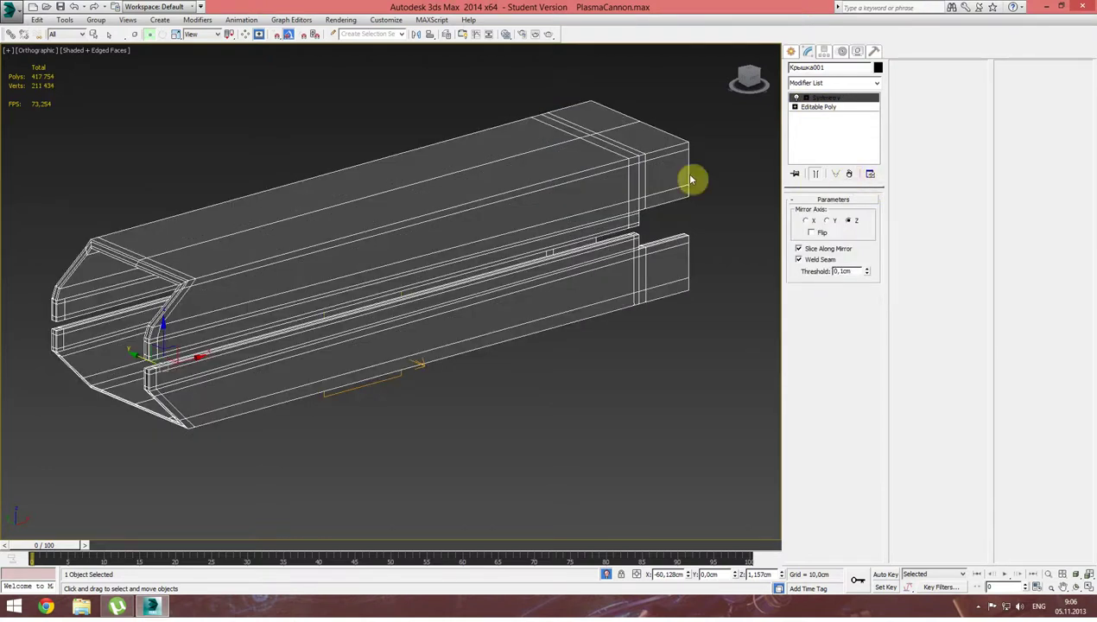
alt+middle_drag(406, 215, 461, 195)
scroll(456, 199, up, 1)
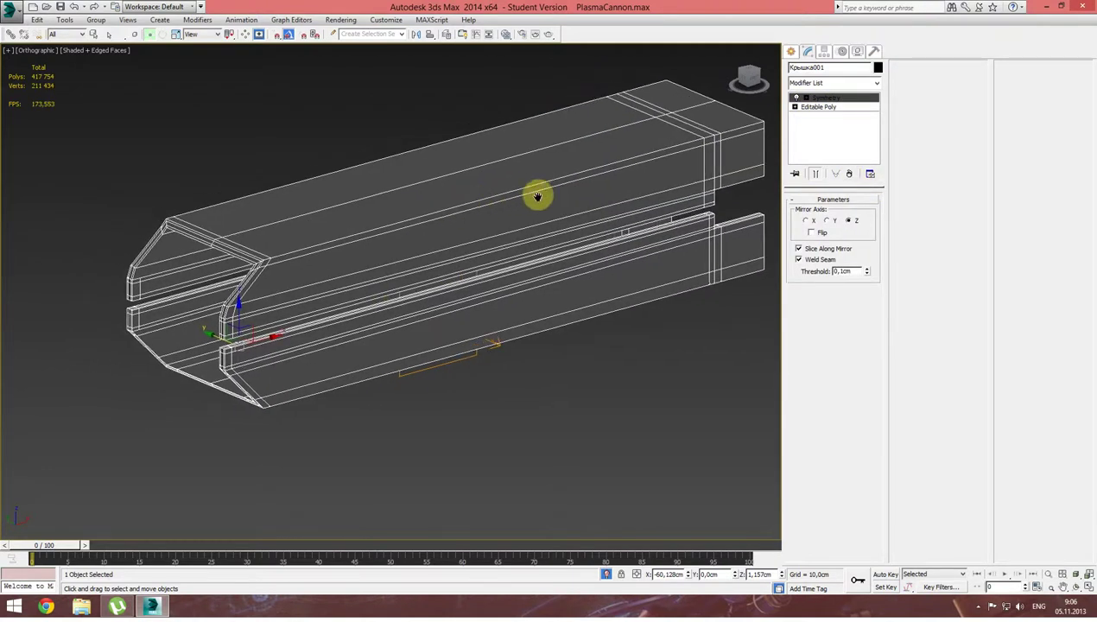
scroll(449, 201, up, 3)
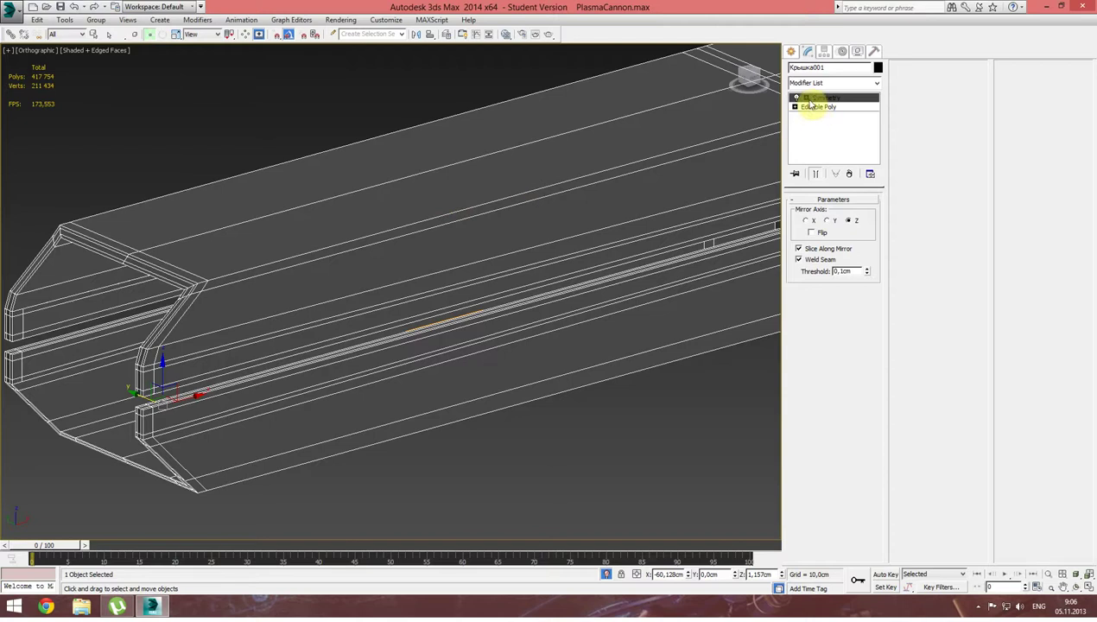
alt+middle_drag(760, 117, 752, 123)
alt+middle_drag(451, 223, 775, 250)
click(848, 107)
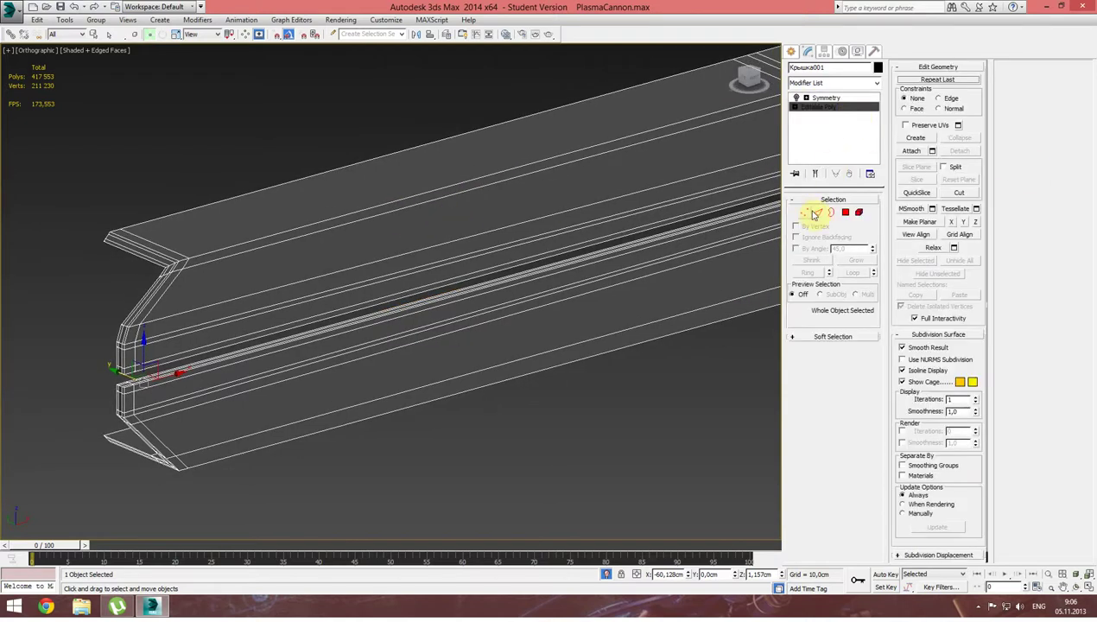
Switch to Edge sub-object mode and inspect the beam's end-cap edge loop.
click(820, 213)
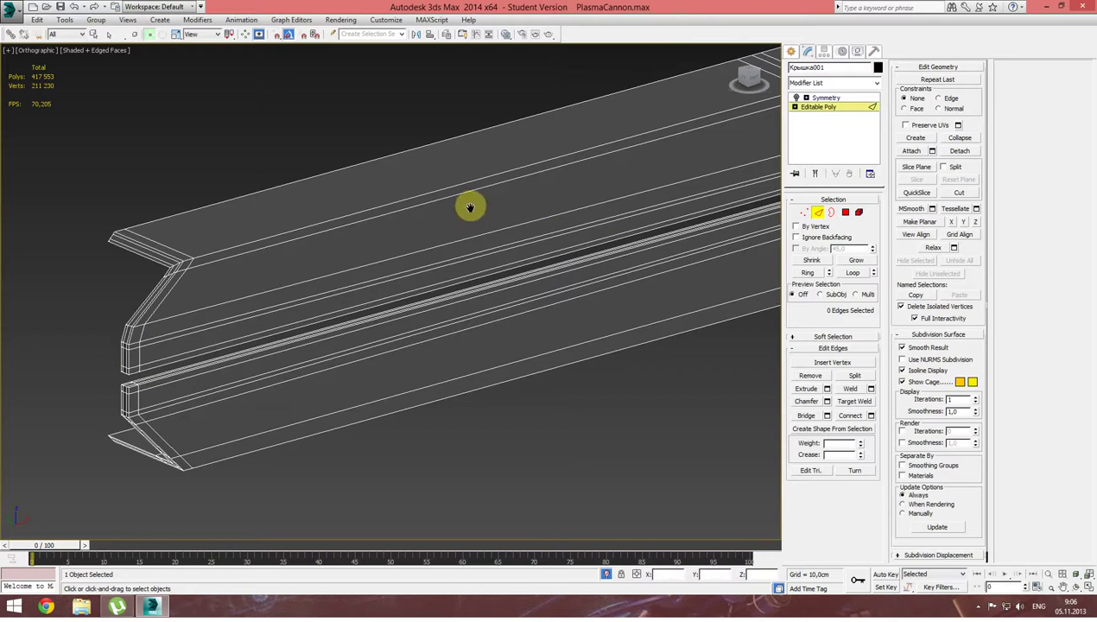
scroll(370, 211, up, 3)
middle_drag(229, 238, 135, 230)
scroll(69, 223, down, 5)
middle_drag(4, 216, 58, 222)
double_click(123, 246)
middle_drag(151, 251, 186, 238)
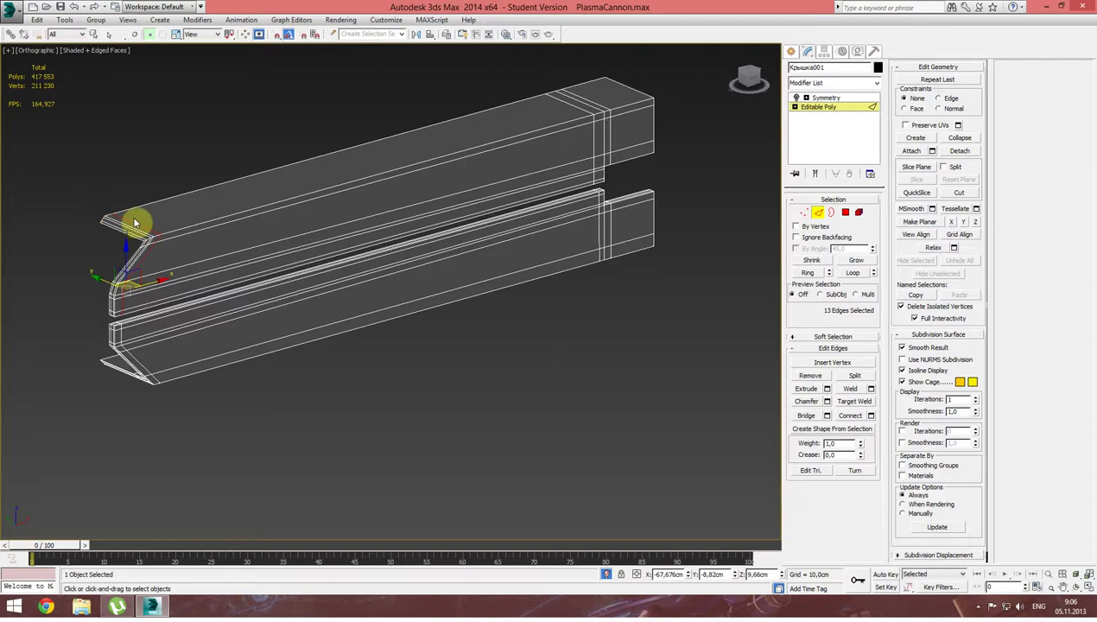
middle_drag(156, 289, 141, 287)
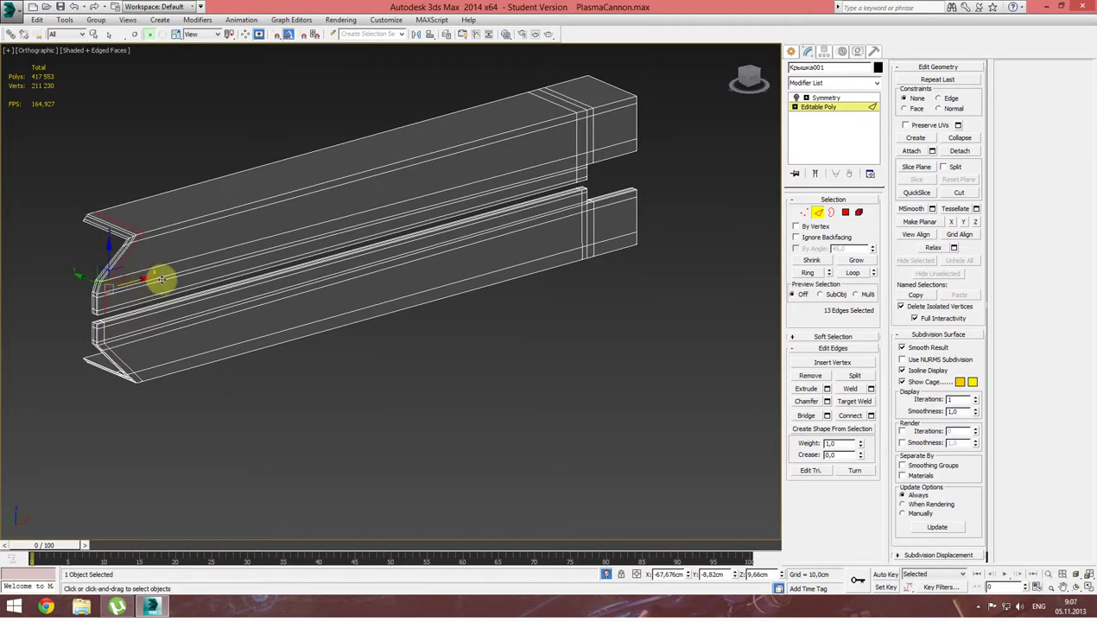
scroll(296, 253, up, 2)
scroll(293, 252, up, 3)
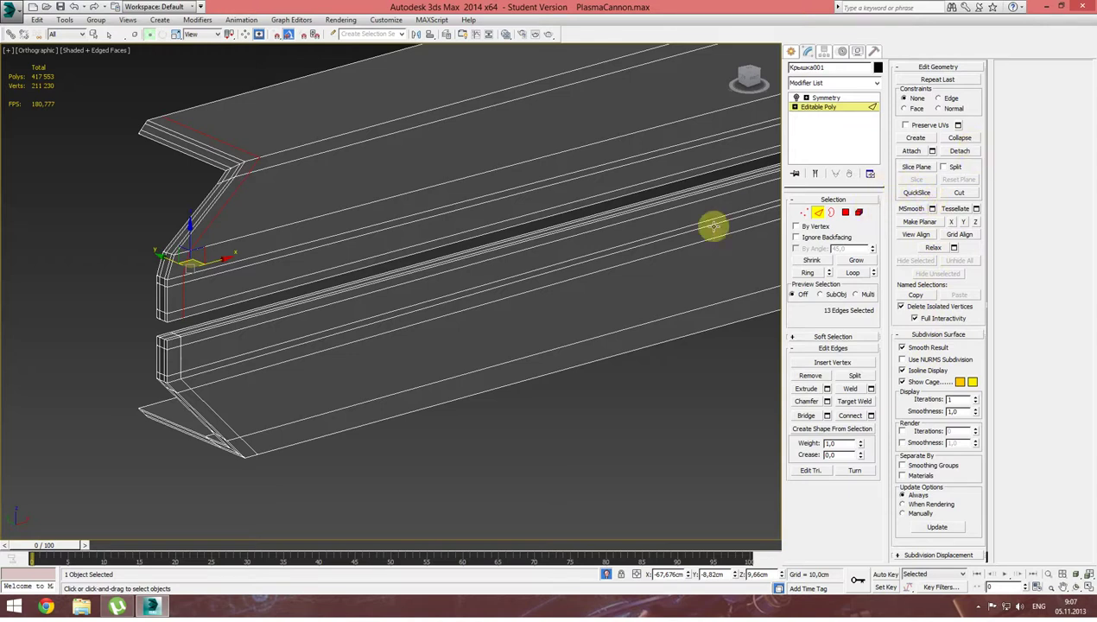
scroll(683, 254, down, 2)
alt+middle_drag(682, 251, 678, 255)
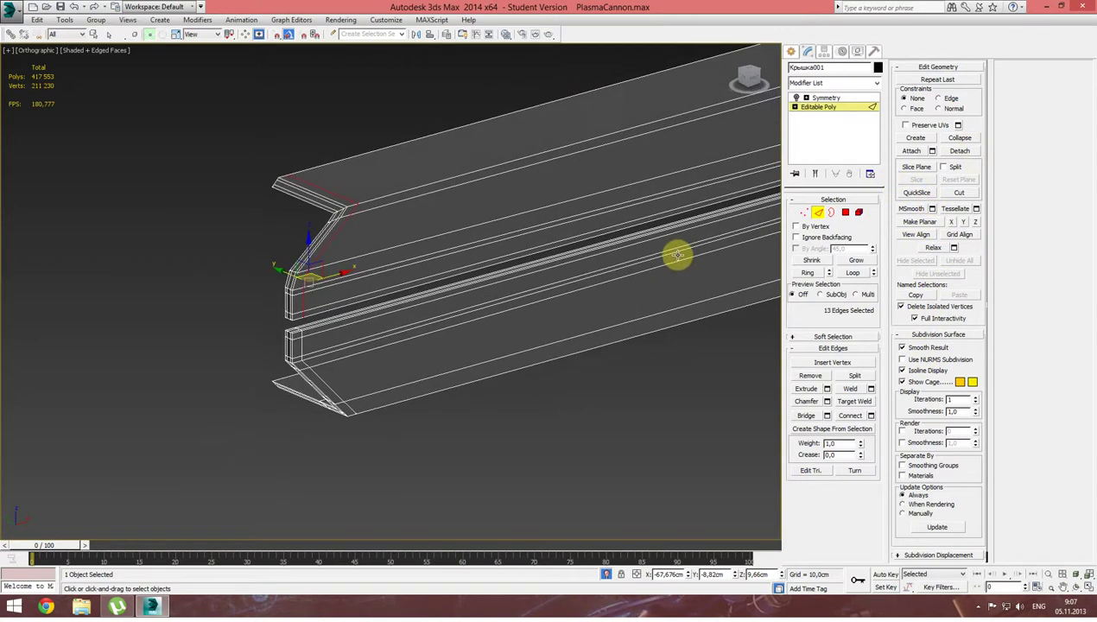
click(678, 253)
Remove the bevel support loop and two support loops near the beam end.
scroll(443, 266, up, 1)
scroll(318, 208, up, 3)
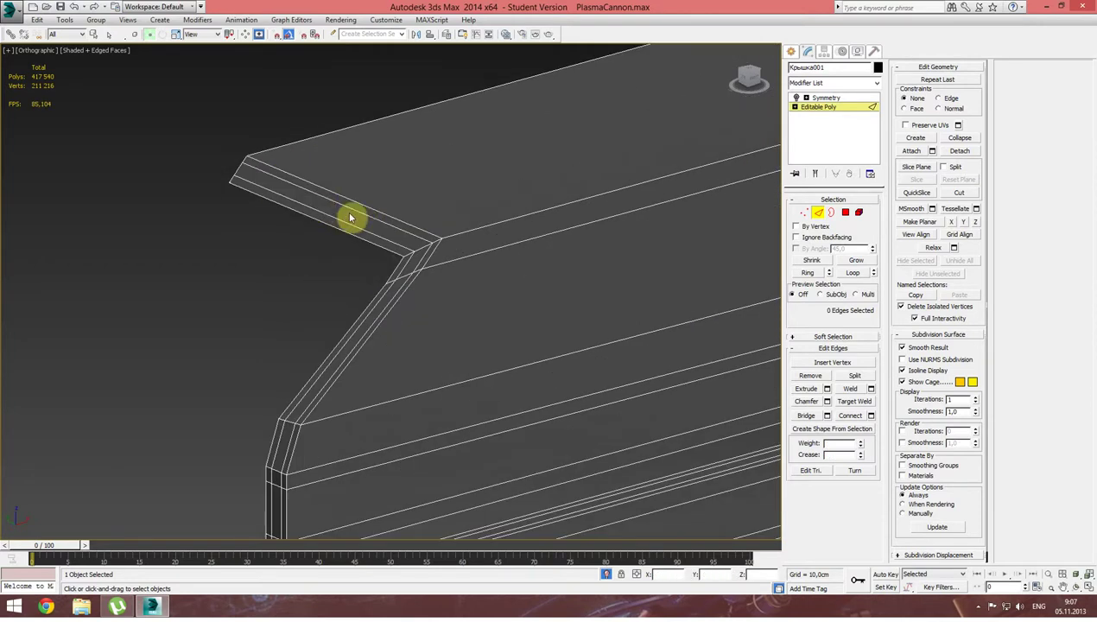
scroll(429, 240, up, 2)
scroll(406, 239, up, 3)
scroll(406, 239, down, 2)
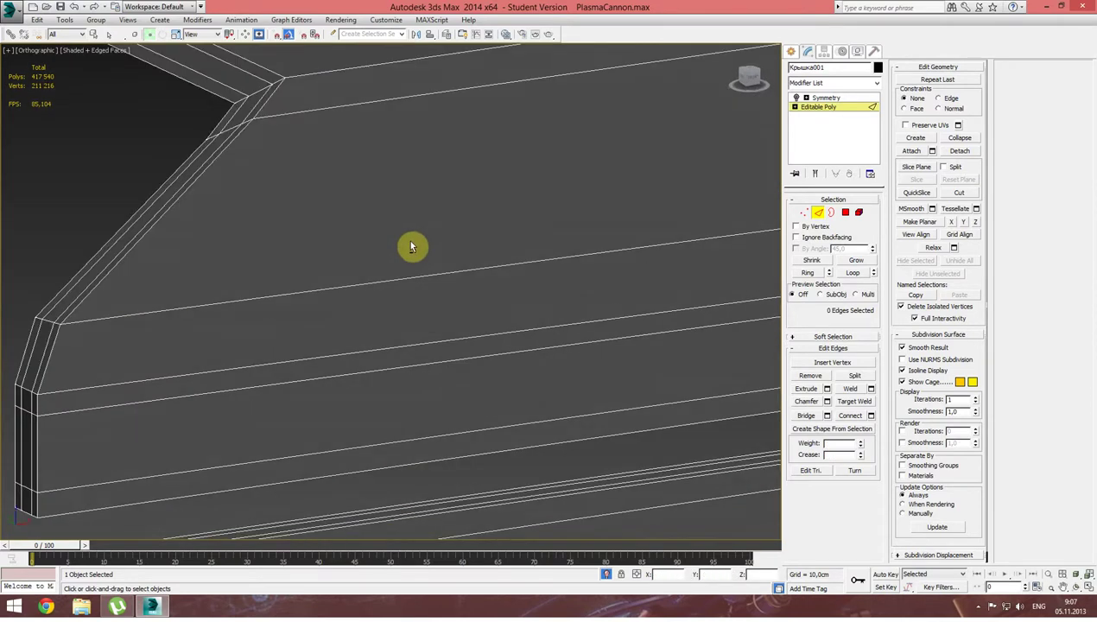
scroll(389, 236, down, 1)
scroll(415, 229, down, 2)
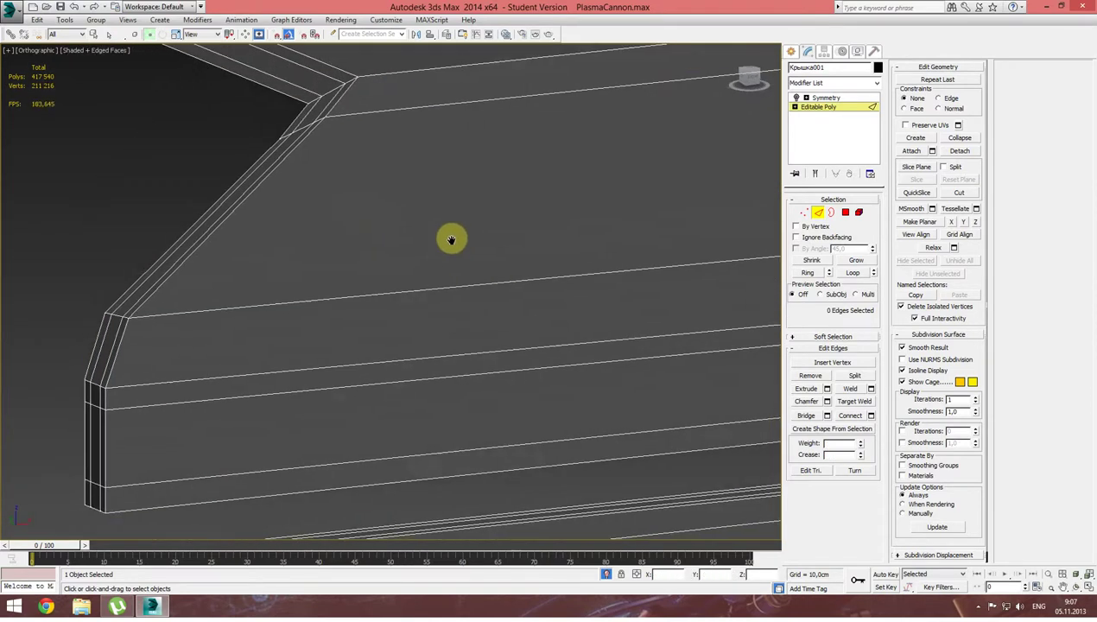
scroll(321, 262, down, 2)
double_click(198, 348)
key(ctrl+BackSpace)
key(ctrl+BackSpace)
mouse_move(184, 354)
alt+middle_down()
mouse_move(390, 323)
mouse_move(230, 321)
mouse_move(501, 311)
mouse_move(159, 345)
mouse_move(551, 262)
alt+middle_up()
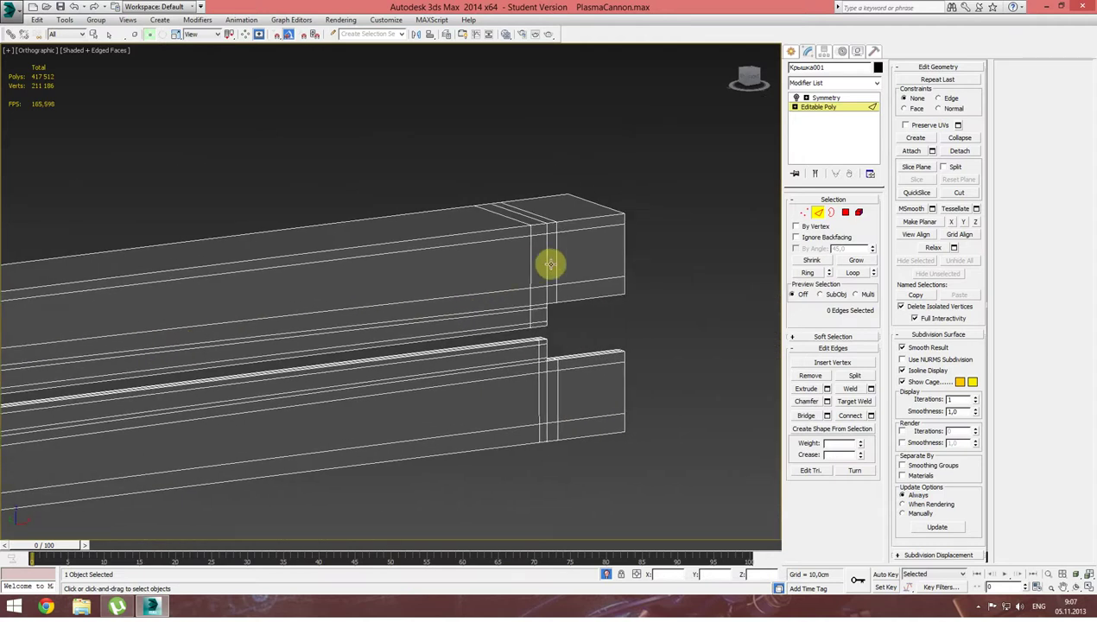
double_click(529, 263)
key(ctrl+BackSpace)
double_click(557, 264)
key(ctrl+BackSpace)
key(ctrl+BackSpace)
Select the edge loop along the lower beam edge near its end.
scroll(619, 269, up, 3)
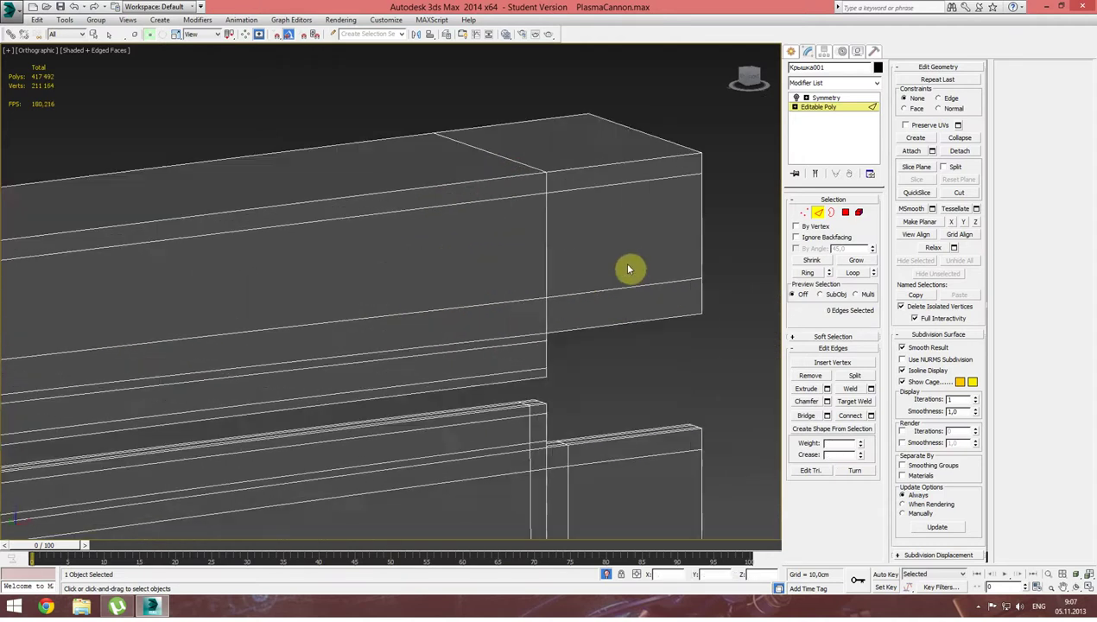
scroll(629, 267, up, 3)
middle_drag(598, 285, 723, 236)
scroll(723, 236, down, 2)
mouse_move(440, 291)
alt+middle_down()
mouse_move(668, 238)
mouse_move(350, 294)
alt+middle_up()
scroll(313, 317, up, 2)
double_click(313, 316)
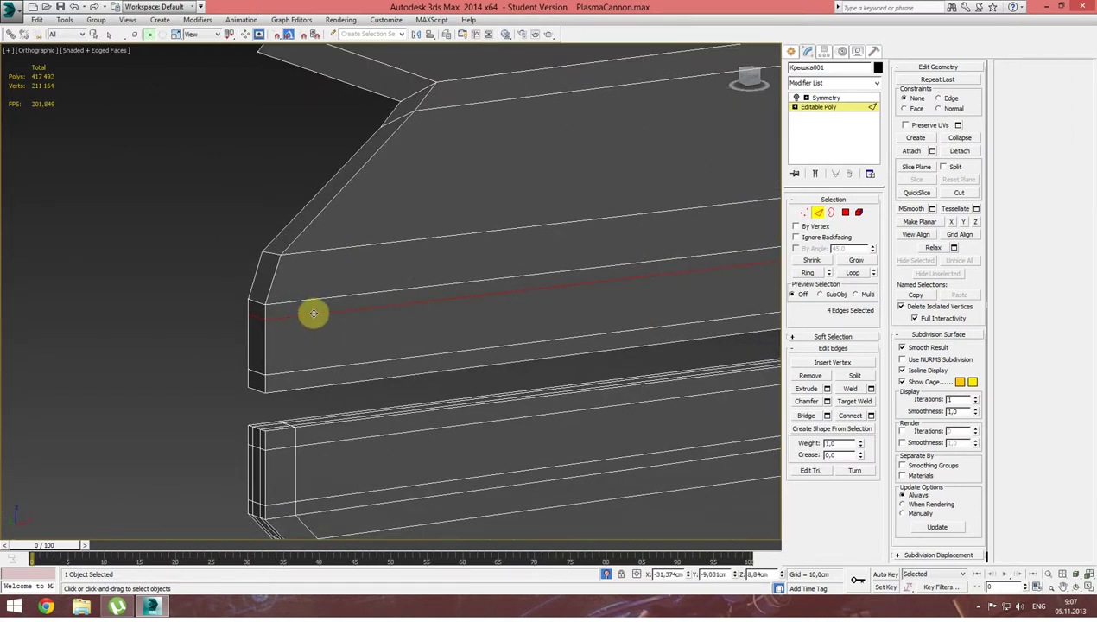
click(450, 106)
double_click(312, 369)
mouse_move(312, 368)
alt+middle_down()
mouse_move(308, 338)
mouse_move(478, 309)
mouse_move(374, 308)
mouse_move(439, 307)
alt+middle_up()
key(ctrl+z)
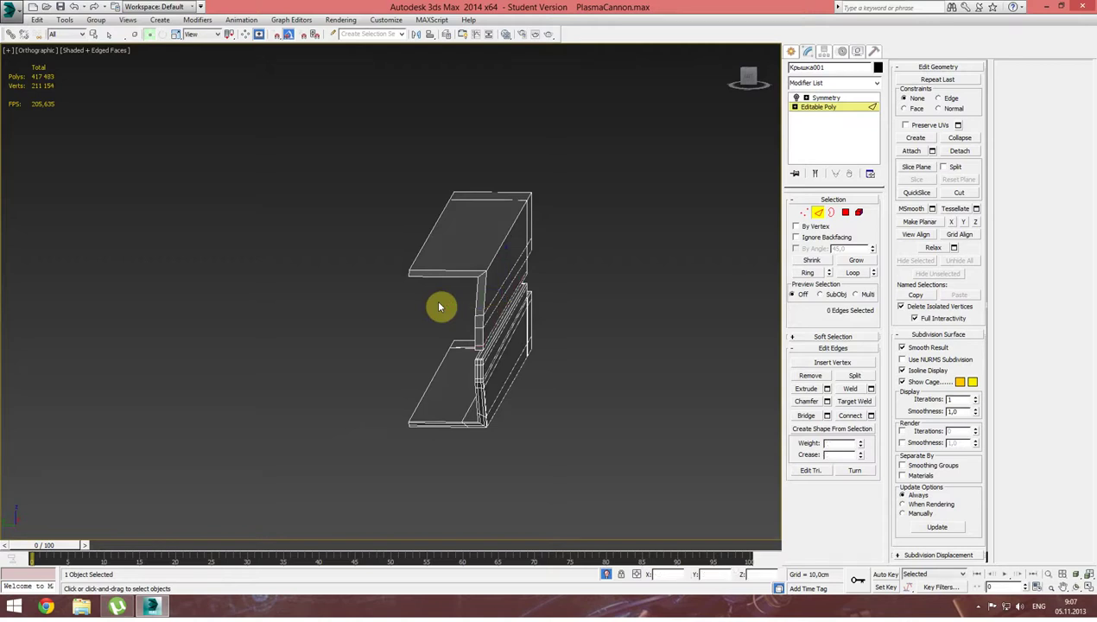
Remove the support edge loops running along the beam's lower flange.
scroll(481, 274, up, 3)
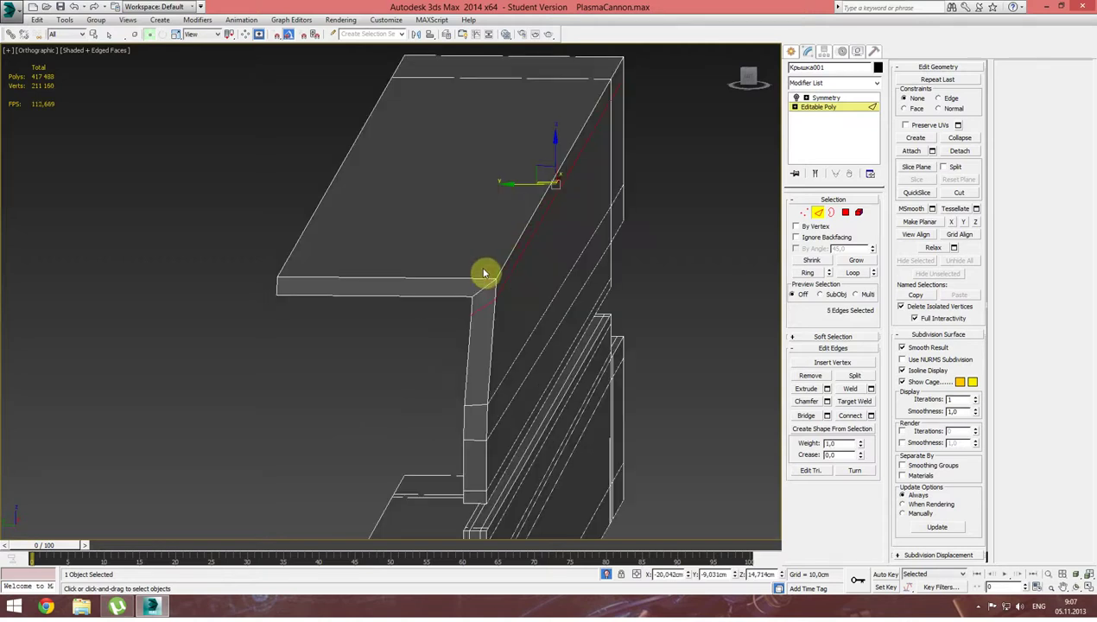
scroll(486, 274, up, 2)
click(486, 272)
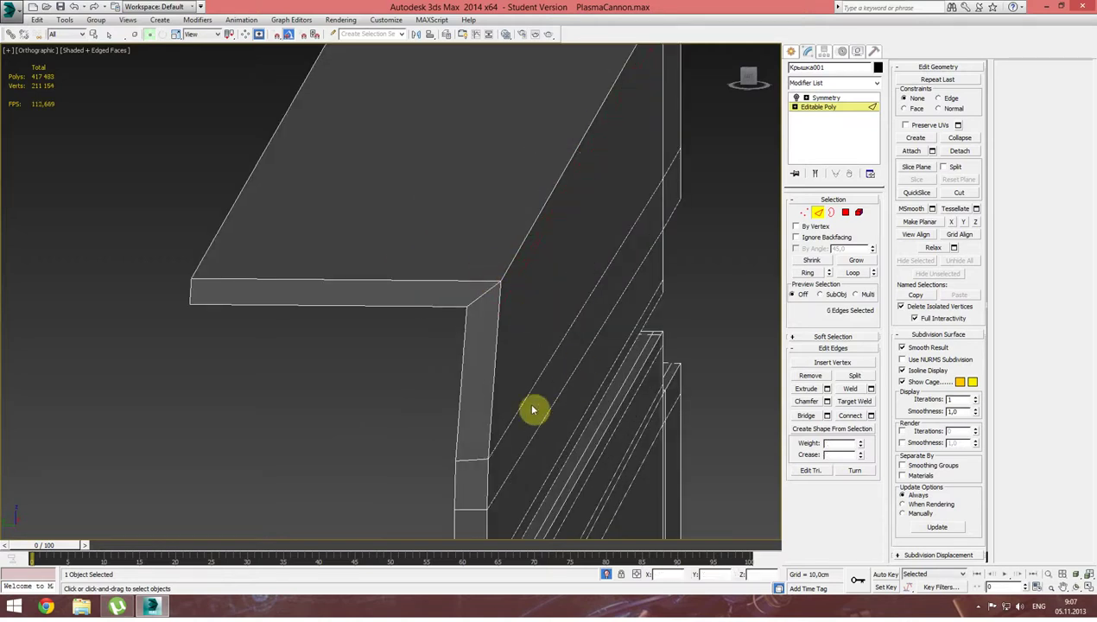
middle_drag(537, 419, 500, 294)
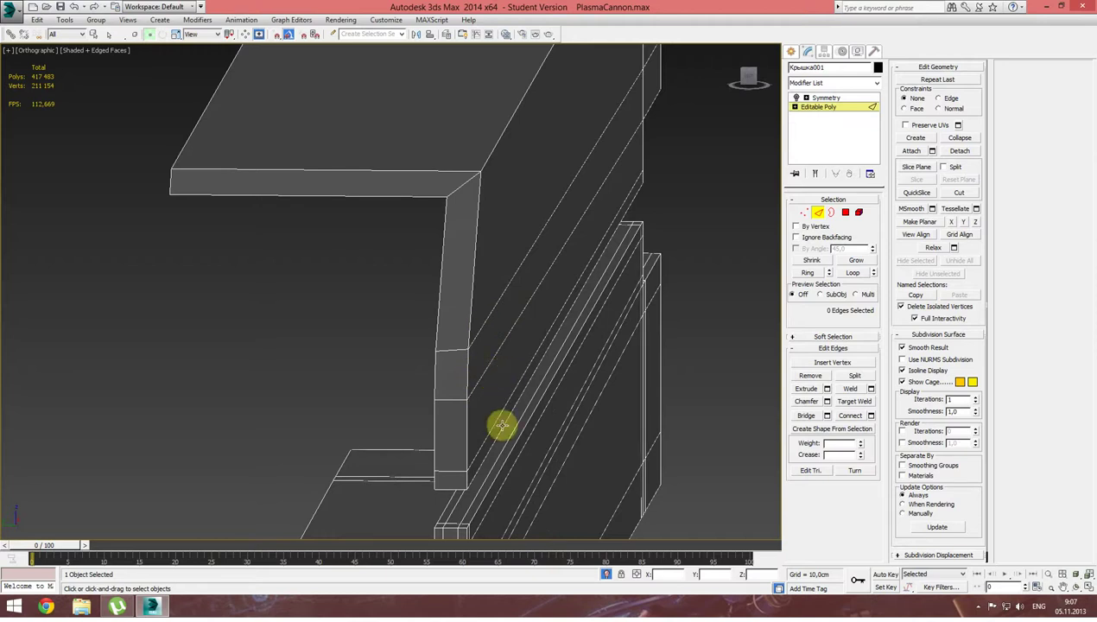
double_click(480, 446)
click(484, 447)
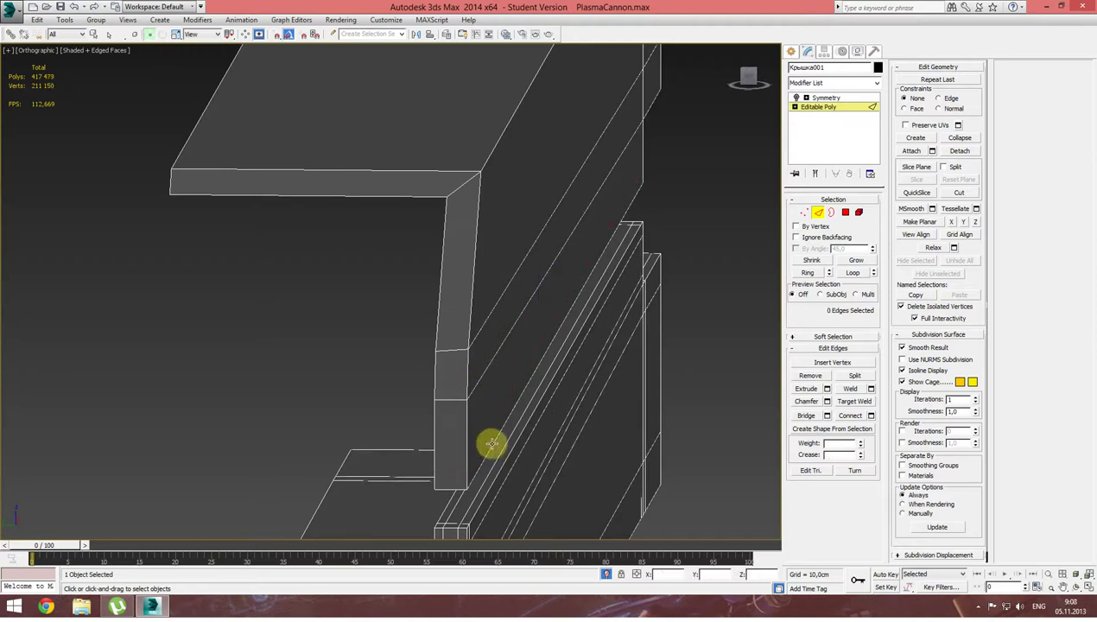
alt+middle_drag(490, 449, 451, 403)
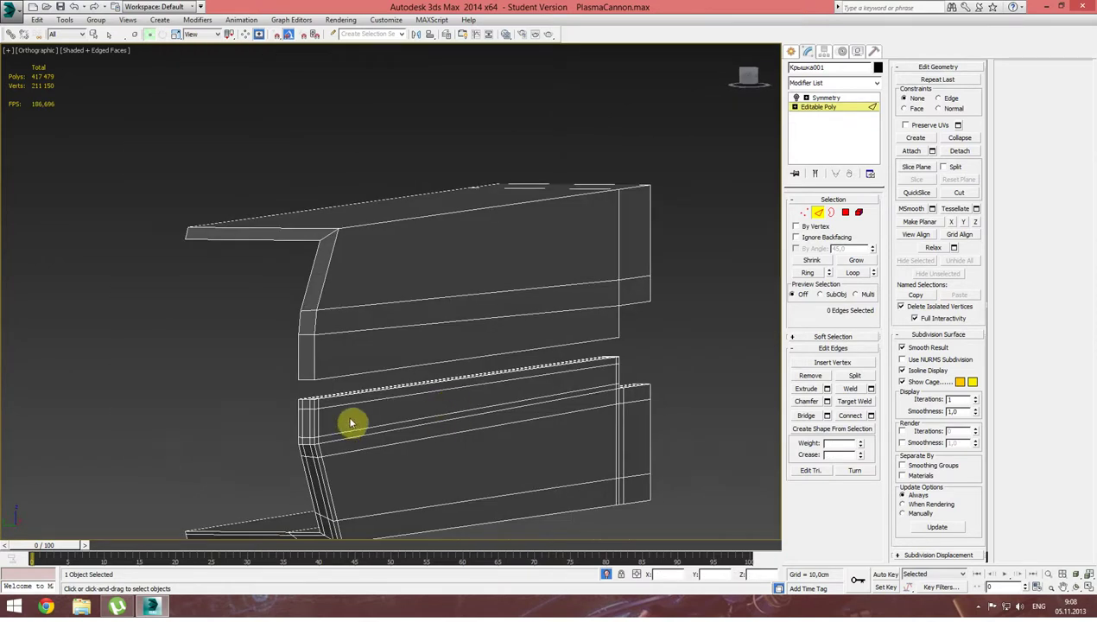
double_click(346, 403)
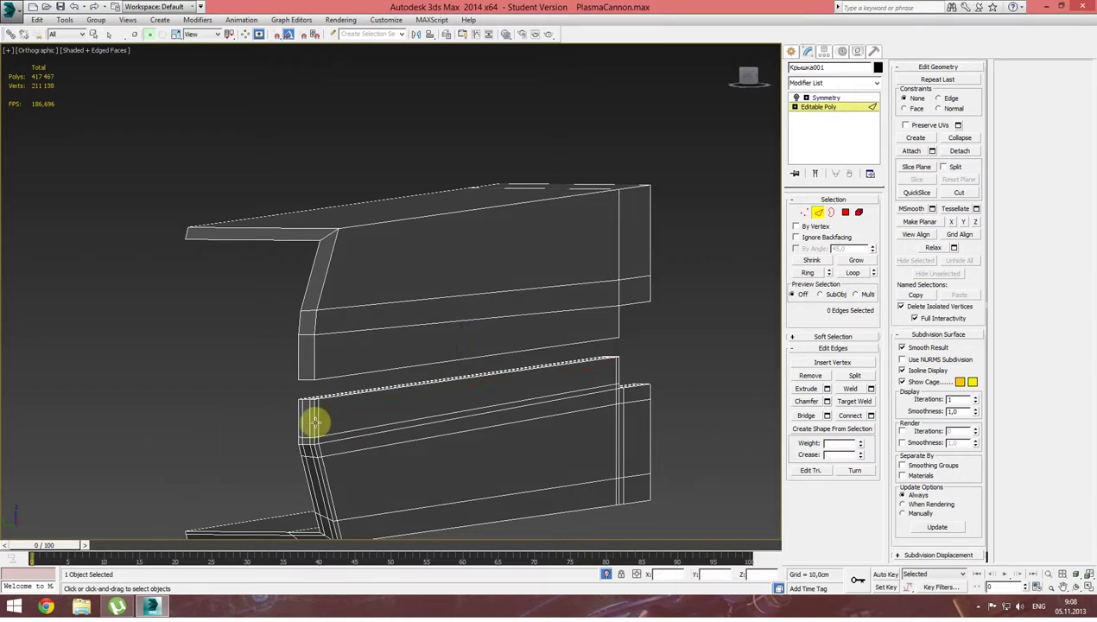
key(ctrl+BackSpace)
click(344, 432)
key(ctrl+BackSpace)
double_click(341, 453)
key(ctrl+BackSpace)
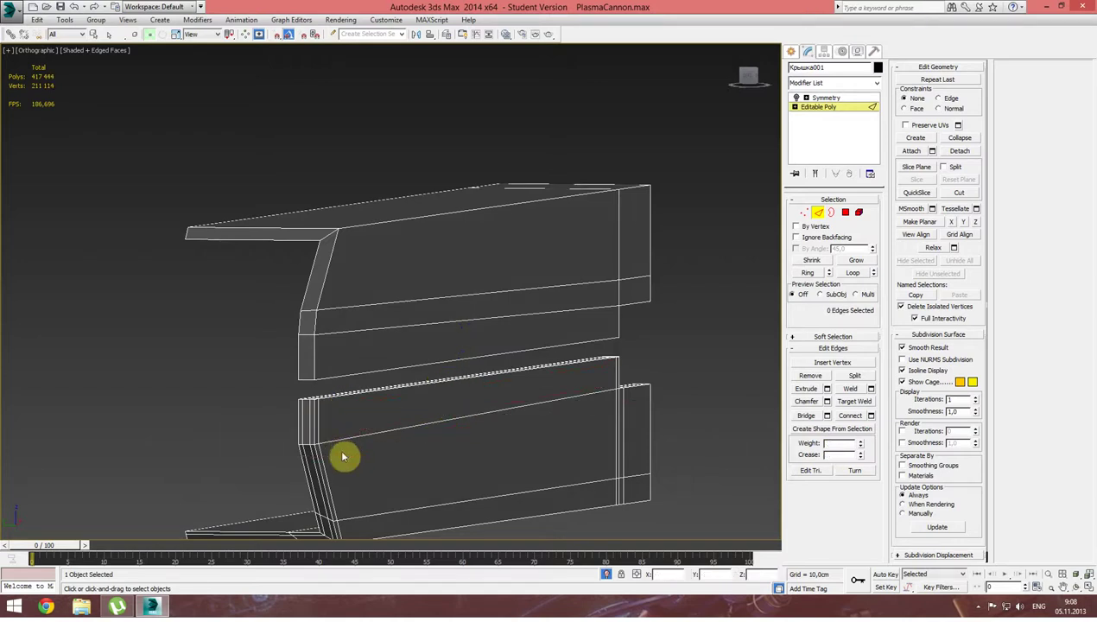
Remove the support loops near the beam's angled end, including the nine-edge loop.
double_click(361, 307)
key(ctrl+BackSpace)
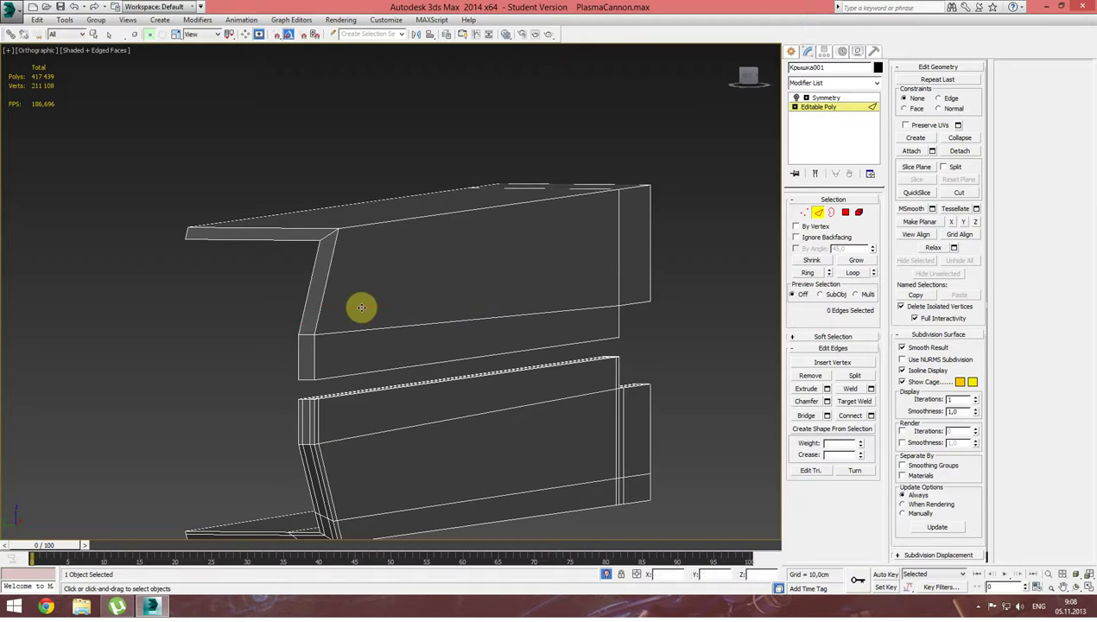
middle_drag(361, 306, 339, 252)
double_click(333, 462)
key(ctrl+BackSpace)
scroll(273, 483, up, 3)
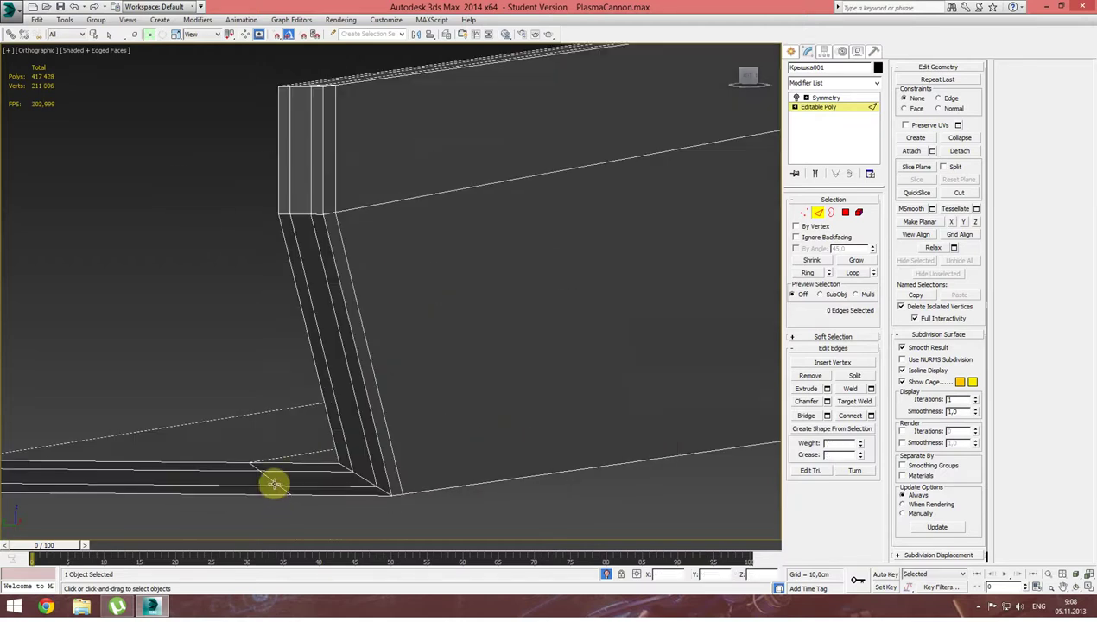
double_click(273, 482)
key(ctrl+BackSpace)
double_click(351, 458)
key(ctrl+BackSpace)
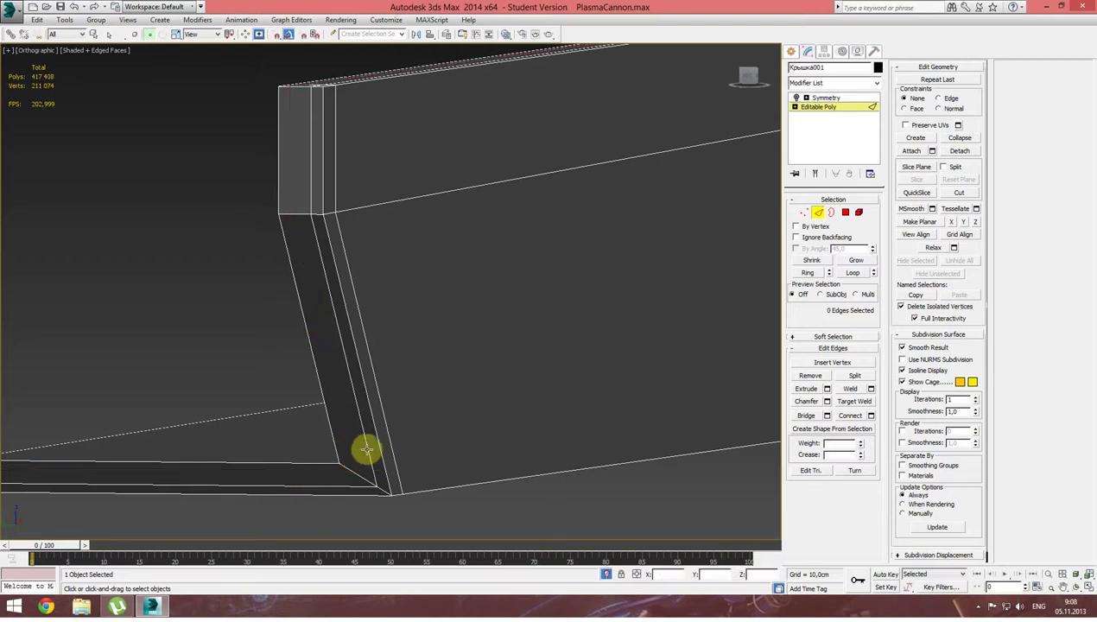
double_click(367, 449)
key(ctrl+BackSpace)
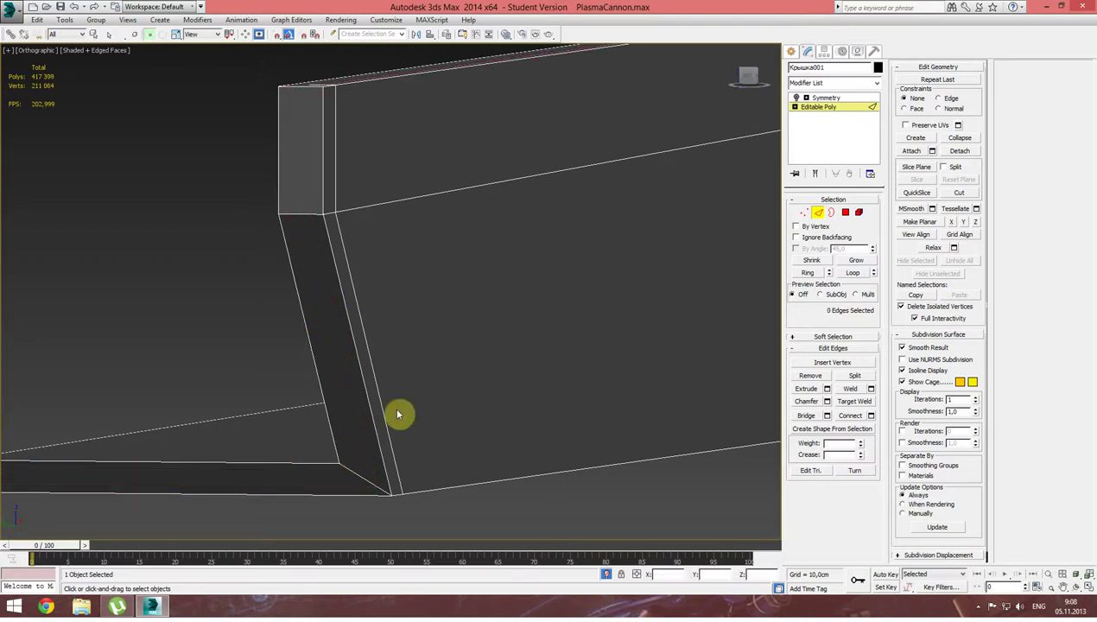
click(381, 406)
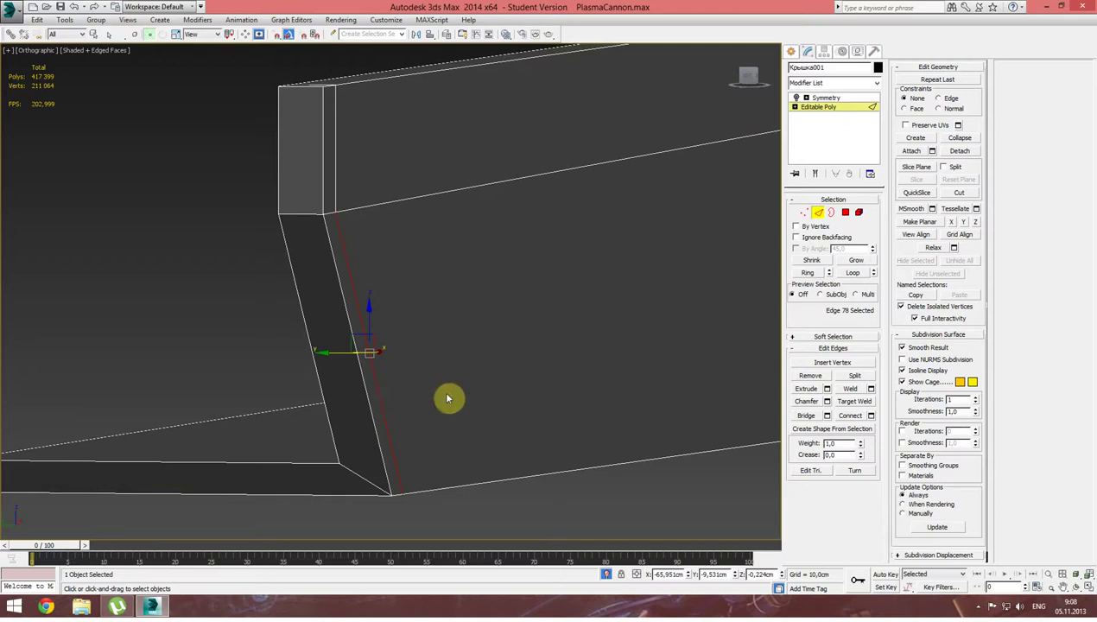
double_click(380, 394)
key(ctrl+BackSpace)
Remove the vertical support loop near the beam's end, then inspect the angled end.
scroll(389, 406, down, 3)
scroll(336, 411, down, 3)
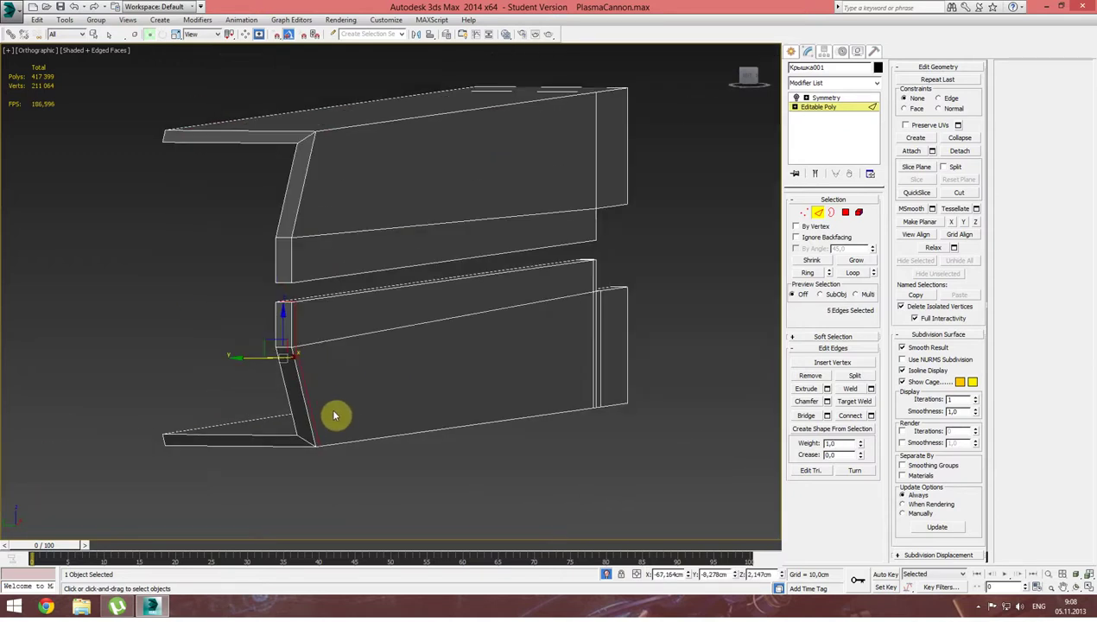
alt+middle_drag(482, 382, 383, 377)
scroll(382, 378, up, 3)
alt+middle_drag(463, 358, 396, 455)
scroll(396, 455, down, 3)
double_click(402, 370)
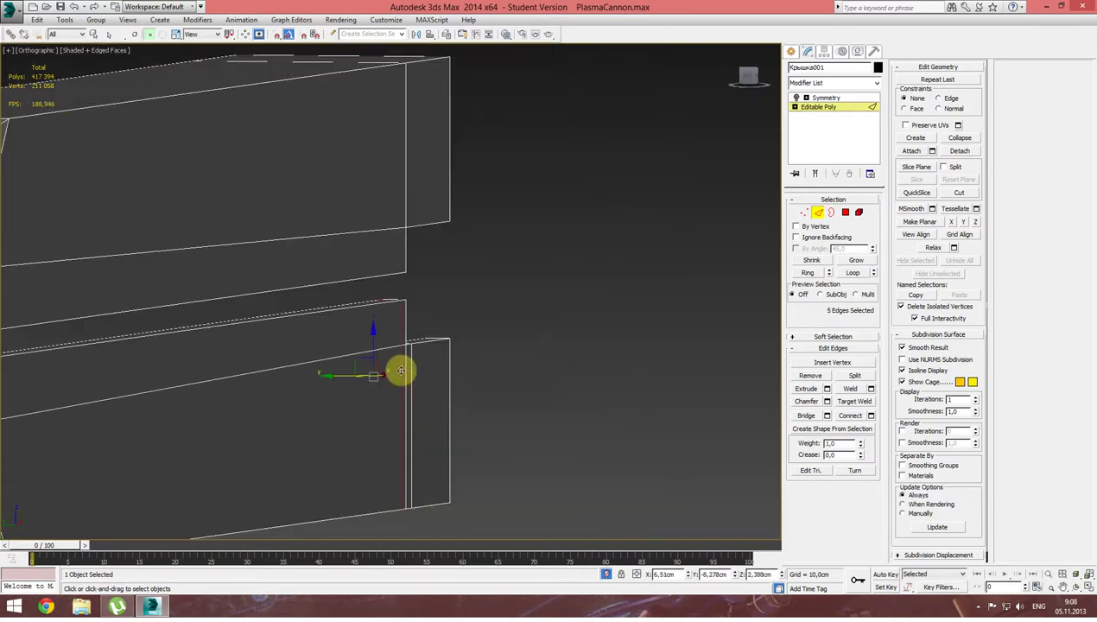
key(ctrl+BackSpace)
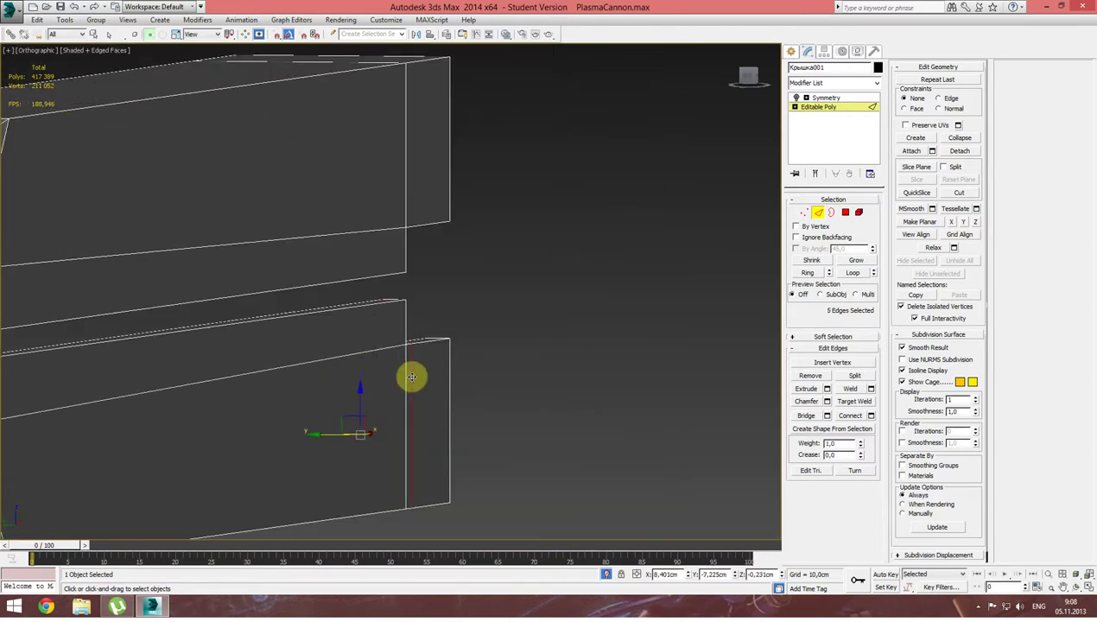
scroll(561, 335, down, 2)
scroll(522, 331, down, 2)
mouse_move(522, 331)
alt+middle_down()
mouse_move(407, 352)
mouse_move(467, 358)
mouse_move(485, 346)
mouse_move(342, 365)
alt+middle_up()
scroll(463, 355, up, 3)
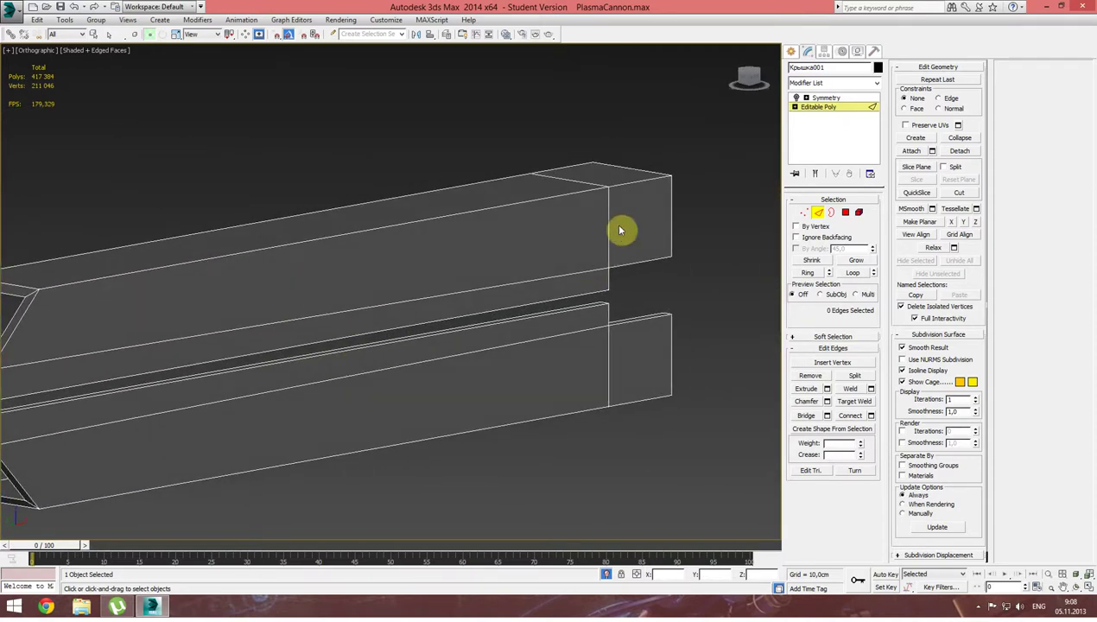
alt+middle_drag(631, 250, 511, 269)
middle_drag(368, 305, 355, 323)
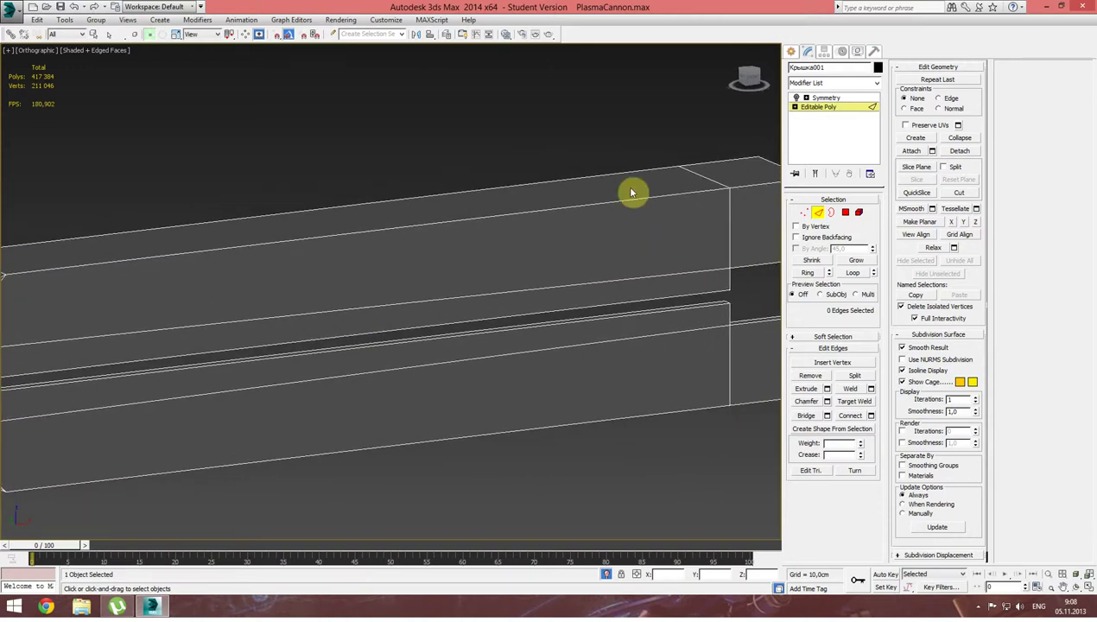
scroll(493, 316, down, 4)
mouse_move(441, 321)
alt+middle_down()
mouse_move(527, 319)
mouse_move(435, 329)
alt+middle_up()
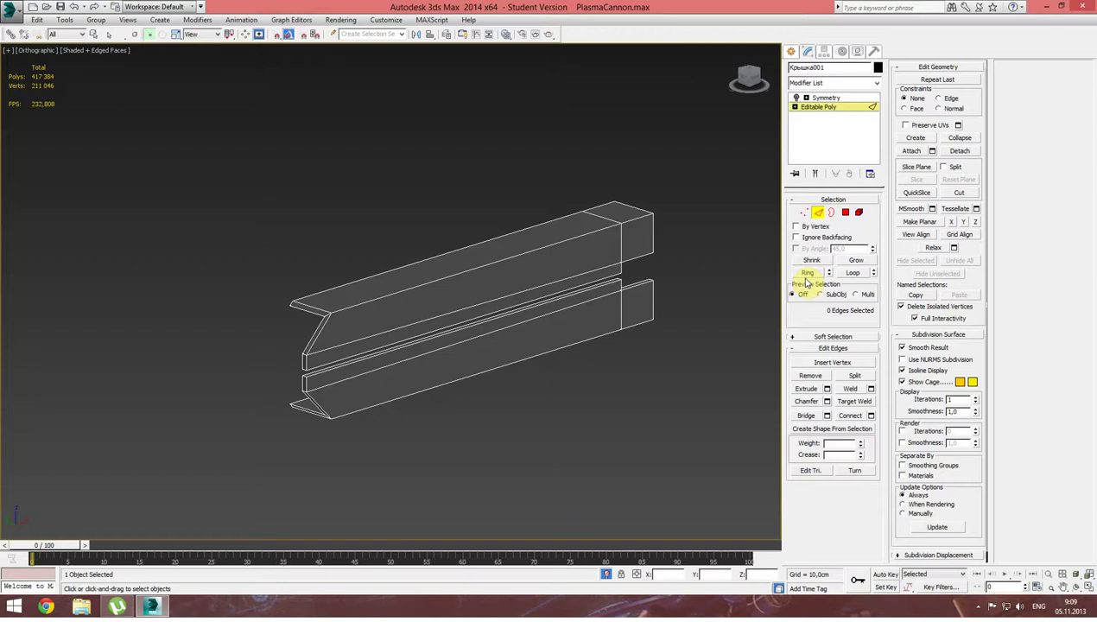
Unhide all hidden objects from the Display panel, restoring the high-poly turret and reference plane.
scroll(303, 339, down, 3)
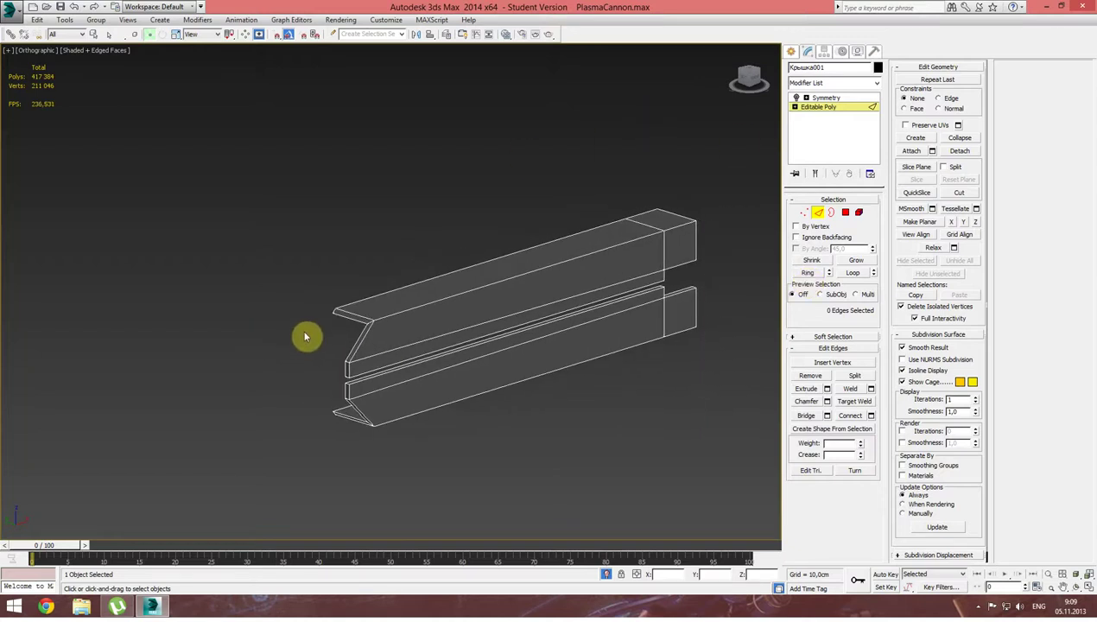
scroll(324, 306, down, 2)
middle_drag(343, 280, 341, 292)
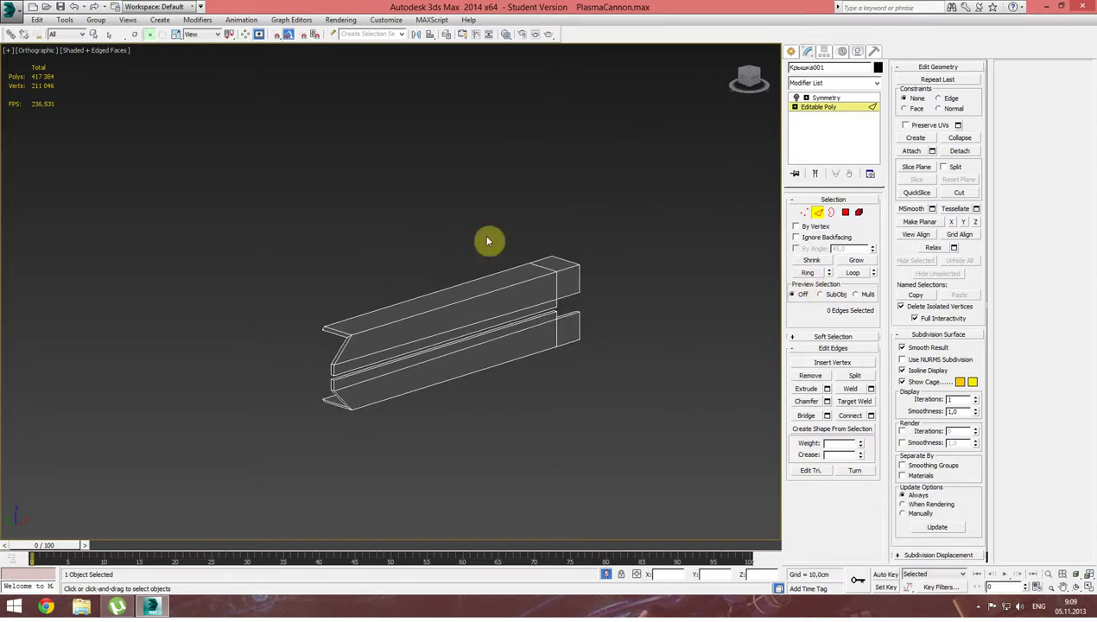
click(858, 52)
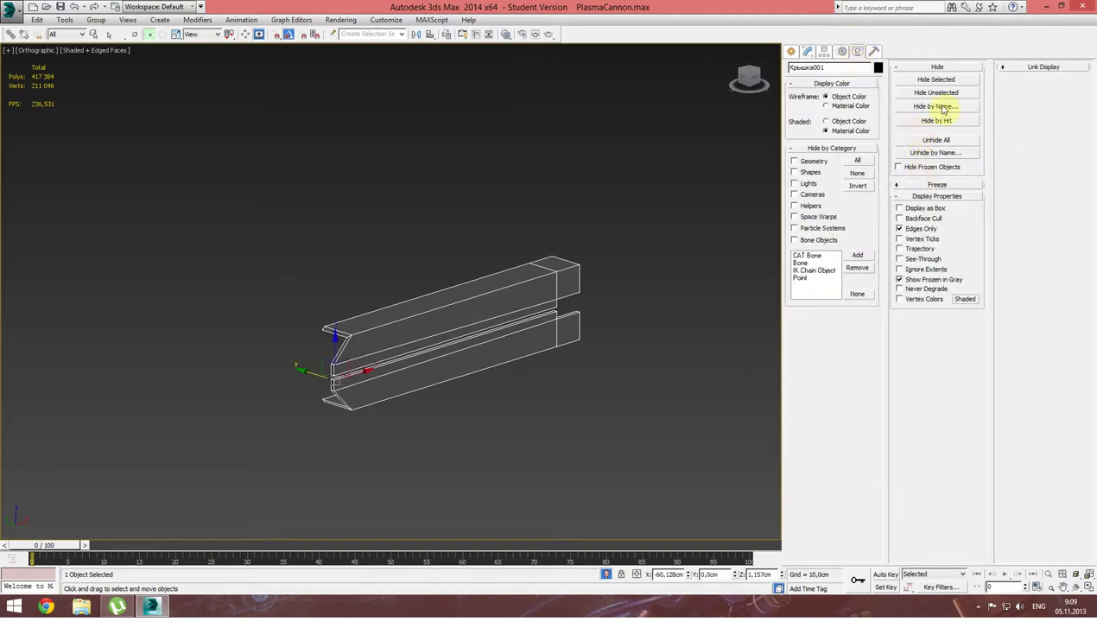
click(929, 153)
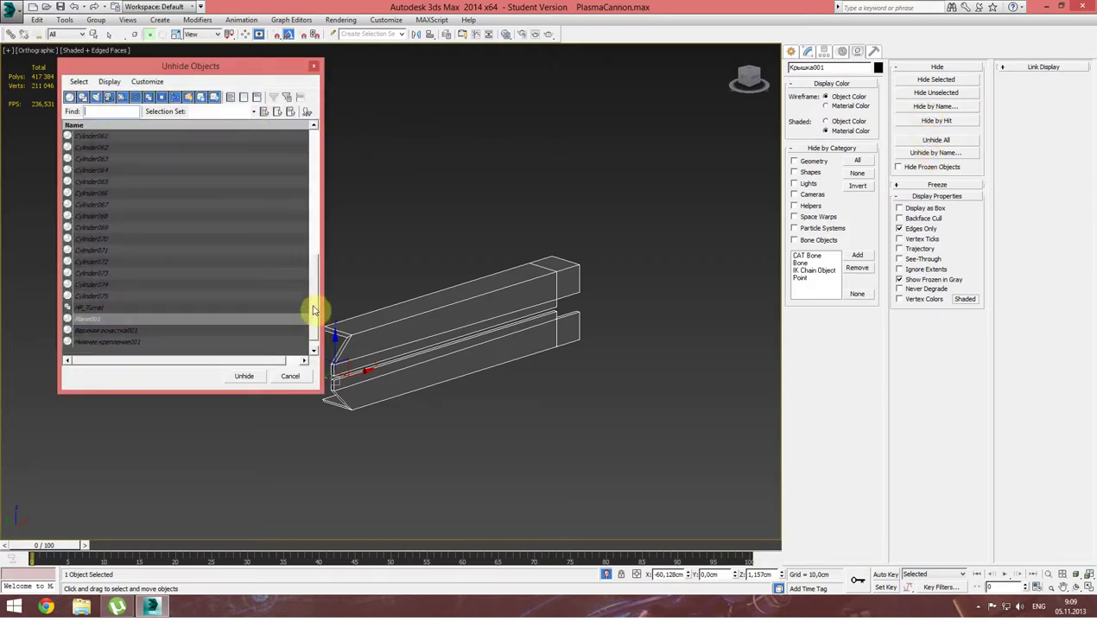
drag(313, 309, 317, 155)
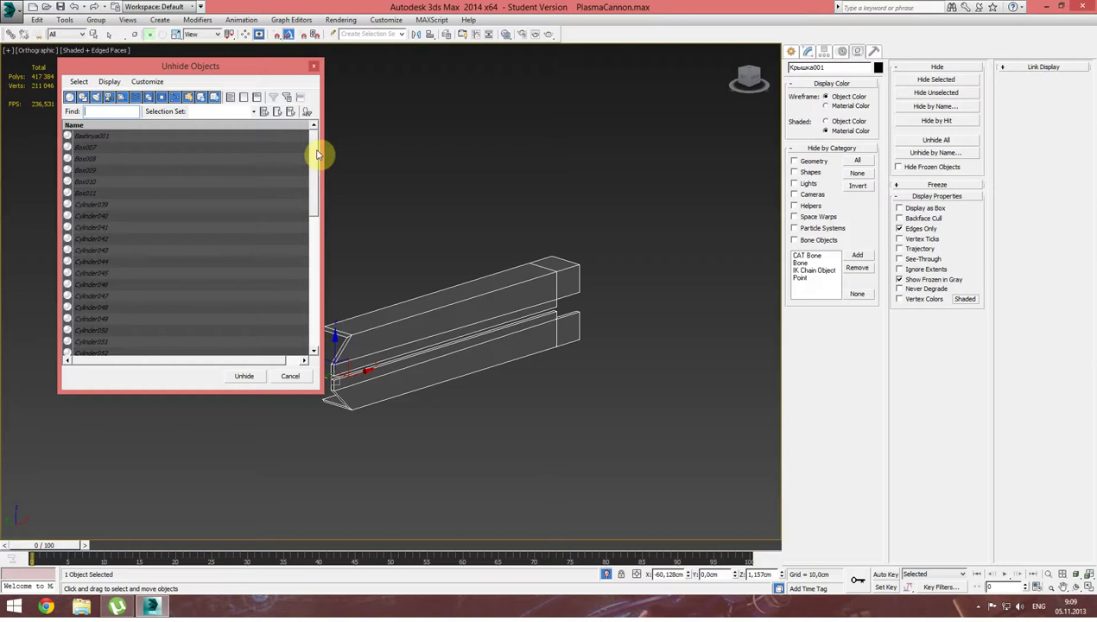
click(314, 68)
click(919, 141)
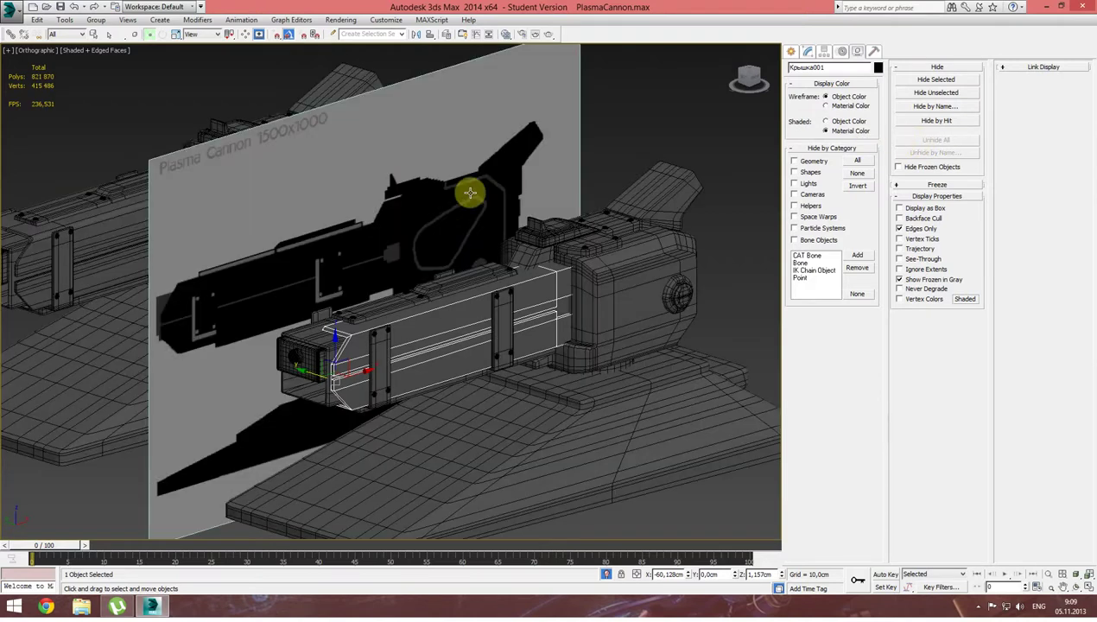
Delete the Plasma Cannon reference plane Plane001.
scroll(465, 191, down, 5)
click(402, 189)
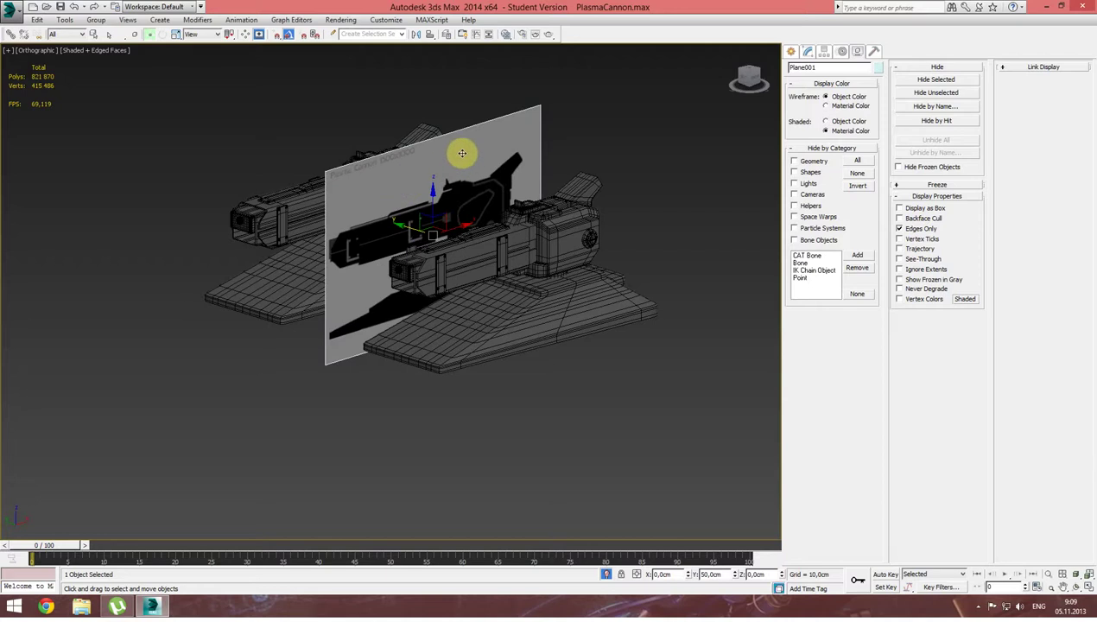
key(Delete)
scroll(382, 218, up, 1)
scroll(331, 208, up, 4)
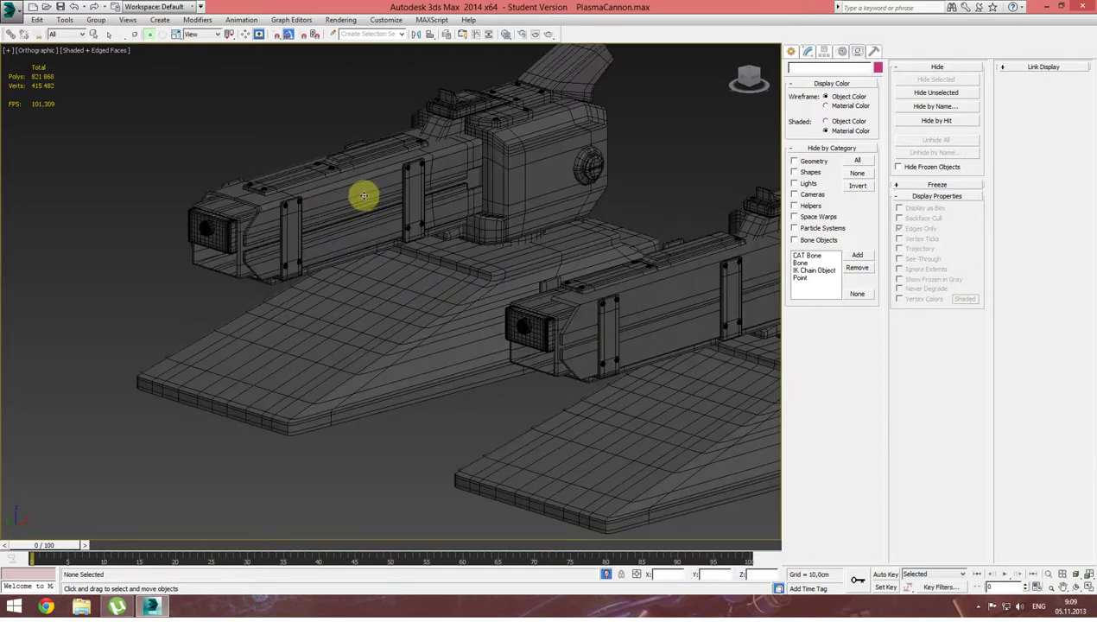
click(364, 195)
mouse_move(355, 215)
middle_down()
mouse_move(289, 238)
mouse_move(235, 208)
mouse_move(249, 212)
middle_up()
click(205, 129)
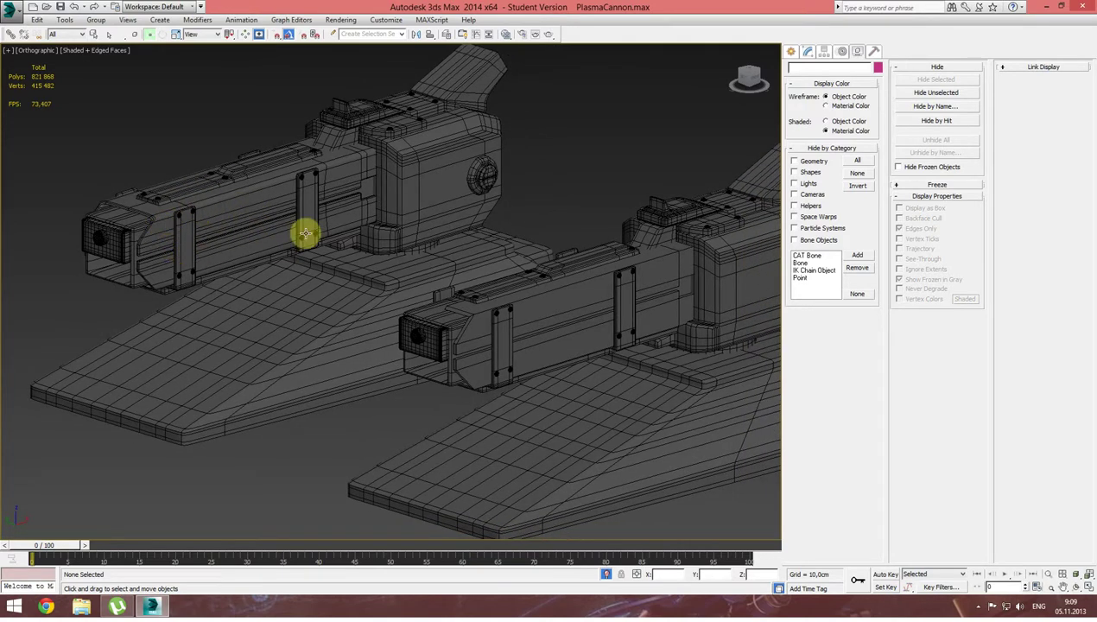
Box-select the HP_Turret group and move it aside to Y 102,76 cm.
scroll(261, 223, up, 2)
scroll(256, 226, up, 2)
scroll(253, 229, up, 1)
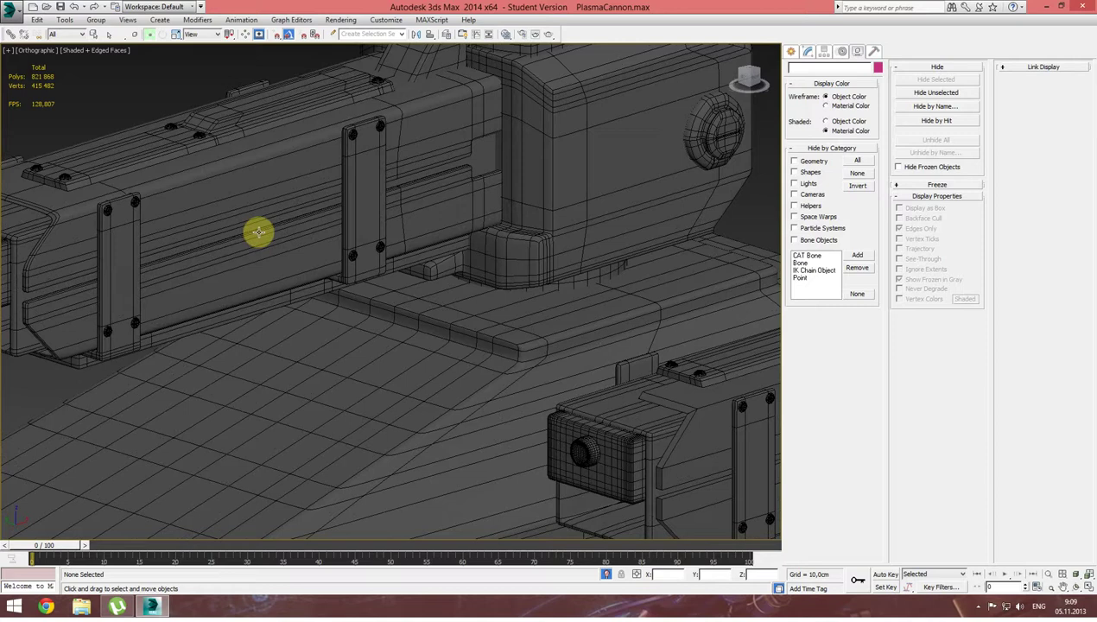
scroll(258, 231, down, 2)
scroll(216, 223, down, 2)
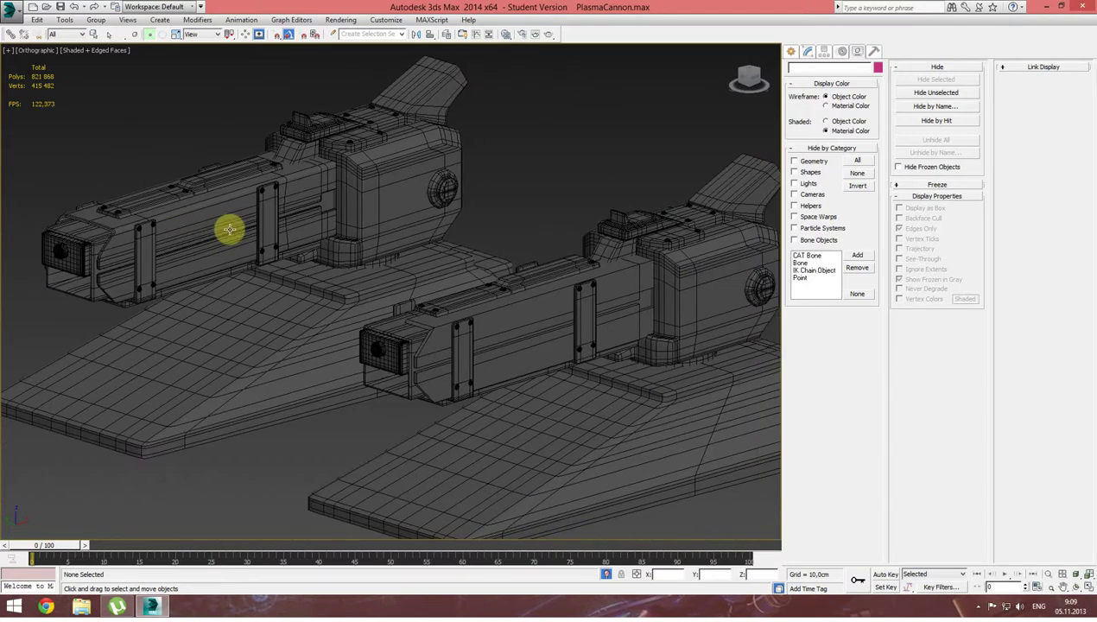
scroll(240, 228, up, 2)
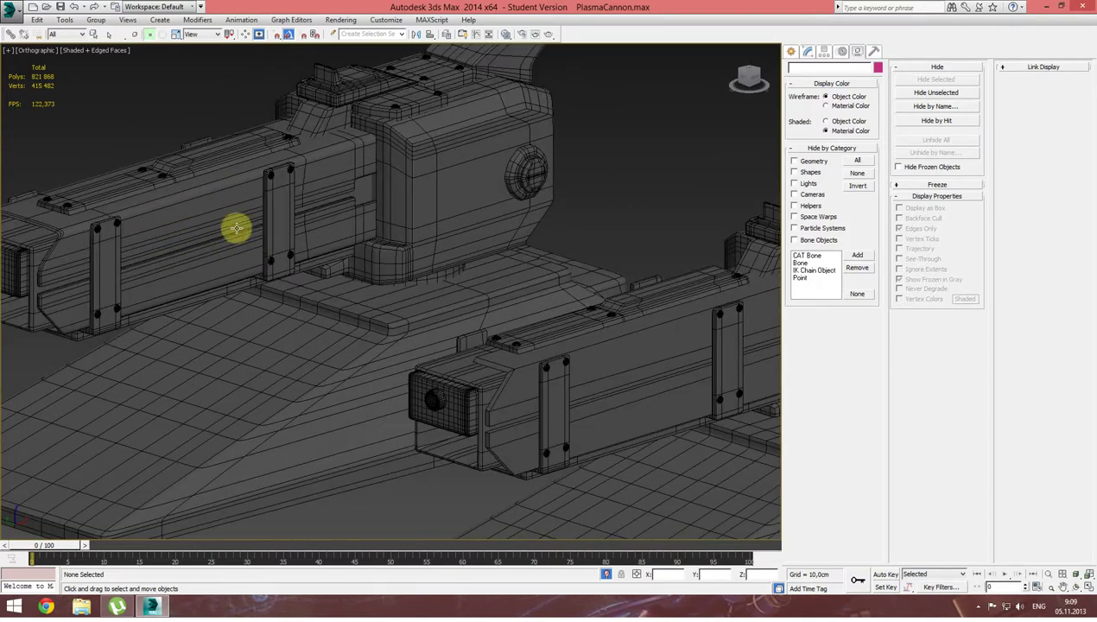
scroll(240, 238, down, 1)
scroll(256, 241, down, 2)
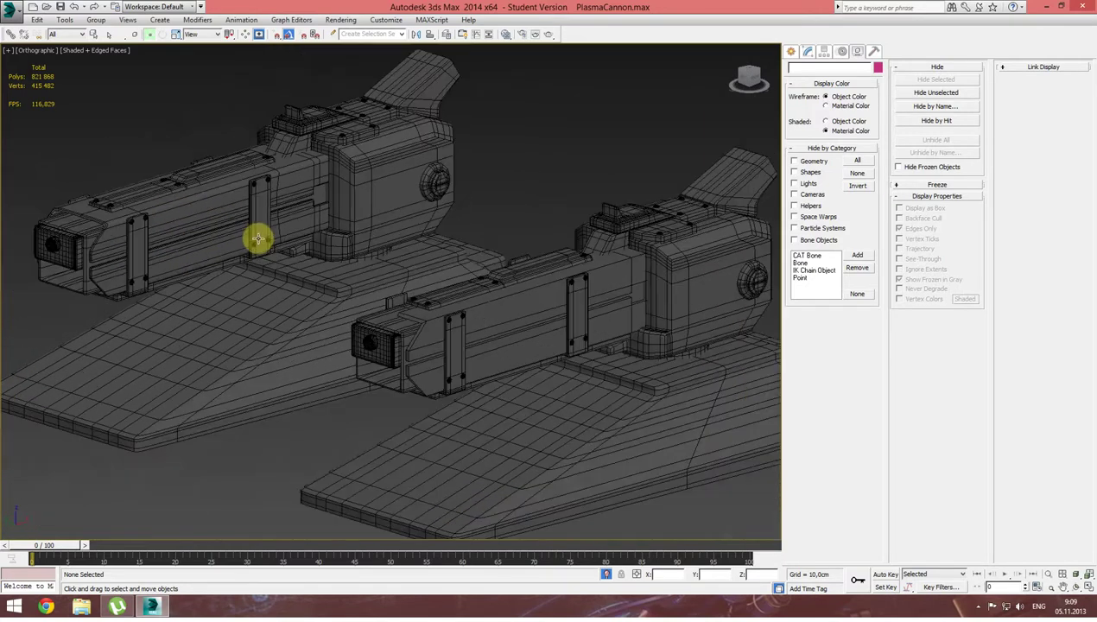
scroll(256, 246, down, 2)
drag(142, 136, 245, 360)
right_click(225, 297)
middle_drag(228, 237, 253, 243)
mouse_move(259, 241)
mouse_down()
mouse_move(424, 367)
mouse_move(255, 302)
mouse_up()
scroll(380, 349, down, 2)
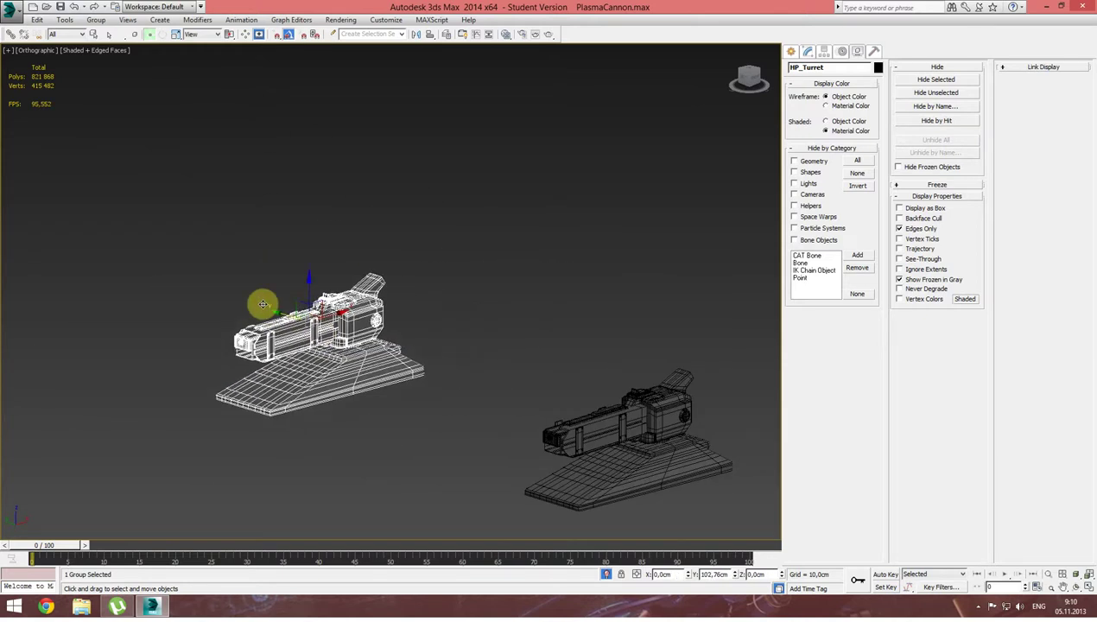
Freeze HP_Turret via the quad menu, frame the dark cannon, and select Нижнее крепление001.
right_click(287, 325)
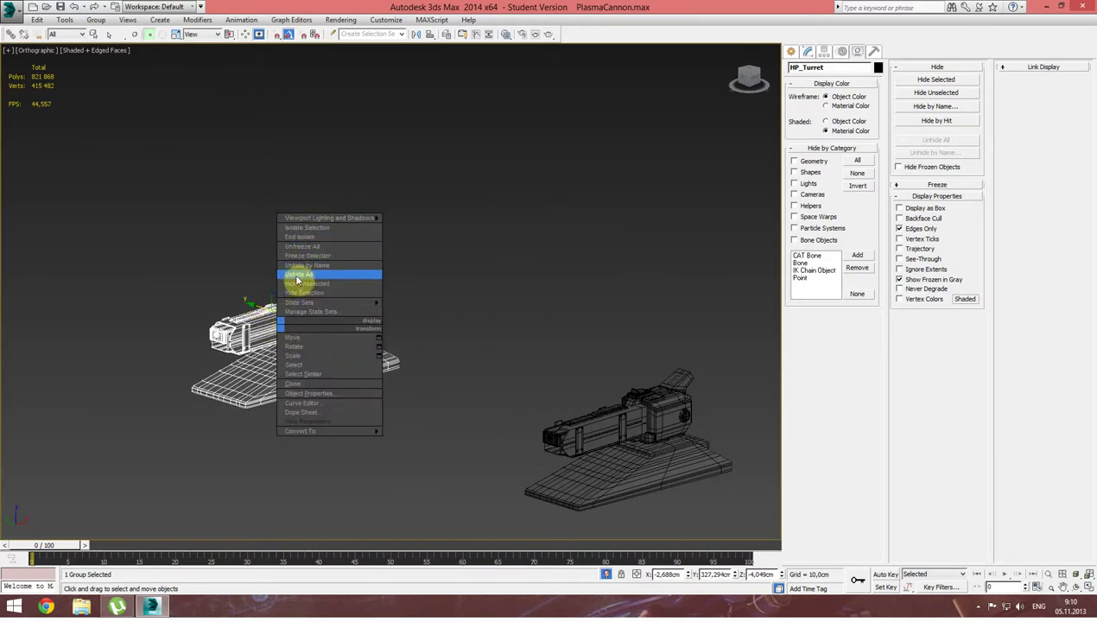
click(304, 247)
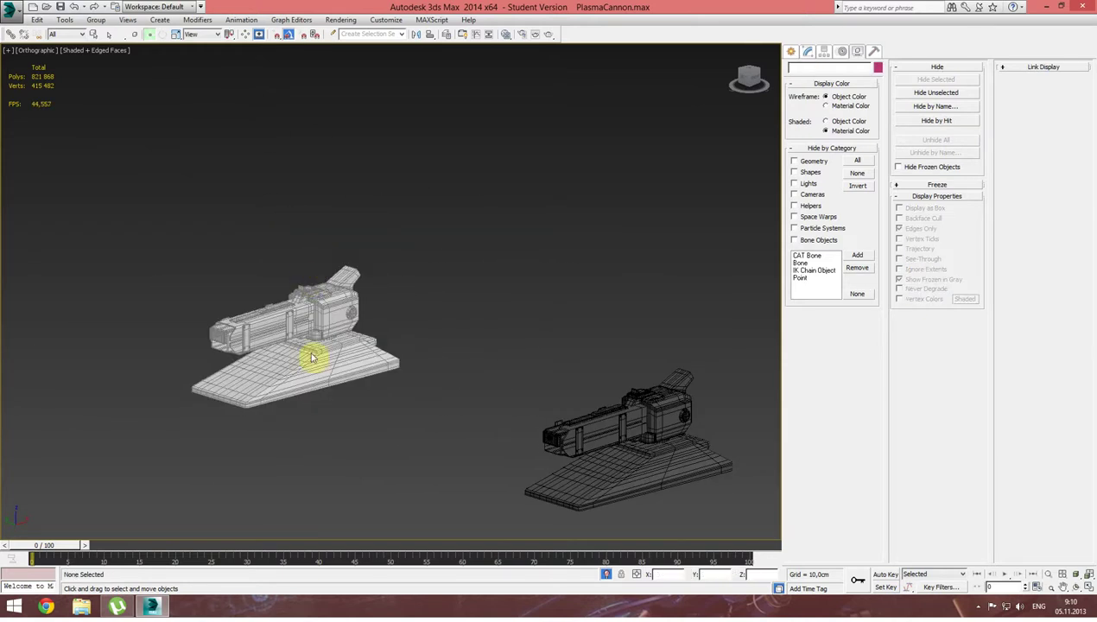
scroll(336, 332, up, 2)
scroll(363, 320, up, 3)
mouse_move(667, 375)
middle_down()
mouse_move(543, 355)
mouse_move(175, 334)
middle_up()
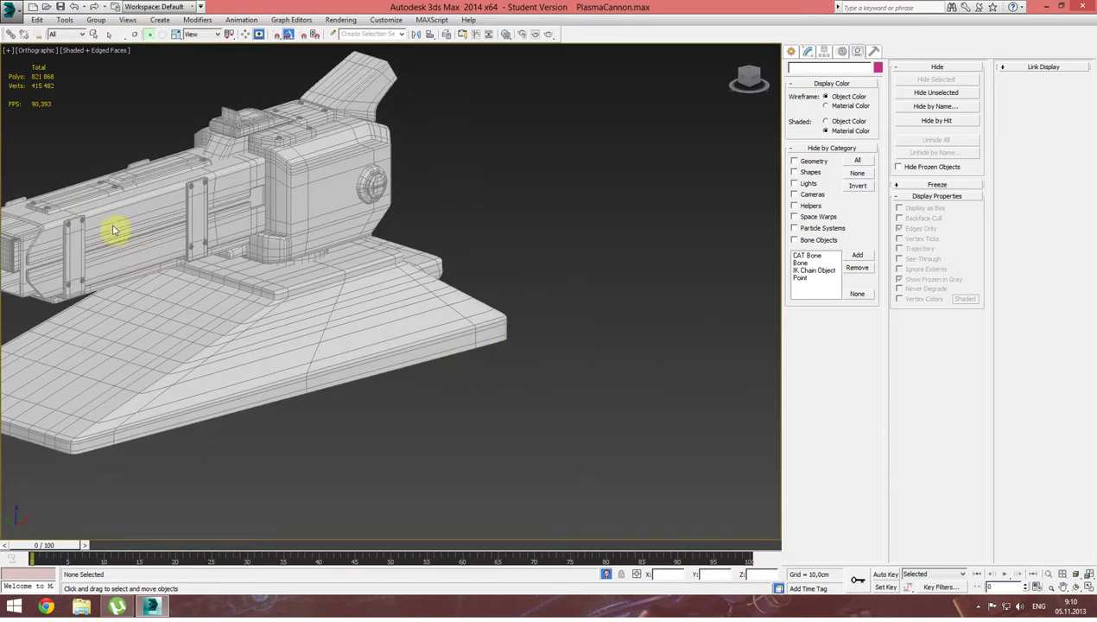
middle_drag(452, 349, 332, 309)
scroll(544, 360, down, 5)
mouse_move(646, 372)
middle_down()
mouse_move(475, 358)
mouse_move(407, 328)
mouse_move(360, 343)
middle_up()
scroll(461, 339, up, 5)
click(349, 355)
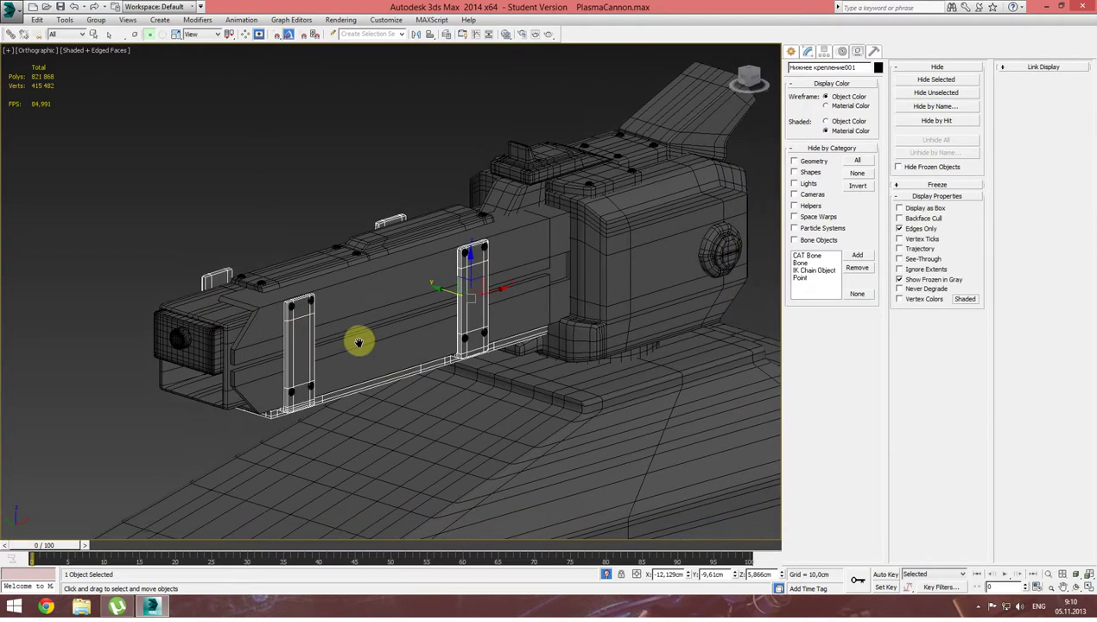
Isolate the selected mounting plate in the viewport.
click(608, 575)
click(607, 575)
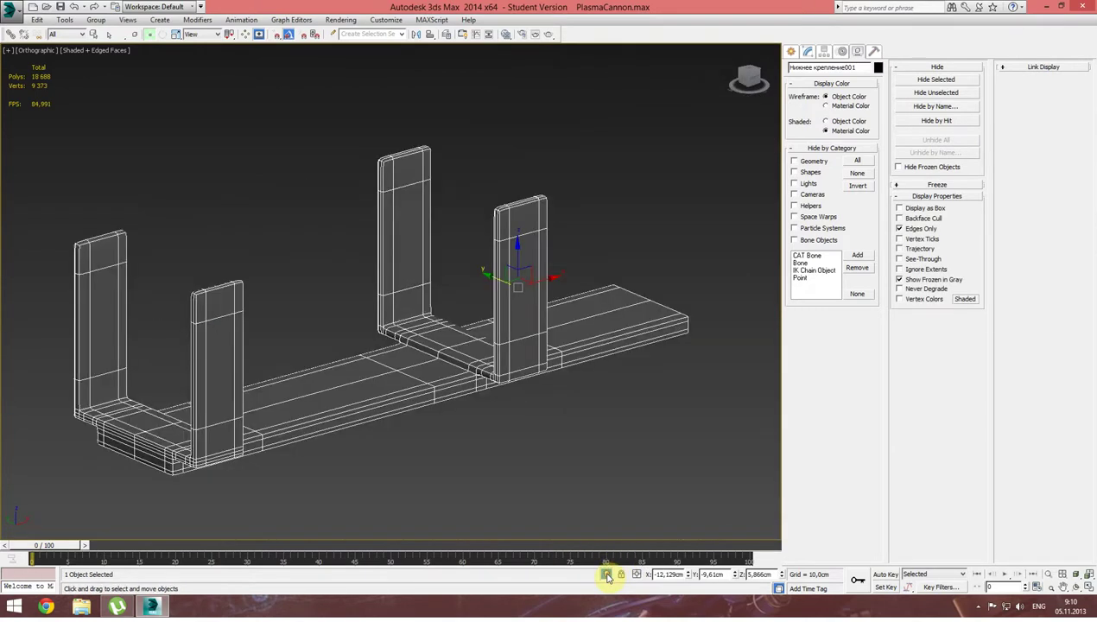
alt+middle_drag(421, 419, 585, 544)
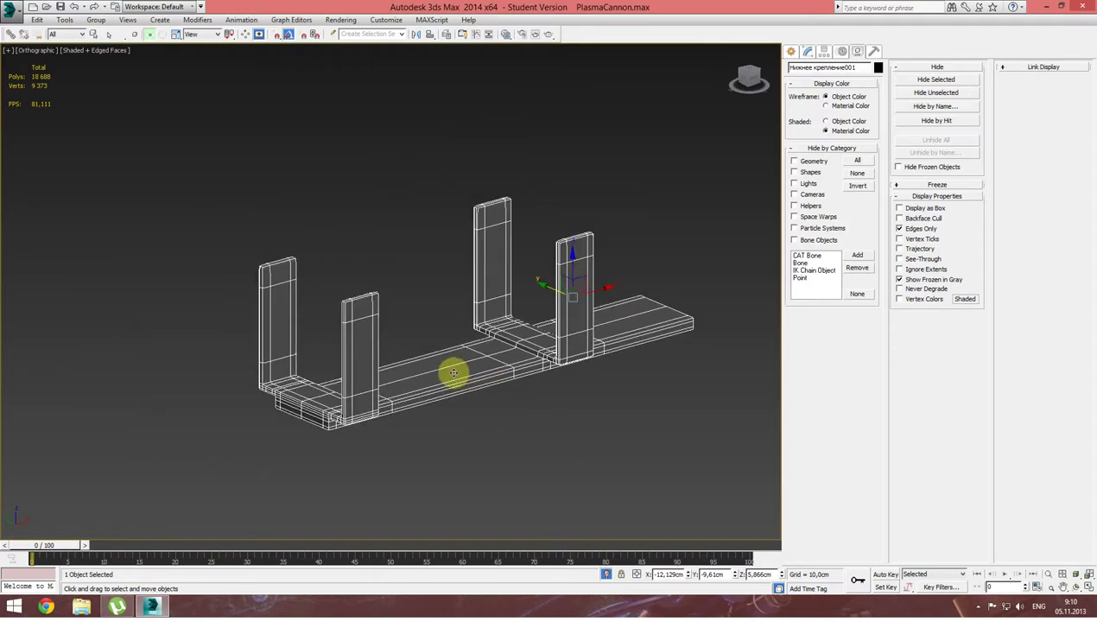
Delete TurboSmooth, turn off Symmetry, and drop to the Editable Poly level.
click(808, 53)
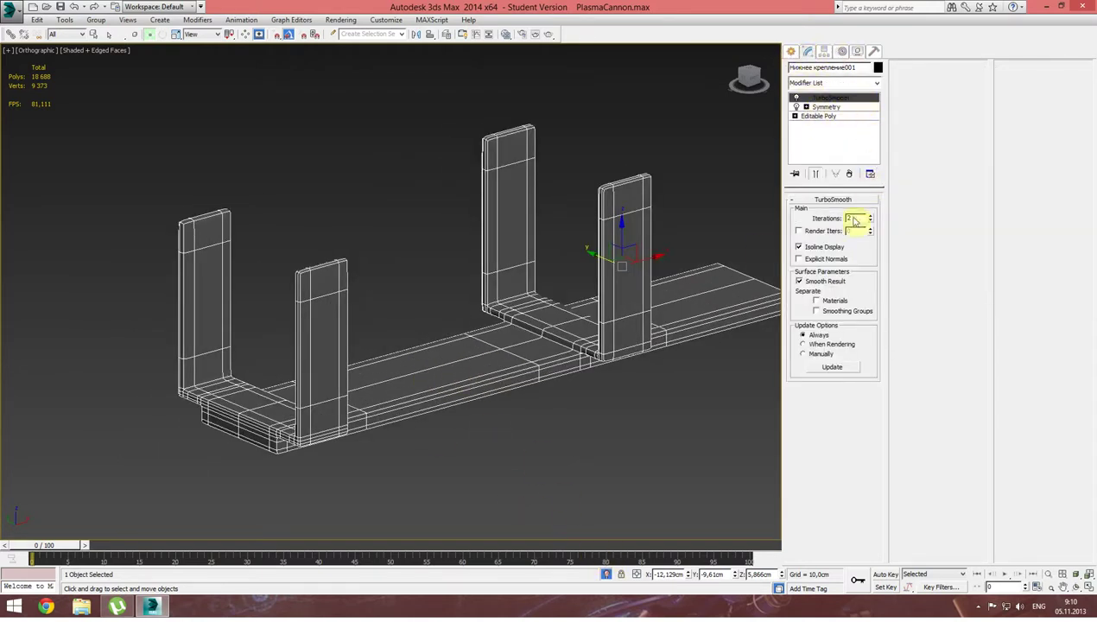
click(800, 247)
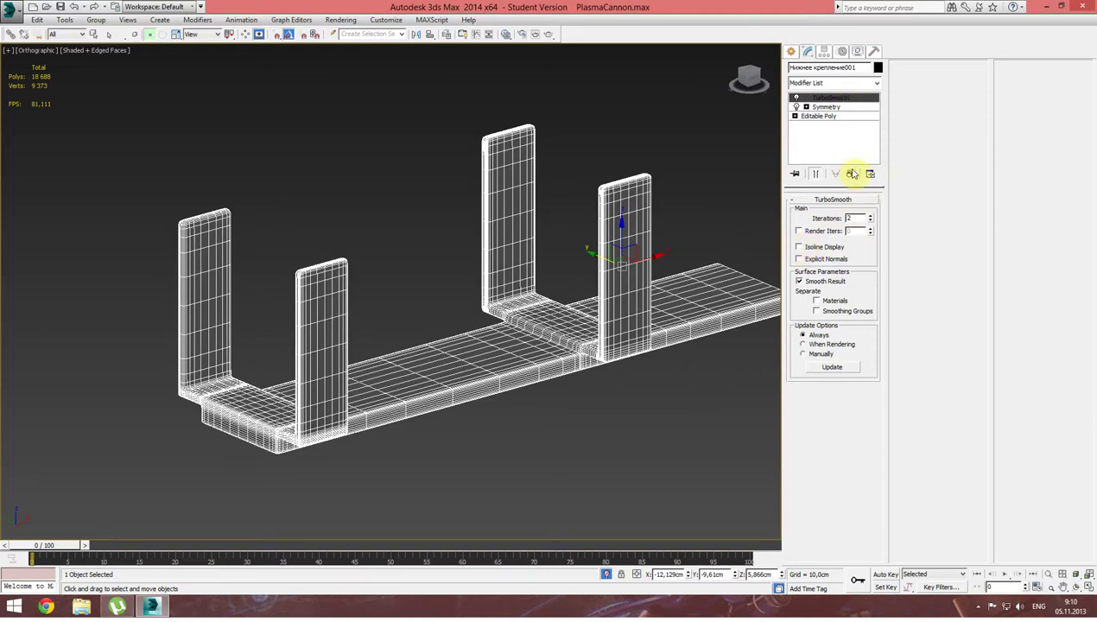
click(849, 173)
click(796, 96)
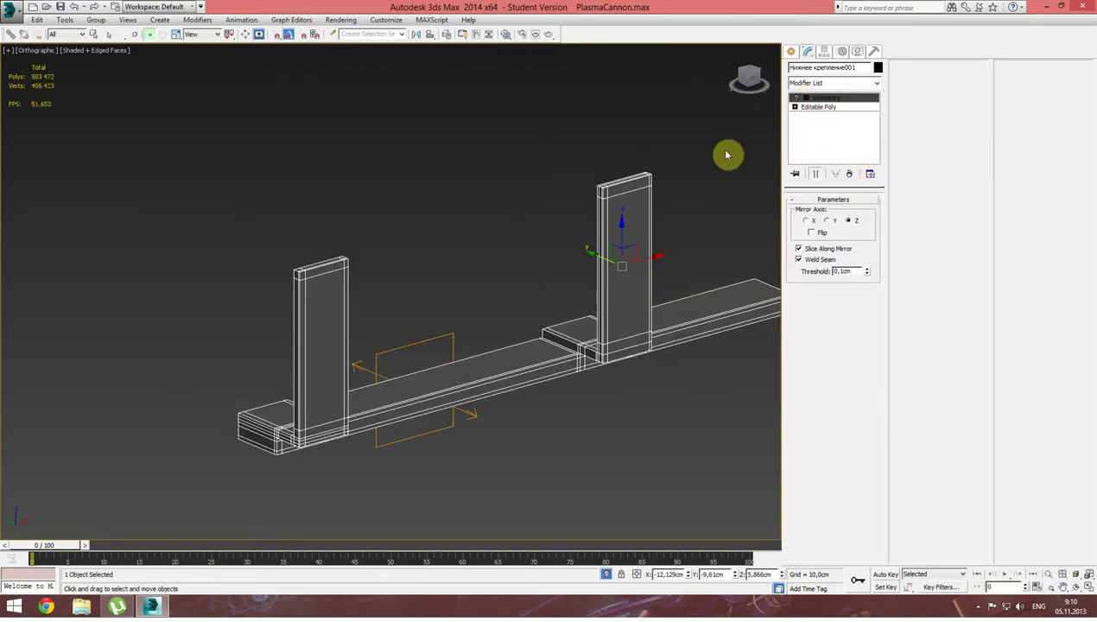
middle_drag(507, 272, 546, 225)
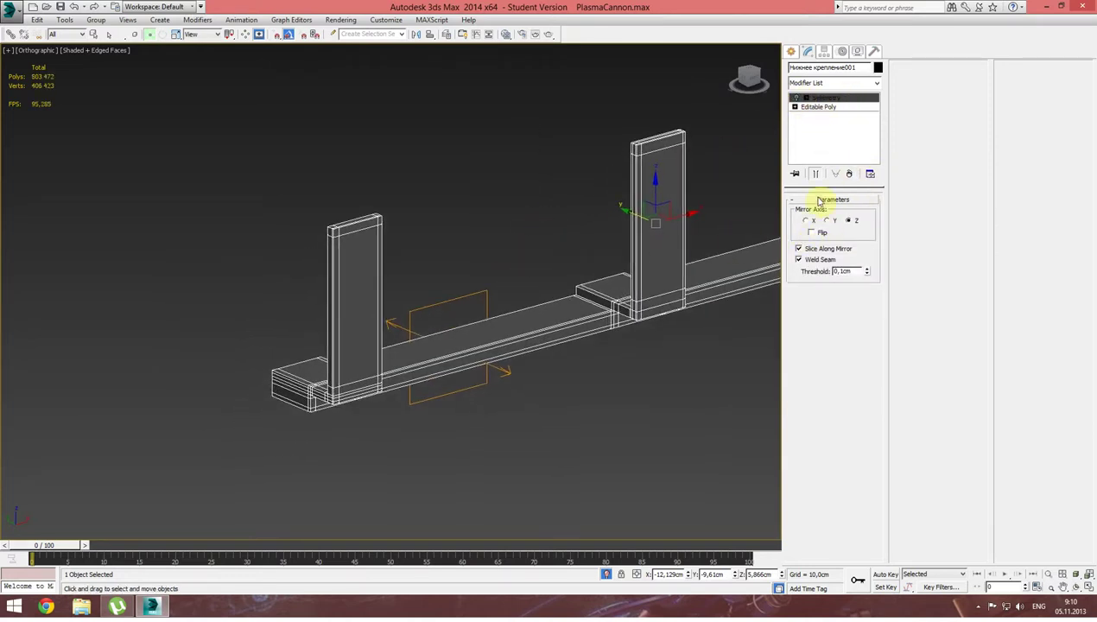
click(823, 108)
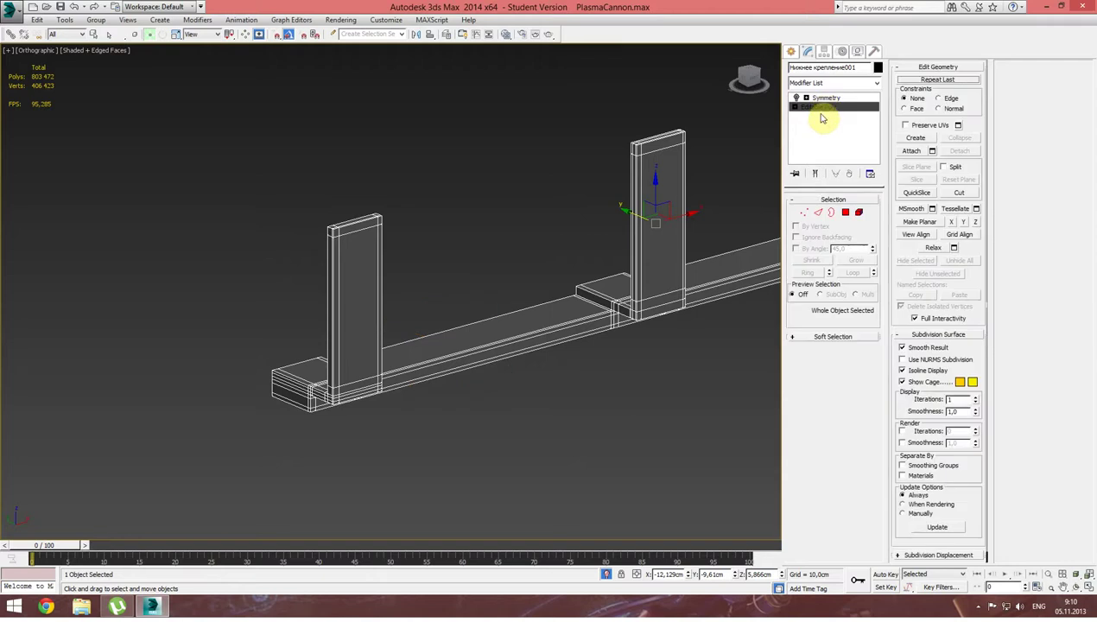
Switch to Edge mode and find the support loops on the upright post.
click(818, 213)
scroll(532, 212, up, 2)
scroll(552, 203, up, 2)
double_click(592, 128)
click(571, 130)
click(566, 129)
click(636, 154)
alt+middle_drag(637, 153, 566, 159)
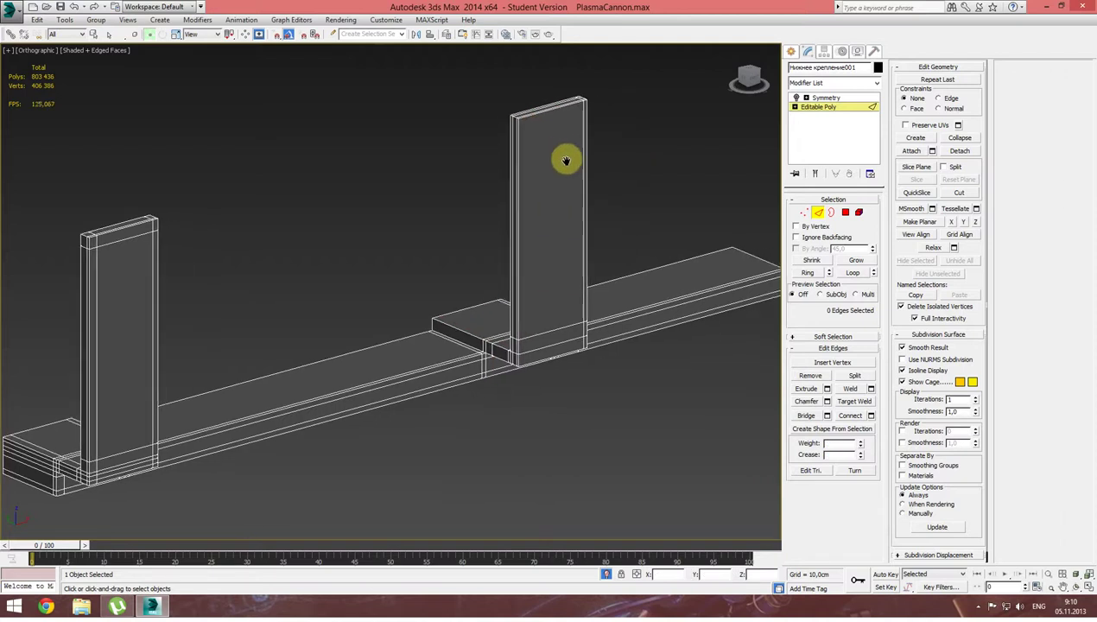
scroll(557, 159, up, 3)
scroll(554, 154, up, 3)
double_click(555, 153)
click(543, 158)
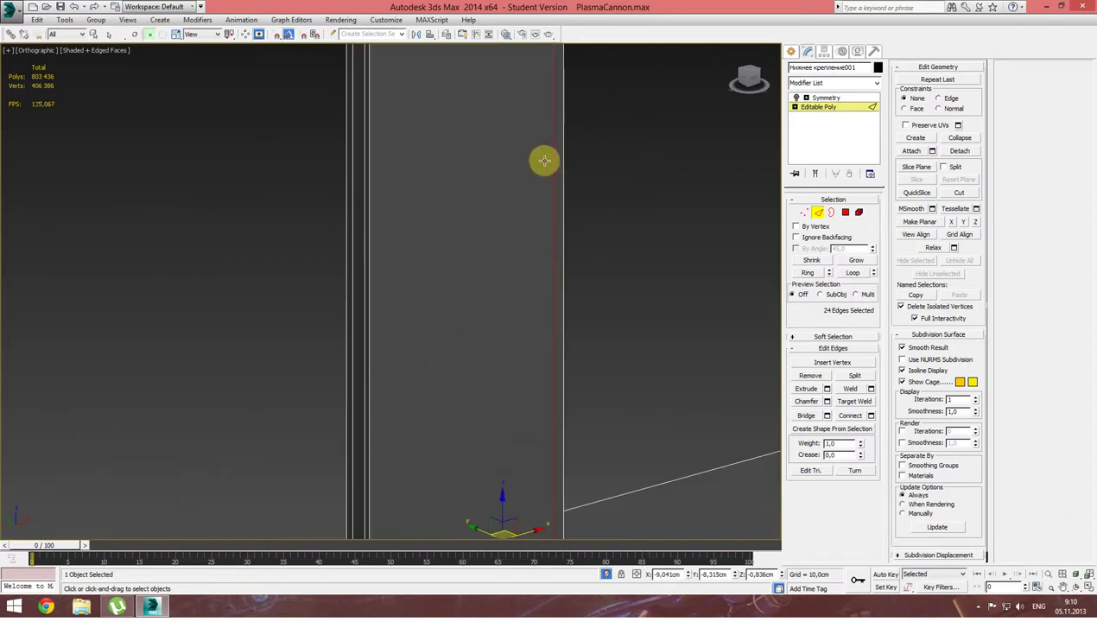
Remove two vertical support loops from the post.
scroll(569, 184, down, 5)
scroll(519, 169, down, 3)
alt+middle_drag(519, 170, 505, 158)
scroll(506, 158, up, 5)
double_click(507, 149)
key(ctrl+BackSpace)
double_click(497, 136)
key(ctrl+BackSpace)
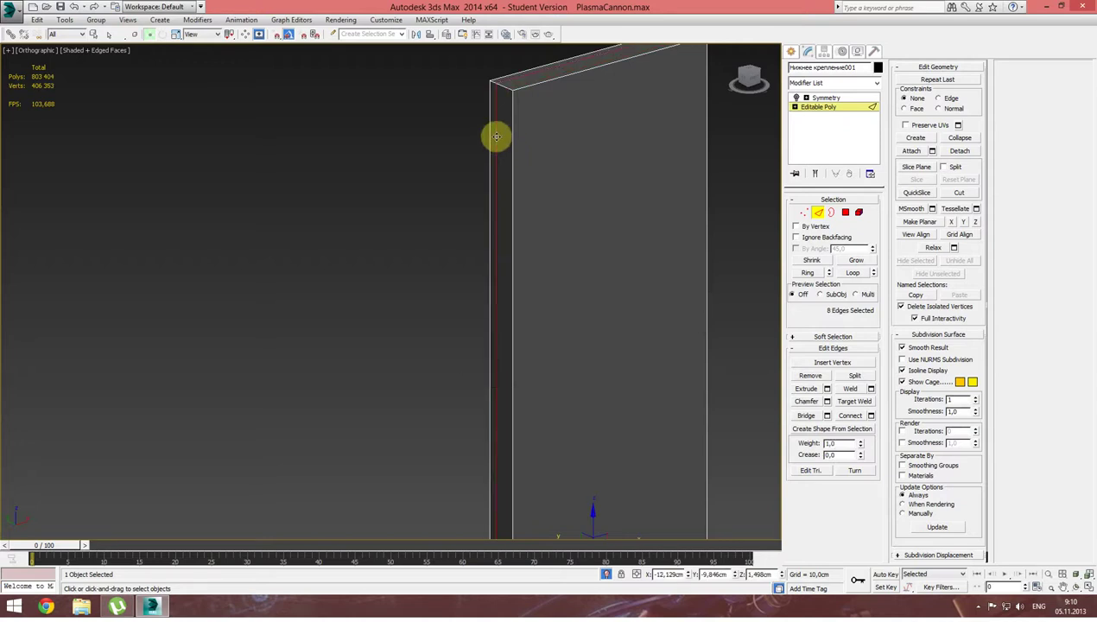
Remove the support edges at the post's base.
scroll(489, 103, down, 2)
scroll(493, 138, down, 3)
scroll(510, 159, up, 2)
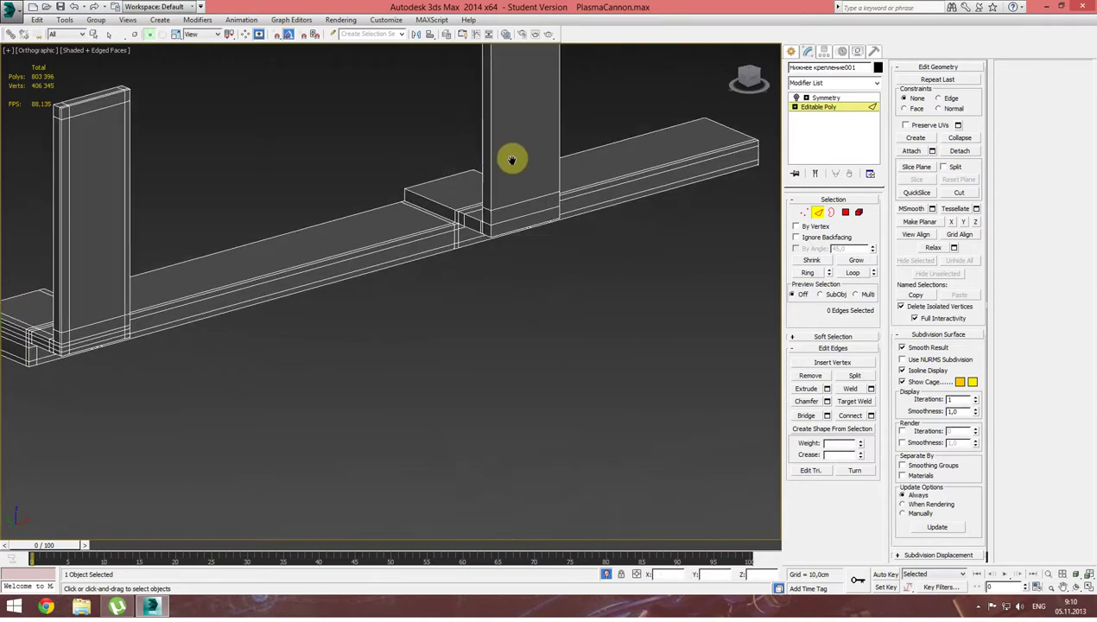
scroll(507, 203, up, 2)
click(509, 203)
key(ctrl+BackSpace)
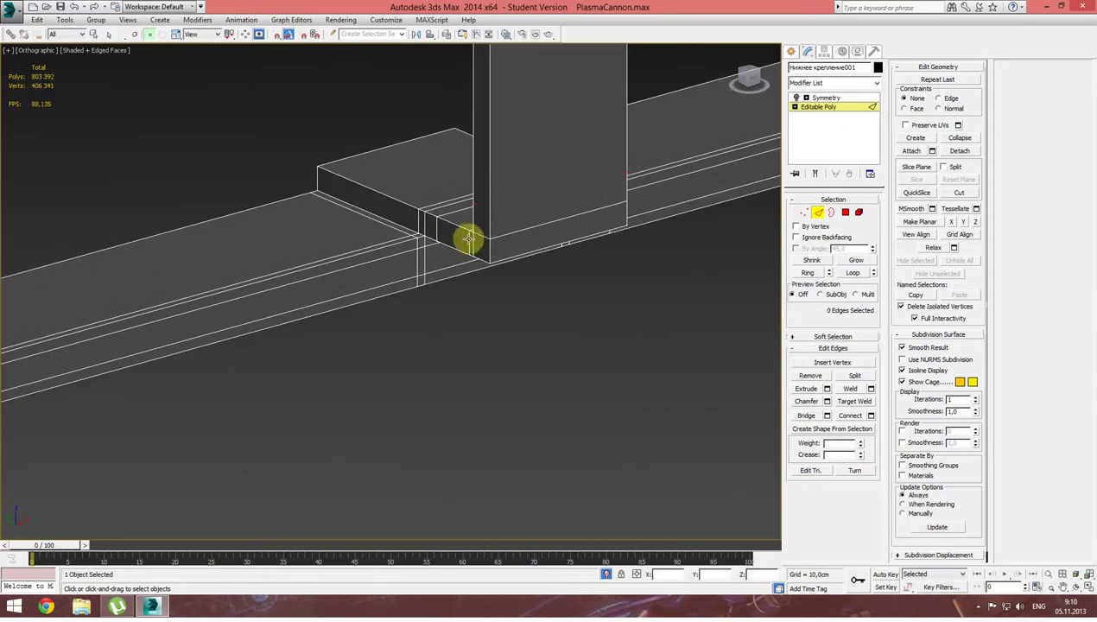
key(ctrl+BackSpace)
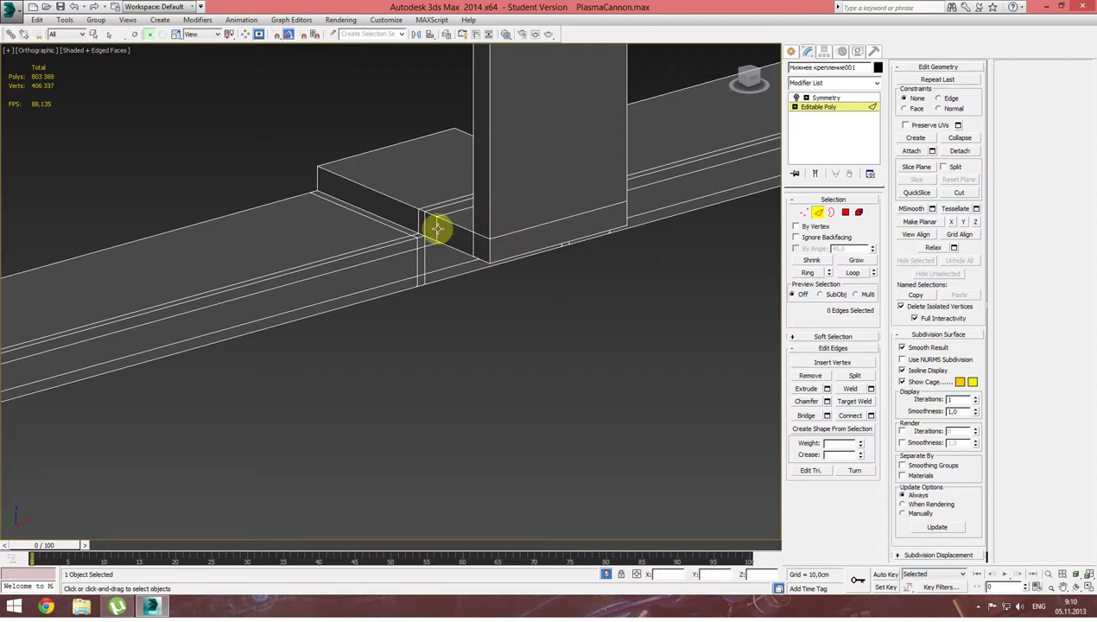
key(ctrl+BackSpace)
Remove the beam's support loop and the edges at the post-beam joint, reaching 803 322 polys.
double_click(418, 221)
key(ctrl+BackSpace)
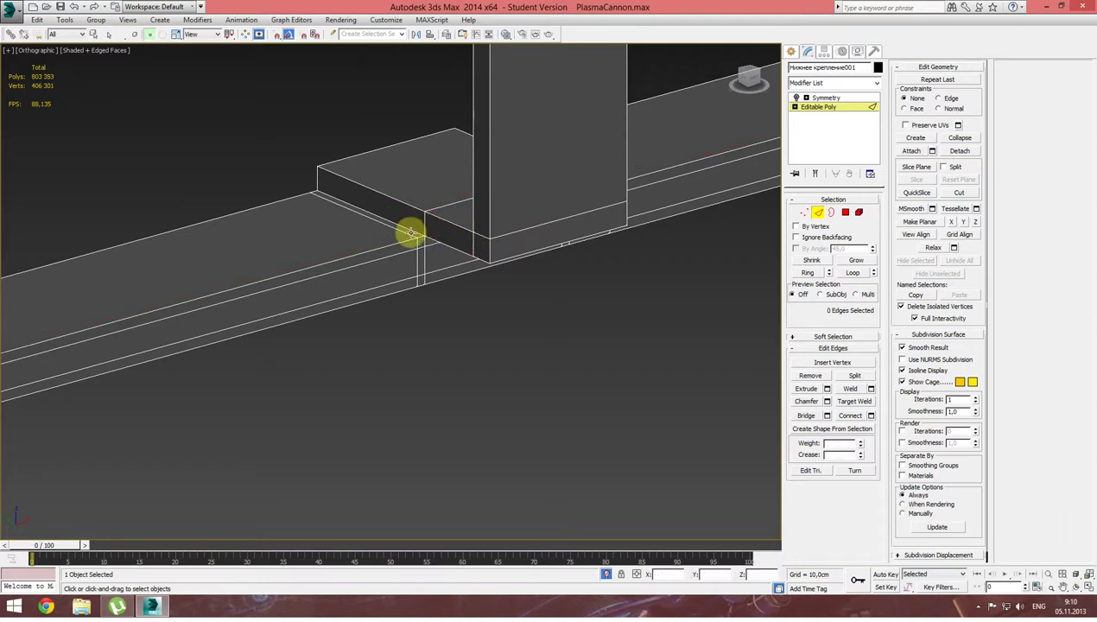
key(ctrl+BackSpace)
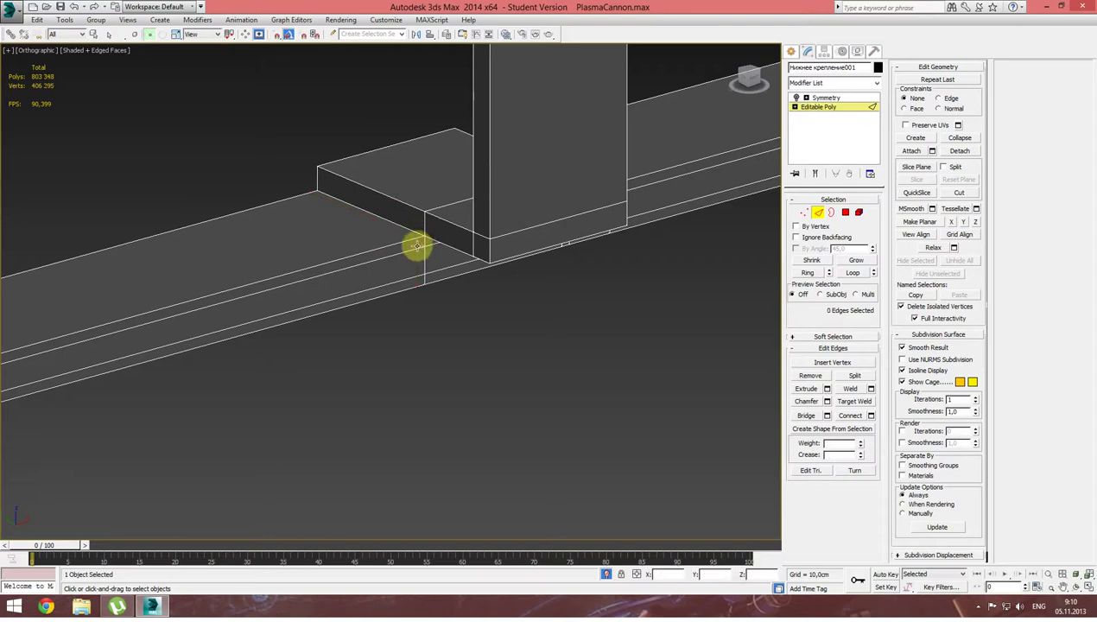
click(416, 249)
key(ctrl+BackSpace)
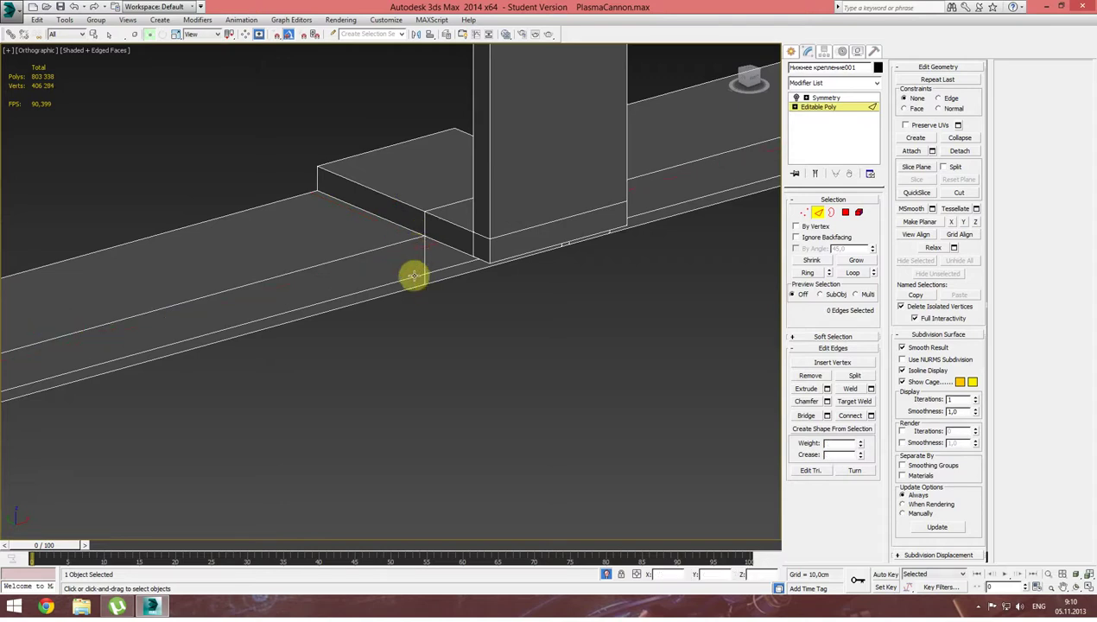
mouse_move(505, 279)
alt+middle_down()
mouse_move(396, 274)
mouse_move(440, 304)
alt+middle_up()
scroll(436, 316, up, 2)
scroll(437, 311, up, 2)
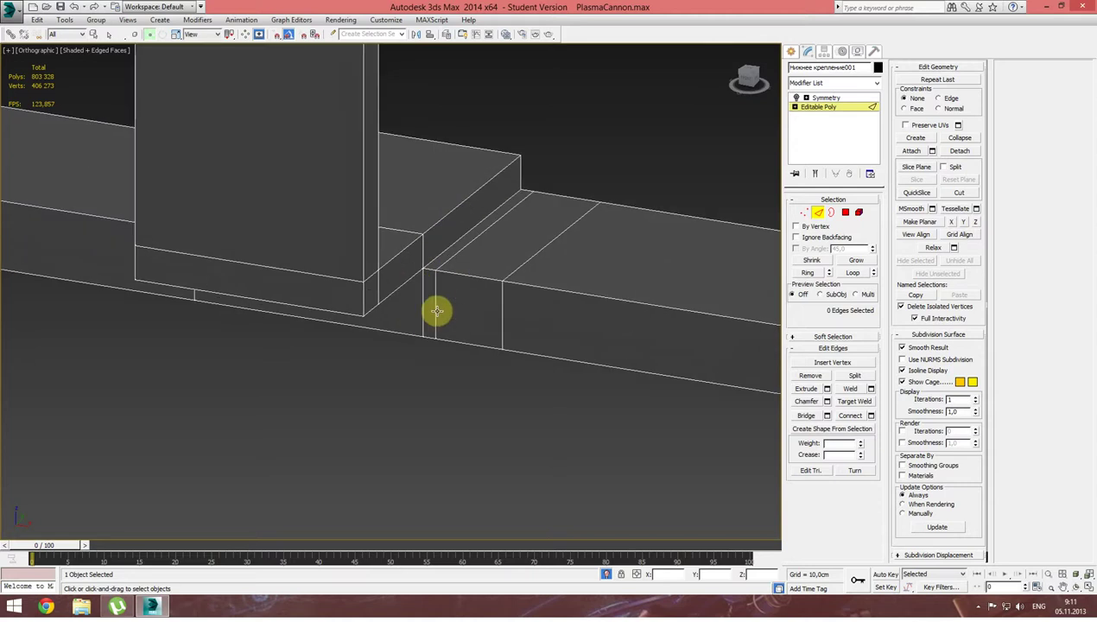
key(ctrl+BackSpace)
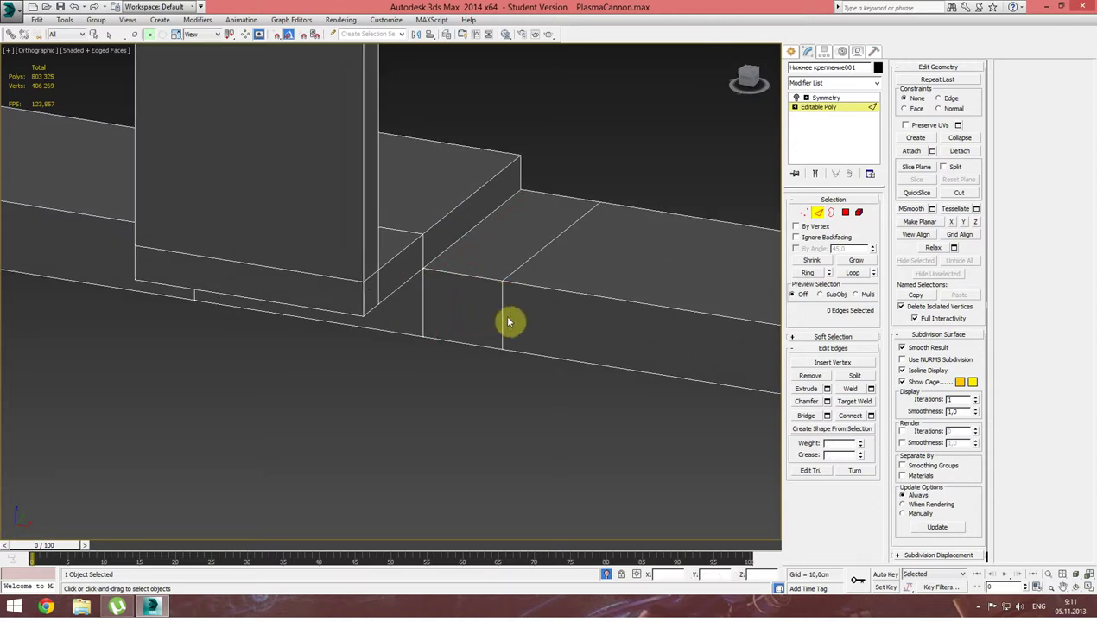
scroll(527, 313, down, 2)
Remove the support edges near the mount's pillar joint.
scroll(518, 298, down, 3)
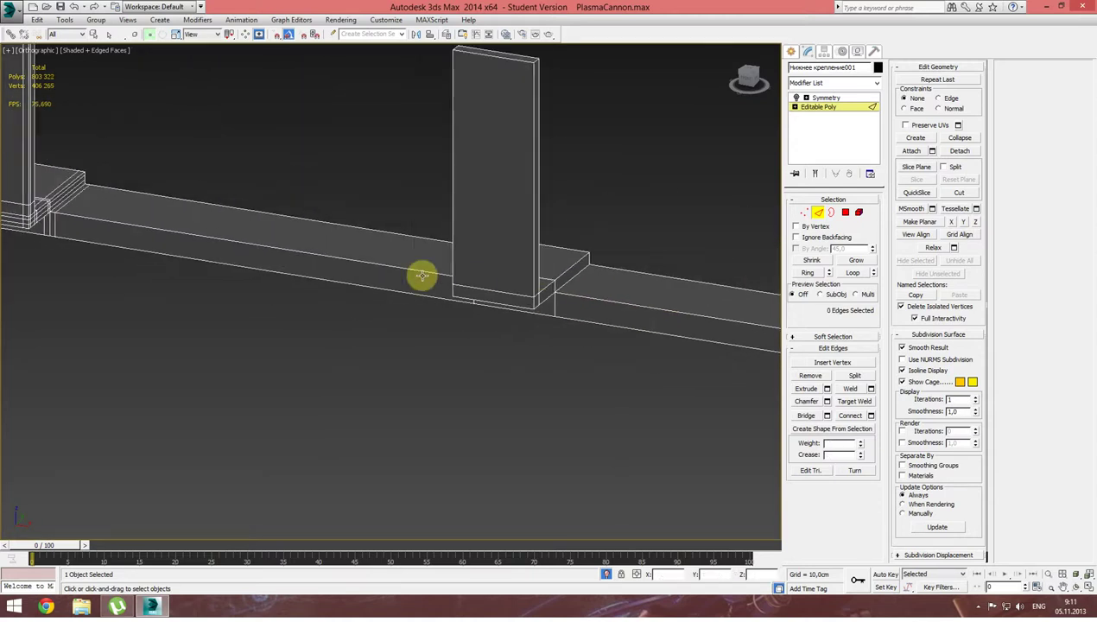
alt+middle_drag(473, 287, 767, 337)
scroll(544, 291, up, 4)
scroll(543, 291, up, 2)
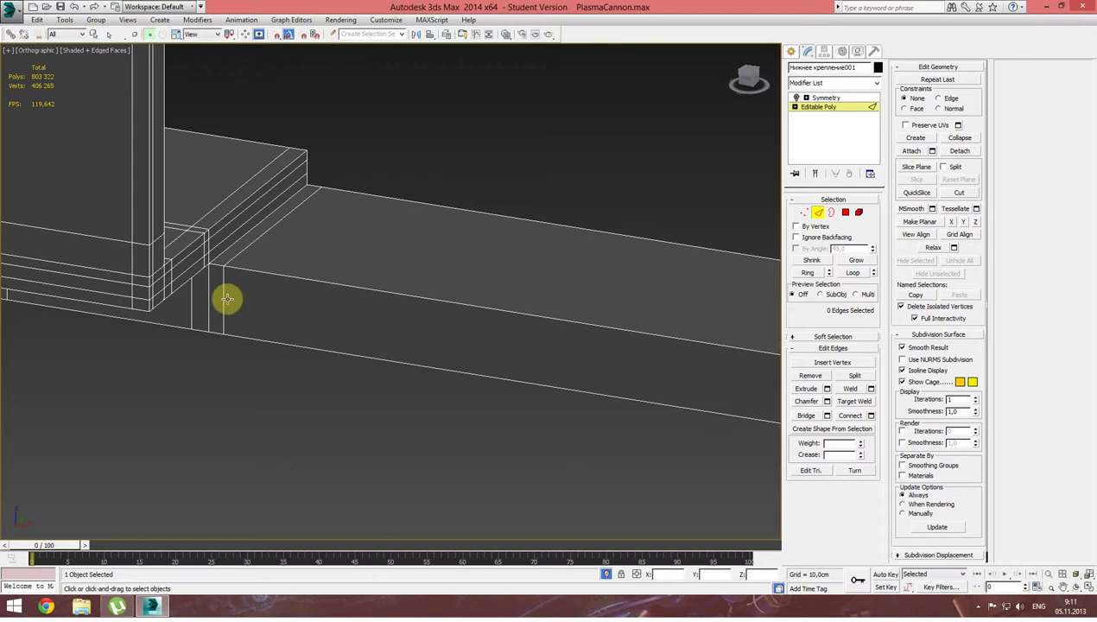
double_click(223, 300)
mouse_move(319, 279)
alt+middle_down()
mouse_move(429, 269)
mouse_move(245, 234)
alt+middle_up()
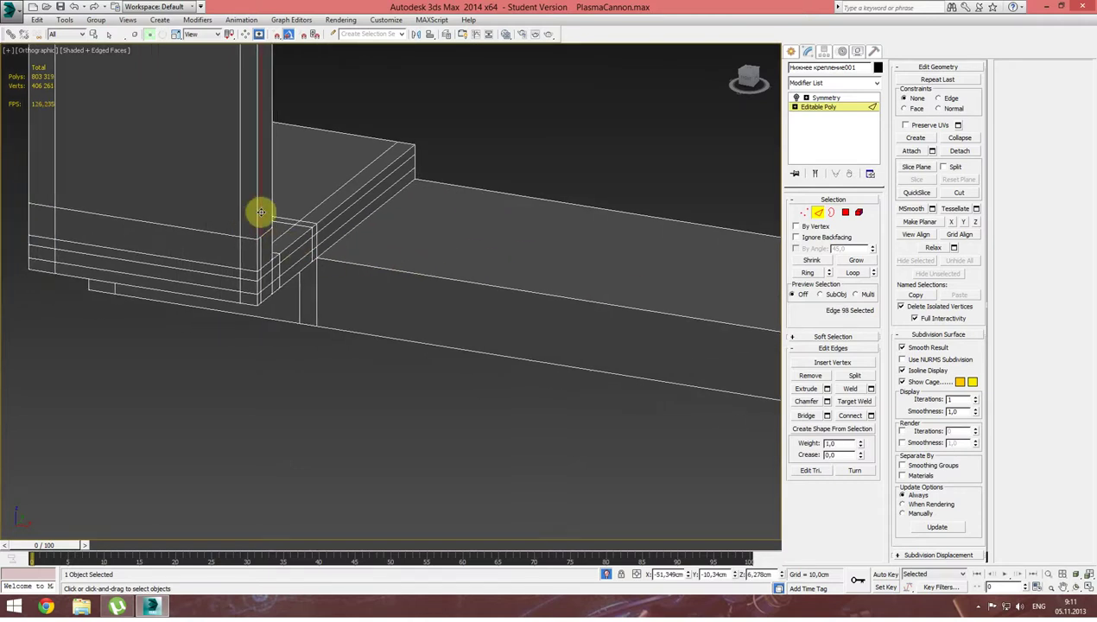
double_click(240, 207)
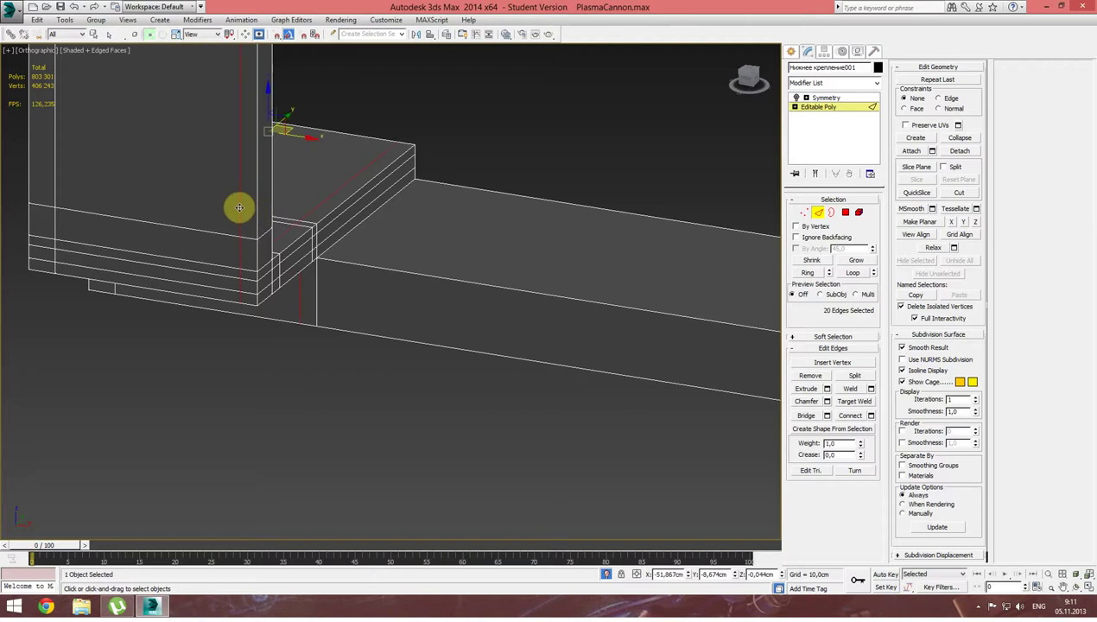
click(240, 221)
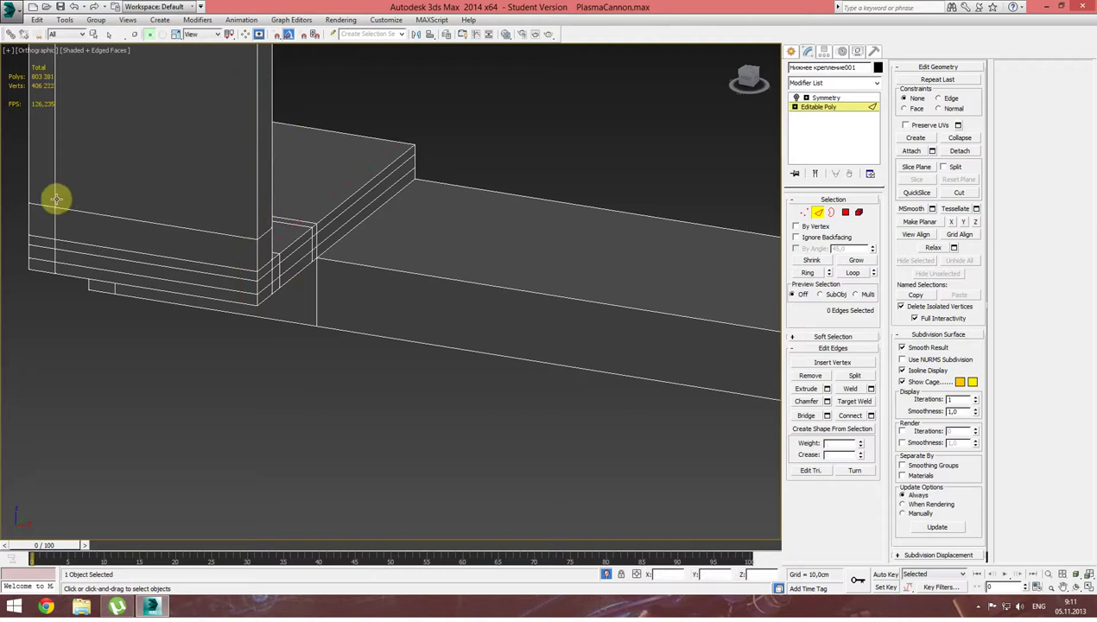
double_click(181, 228)
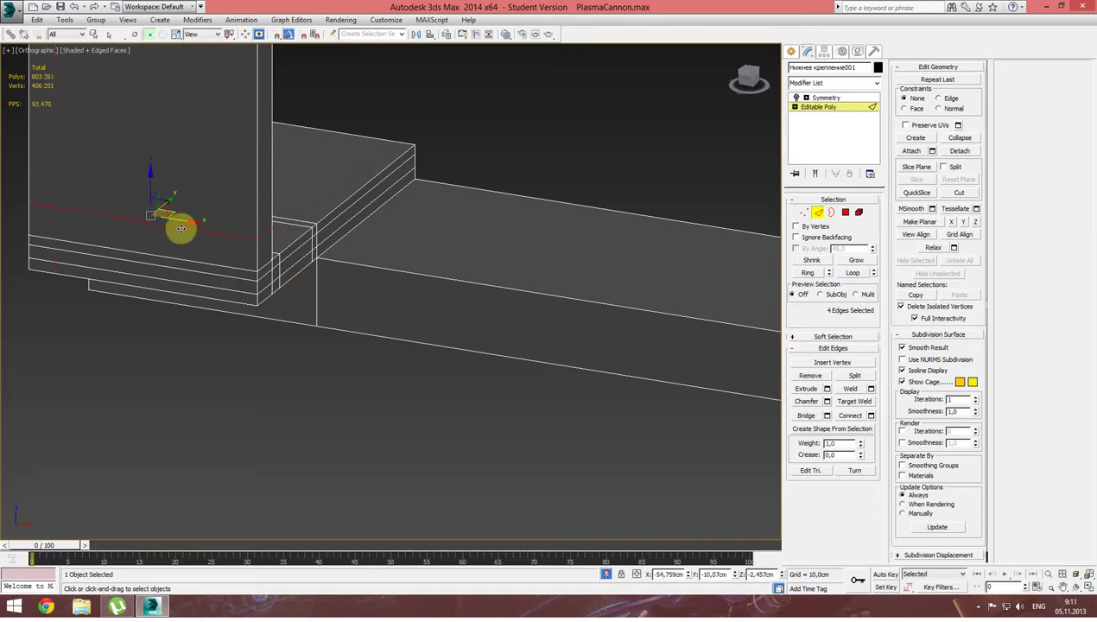
scroll(229, 294, down, 2)
scroll(211, 208, down, 2)
scroll(211, 208, down, 1)
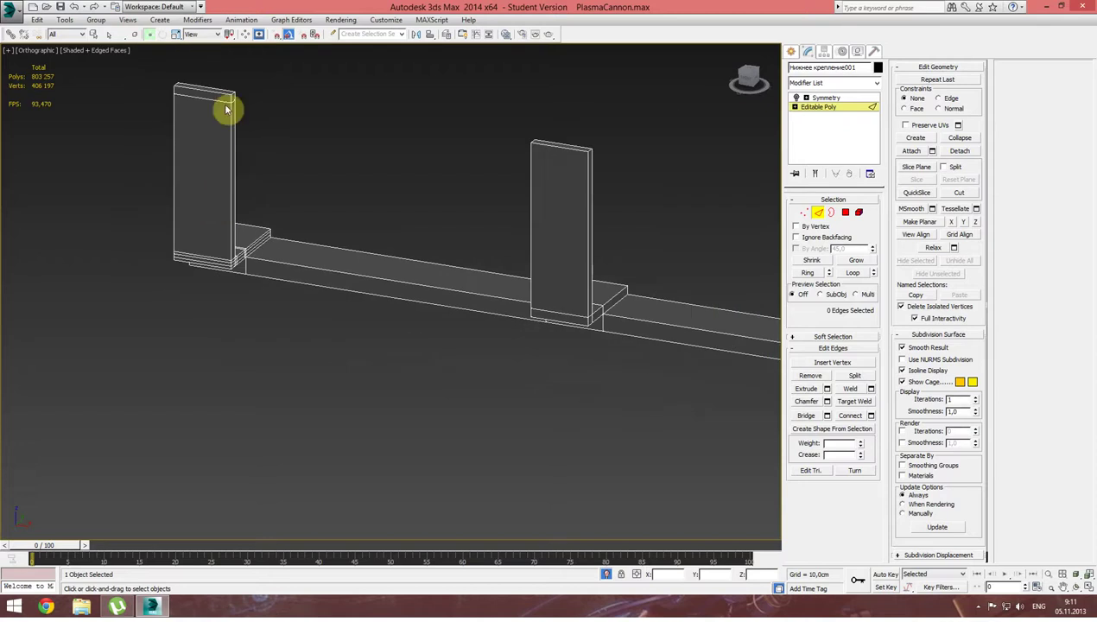
click(244, 208)
scroll(247, 152, up, 1)
scroll(230, 191, up, 2)
key(ctrl+BackSpace)
Remove the remaining support loops along the mount's beam.
double_click(261, 211)
key(ctrl+BackSpace)
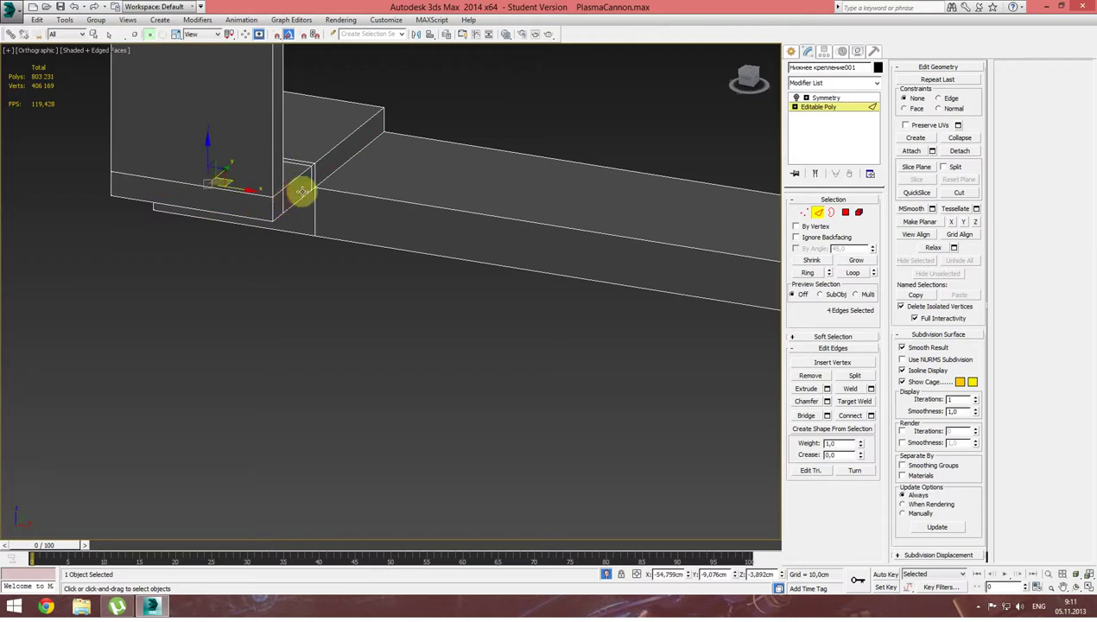
key(ctrl+BackSpace)
double_click(311, 181)
key(ctrl+BackSpace)
middle_drag(343, 206, 156, 216)
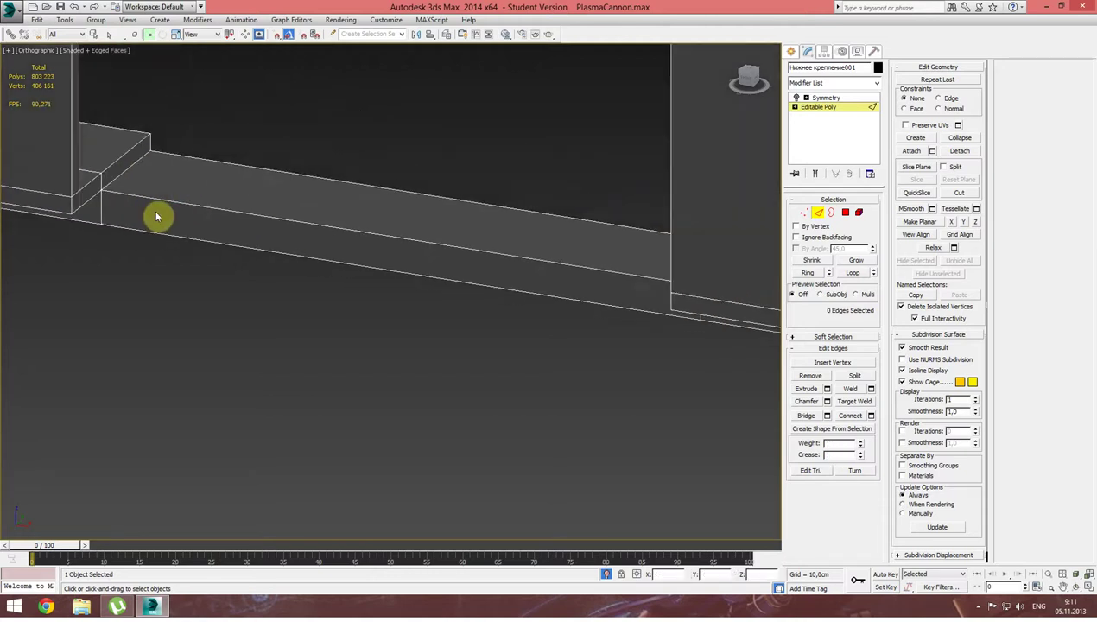
scroll(157, 216, down, 3)
mouse_move(490, 277)
alt+middle_down()
mouse_move(470, 282)
mouse_move(442, 265)
mouse_move(650, 265)
mouse_move(617, 261)
alt+middle_up()
middle_drag(347, 241, 400, 255)
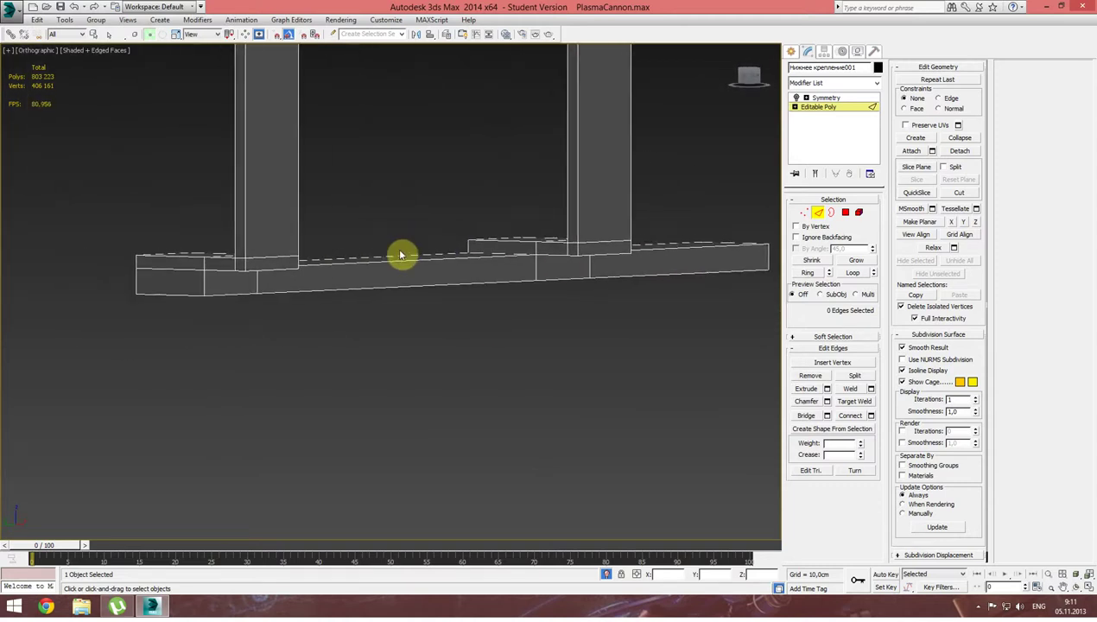
scroll(400, 255, down, 2)
mouse_move(333, 247)
alt+middle_down()
mouse_move(348, 257)
mouse_move(340, 289)
mouse_move(444, 269)
mouse_move(393, 253)
mouse_move(336, 261)
mouse_move(382, 256)
alt+middle_up()
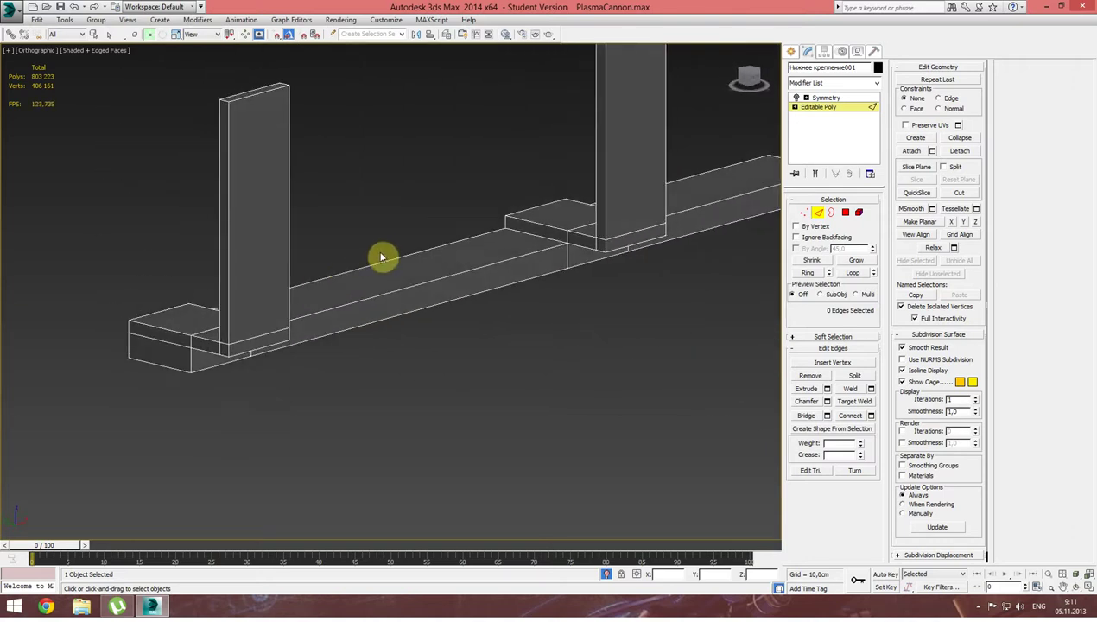
scroll(346, 261, down, 2)
scroll(308, 268, down, 2)
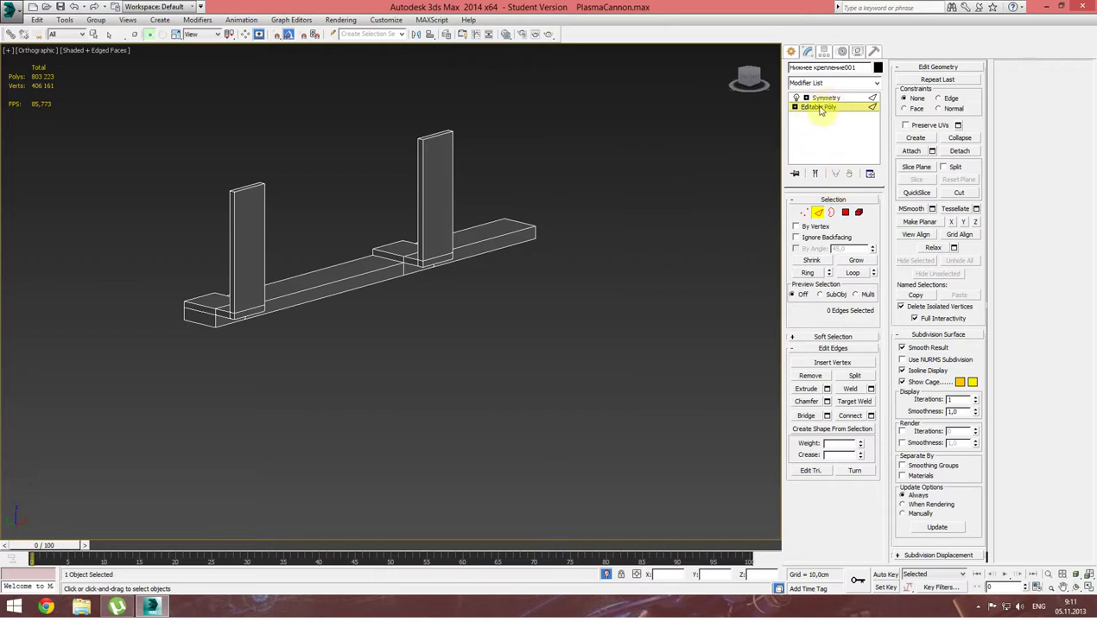
Re-enable Symmetry on Нижнее крепление001 and exit isolation to show the full cannon.
click(818, 213)
click(819, 98)
mouse_move(536, 218)
alt+middle_down()
mouse_move(575, 221)
mouse_move(494, 228)
alt+middle_up()
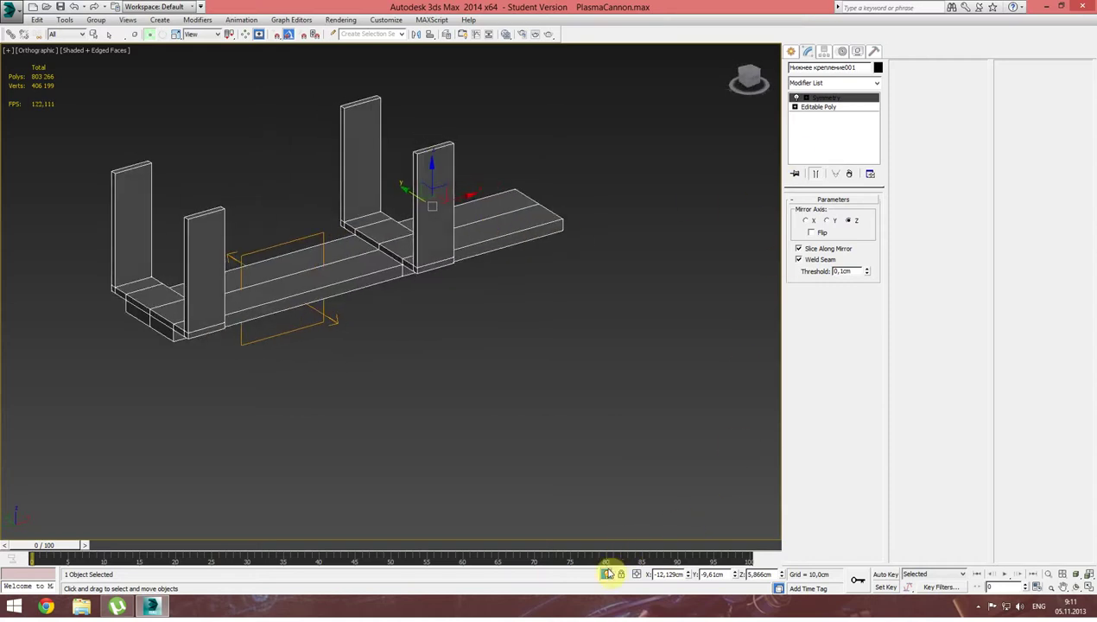
click(609, 573)
mouse_move(346, 431)
alt+middle_down()
mouse_move(414, 429)
mouse_move(393, 415)
mouse_move(411, 393)
mouse_move(407, 407)
alt+middle_up()
scroll(360, 325, up, 3)
scroll(350, 313, up, 2)
mouse_move(350, 314)
alt+middle_down()
mouse_move(435, 314)
mouse_move(379, 305)
mouse_move(345, 325)
mouse_move(335, 171)
alt+middle_up()
Delete the first two bolts on the barrel's side plate.
click(335, 156)
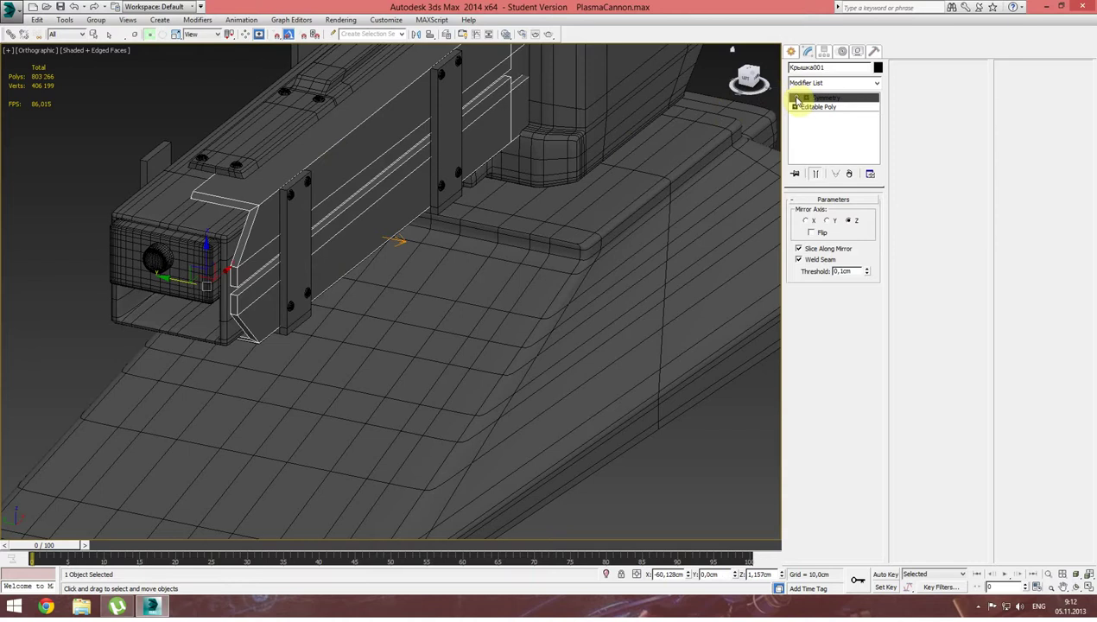
mouse_move(363, 244)
alt+middle_down()
mouse_move(437, 220)
mouse_move(457, 235)
mouse_move(351, 236)
mouse_move(385, 235)
alt+middle_up()
scroll(328, 199, up, 3)
click(268, 142)
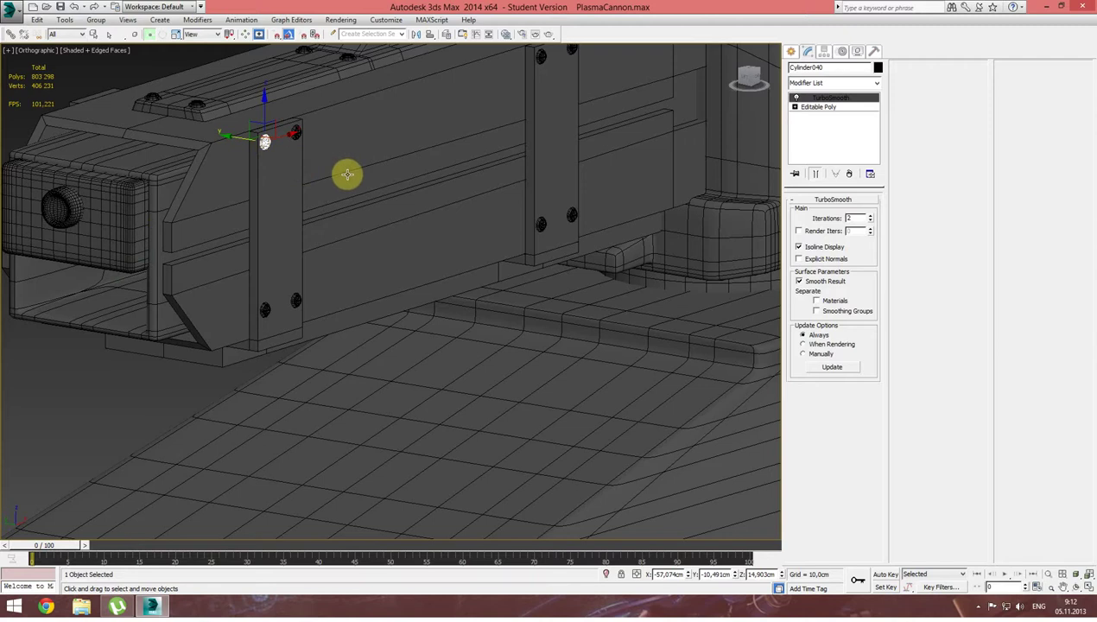
mouse_move(354, 173)
middle_down()
mouse_move(353, 216)
mouse_move(318, 181)
middle_up()
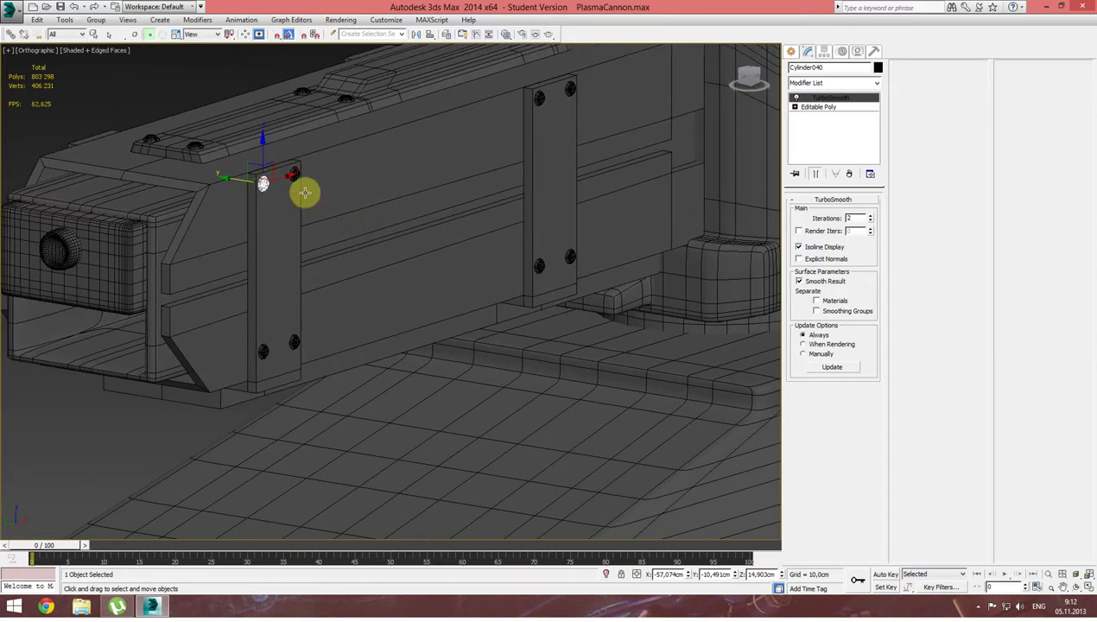
scroll(305, 192, up, 2)
scroll(295, 188, up, 3)
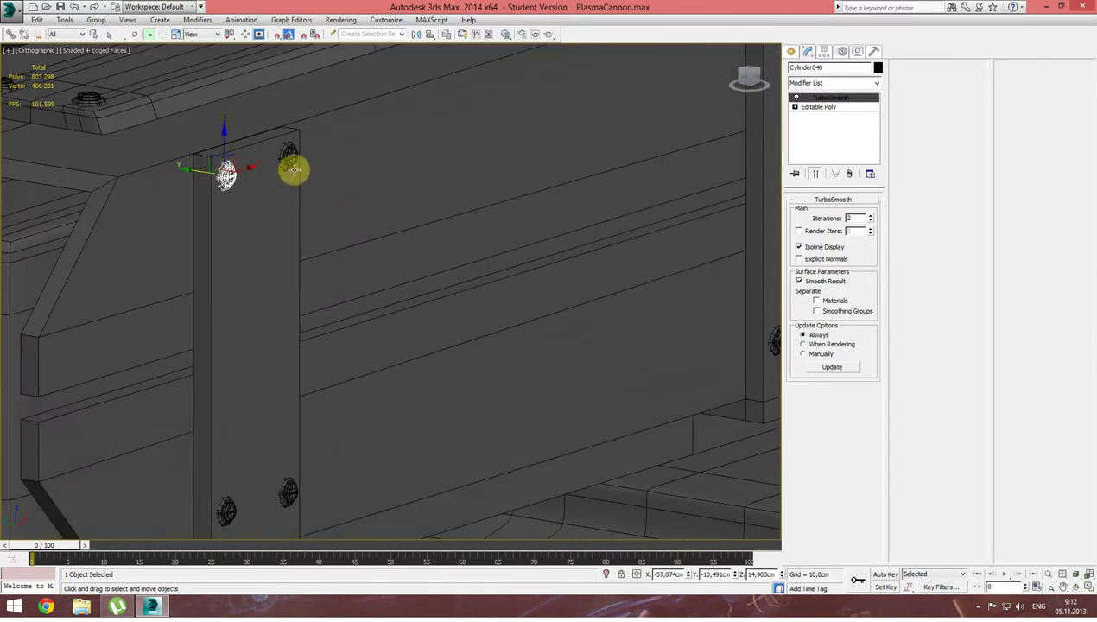
key(Delete)
click(291, 159)
key(Delete)
middle_drag(274, 206, 272, 139)
Delete the six remaining bolts on that side plate.
click(237, 409)
key(Delete)
click(304, 386)
key(Delete)
scroll(220, 411, down, 4)
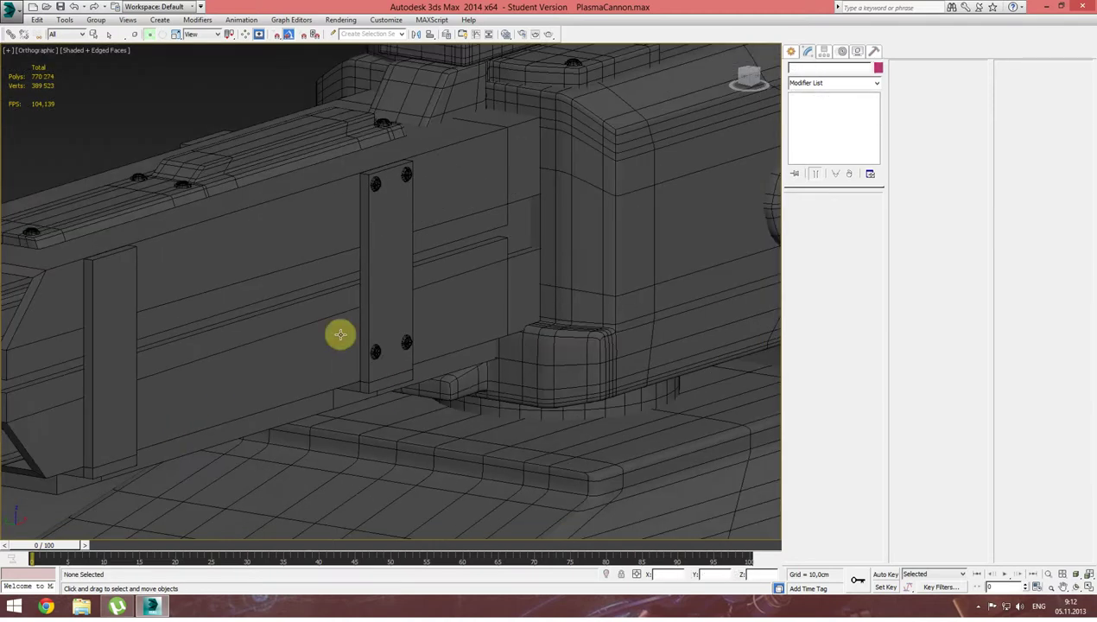
click(376, 184)
key(Delete)
click(402, 177)
key(Delete)
click(375, 350)
key(Delete)
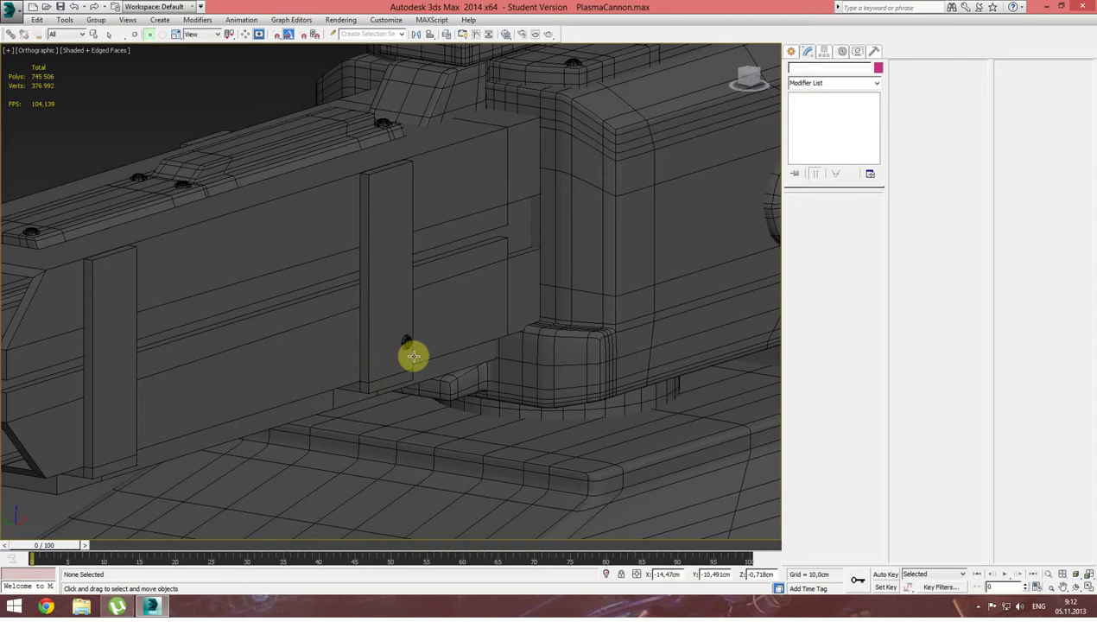
click(409, 346)
key(Delete)
Delete the six bolts on the opposite plate, bringing the scene to about 671 202 polys.
mouse_move(352, 347)
alt+middle_down()
mouse_move(226, 253)
mouse_move(236, 307)
mouse_move(1085, 296)
mouse_move(1095, 226)
alt+middle_up()
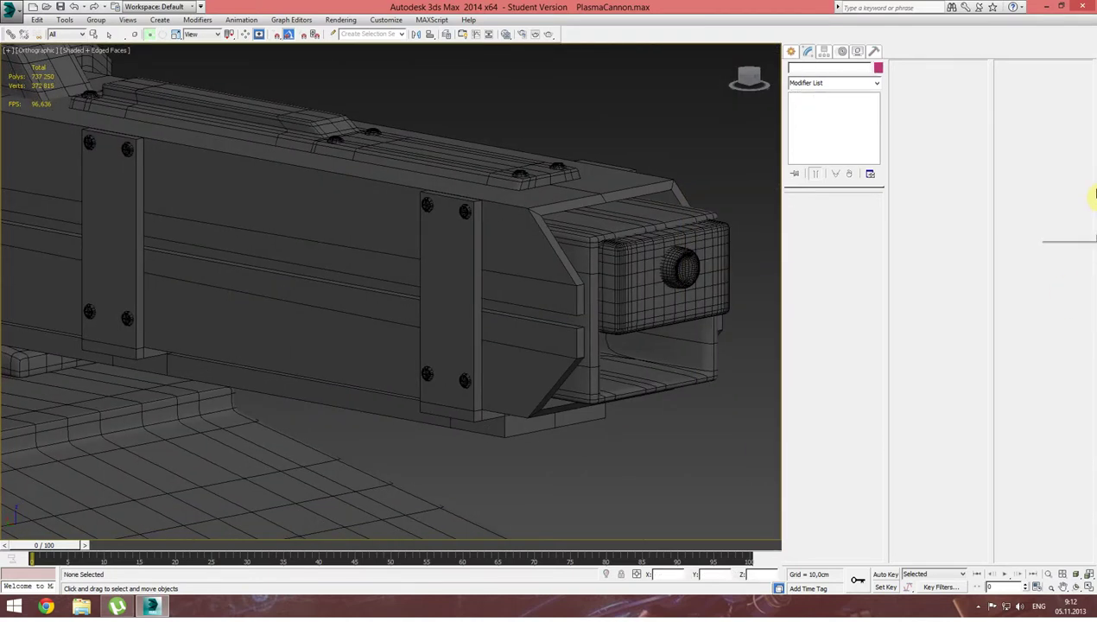
click(465, 211)
key(Delete)
click(427, 205)
key(Delete)
click(460, 381)
key(Delete)
mouse_move(459, 381)
alt+middle_down()
mouse_move(657, 399)
mouse_move(367, 140)
alt+middle_up()
click(370, 180)
key(Delete)
click(363, 349)
key(Delete)
click(401, 353)
key(Delete)
scroll(475, 336, down, 5)
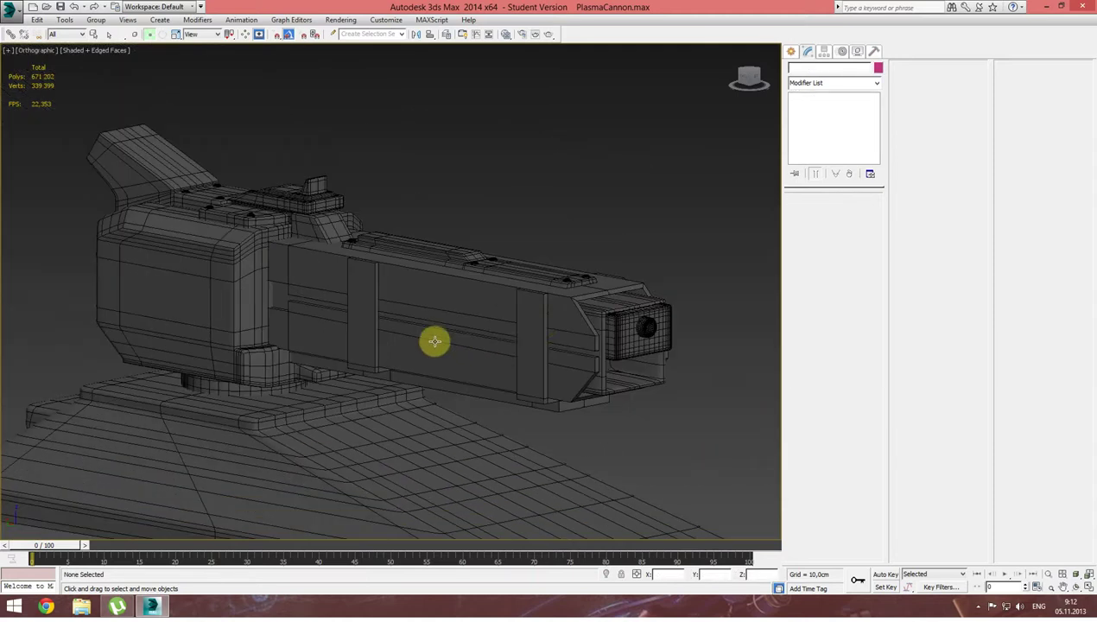
alt+middle_drag(534, 328, 392, 324)
middle_drag(578, 311, 387, 316)
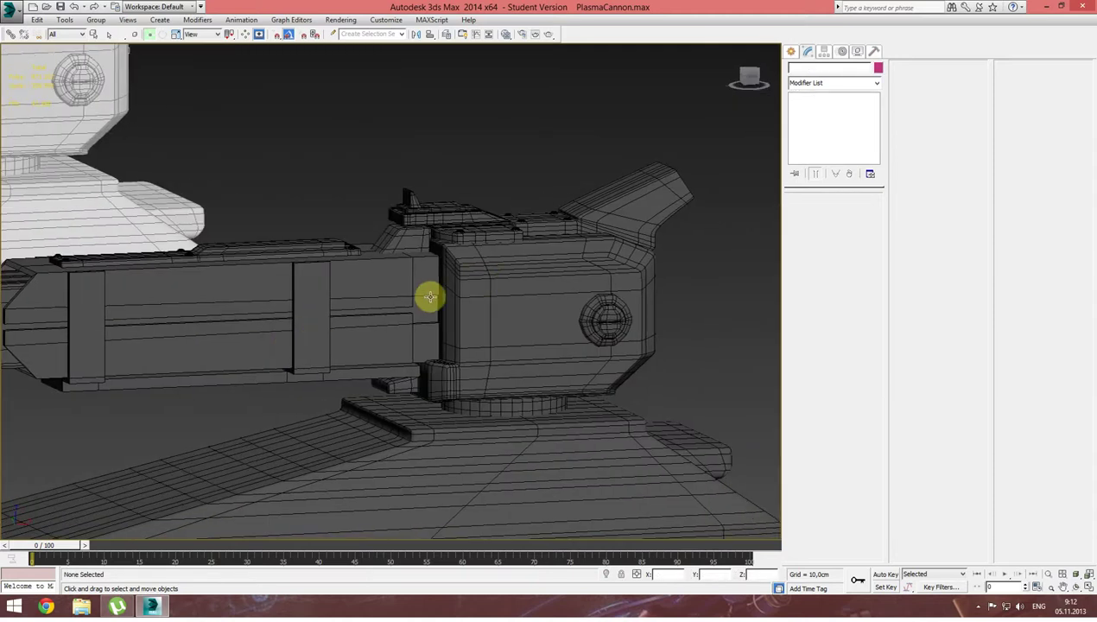
Select the turret Bashnya001 and isolate it.
click(467, 299)
alt+middle_drag(541, 344, 569, 350)
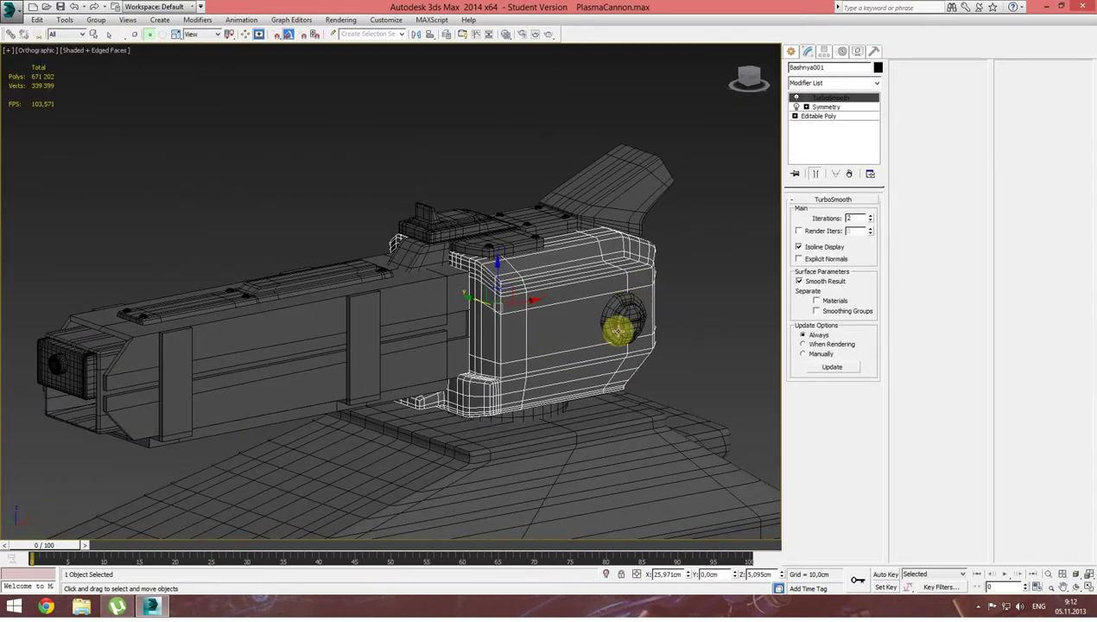
scroll(466, 331, up, 2)
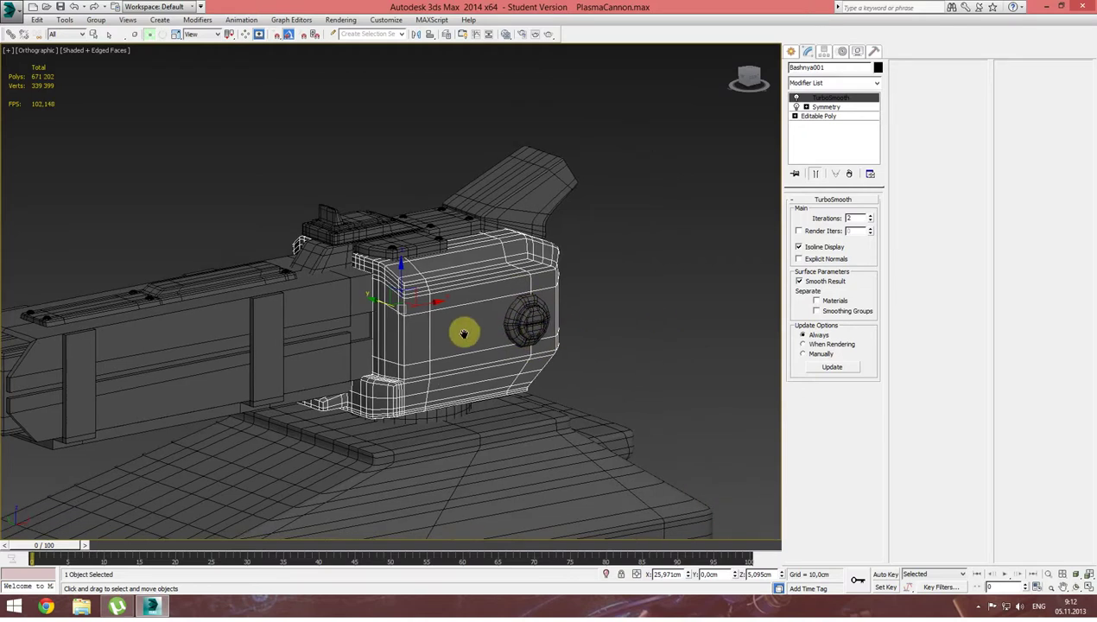
scroll(463, 320, up, 3)
scroll(463, 324, down, 2)
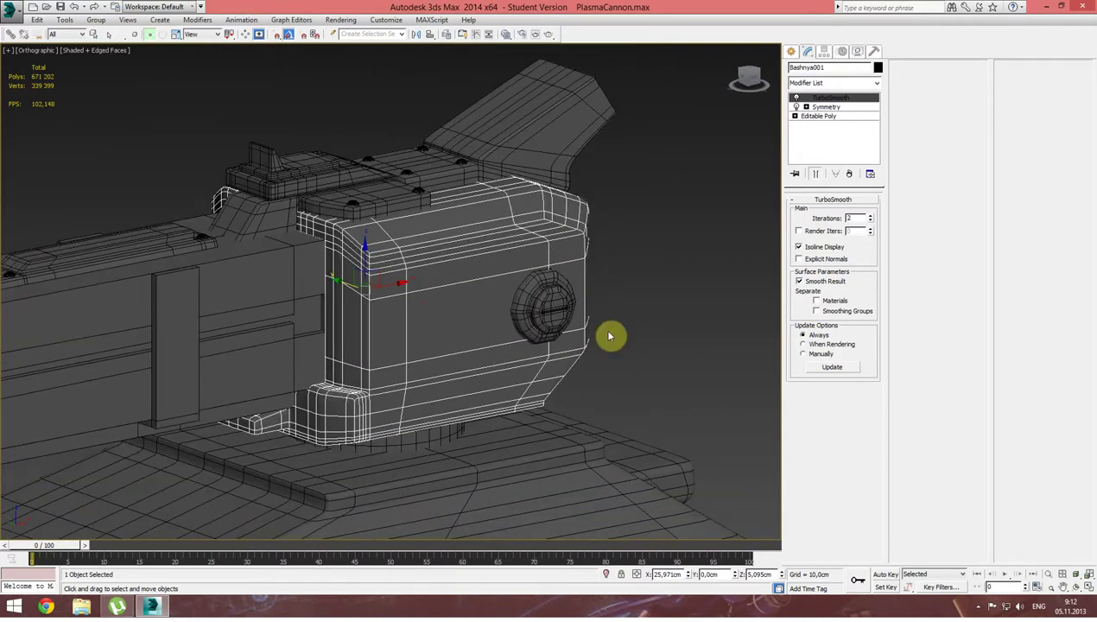
click(607, 576)
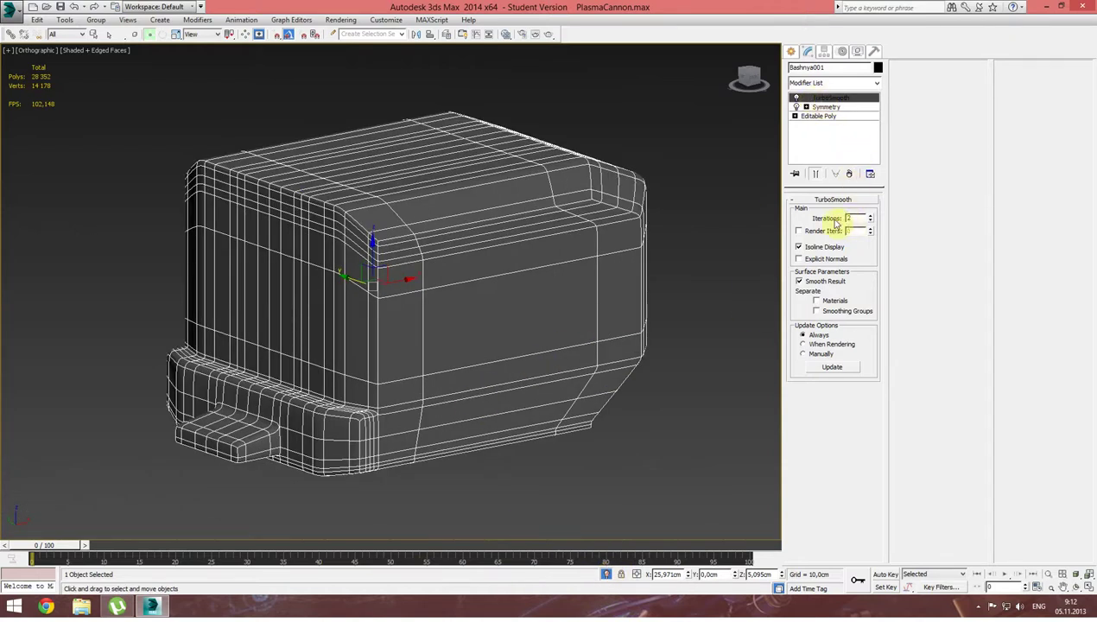
Delete the turret's TurboSmooth modifier and enter Edge mode on its Editable Poly.
click(799, 247)
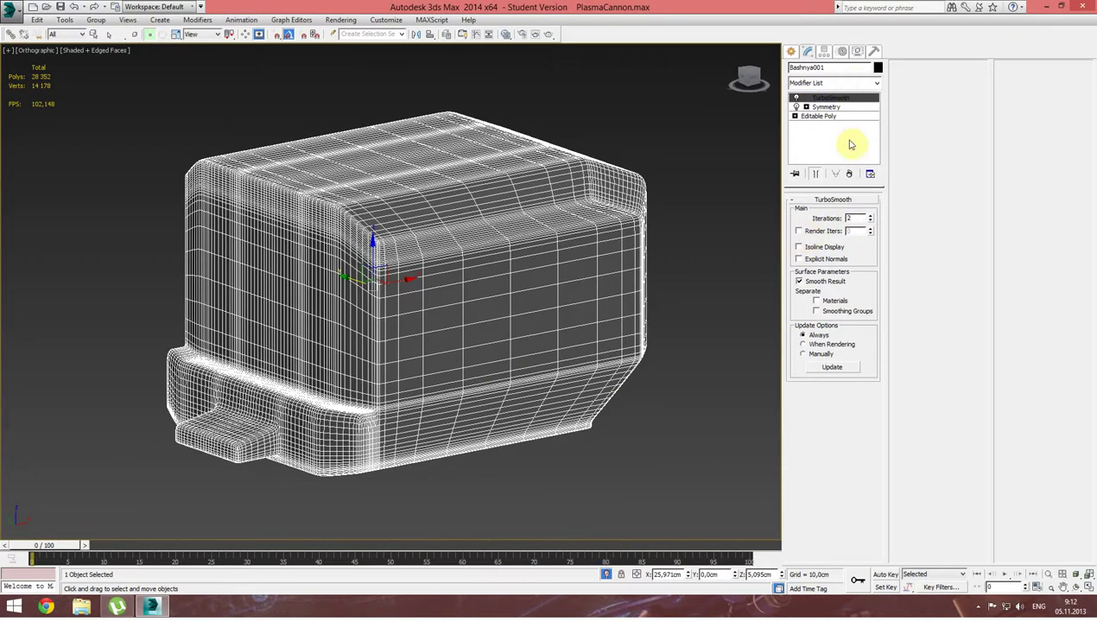
click(850, 175)
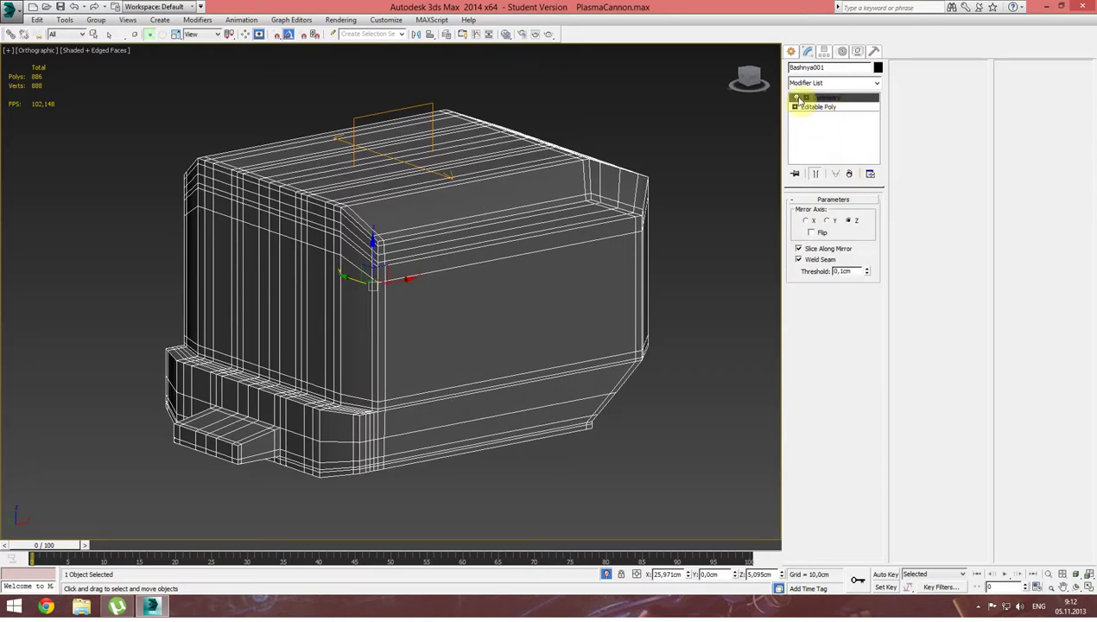
click(808, 108)
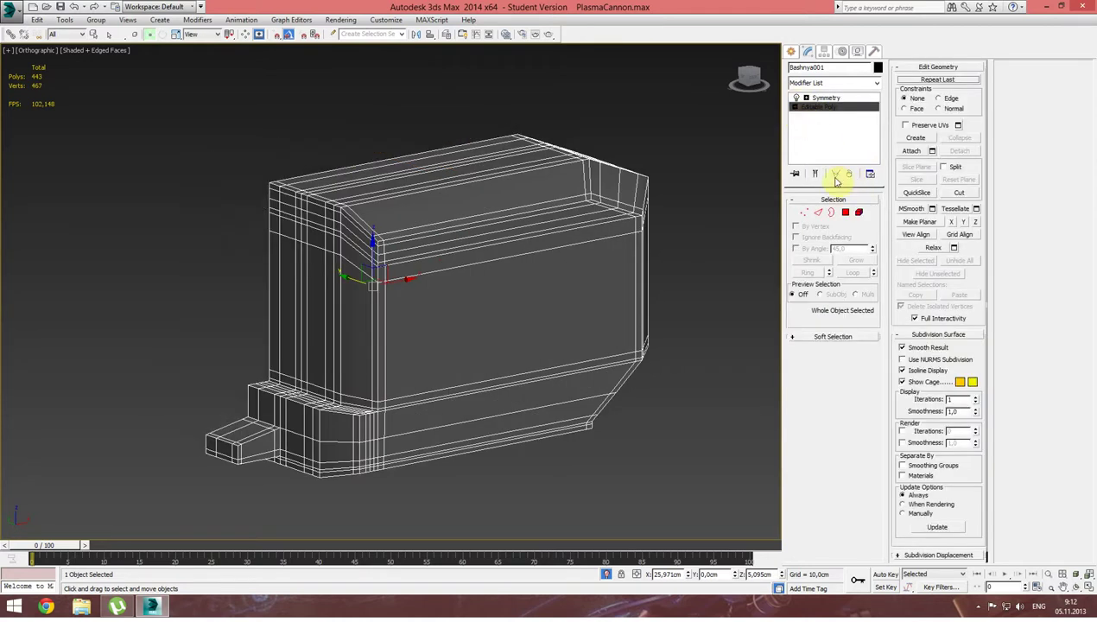
click(820, 215)
Remove three vertical support edge loops from the turret housing.
scroll(467, 207, up, 1)
scroll(423, 291, up, 3)
scroll(458, 279, up, 2)
scroll(458, 279, down, 5)
alt+middle_drag(434, 262, 441, 278)
double_click(444, 286)
key(ctrl+BackSpace)
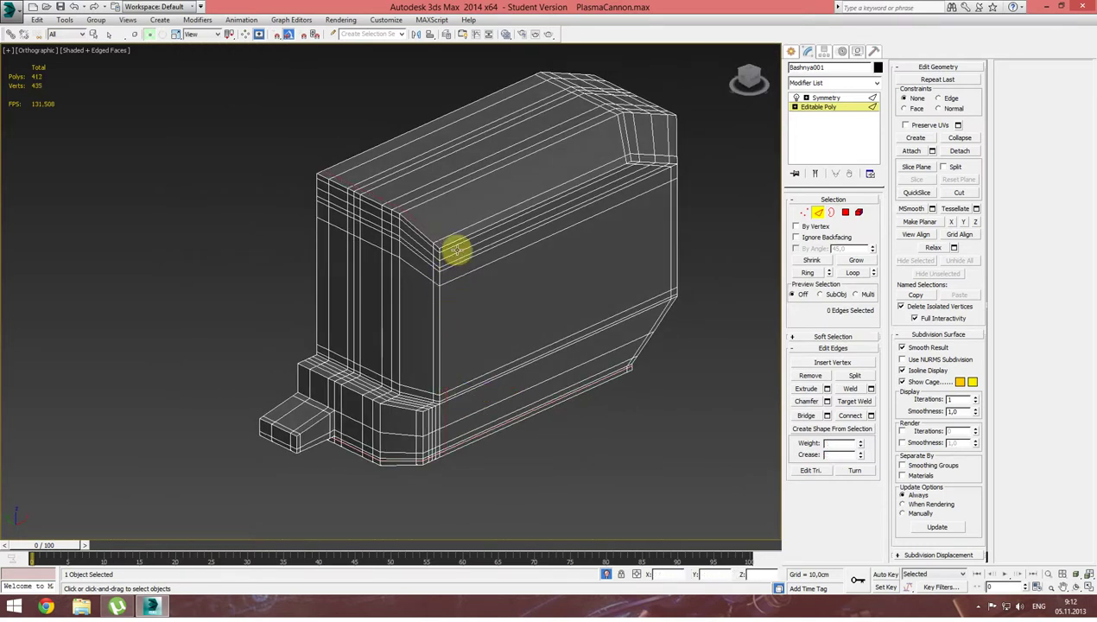
double_click(453, 234)
key(ctrl+BackSpace)
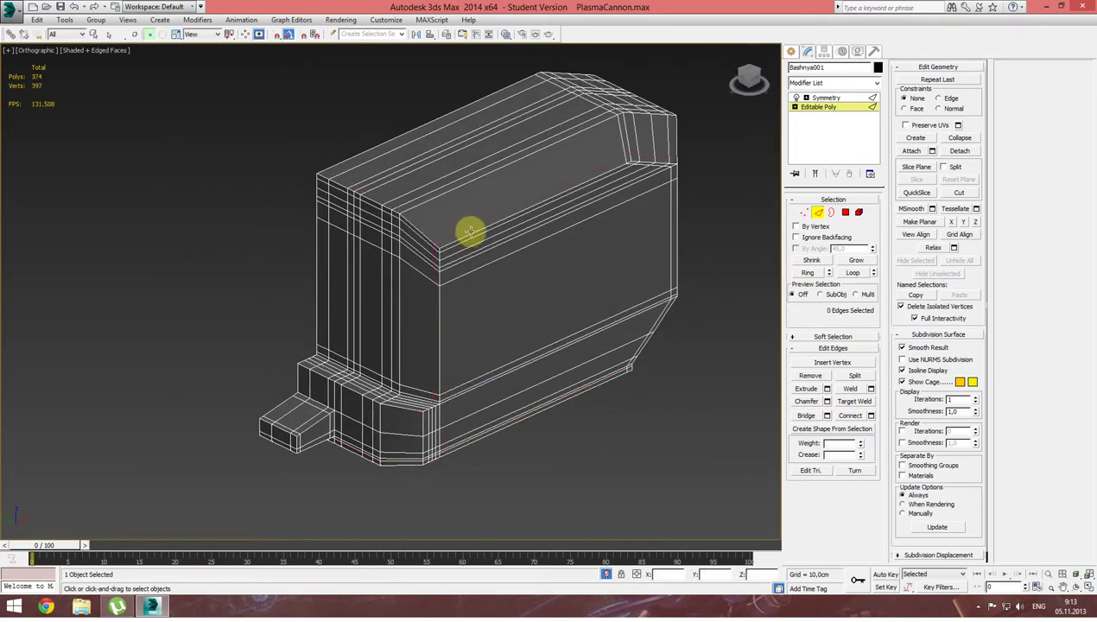
double_click(455, 244)
key(ctrl+BackSpace)
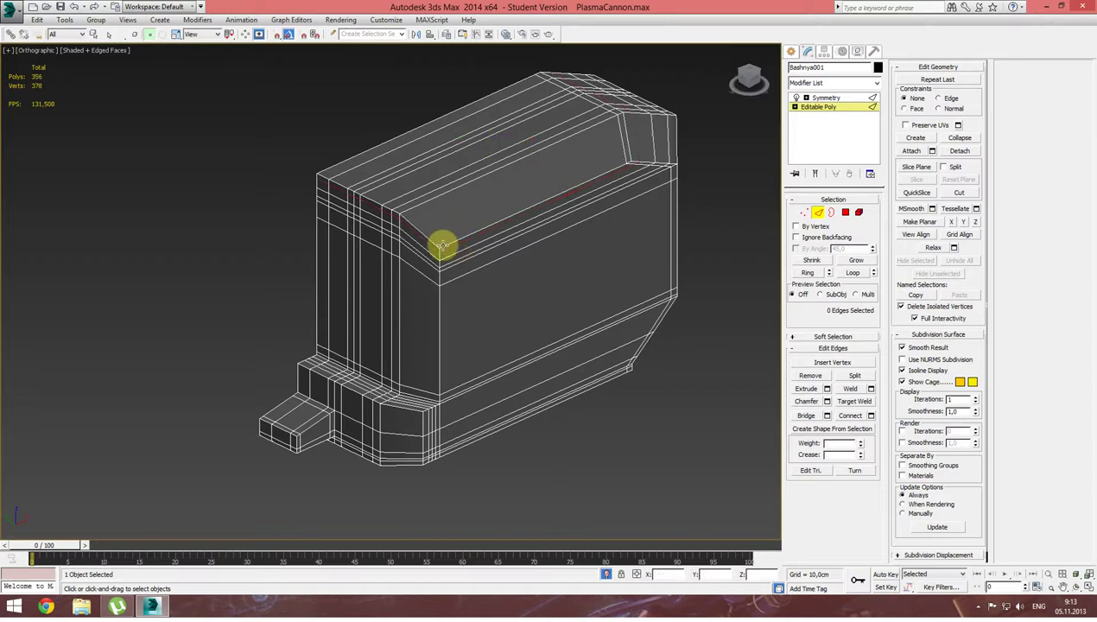
Remove the support loops near the top edge and along the bottom.
double_click(454, 255)
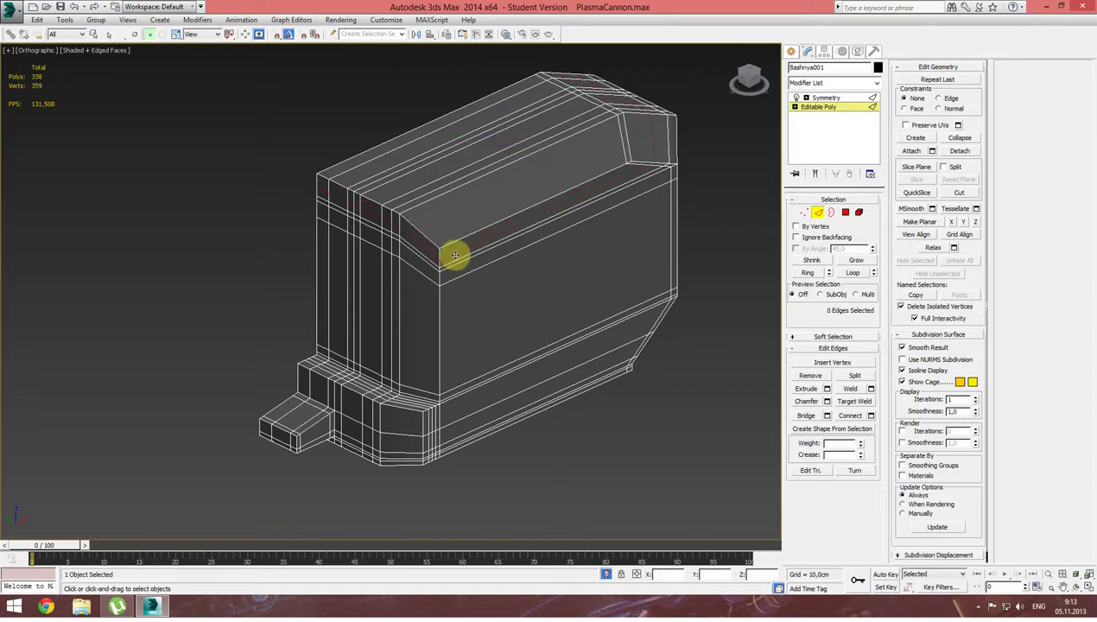
double_click(463, 256)
key(ctrl+BackSpace)
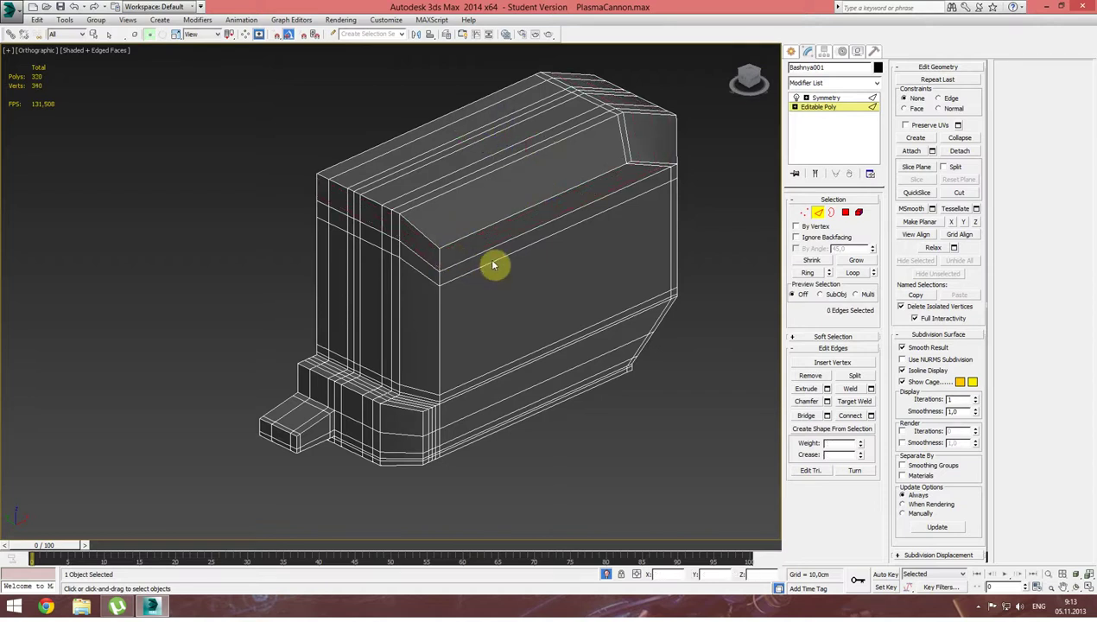
double_click(493, 261)
key(ctrl+BackSpace)
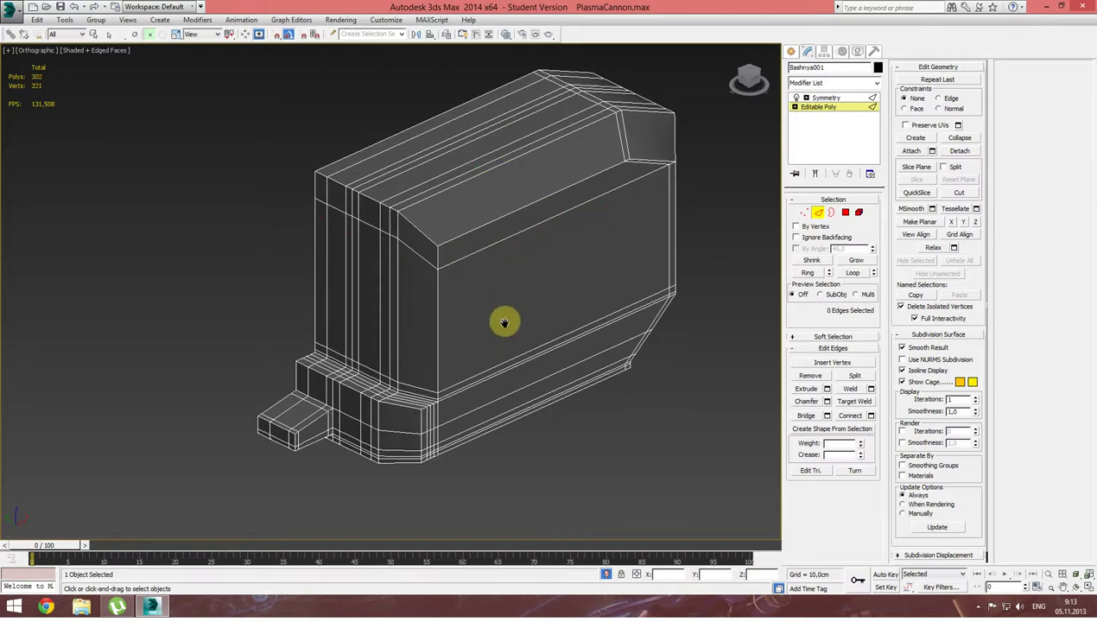
middle_drag(502, 321, 466, 282)
scroll(465, 282, up, 2)
double_click(477, 314)
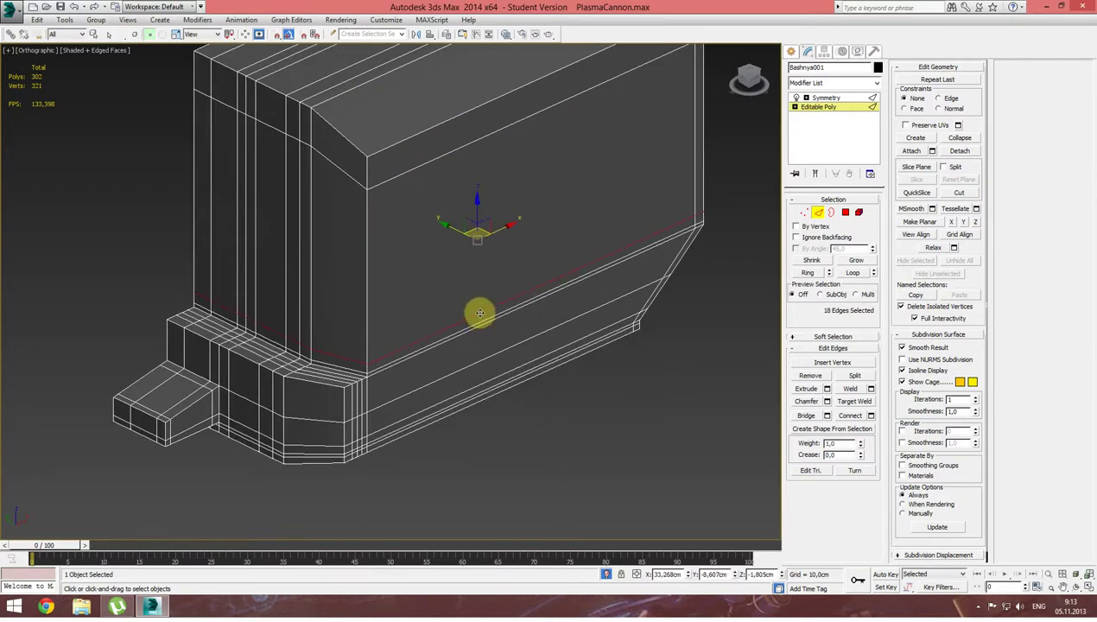
key(ctrl+BackSpace)
Remove four lengthwise support loops along the turret top, leaving 118 polys.
middle_drag(335, 304, 423, 337)
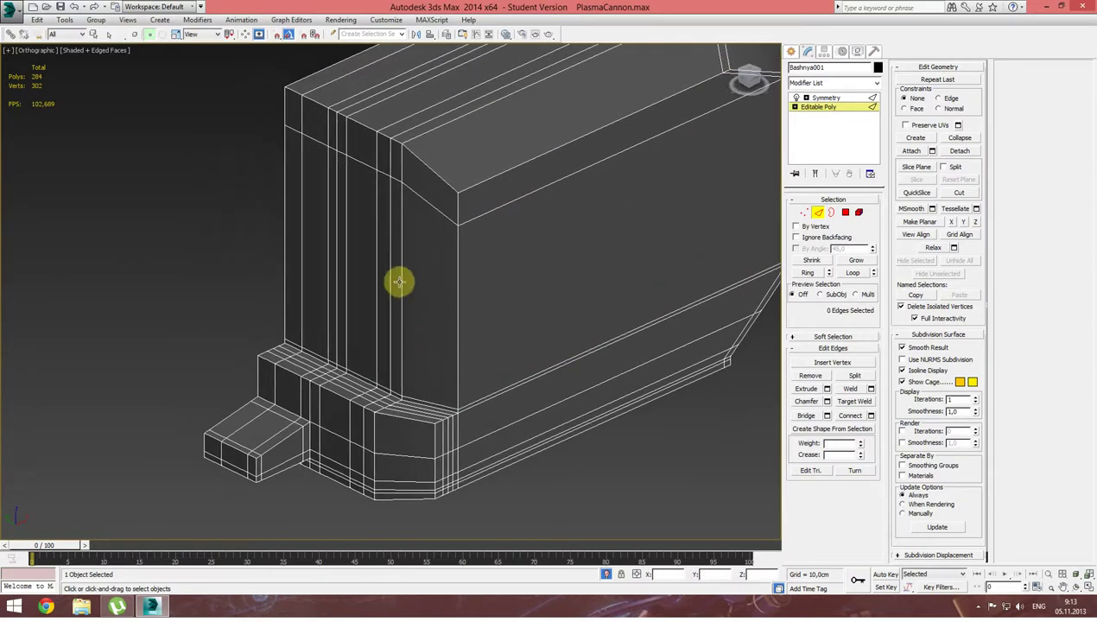
alt+middle_drag(400, 276, 463, 369)
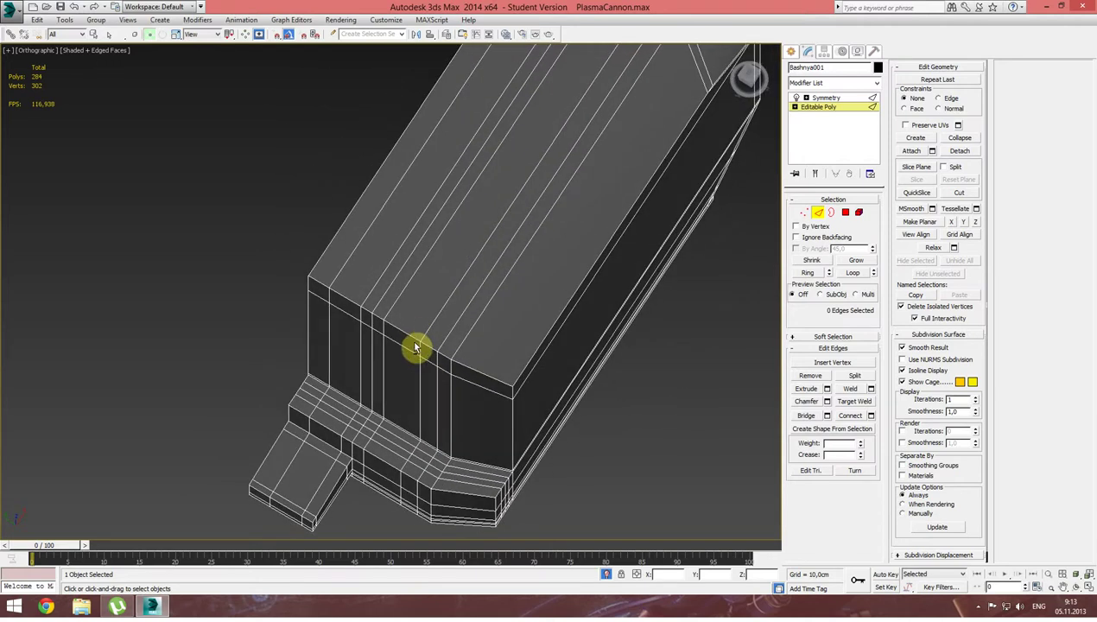
double_click(463, 370)
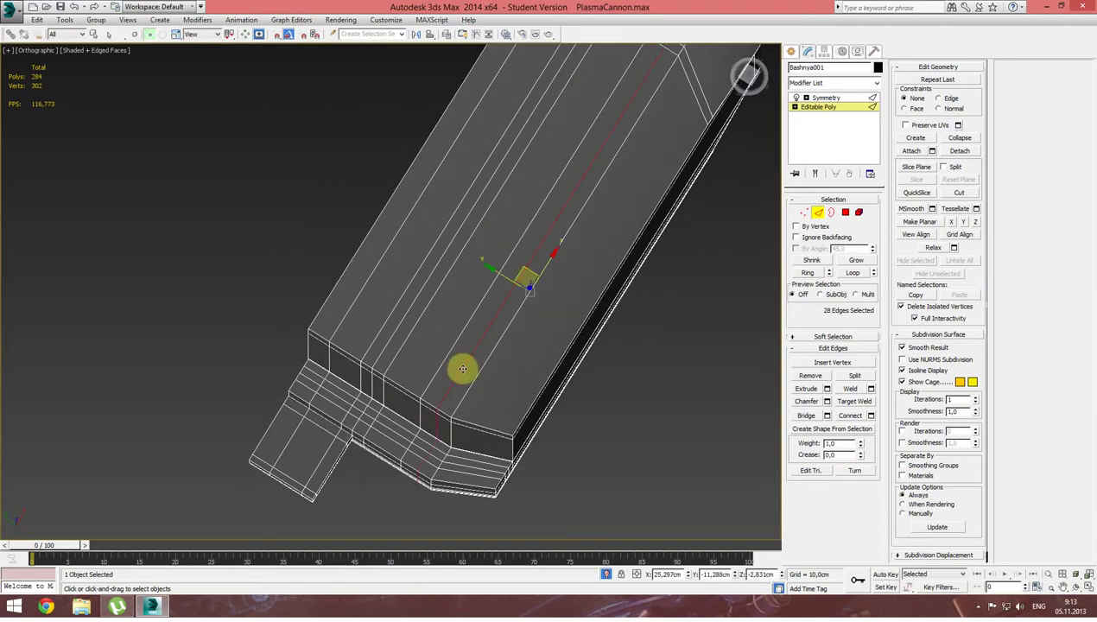
key(ctrl+BackSpace)
key(ctrl+BackSpace)
double_click(401, 343)
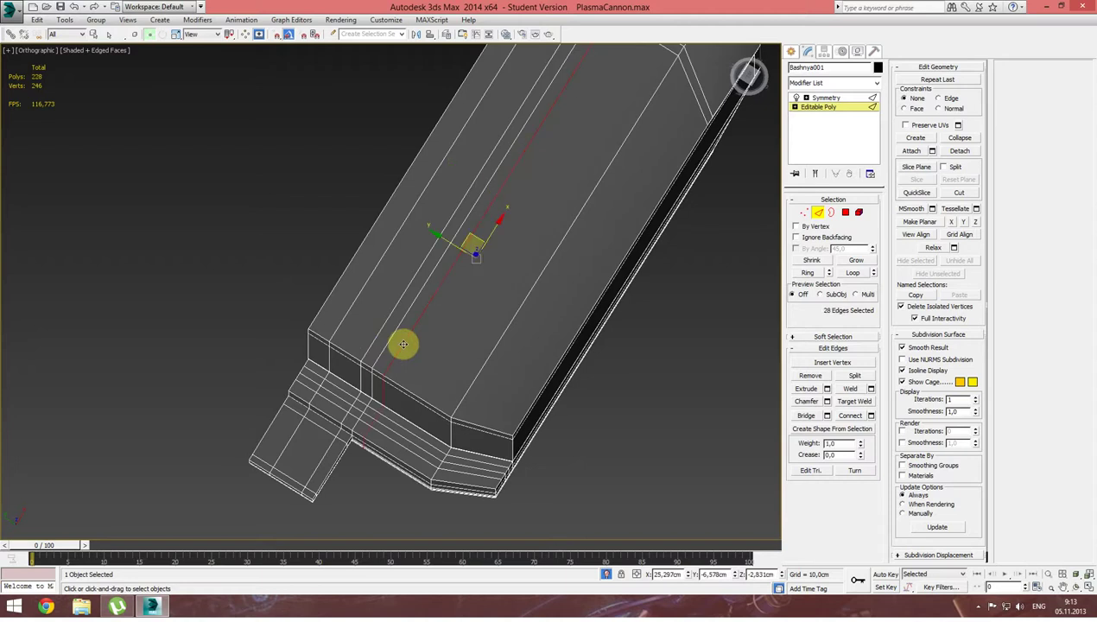
key(ctrl+BackSpace)
double_click(380, 332)
key(ctrl+BackSpace)
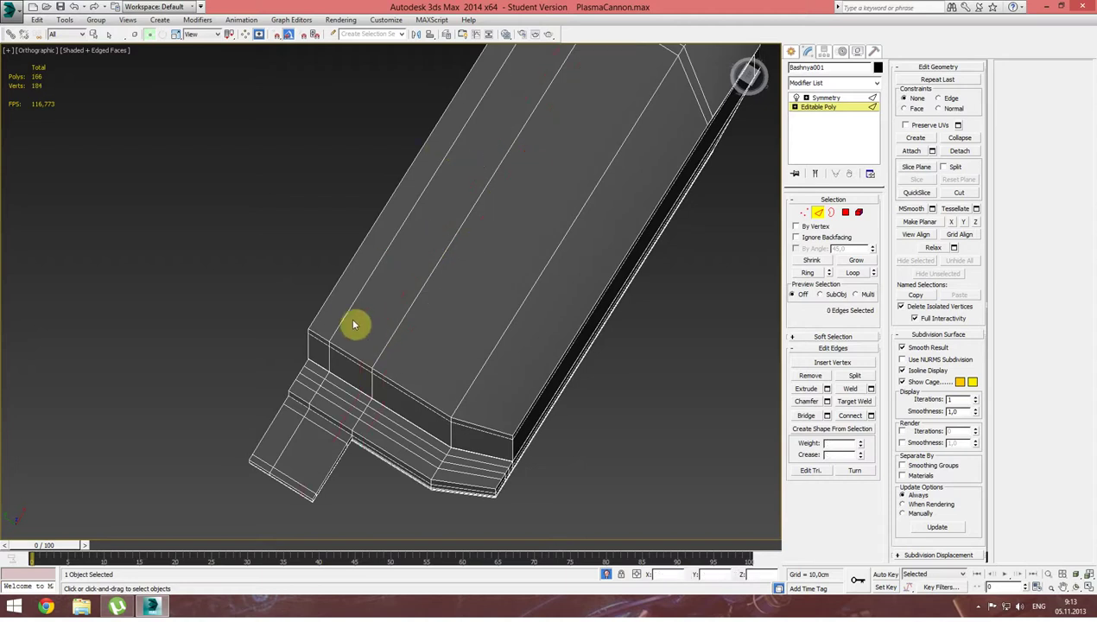
double_click(348, 309)
key(ctrl+BackSpace)
middle_drag(436, 302, 257, 391)
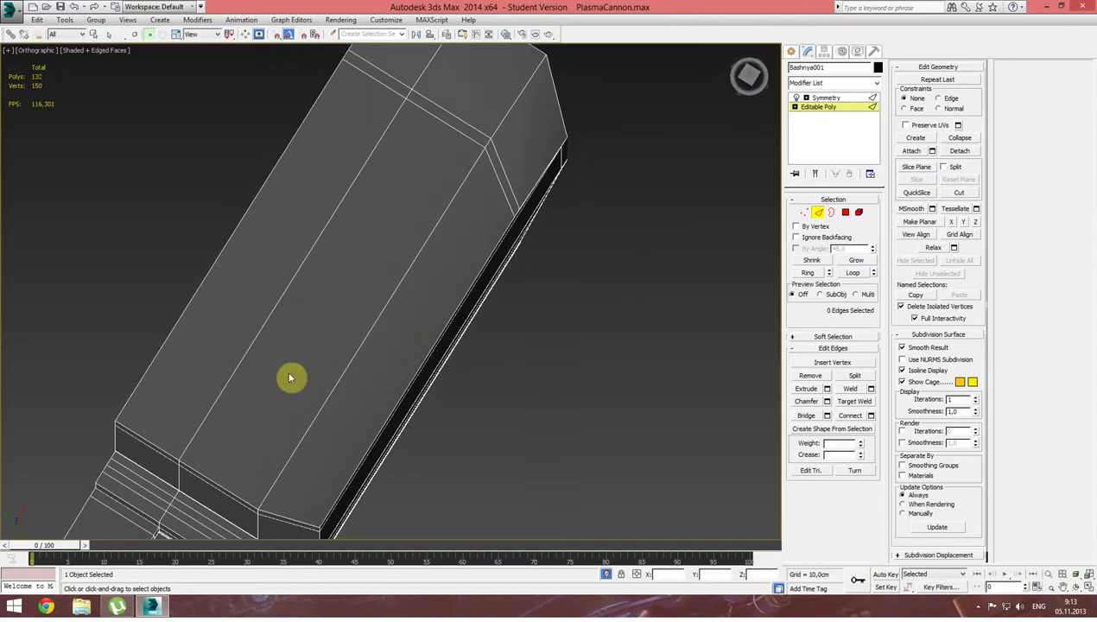
mouse_move(386, 345)
alt+middle_down()
mouse_move(313, 306)
mouse_move(294, 276)
alt+middle_up()
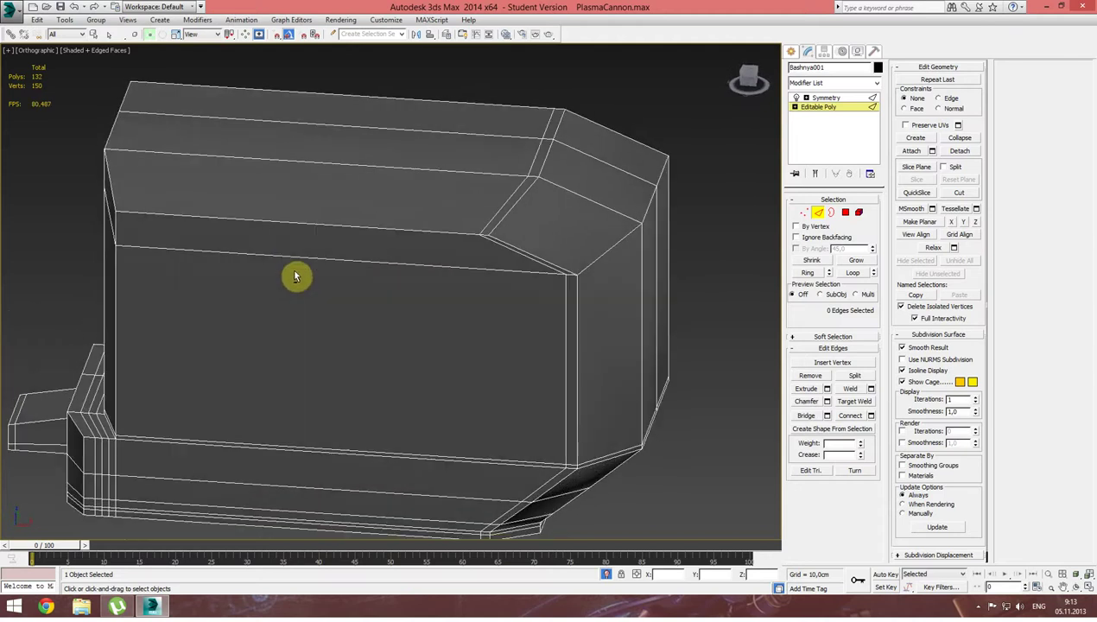
mouse_move(464, 220)
alt+middle_down()
mouse_move(466, 249)
mouse_move(481, 235)
alt+middle_up()
Remove the support loop across the block and the horizontal support loops with Ctrl+Backspace.
double_click(530, 141)
key(ctrl+BackSpace)
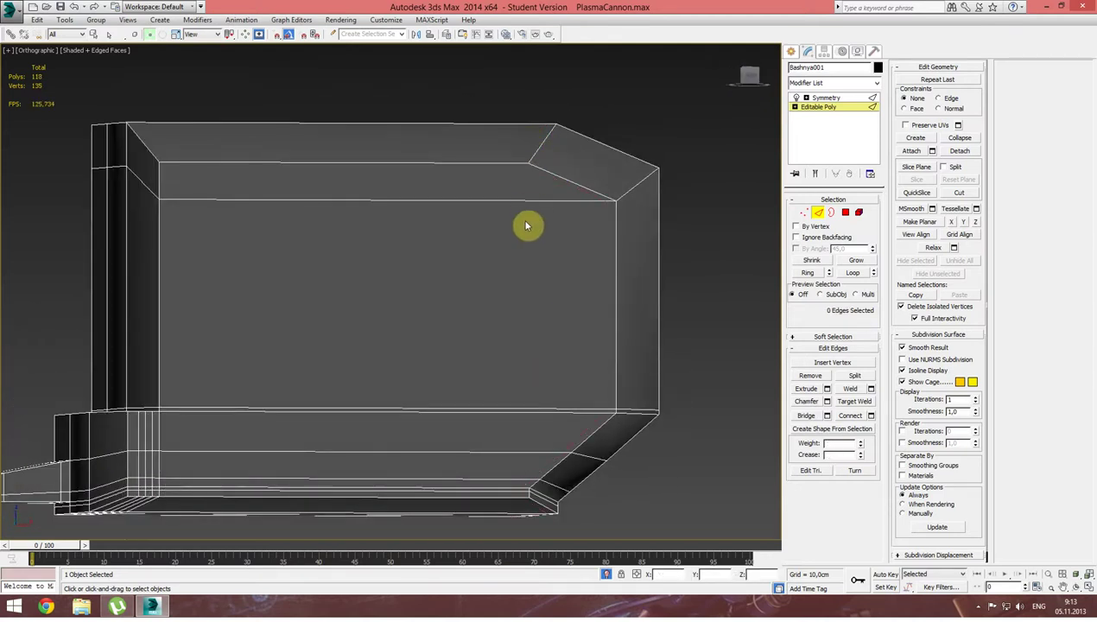
alt+middle_drag(524, 223, 512, 265)
alt+middle_drag(289, 390, 316, 409)
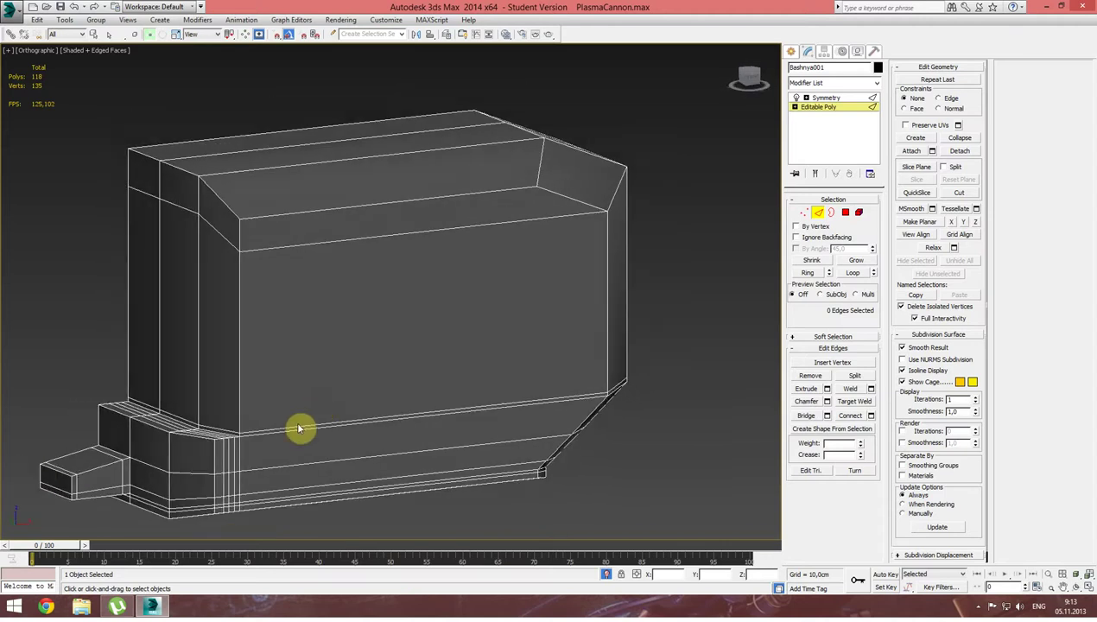
double_click(288, 428)
key(ctrl+BackSpace)
scroll(290, 429, up, 2)
scroll(320, 359, up, 2)
scroll(305, 372, up, 3)
scroll(334, 385, up, 1)
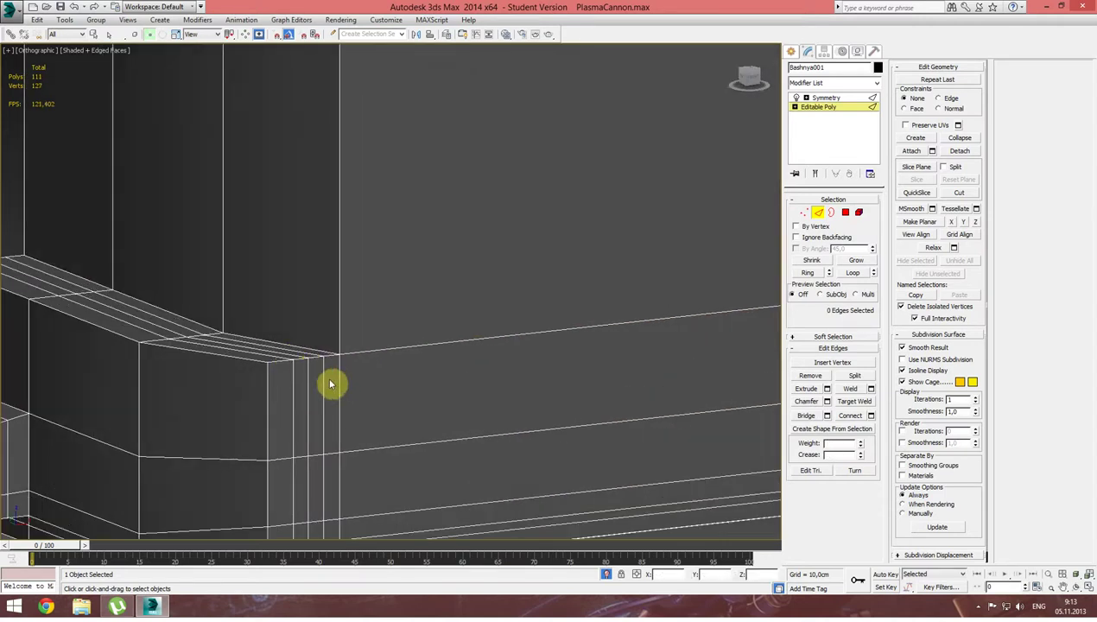
key(ctrl+BackSpace)
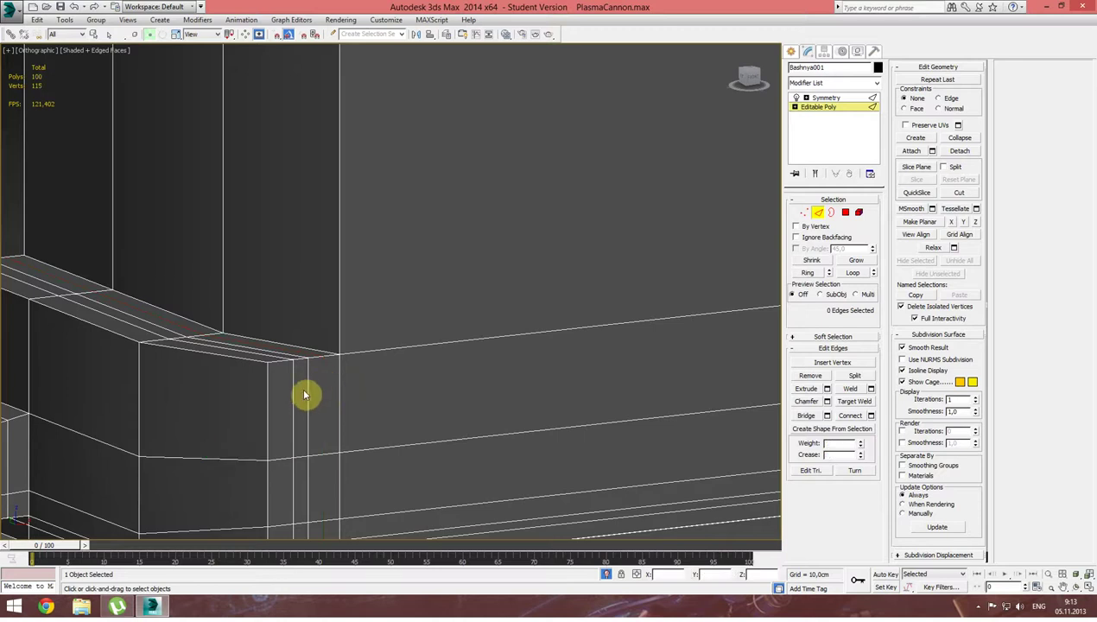
Remove the vertical support loops near the block's corner.
double_click(307, 388)
key(ctrl+BackSpace)
double_click(293, 392)
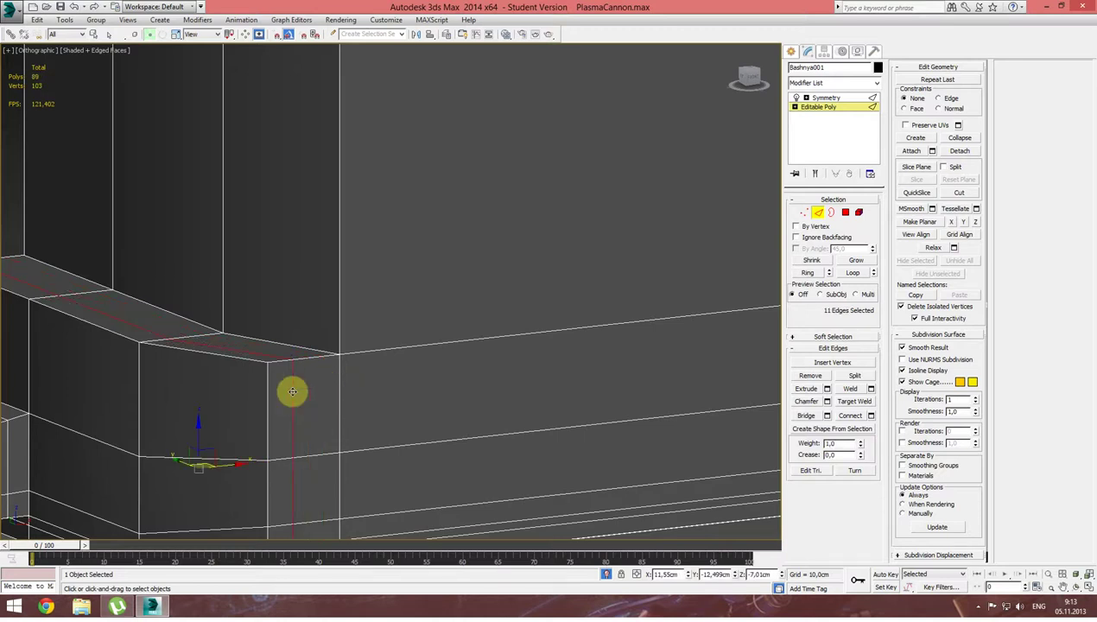
scroll(294, 398, down, 2)
scroll(434, 282, down, 2)
key(ctrl+BackSpace)
Remove the horizontal loop on the lower band and check the 53-polygon housing from all sides.
key(ctrl+BackSpace)
double_click(187, 365)
key(ctrl+BackSpace)
scroll(159, 345, up, 2)
scroll(164, 358, up, 1)
middle_drag(164, 358, 331, 291)
click(220, 337)
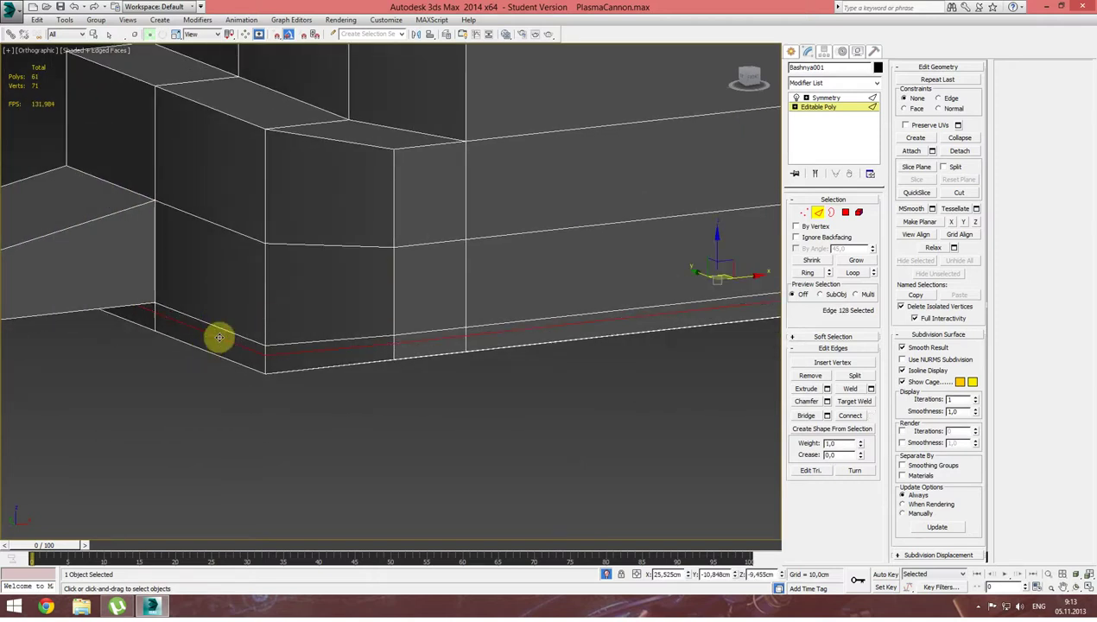
mouse_move(271, 346)
alt+middle_down()
mouse_move(32, 378)
mouse_move(240, 364)
mouse_move(186, 352)
mouse_move(156, 360)
mouse_move(225, 399)
alt+middle_up()
scroll(285, 432, down, 5)
mouse_move(319, 453)
alt+middle_down()
mouse_move(338, 412)
mouse_move(452, 380)
mouse_move(458, 409)
mouse_move(304, 408)
mouse_move(243, 392)
mouse_move(260, 368)
mouse_move(302, 414)
mouse_move(301, 431)
mouse_move(257, 409)
mouse_move(316, 395)
mouse_move(423, 404)
mouse_move(374, 442)
alt+middle_up()
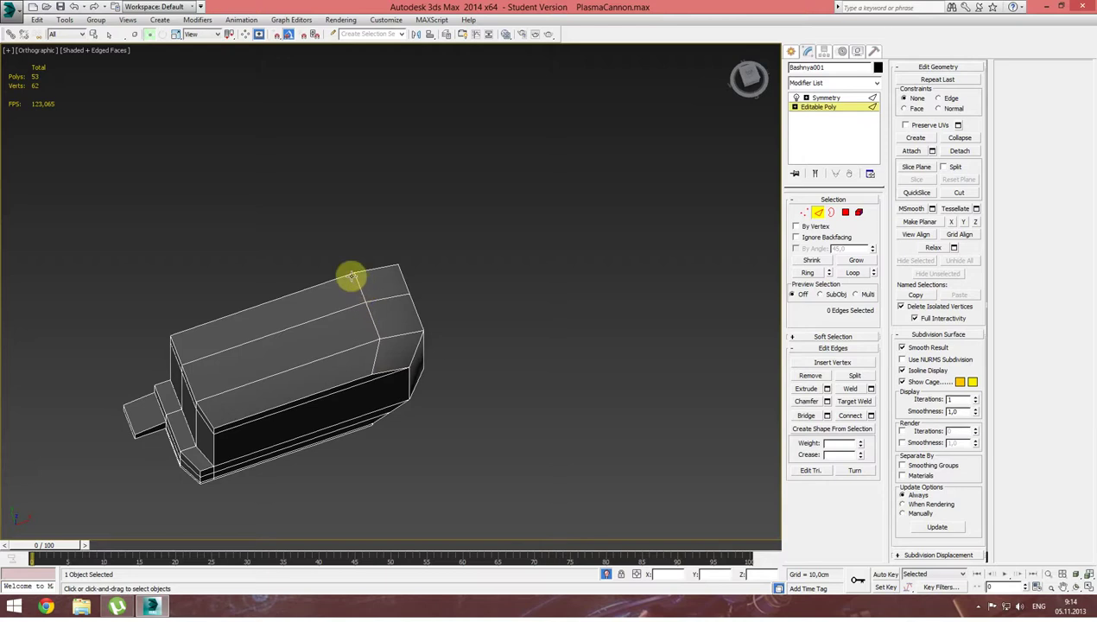
mouse_move(282, 341)
alt+middle_down()
mouse_move(346, 316)
mouse_move(304, 284)
mouse_move(297, 296)
mouse_move(185, 265)
alt+middle_up()
alt+middle_drag(222, 258, 330, 287)
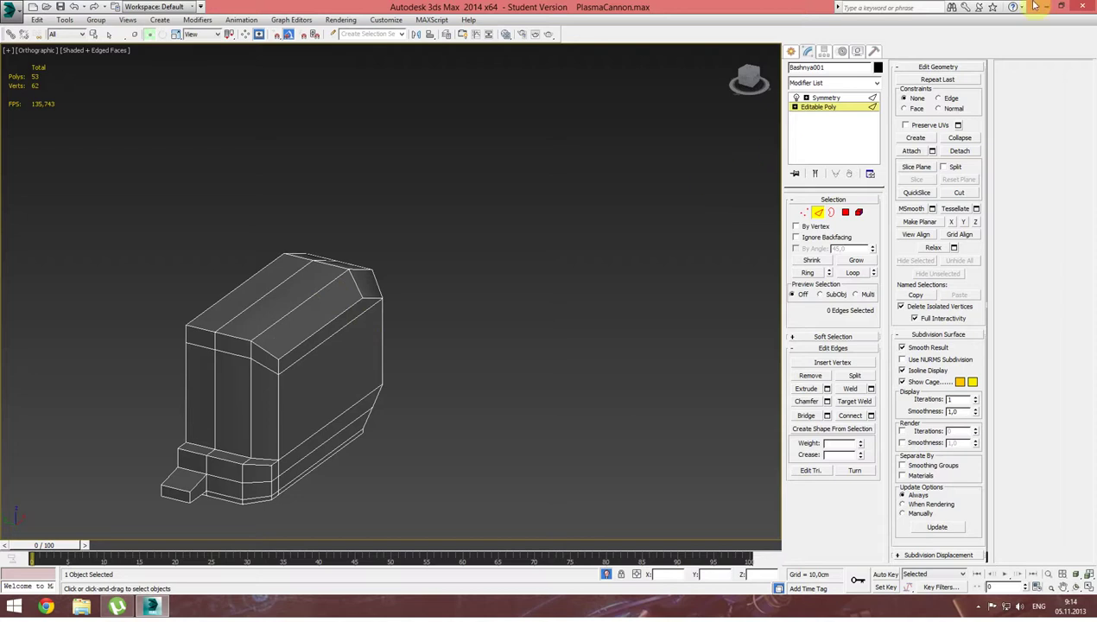
Bring back the full cannon scene and select the housing's Symmetry modifier.
click(606, 574)
mouse_move(354, 447)
alt+middle_down()
mouse_move(441, 421)
mouse_move(570, 419)
mouse_move(472, 416)
mouse_move(730, 179)
alt+middle_up()
click(825, 98)
Isolate the turret housing and collapse it into a single Editable Poly.
mouse_move(448, 307)
alt+middle_down()
mouse_move(504, 318)
mouse_move(392, 326)
mouse_move(490, 372)
mouse_move(565, 385)
mouse_move(634, 367)
mouse_move(625, 384)
mouse_move(531, 387)
mouse_move(572, 501)
alt+middle_up()
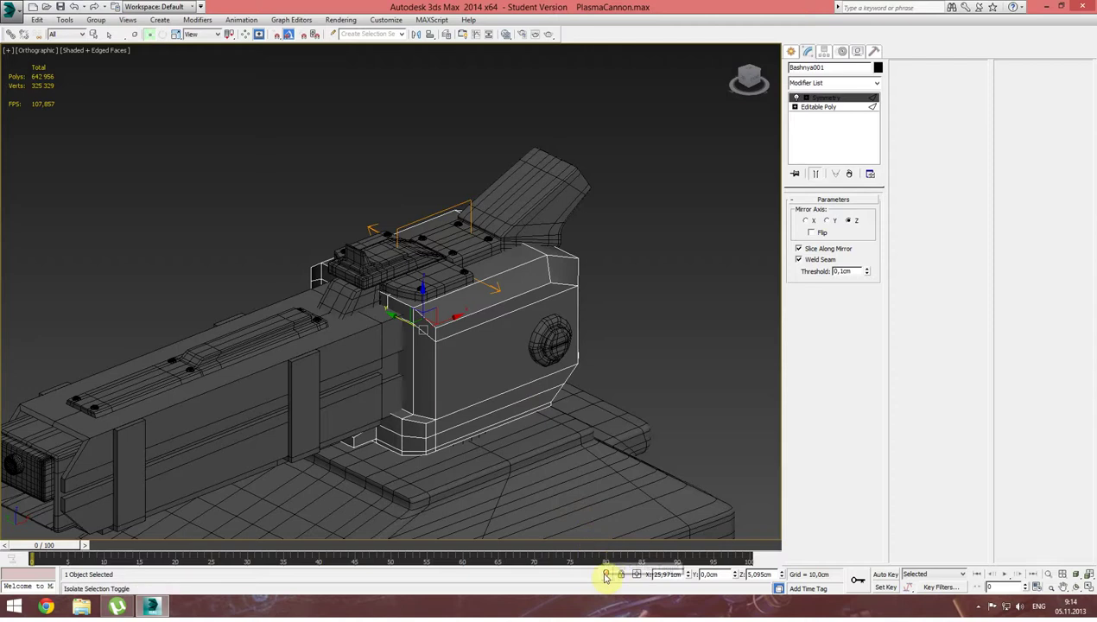
click(605, 573)
right_click(311, 304)
mouse_move(345, 411)
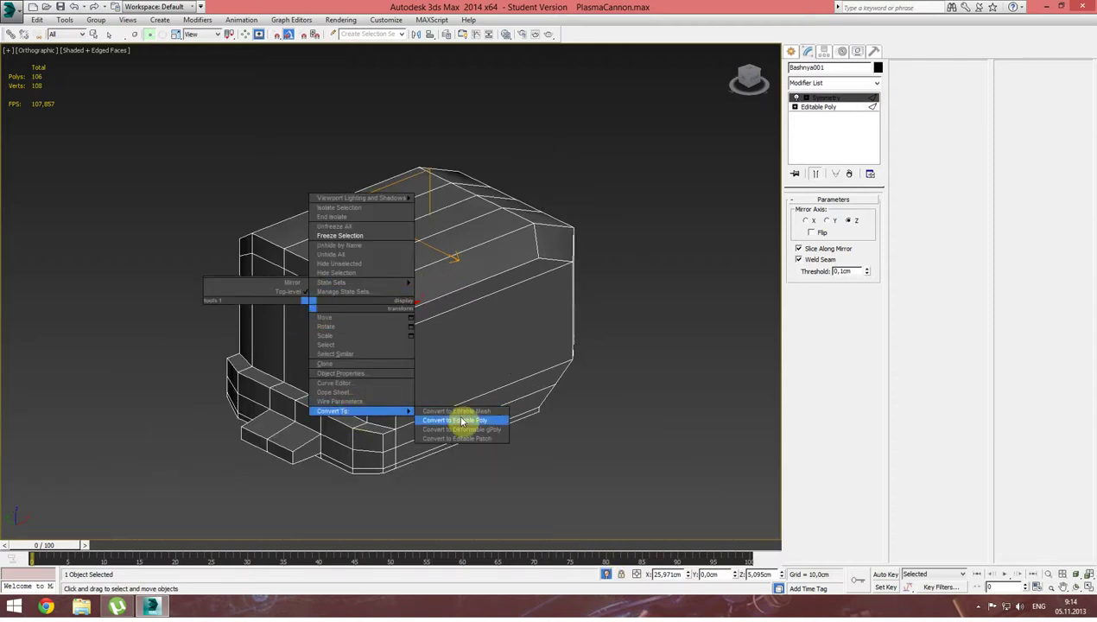
click(456, 420)
mouse_move(453, 421)
alt+middle_down()
mouse_move(453, 363)
mouse_move(408, 394)
mouse_move(322, 368)
mouse_move(441, 360)
mouse_move(364, 392)
mouse_move(378, 385)
alt+middle_up()
In Edge mode, select a vertical edge loop on the housing.
click(817, 212)
double_click(379, 245)
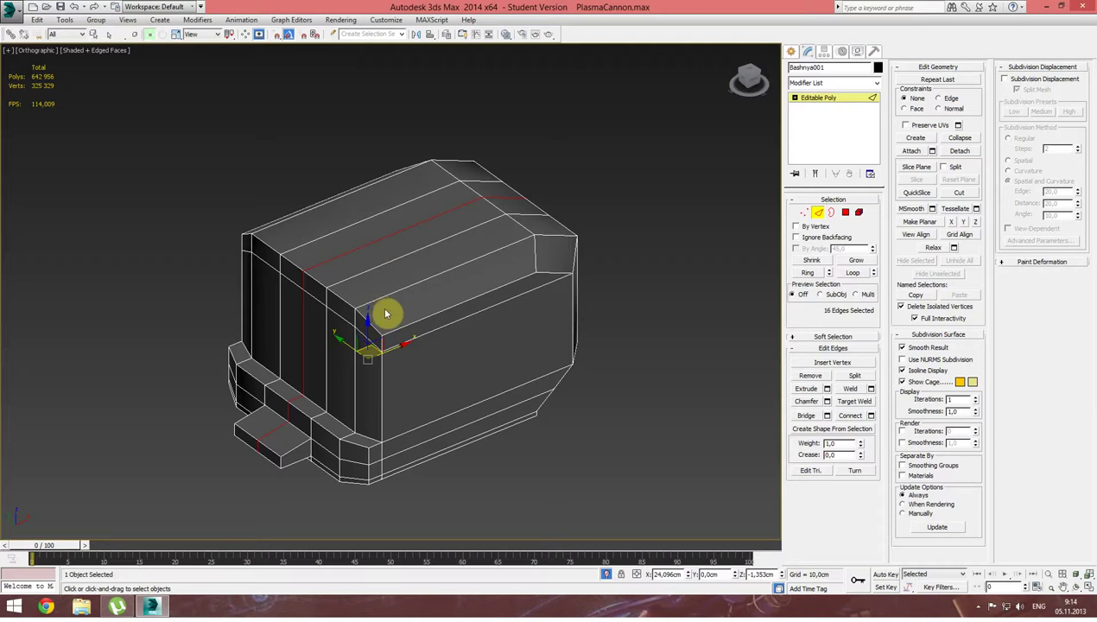
mouse_move(387, 311)
alt+middle_down()
mouse_move(367, 328)
mouse_move(277, 325)
mouse_move(239, 294)
mouse_move(316, 250)
mouse_move(348, 215)
mouse_move(258, 247)
mouse_move(370, 308)
alt+middle_up()
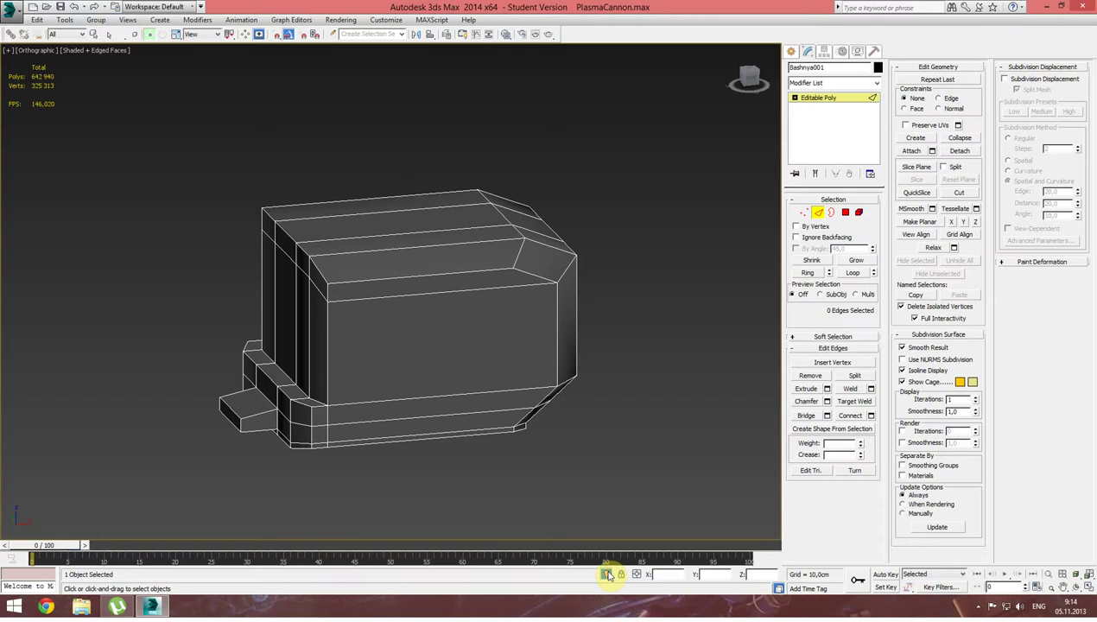
Show the whole scene and draw a cylinder over the round port in Front view.
click(609, 575)
scroll(436, 362, up, 3)
scroll(458, 327, up, 3)
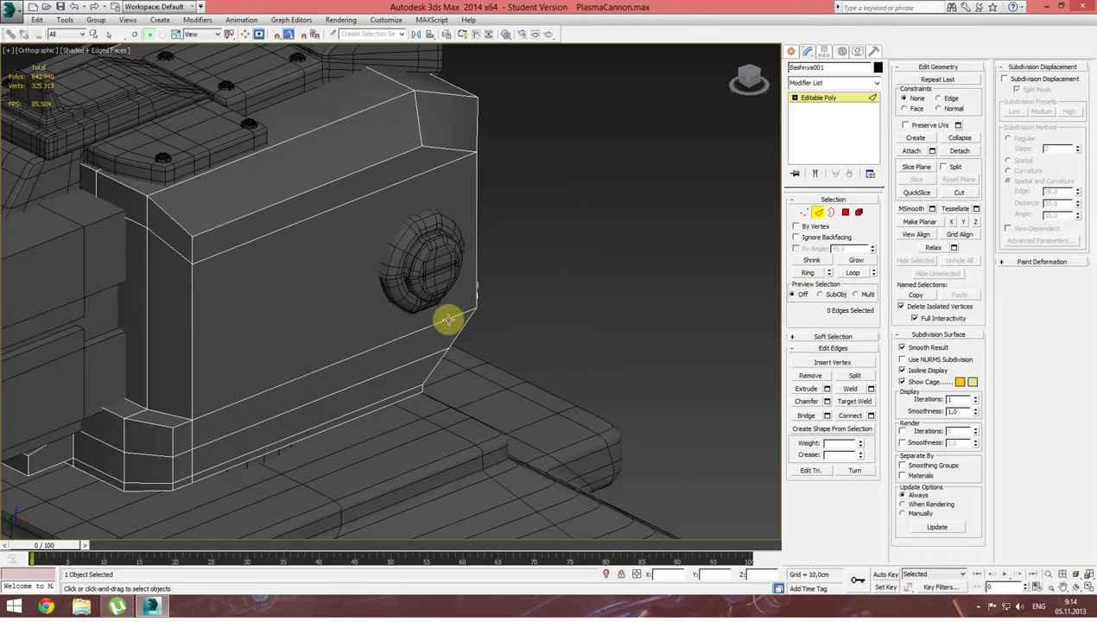
key(f)
scroll(392, 338, up, 2)
scroll(390, 329, up, 2)
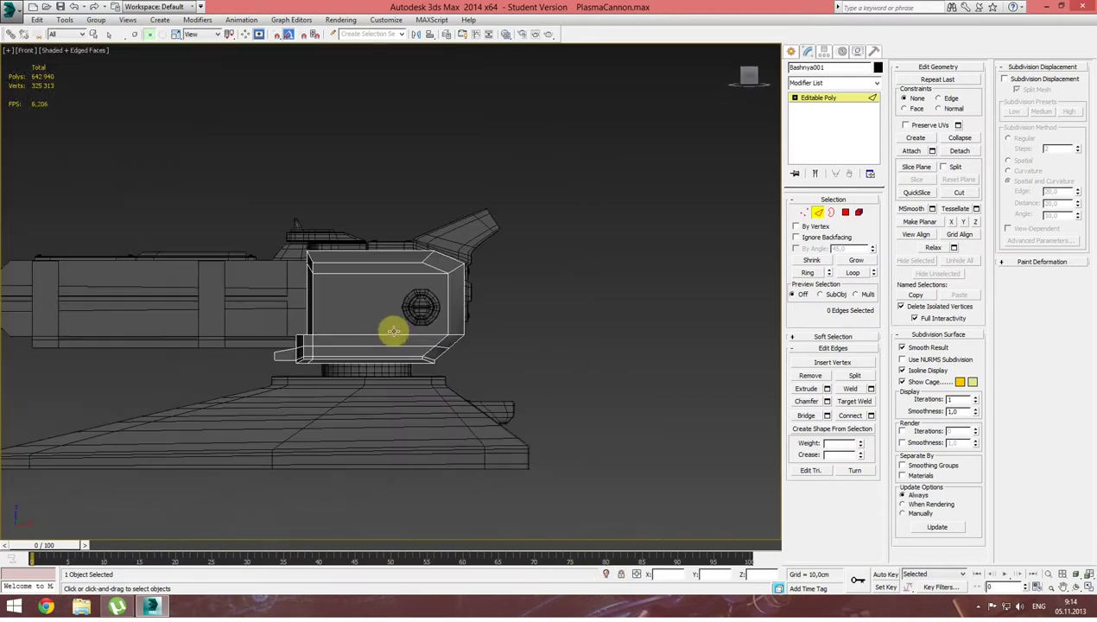
scroll(394, 336, up, 2)
scroll(397, 335, up, 2)
scroll(469, 281, up, 2)
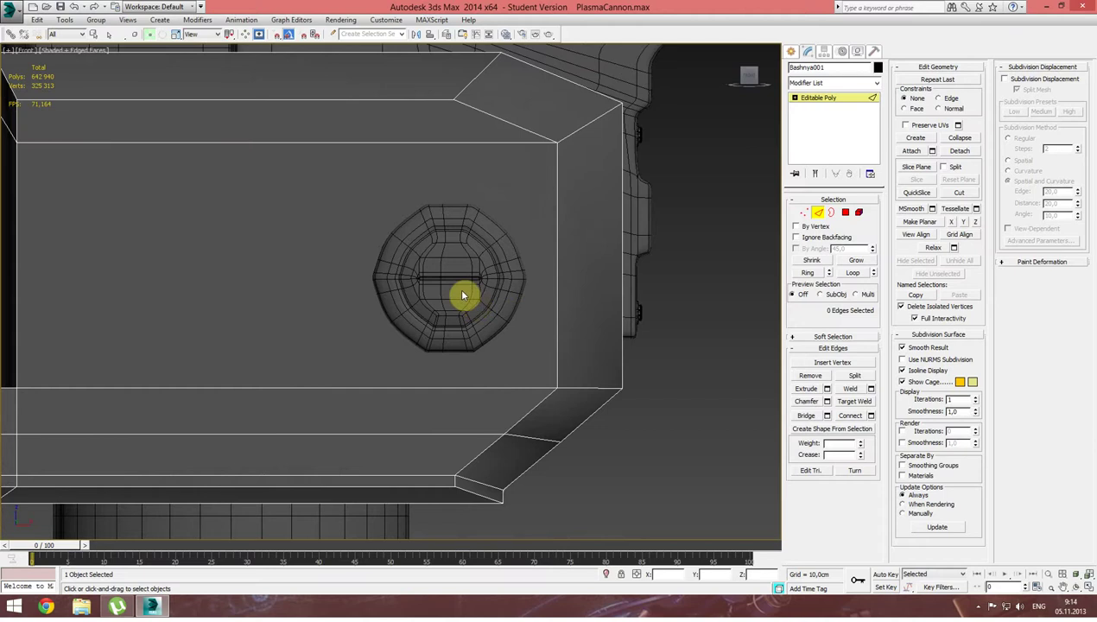
scroll(466, 296, up, 2)
click(790, 52)
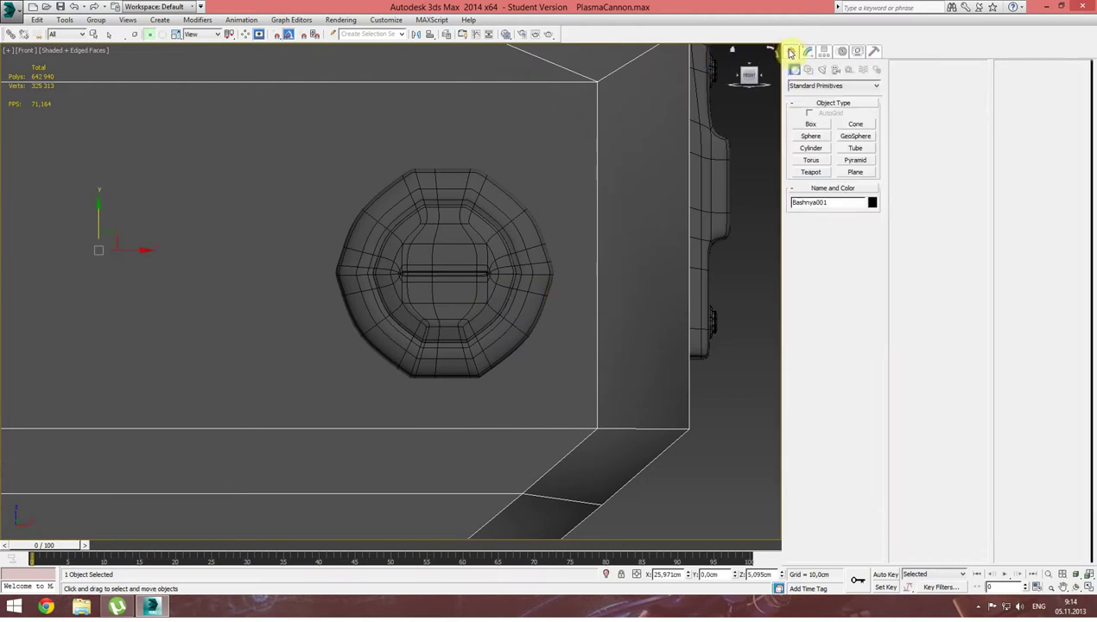
click(812, 148)
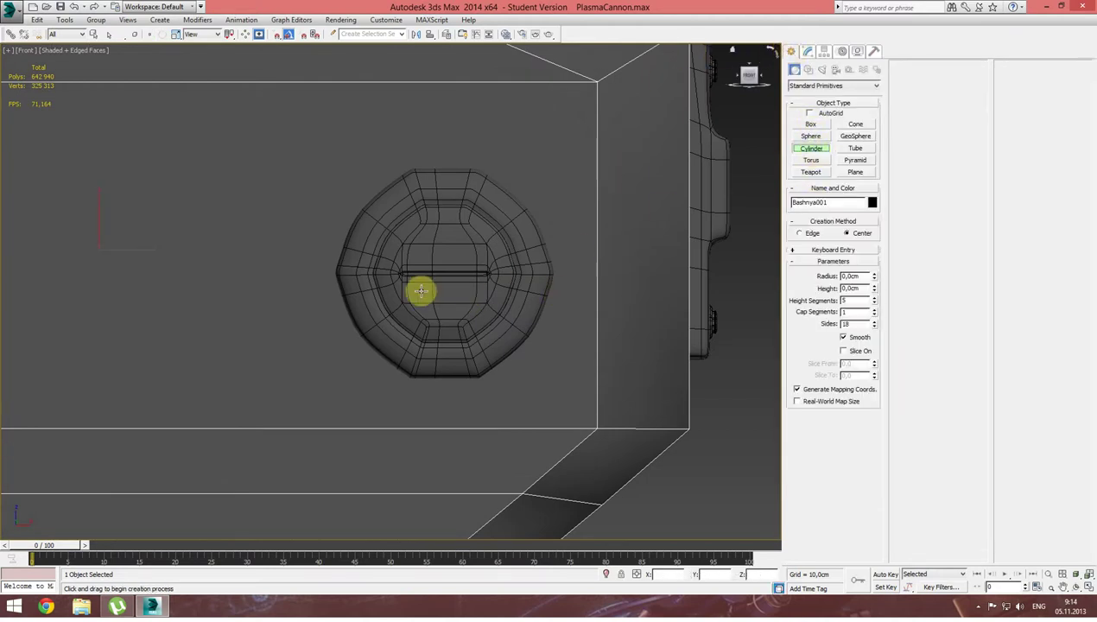
drag(443, 275, 550, 280)
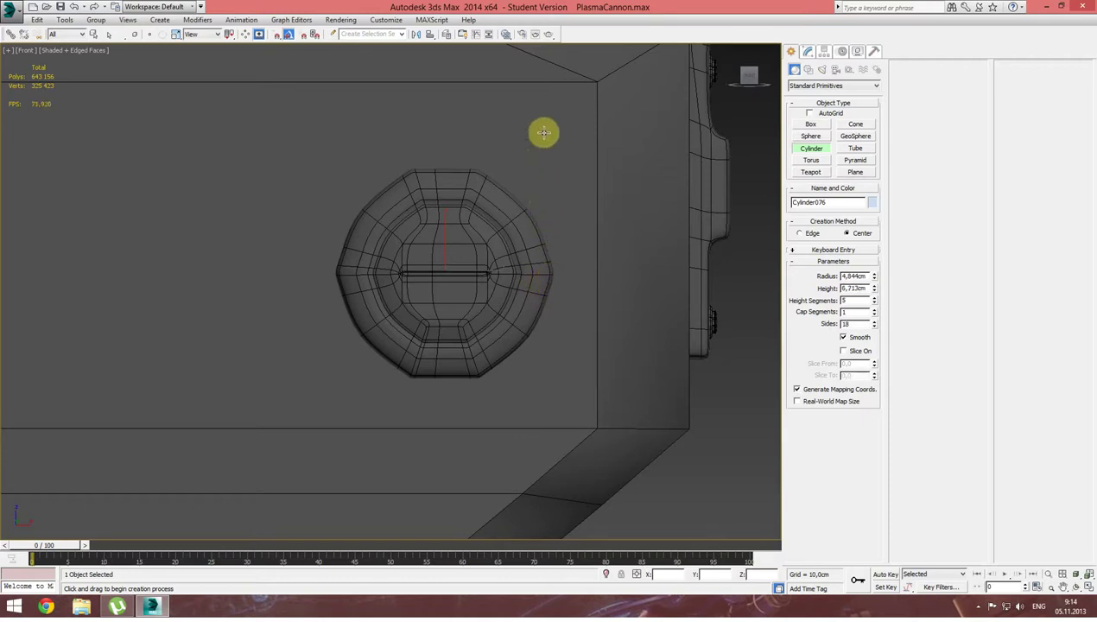
Move Cylinder076 onto the turret's round side port.
alt+middle_drag(331, 270, 369, 288)
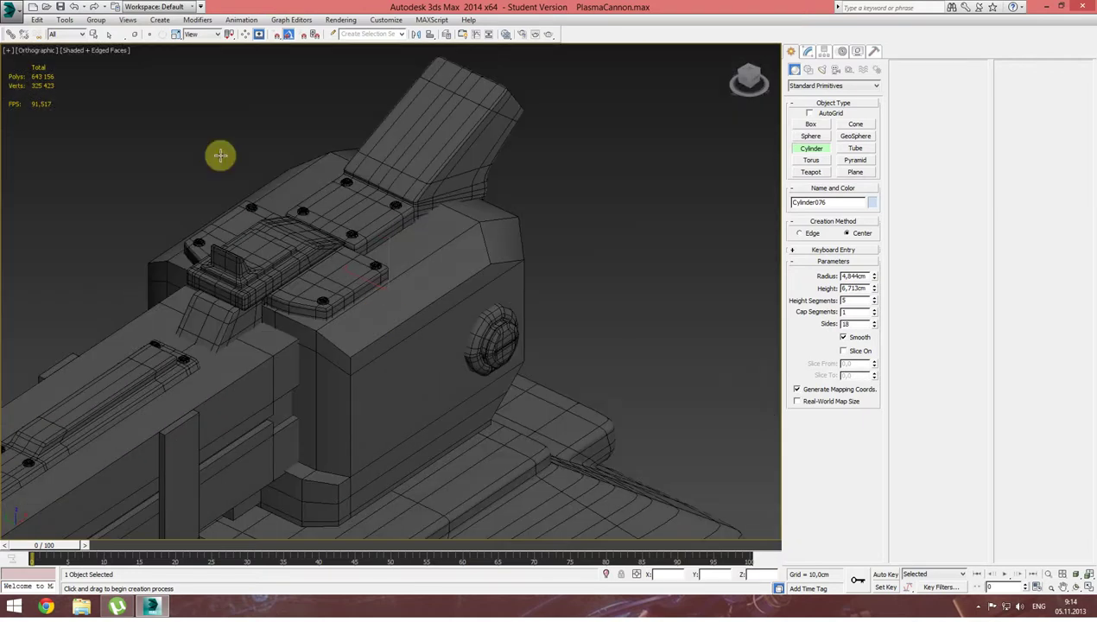
click(151, 36)
drag(363, 276, 502, 338)
click(807, 55)
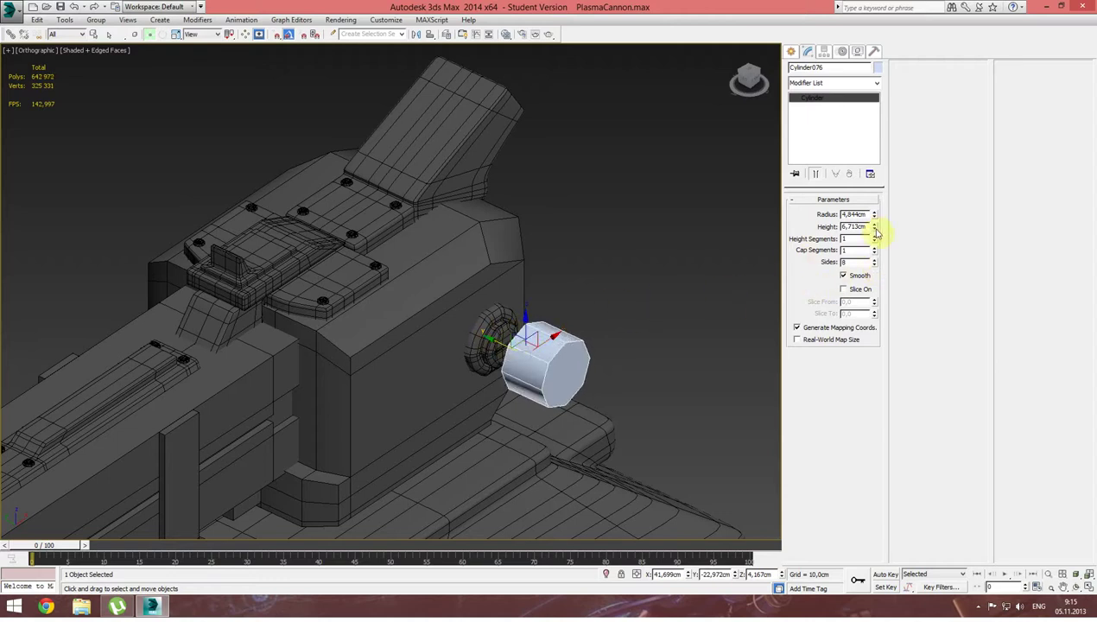
Halve the cylinder's height to 3.357 cm and nudge it toward the port.
drag(874, 228, 868, 255)
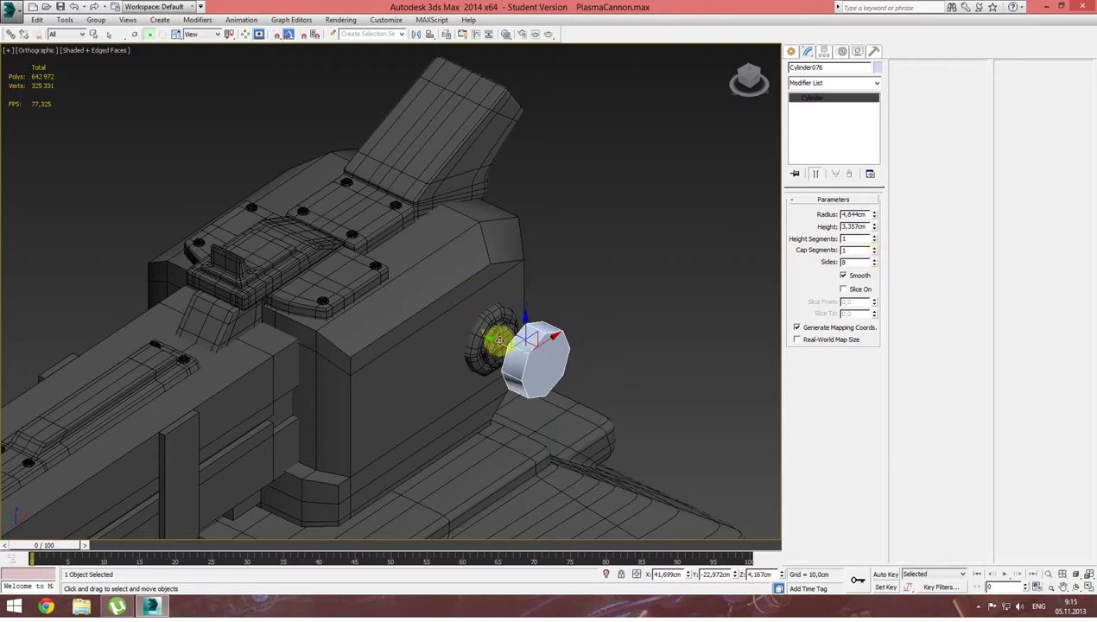
drag(499, 341, 464, 337)
scroll(463, 337, up, 5)
scroll(494, 331, up, 3)
drag(494, 346, 491, 346)
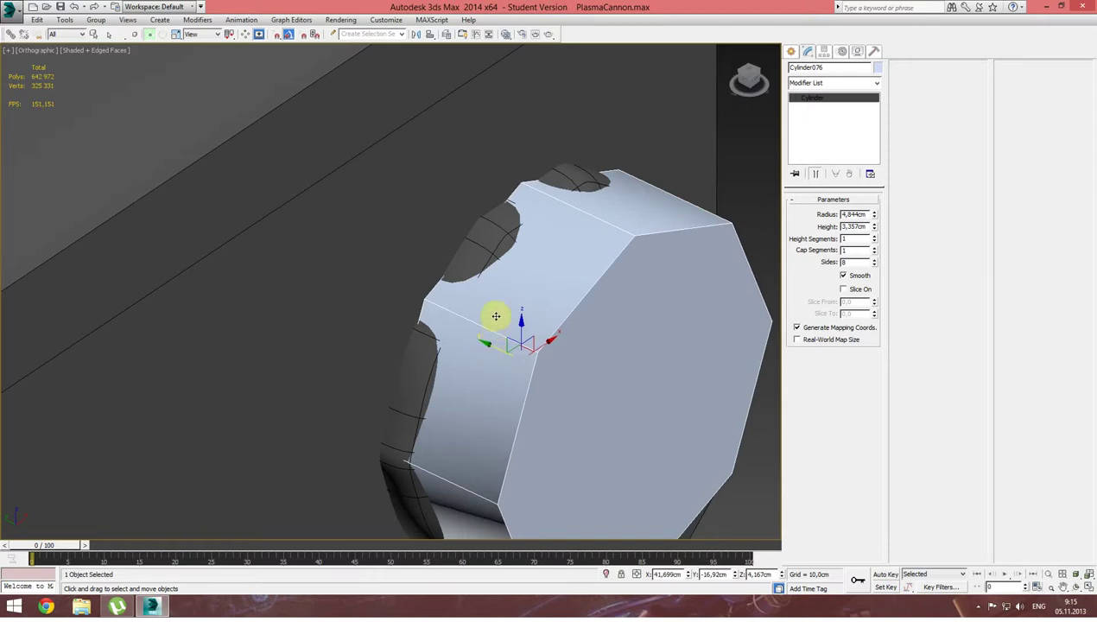
scroll(496, 316, up, 3)
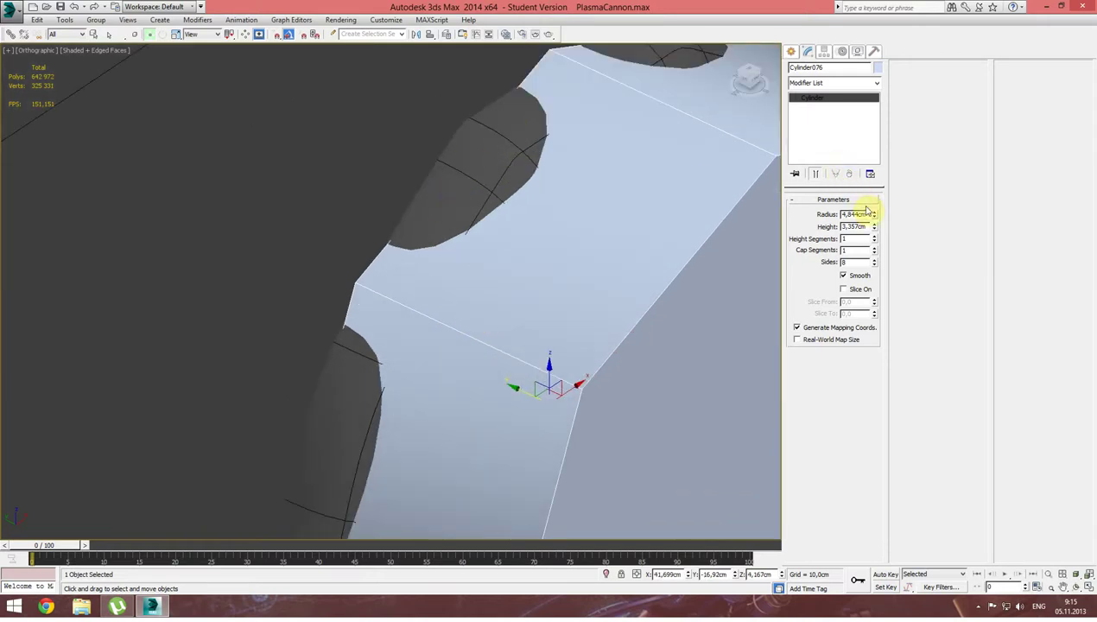
Set the cylinder's radius to 5 cm and raise its sides to 10.
drag(874, 215, 875, 215)
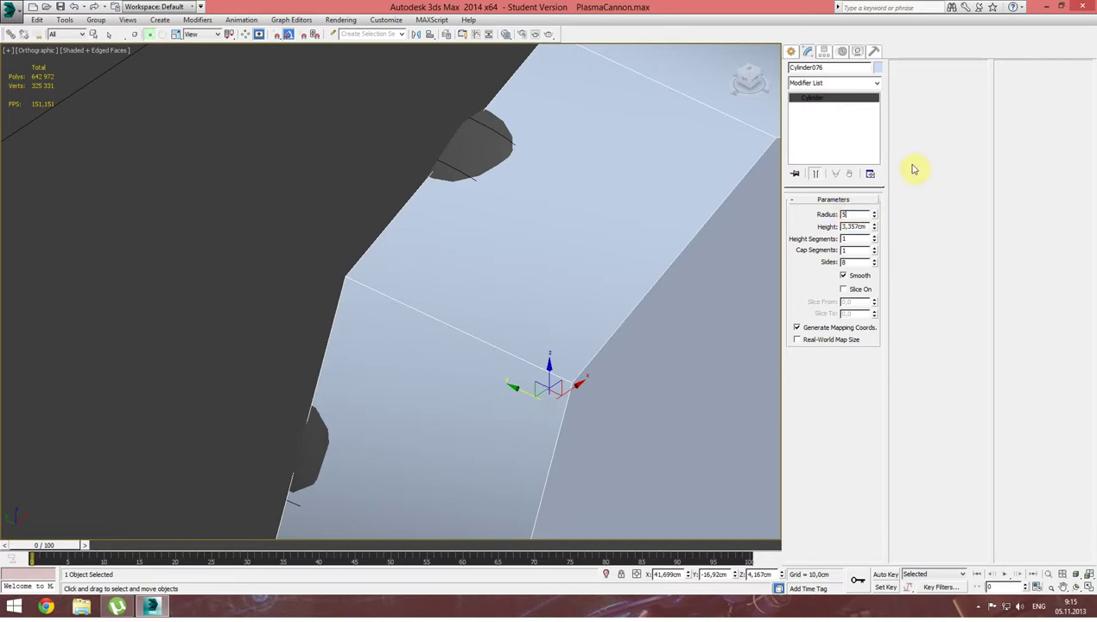
key(Return)
click(875, 259)
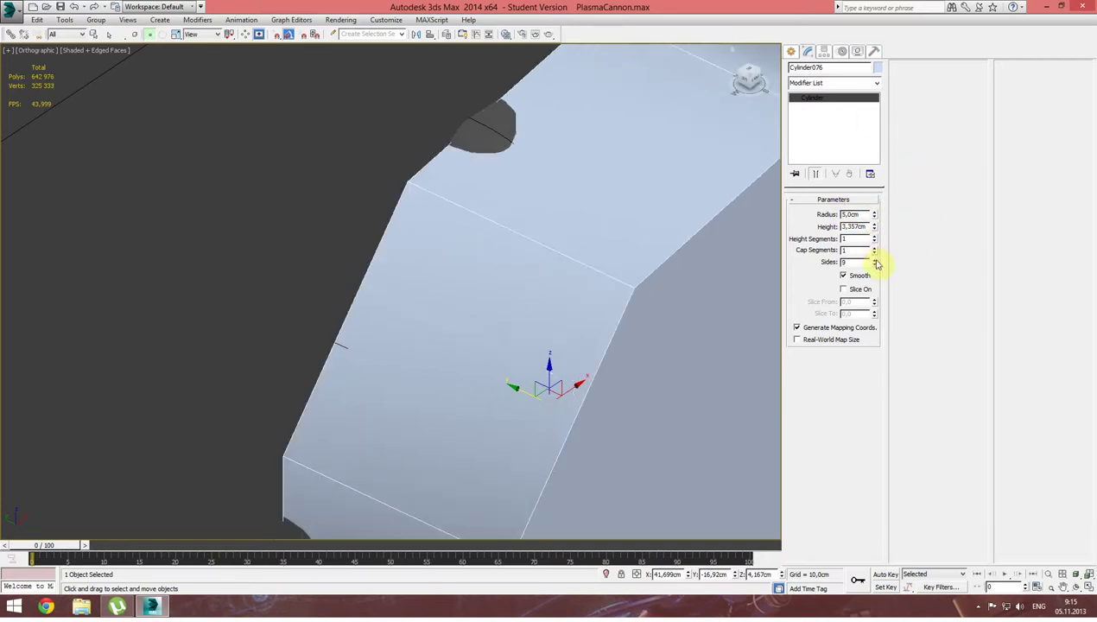
click(874, 258)
In Front view, nudge the cylinder down to centre it in the port.
alt+middle_drag(501, 214, 520, 181)
scroll(520, 180, down, 5)
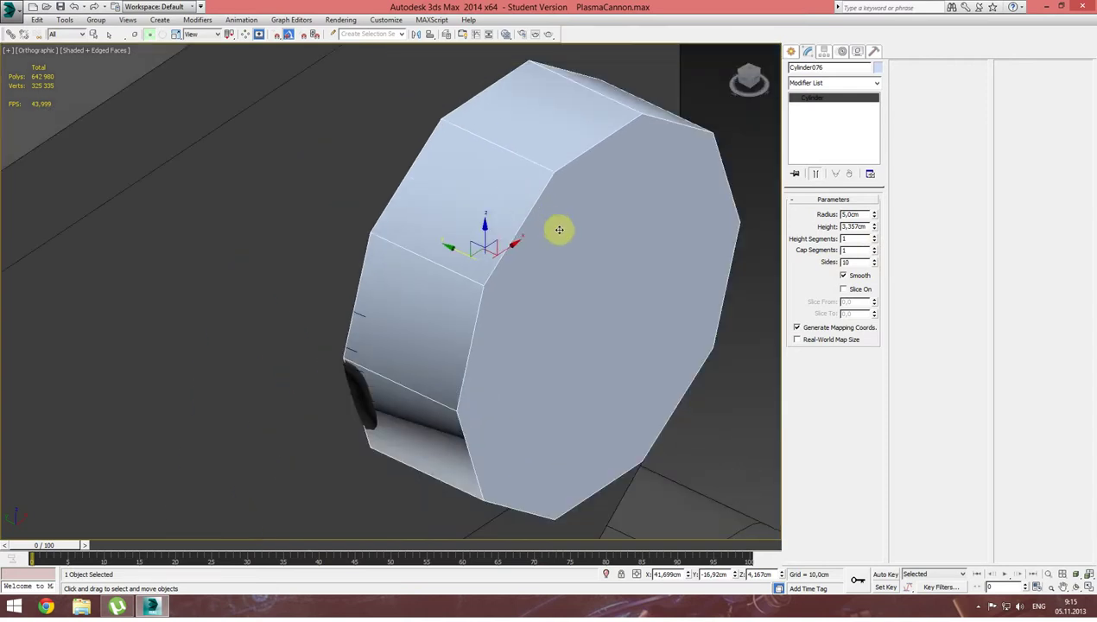
mouse_move(519, 235)
alt+middle_down()
mouse_move(520, 193)
mouse_move(487, 213)
alt+middle_up()
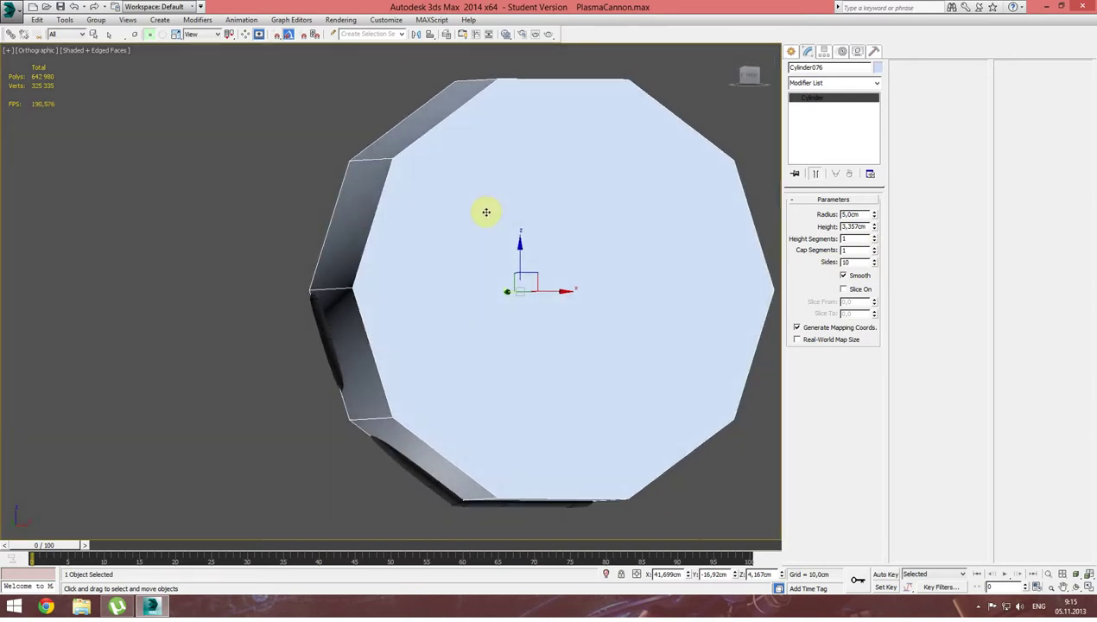
key(f)
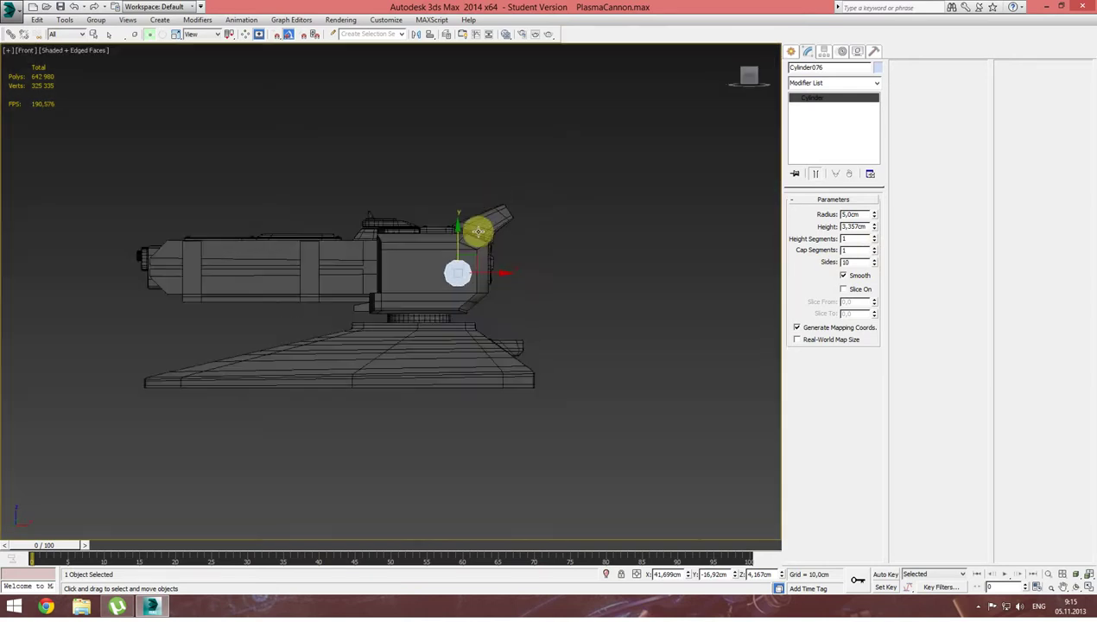
scroll(478, 231, up, 5)
scroll(466, 259, up, 3)
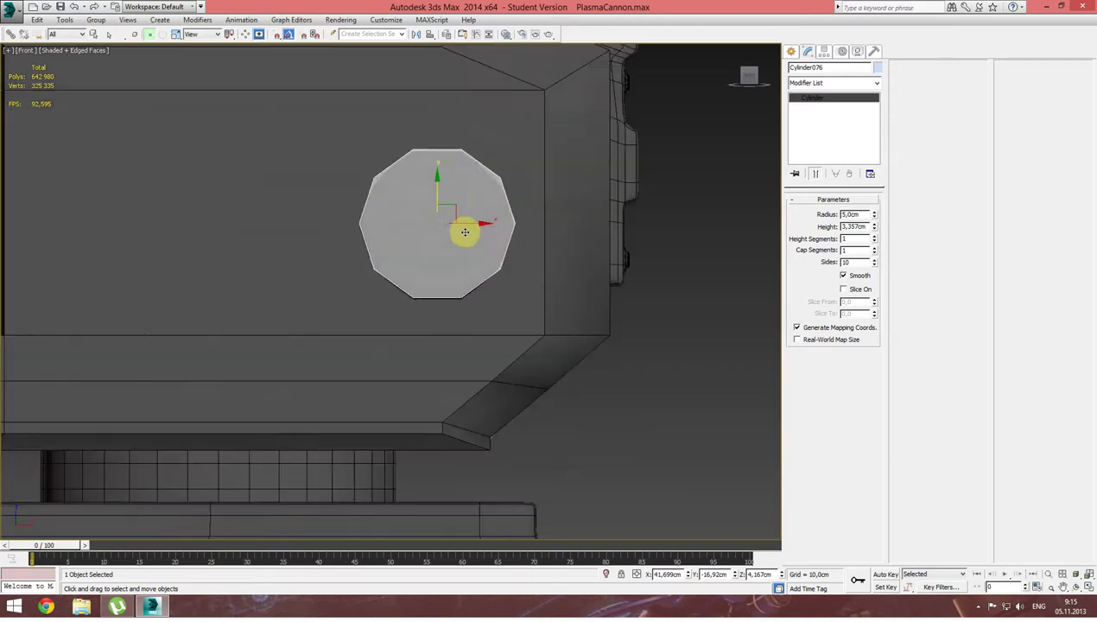
scroll(449, 211, up, 2)
drag(410, 187, 410, 190)
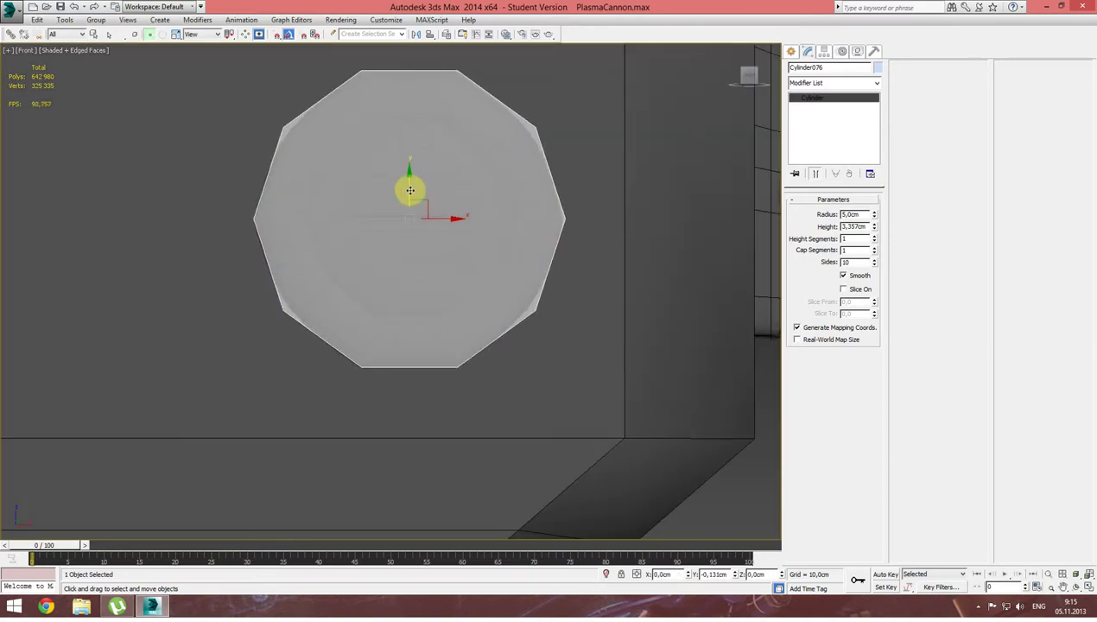
Nudge the cap slightly left in straight-on Front view, then pull back to show the port.
mouse_move(334, 247)
alt+middle_down()
mouse_move(436, 254)
mouse_move(397, 266)
mouse_move(336, 267)
mouse_move(334, 258)
alt+middle_up()
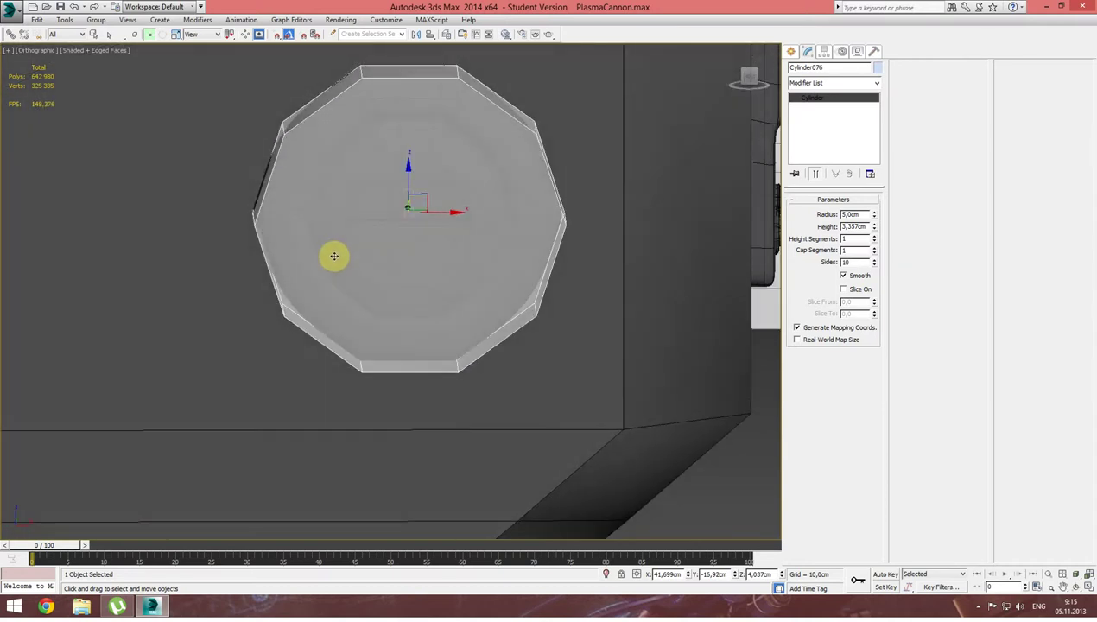
key(f)
mouse_move(473, 274)
middle_down()
mouse_move(409, 245)
mouse_move(558, 259)
middle_up()
scroll(399, 247, up, 5)
scroll(368, 249, up, 2)
scroll(368, 249, up, 3)
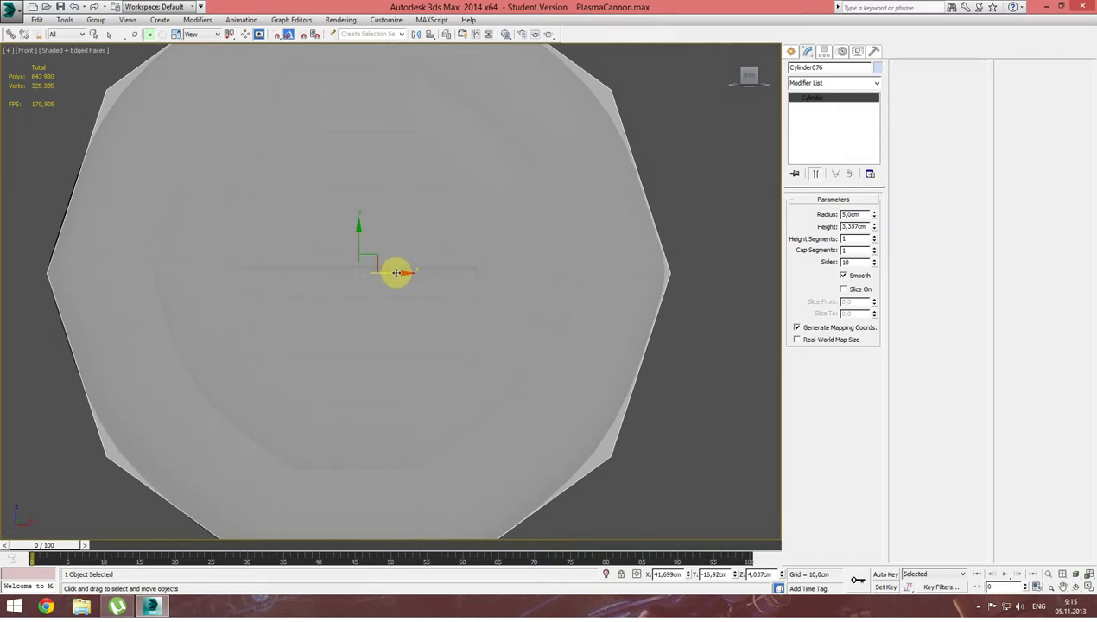
drag(394, 273, 394, 273)
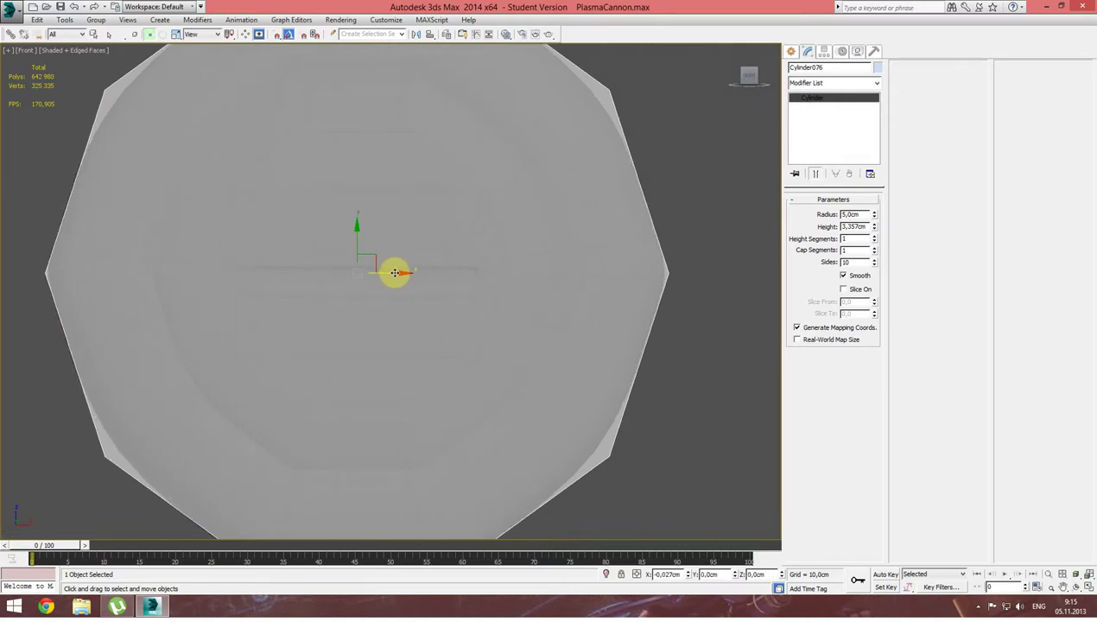
mouse_move(391, 275)
alt+middle_down()
mouse_move(421, 299)
mouse_move(331, 269)
alt+middle_up()
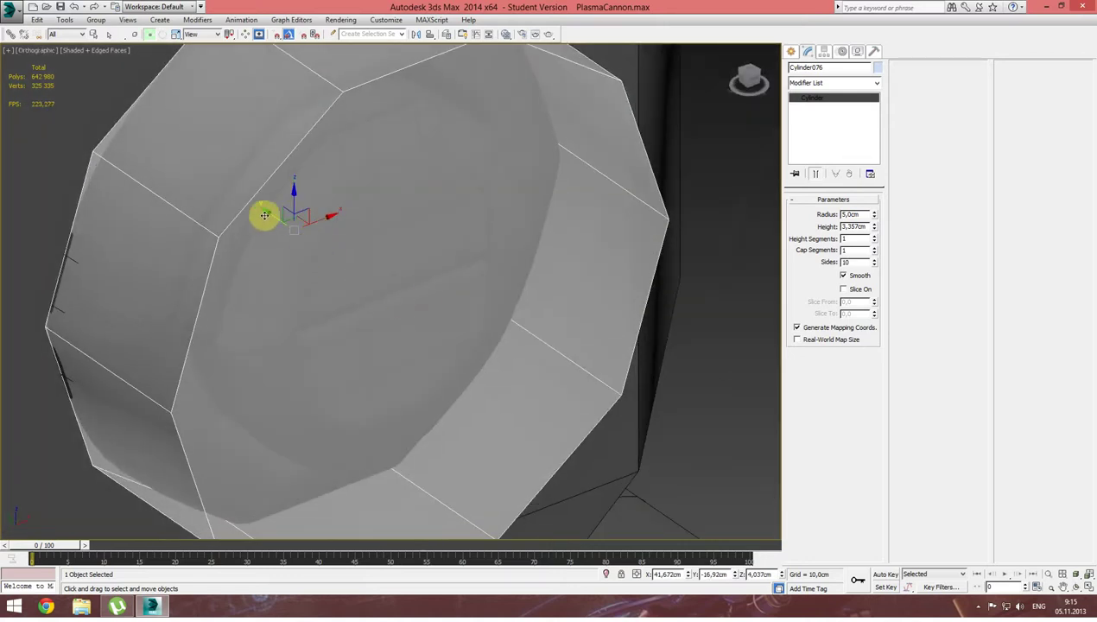
scroll(414, 334, down, 3)
drag(414, 334, 487, 380)
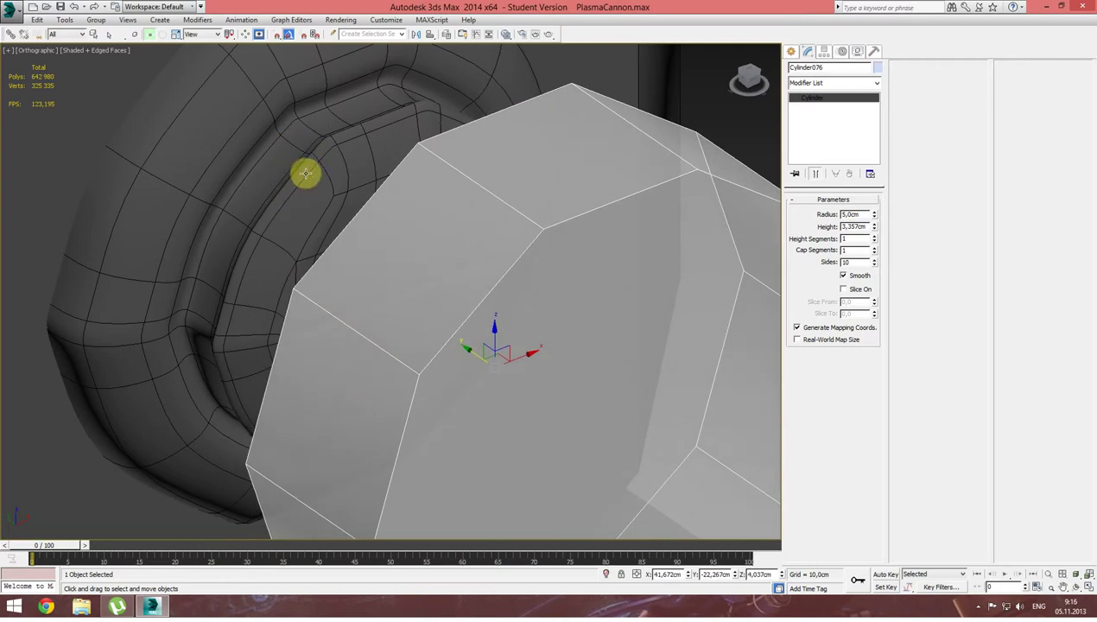
Cancel the first alignment attempt and reselect the cylinder cap on its own.
ctrl+click(306, 174)
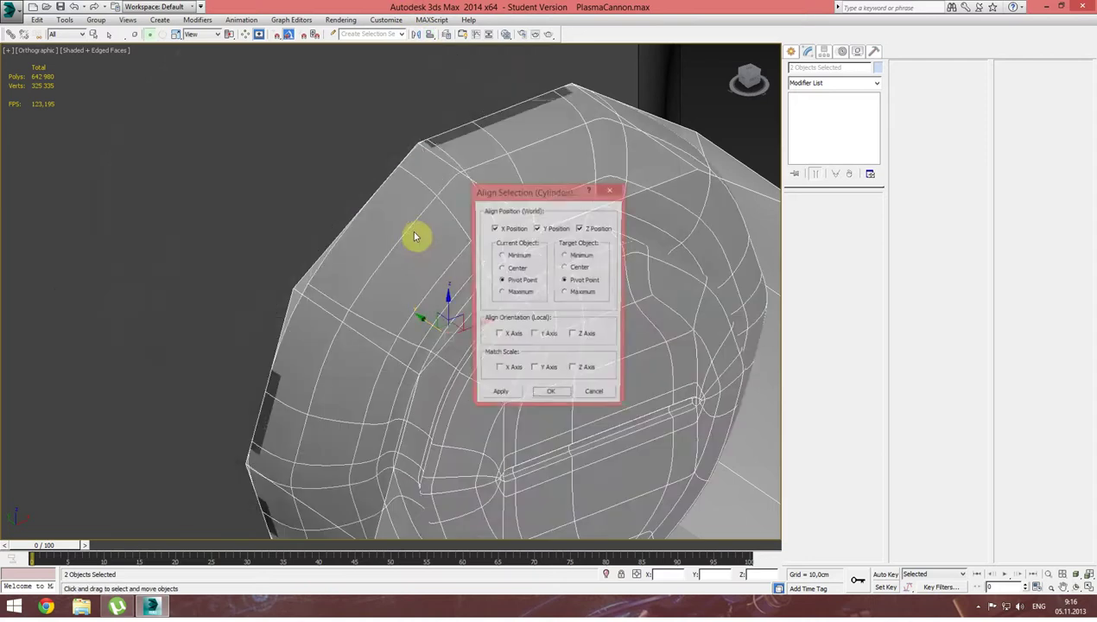
click(593, 404)
right_click(566, 261)
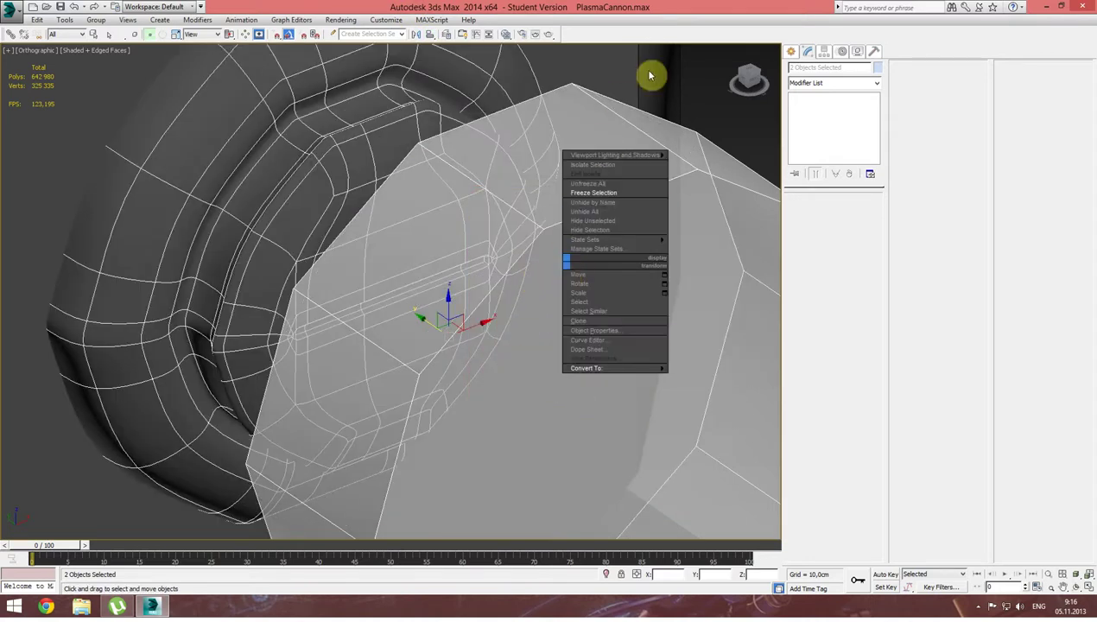
click(710, 94)
click(670, 183)
Align the cap's centre to the round port's centre on X, Y and Z positions.
click(425, 38)
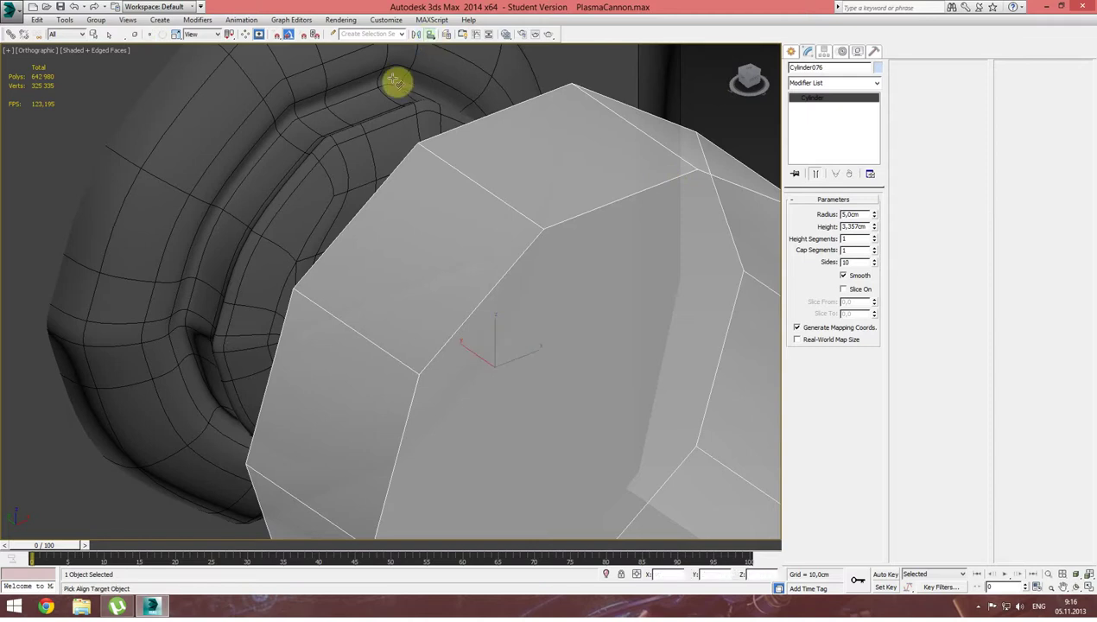
click(268, 170)
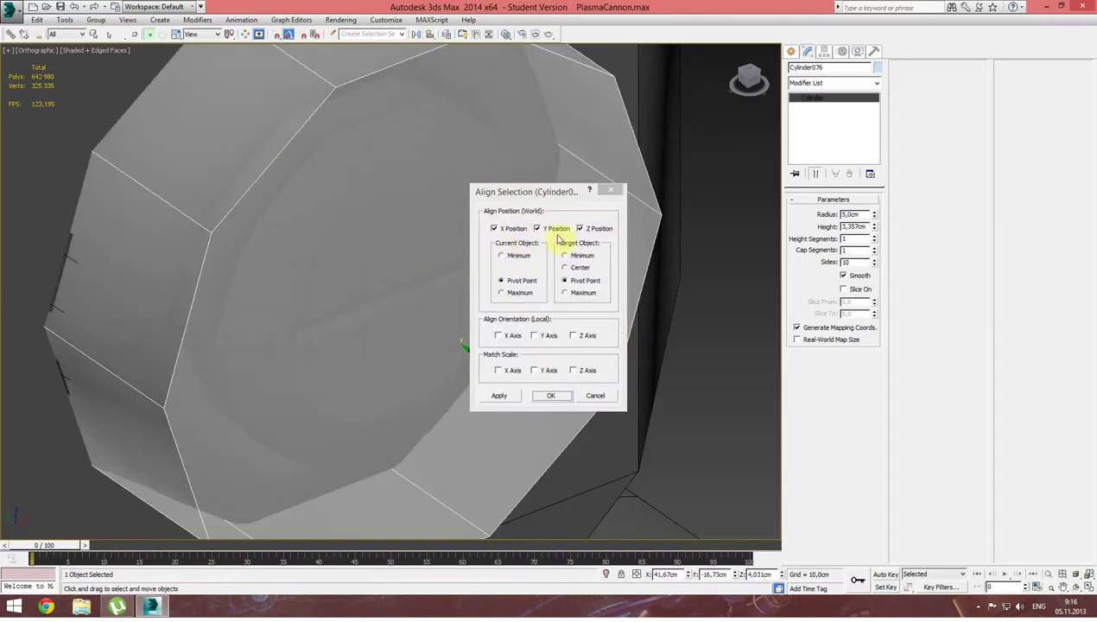
click(509, 273)
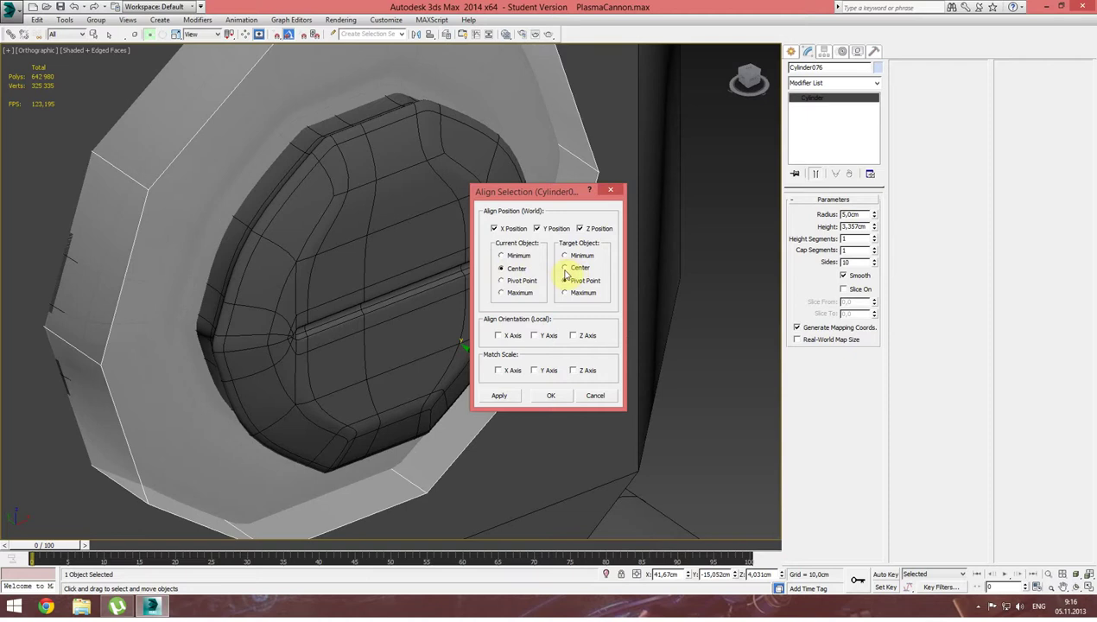
click(566, 269)
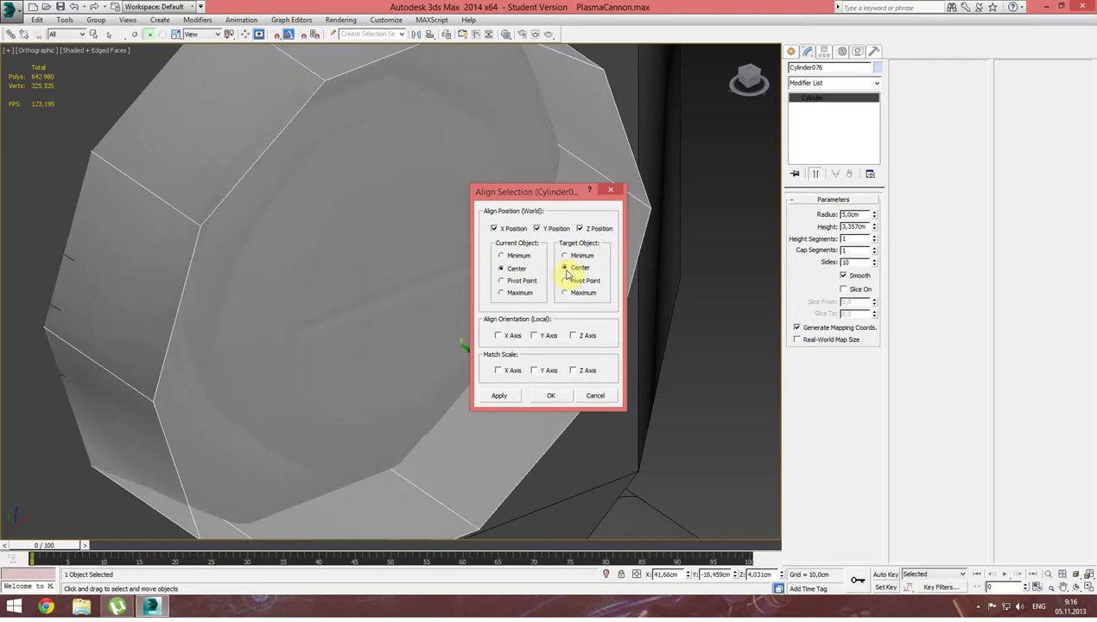
click(552, 403)
mouse_move(526, 341)
alt+middle_down()
mouse_move(446, 316)
mouse_move(505, 306)
mouse_move(466, 317)
alt+middle_up()
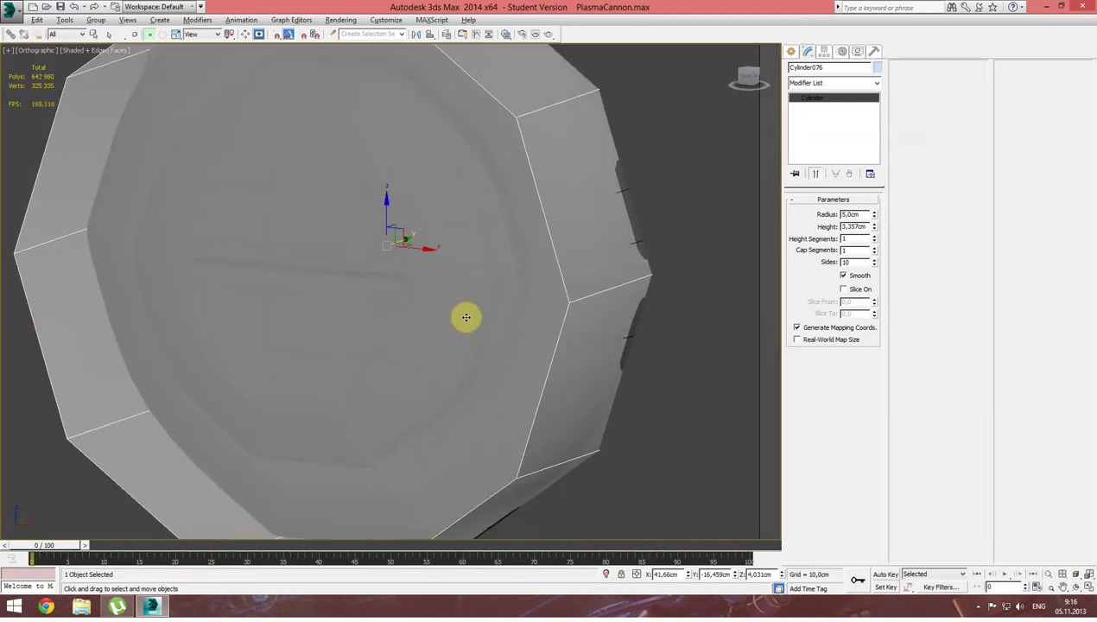
Widen the cap radius to 5,05 cm and nudge it to cover the dark inner part.
click(876, 215)
mouse_move(593, 257)
alt+middle_down()
mouse_move(496, 250)
mouse_move(587, 240)
mouse_move(528, 253)
mouse_move(617, 259)
mouse_move(250, 258)
alt+middle_up()
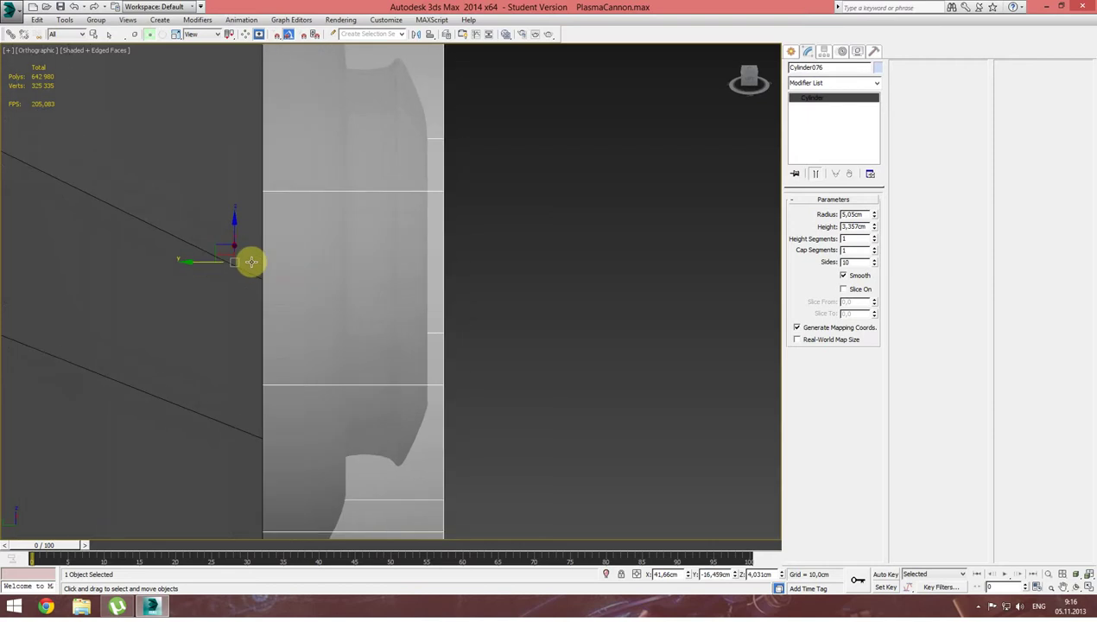
drag(204, 263, 187, 263)
alt+middle_drag(337, 264, 301, 276)
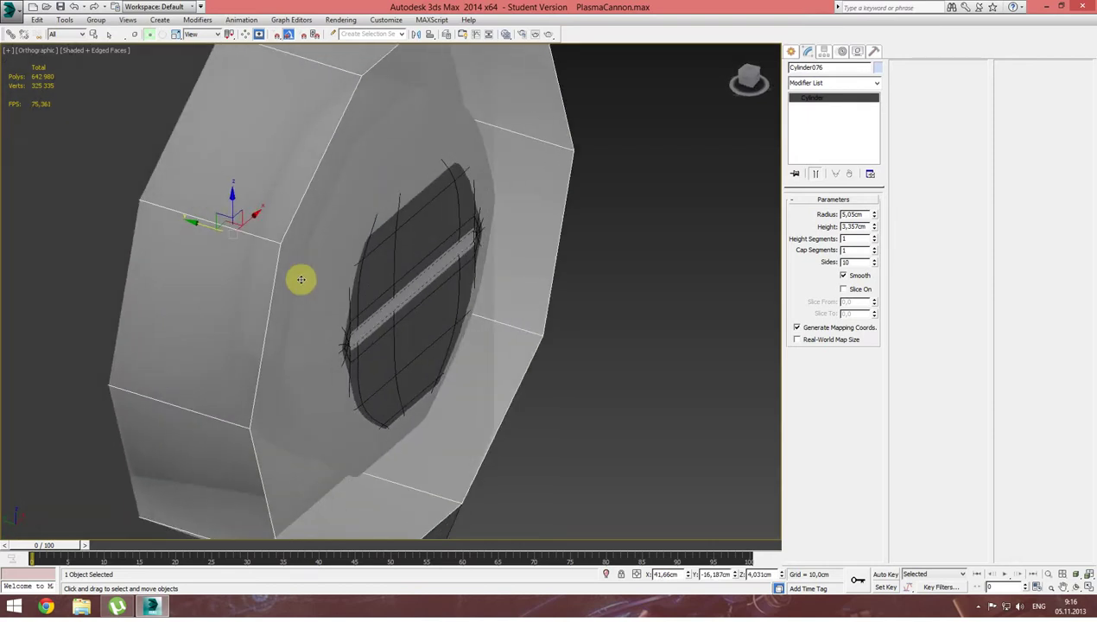
drag(195, 222, 197, 222)
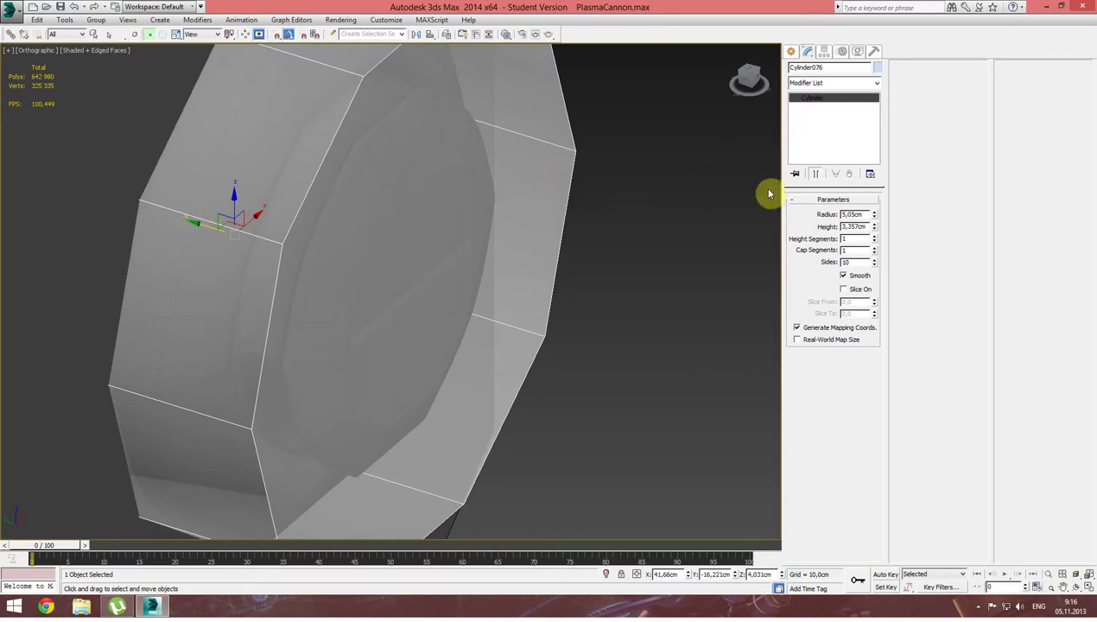
Convert the cap to Editable Poly, scale its front face down, and select a side edge.
right_click(385, 222)
mouse_move(406, 330)
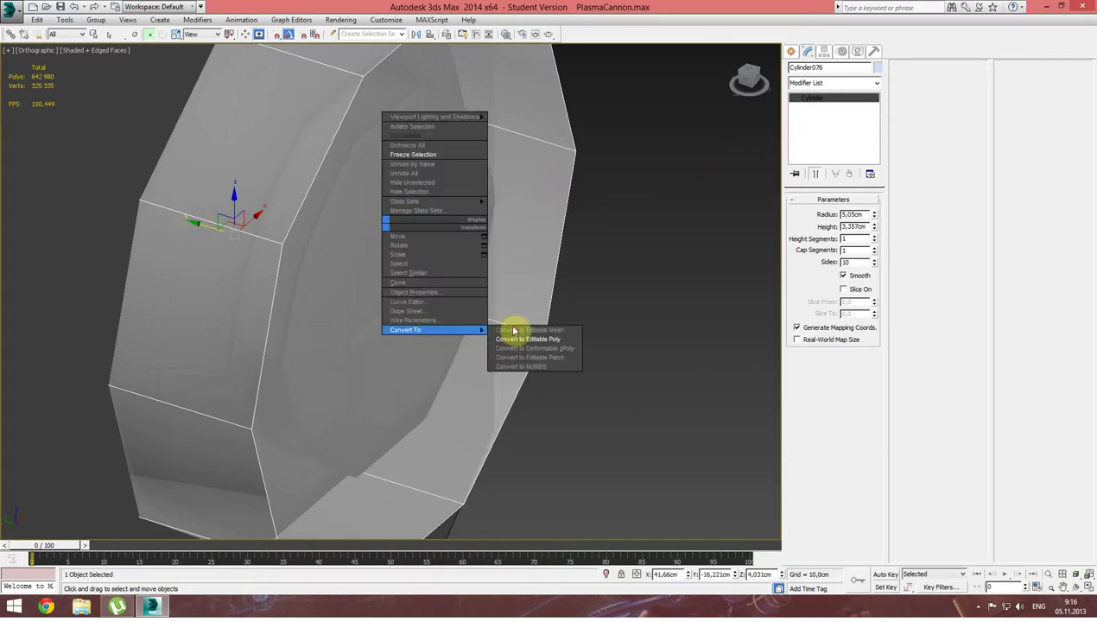
click(517, 339)
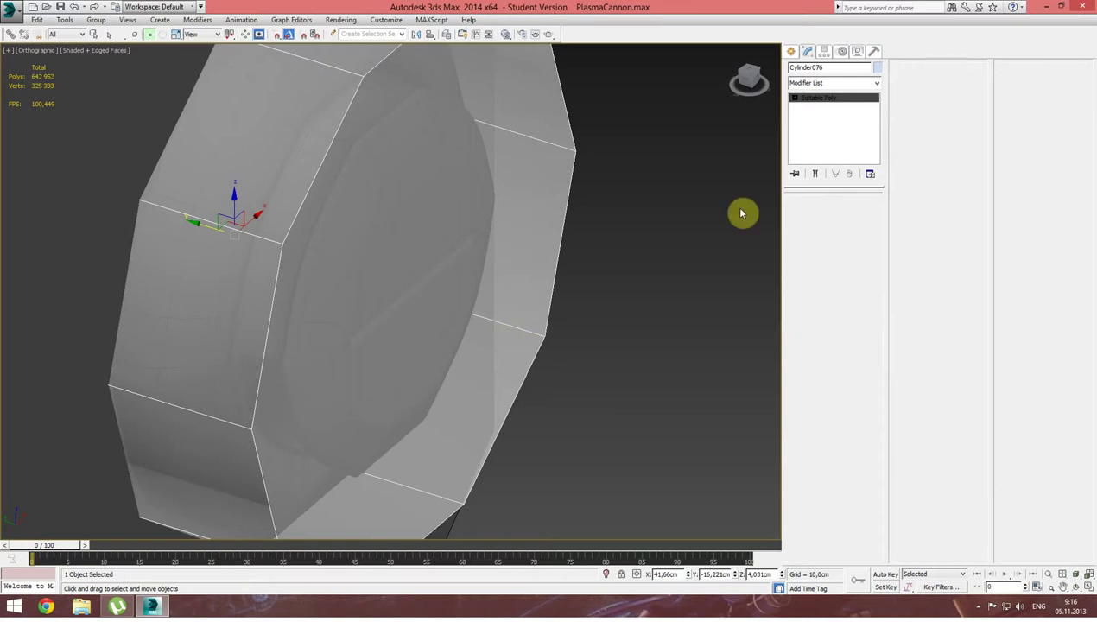
click(846, 213)
click(420, 215)
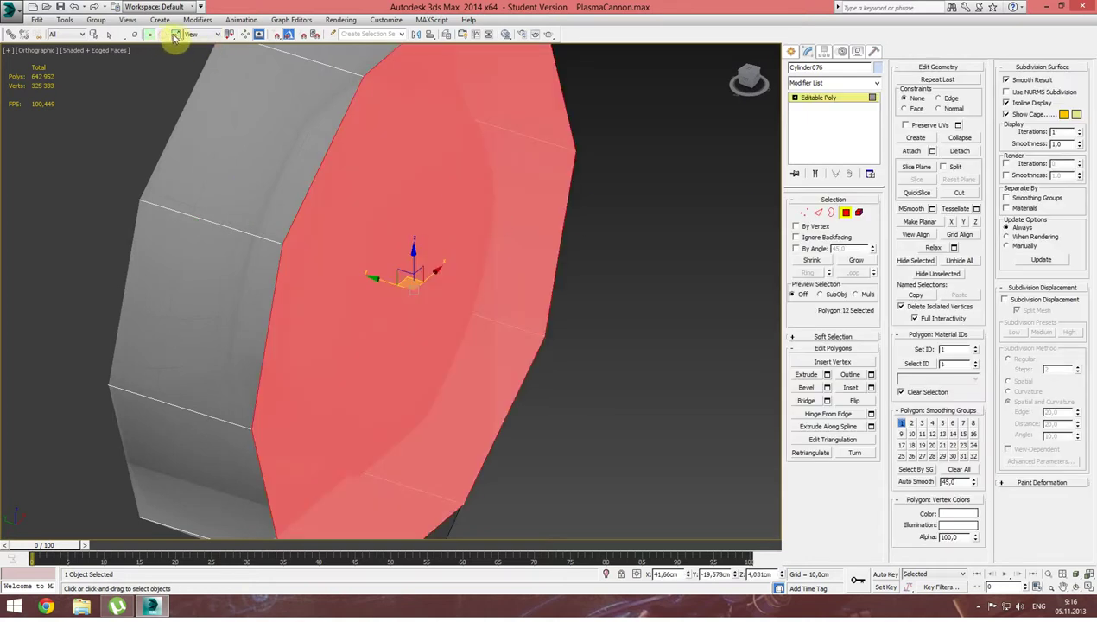
click(176, 35)
mouse_move(413, 287)
mouse_down()
mouse_move(409, 297)
mouse_move(399, 289)
mouse_up()
click(819, 212)
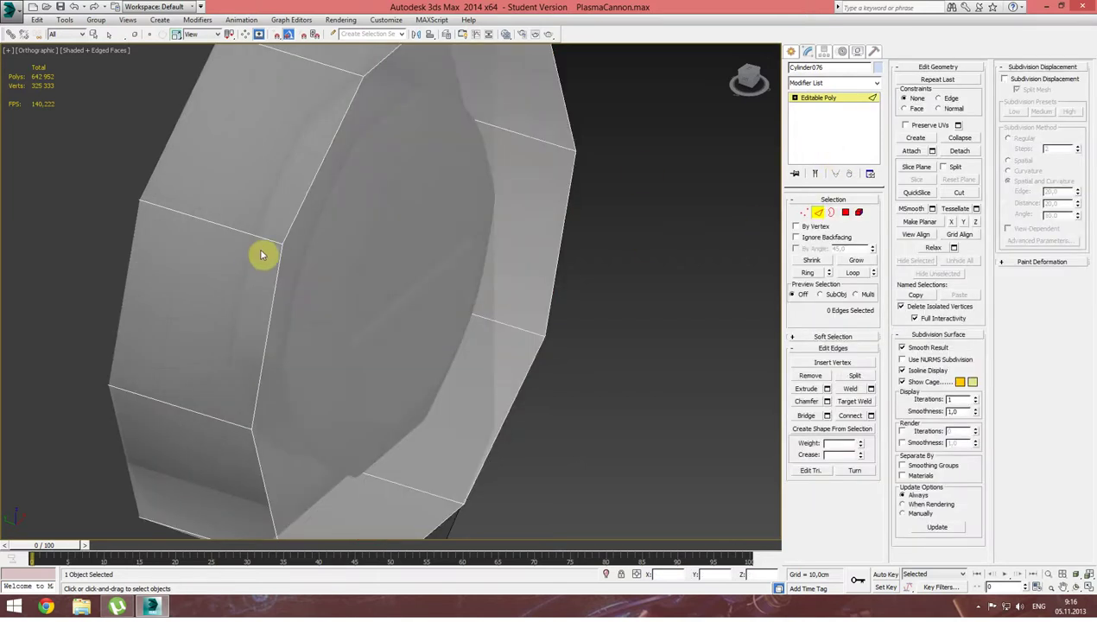
click(243, 234)
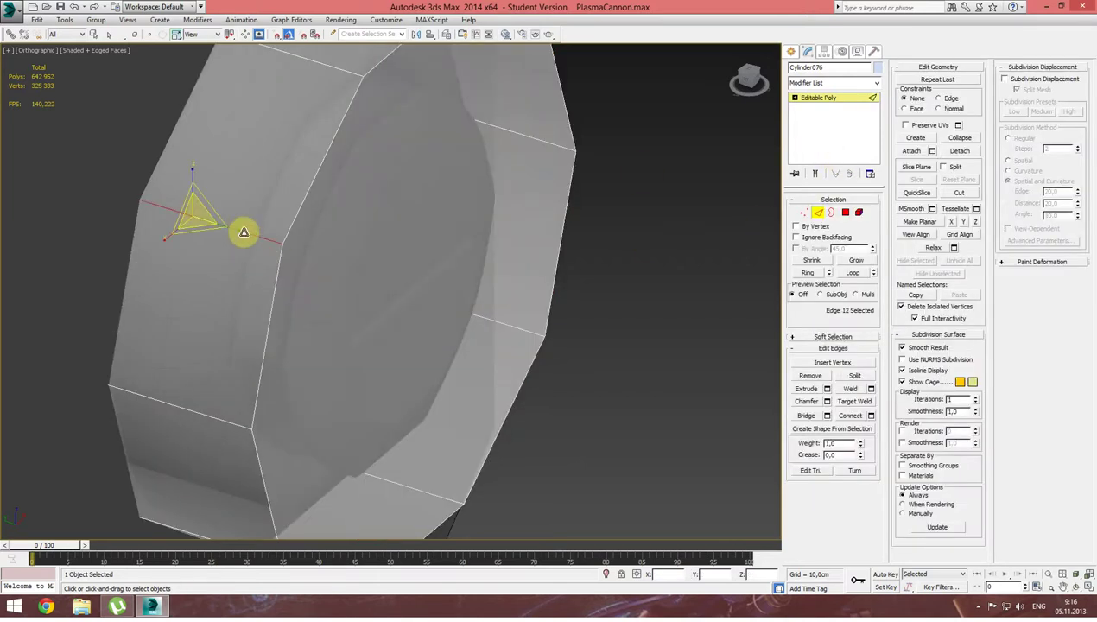
Connect the cap's side edge ring with one loop slid near the front rim.
shift+click(183, 406)
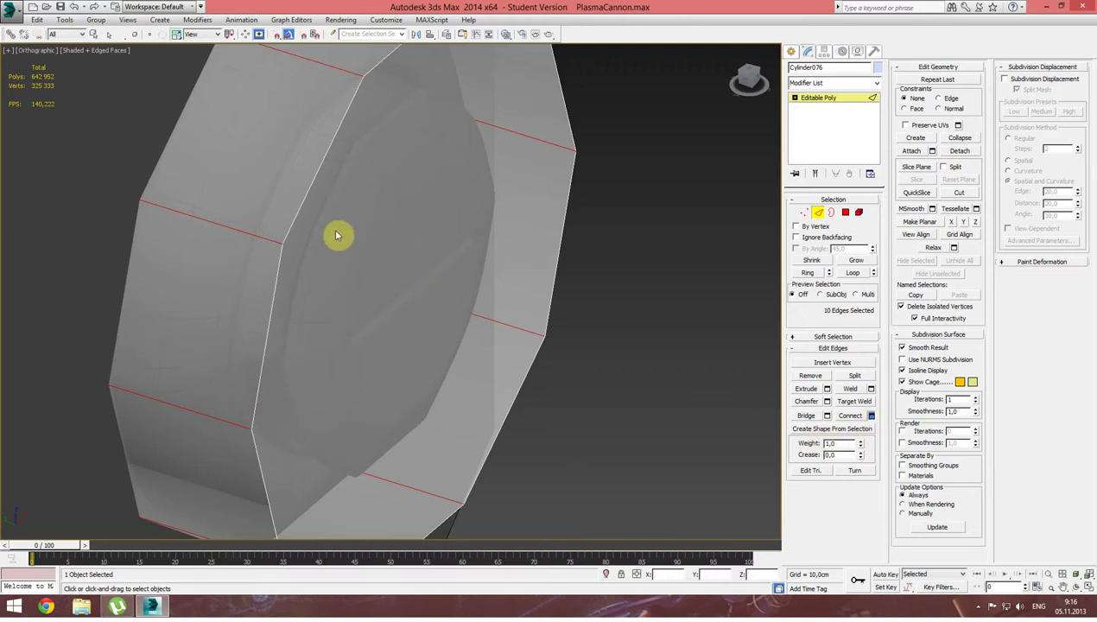
key(ctrl+shift+e)
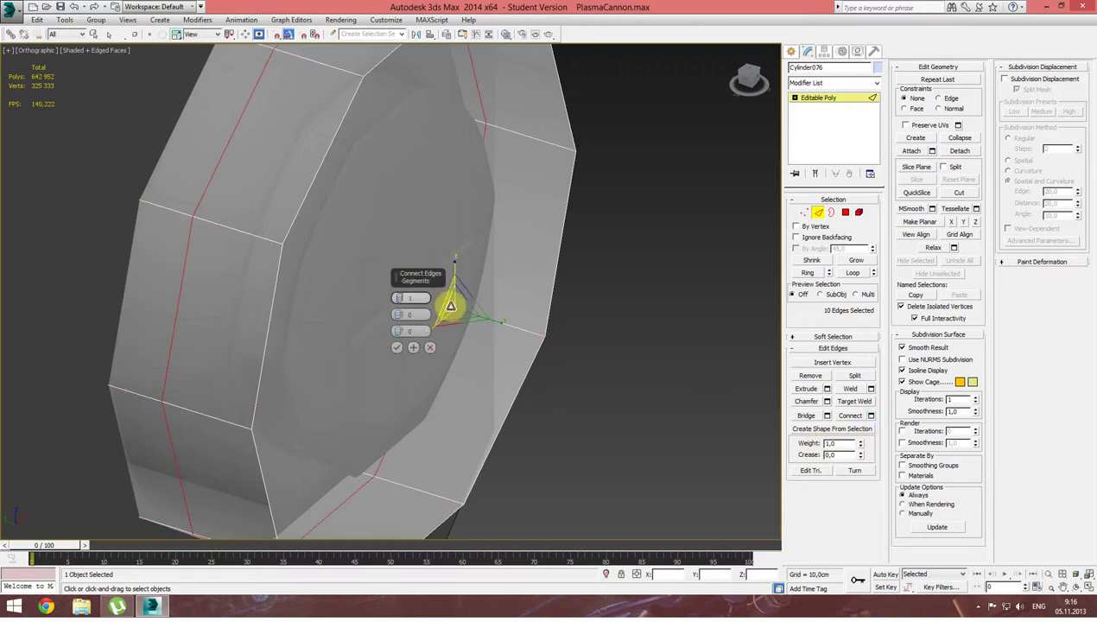
alt+middle_drag(311, 281, 335, 282)
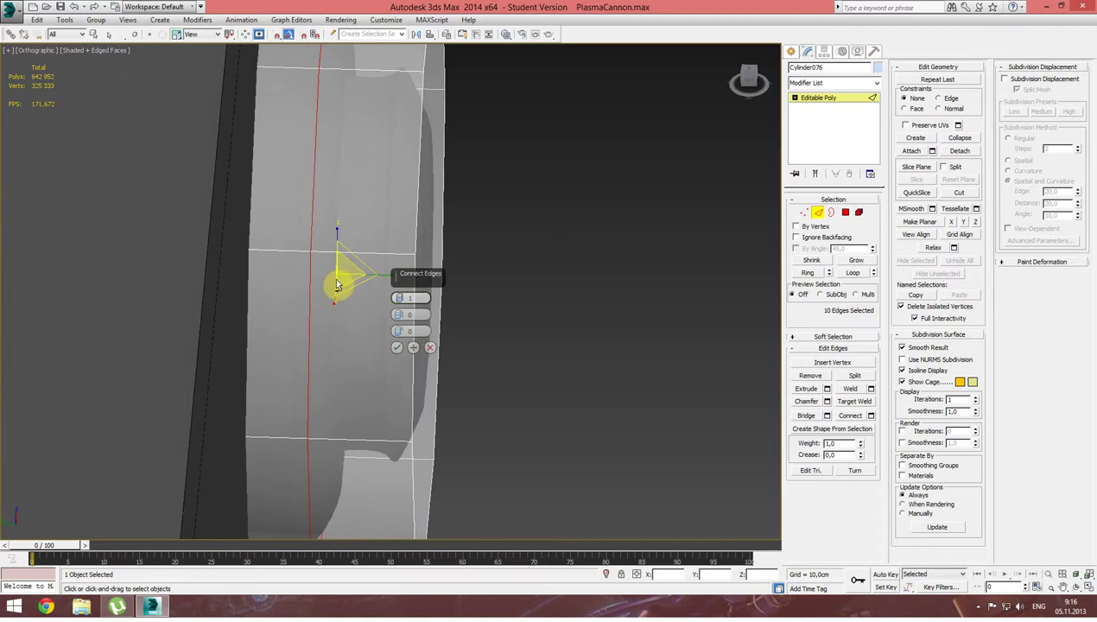
drag(400, 331, 404, 287)
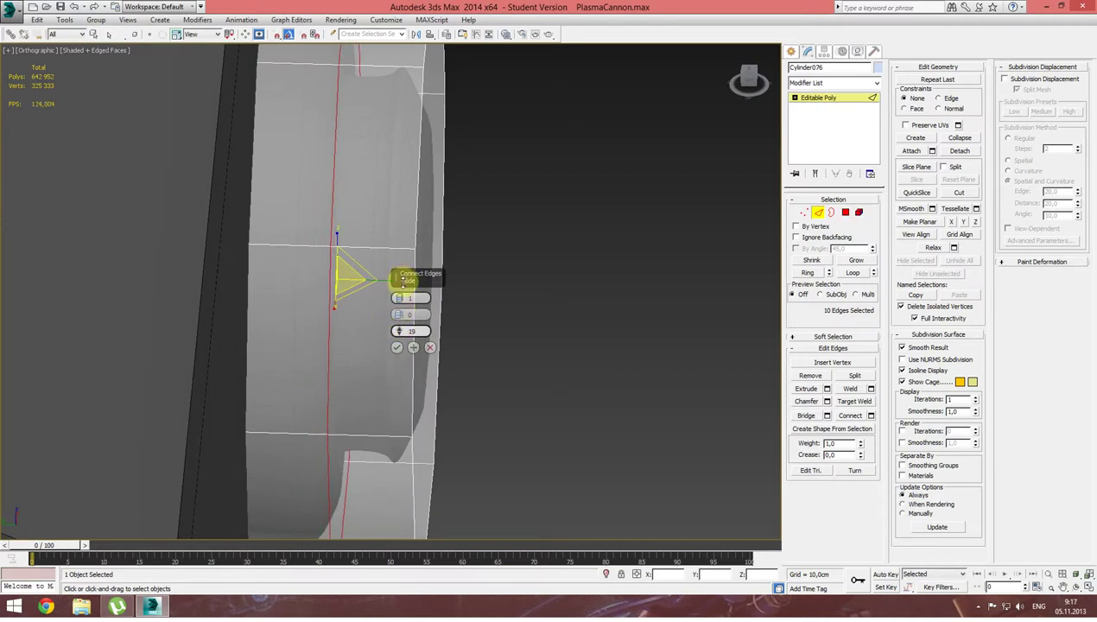
click(396, 346)
alt+middle_drag(431, 334, 412, 334)
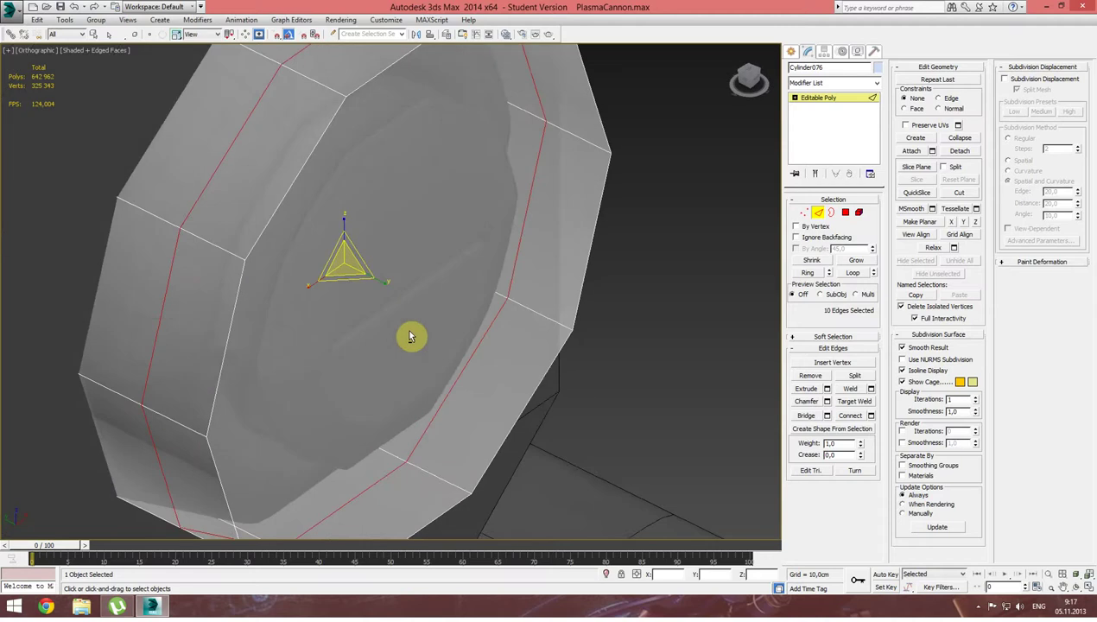
click(846, 213)
mouse_move(412, 294)
alt+middle_down()
mouse_move(392, 337)
mouse_move(340, 288)
mouse_move(421, 277)
mouse_move(413, 297)
alt+middle_up()
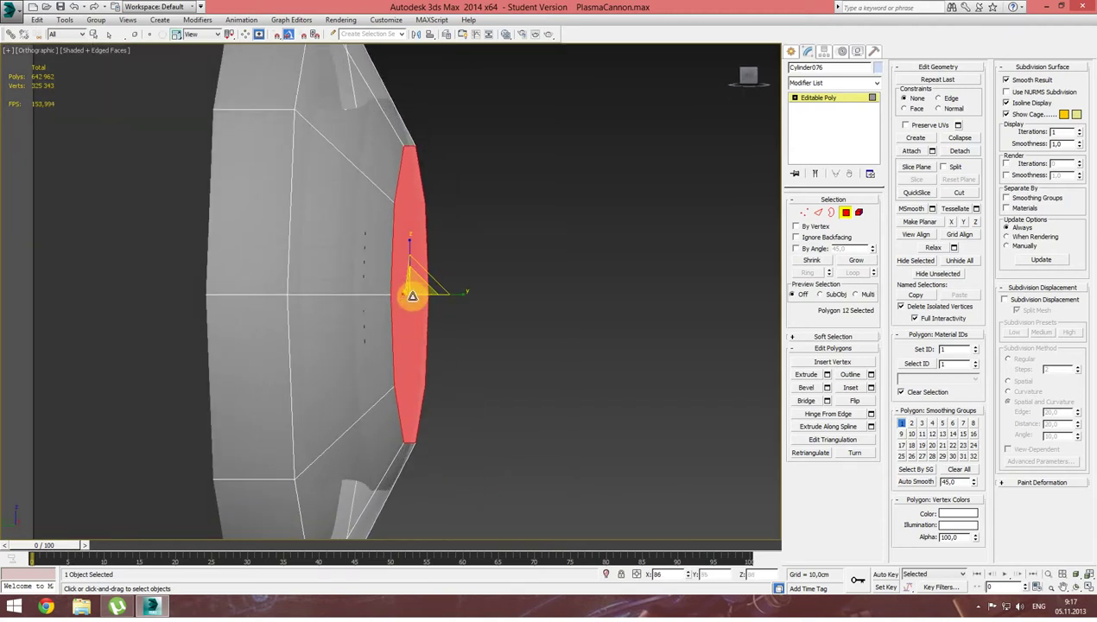
Inspect the cap's front face from several angles and enter Vertex mode.
mouse_move(542, 371)
alt+middle_down()
mouse_move(480, 359)
mouse_move(451, 378)
alt+middle_up()
scroll(449, 372, down, 3)
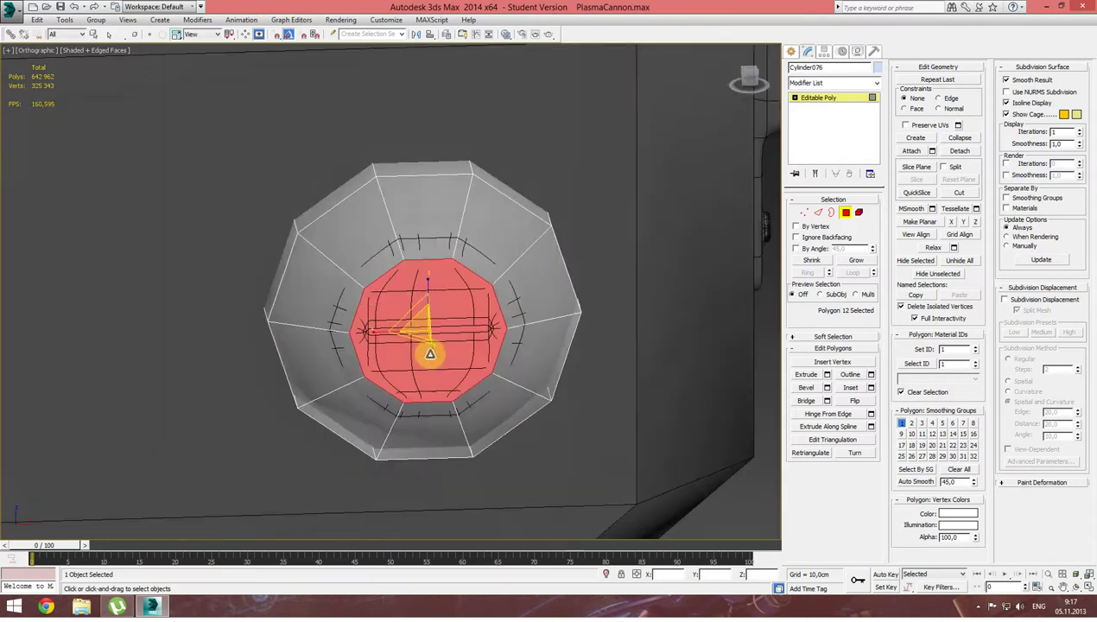
scroll(480, 337, up, 5)
scroll(431, 338, up, 2)
middle_drag(419, 333, 485, 339)
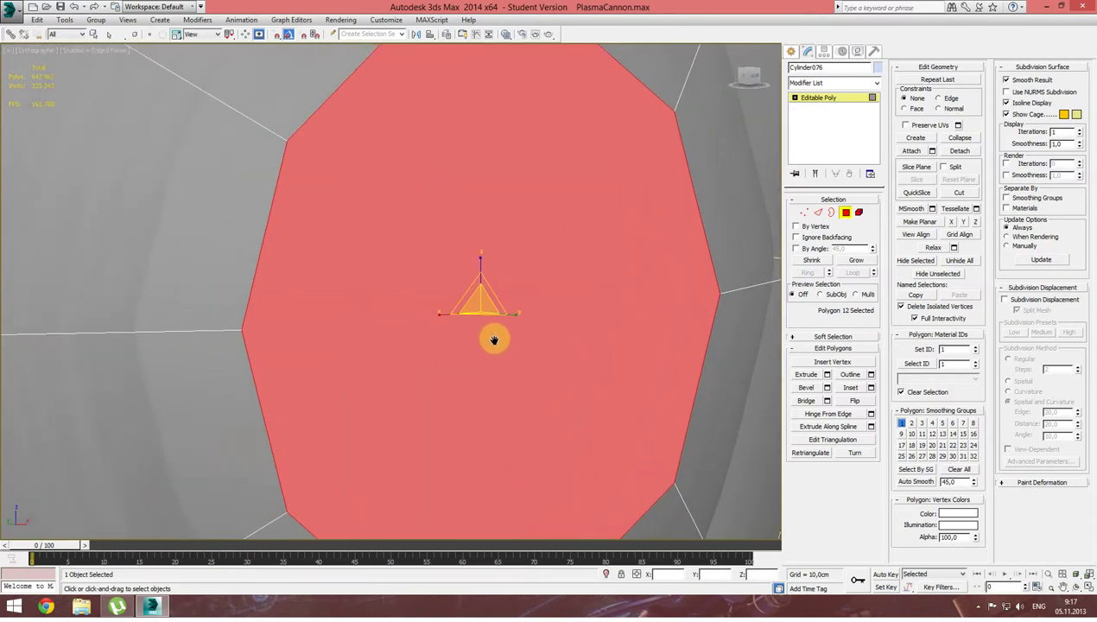
scroll(485, 335, down, 5)
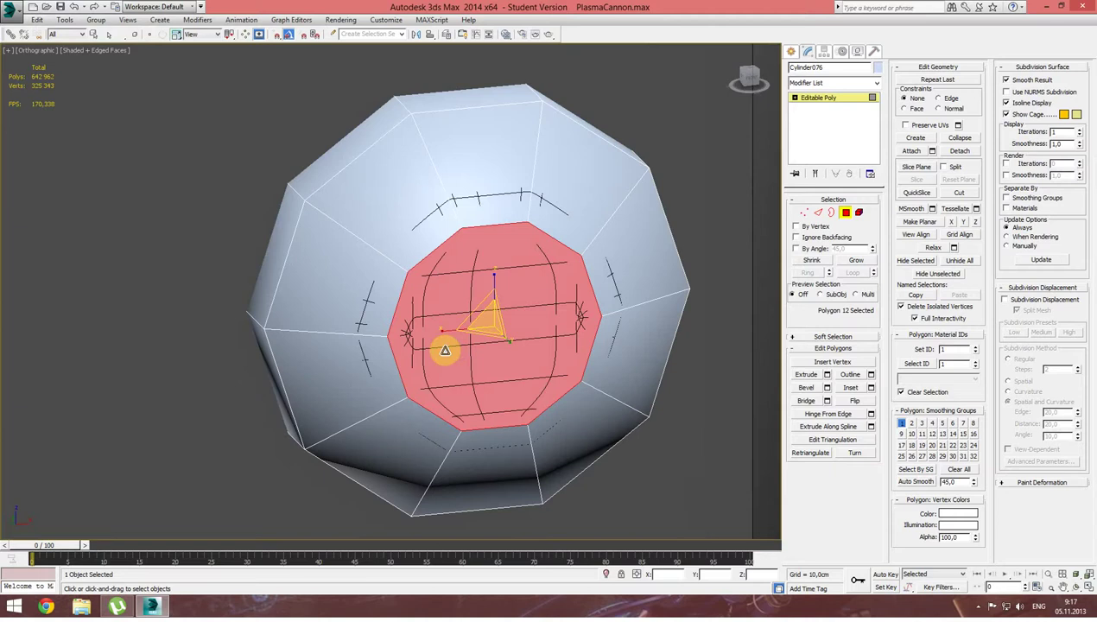
mouse_move(445, 350)
alt+middle_down()
mouse_move(492, 324)
mouse_move(395, 331)
alt+middle_up()
alt+middle_drag(459, 340, 441, 340)
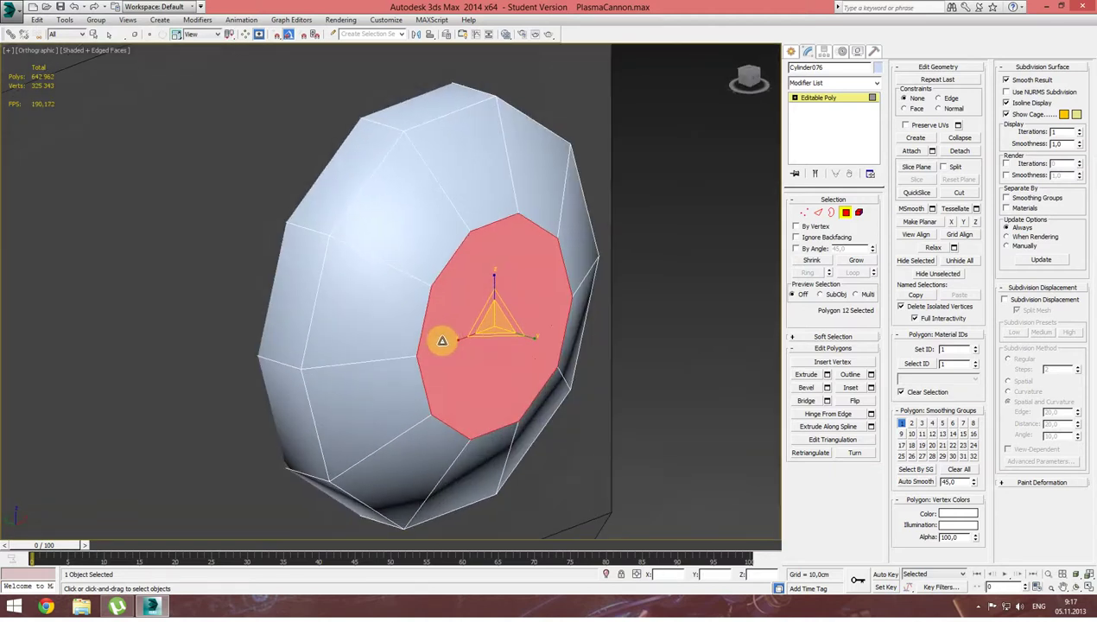
click(804, 213)
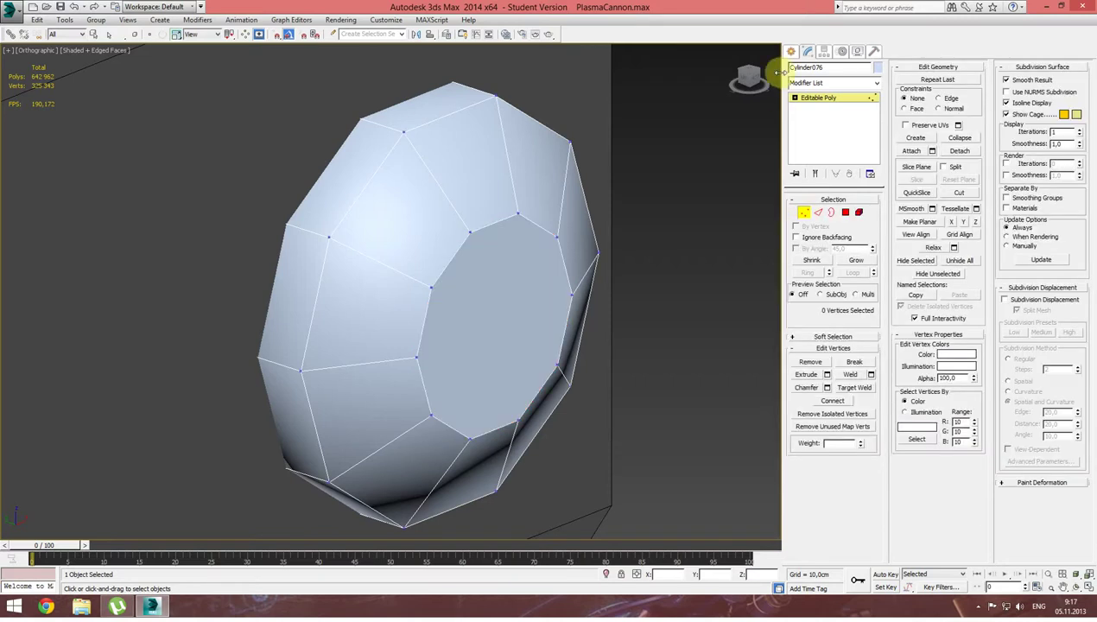
click(801, 51)
With See-Through on, delete the dense inner Cylinder074 and select Cylinder076.
key(alt+x)
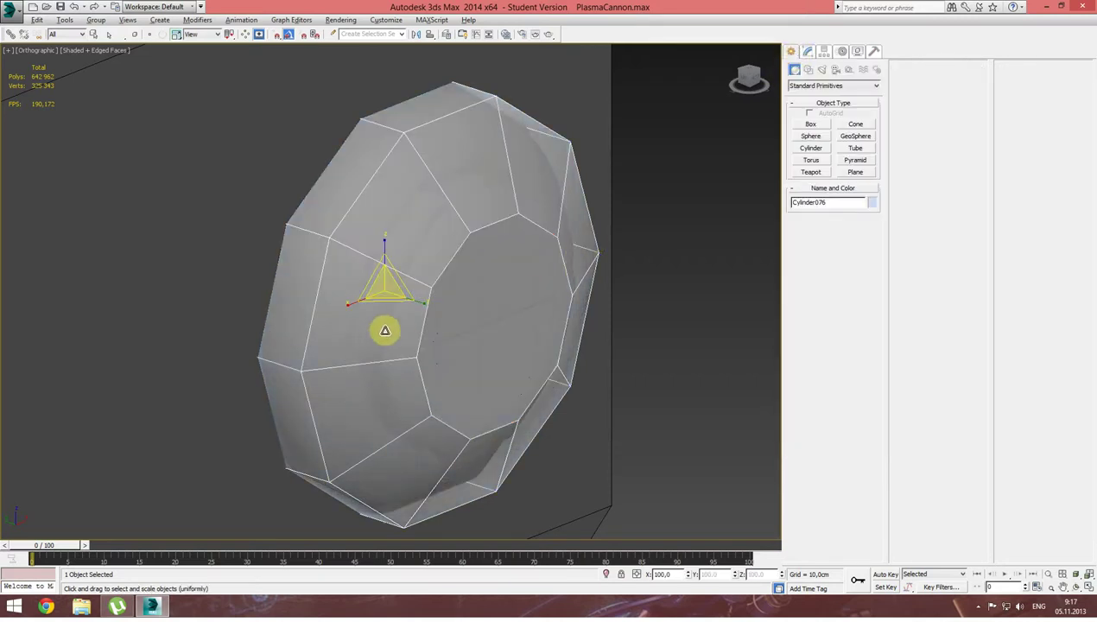
click(94, 35)
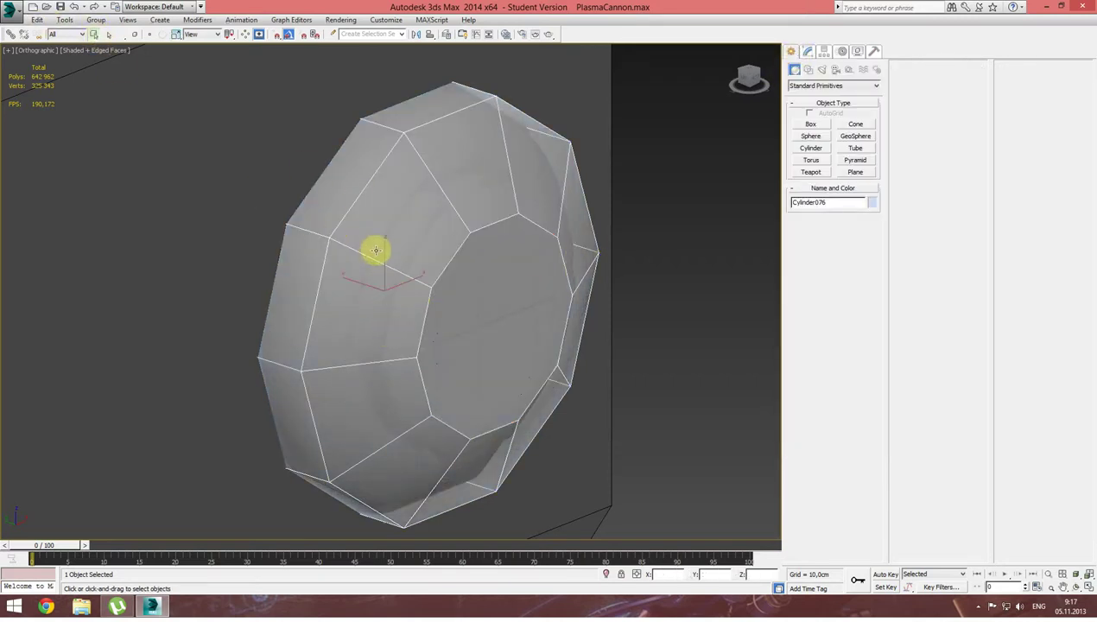
click(422, 260)
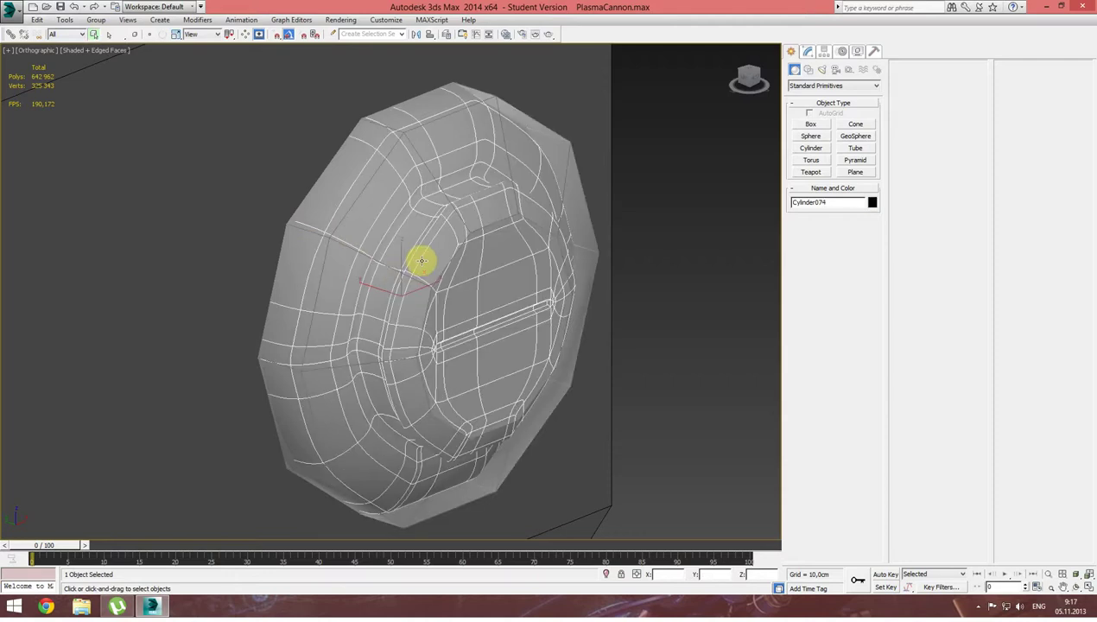
mouse_move(475, 282)
alt+middle_down()
mouse_move(443, 270)
mouse_move(454, 219)
alt+middle_up()
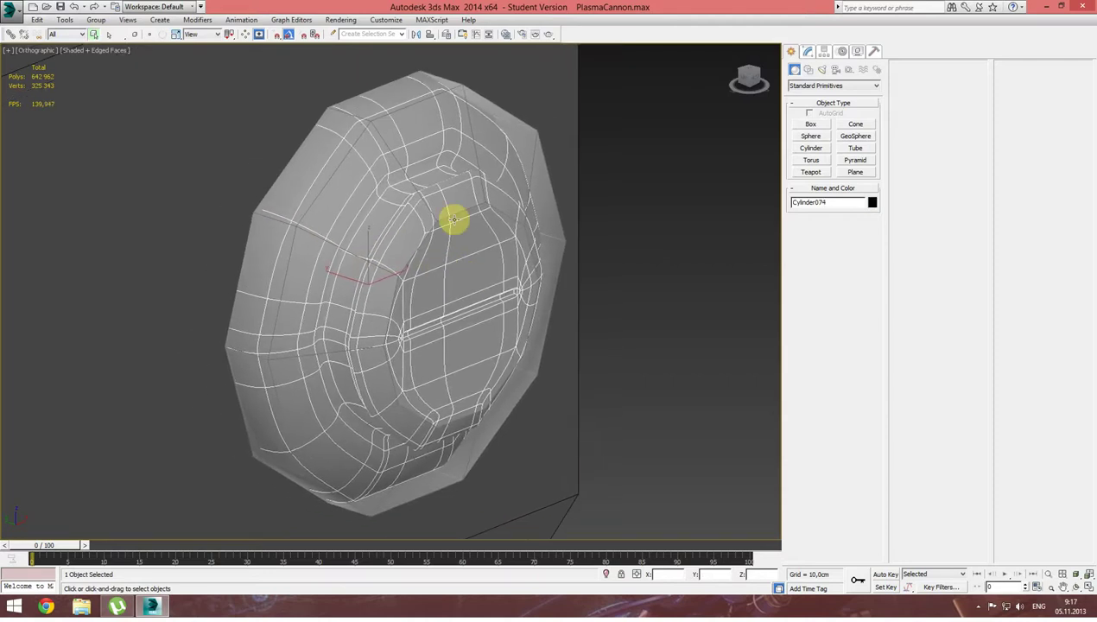
key(Delete)
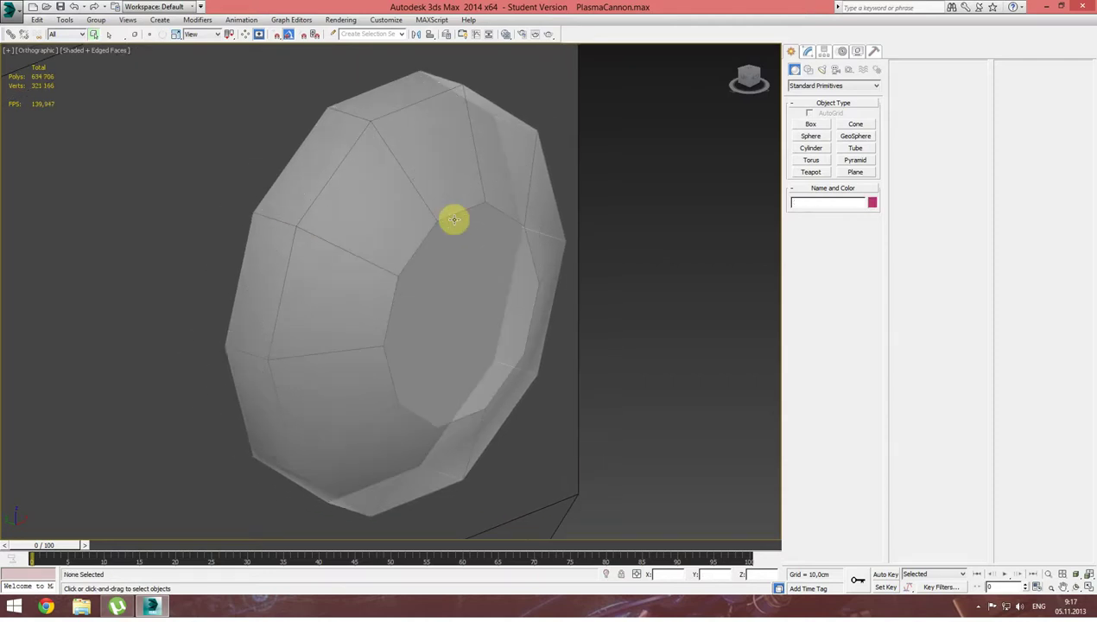
click(395, 204)
alt+middle_drag(262, 240, 293, 273)
Zoom in on the cap in Top view and undo a trial move of the whole cap.
key(t)
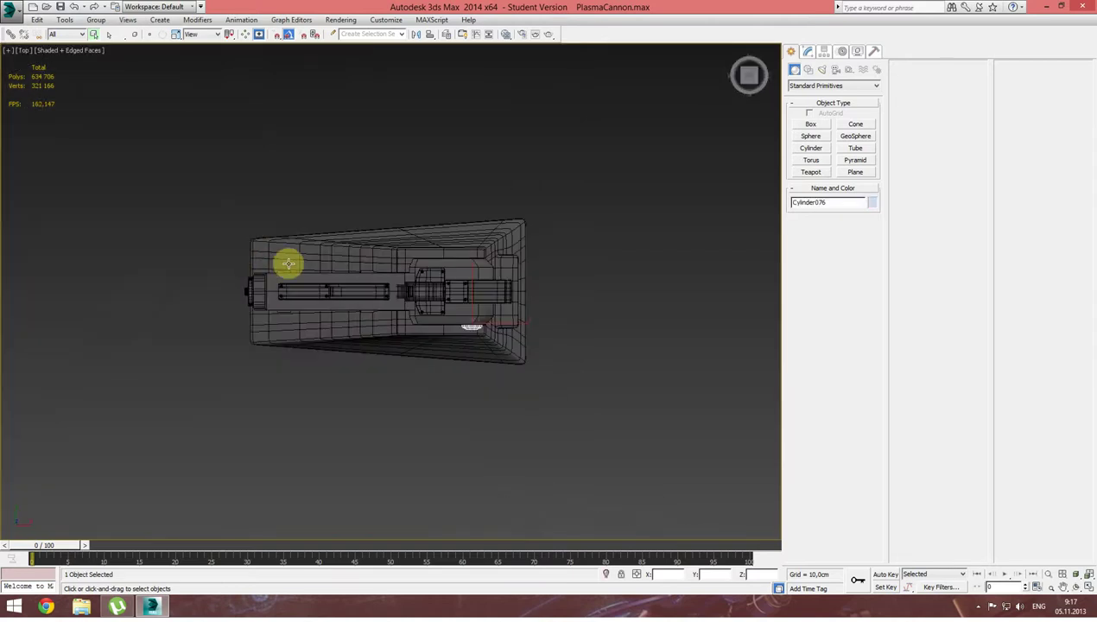
scroll(460, 159, up, 5)
scroll(467, 112, up, 4)
scroll(460, 123, up, 4)
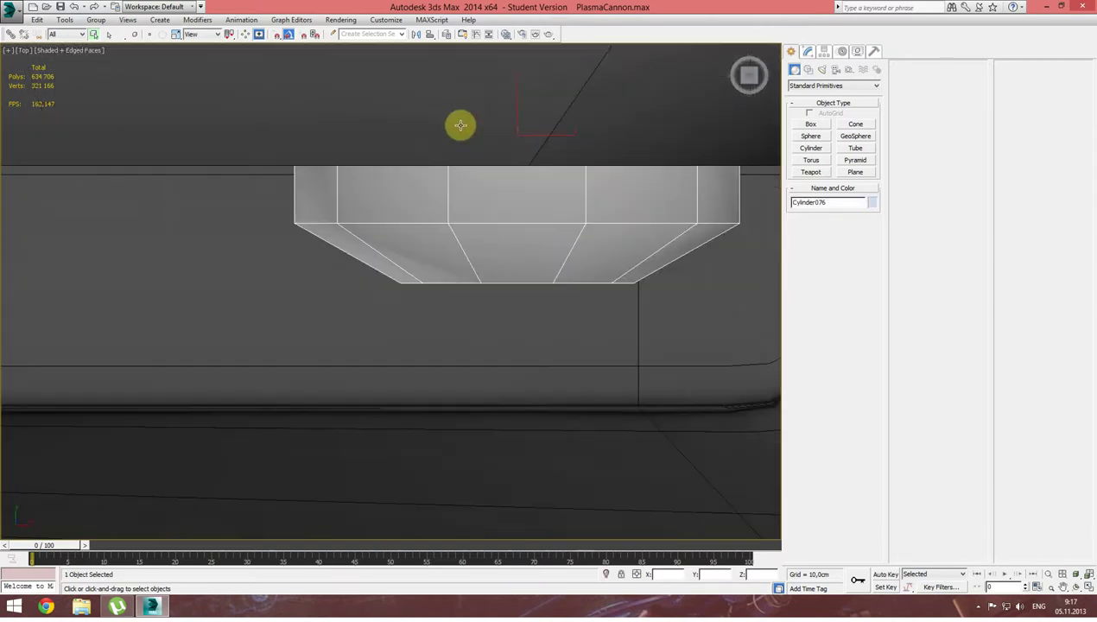
click(151, 36)
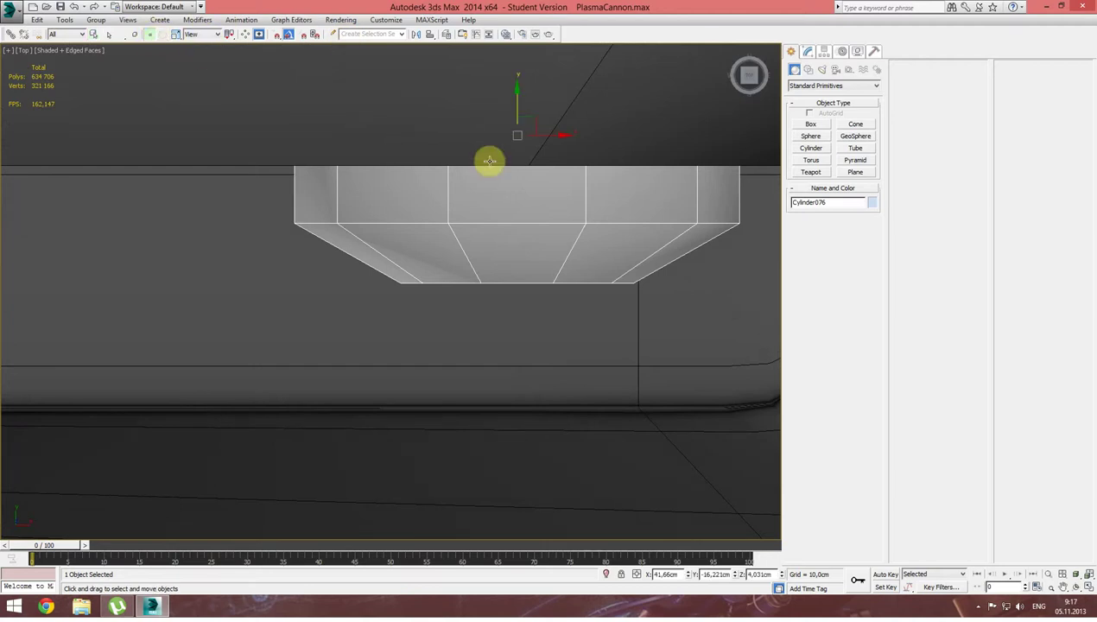
drag(515, 104, 509, 133)
key(ctrl+z)
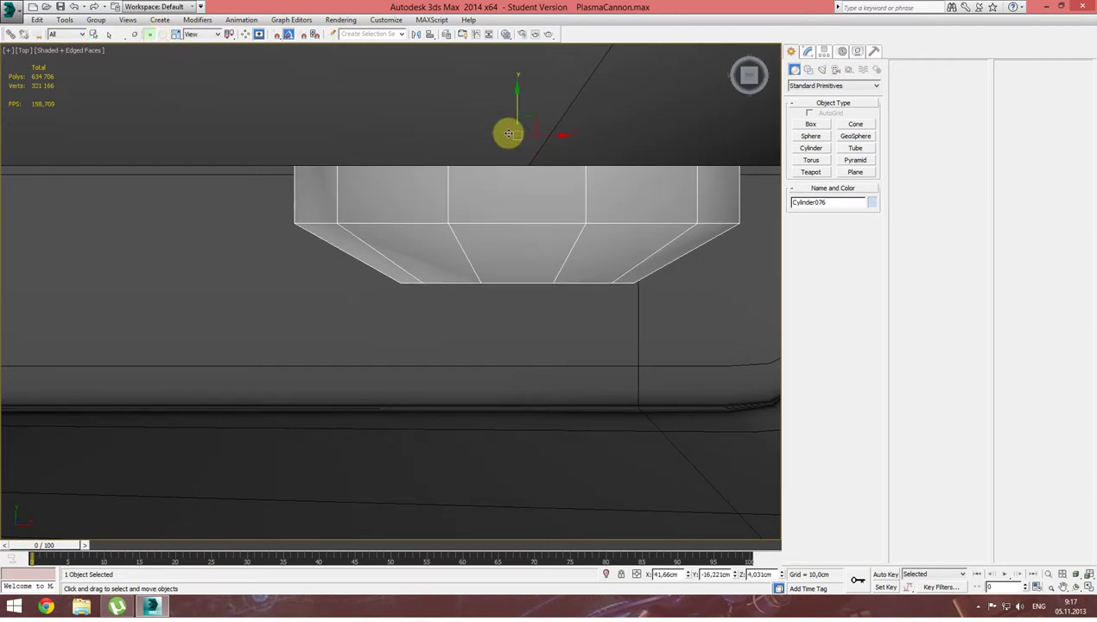
In Vertex mode, box-select Cylinder076's top row of vertices and move it down along Y.
click(808, 51)
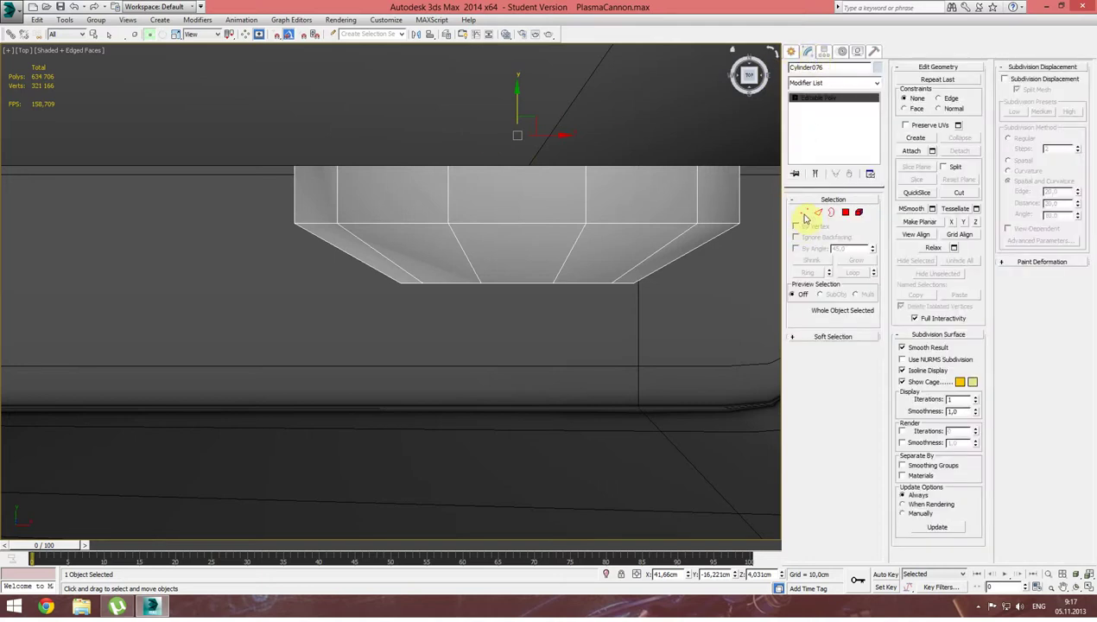
click(805, 214)
key(F3)
mouse_move(220, 83)
mouse_down()
mouse_move(749, 132)
mouse_move(762, 150)
mouse_up()
drag(516, 100, 513, 138)
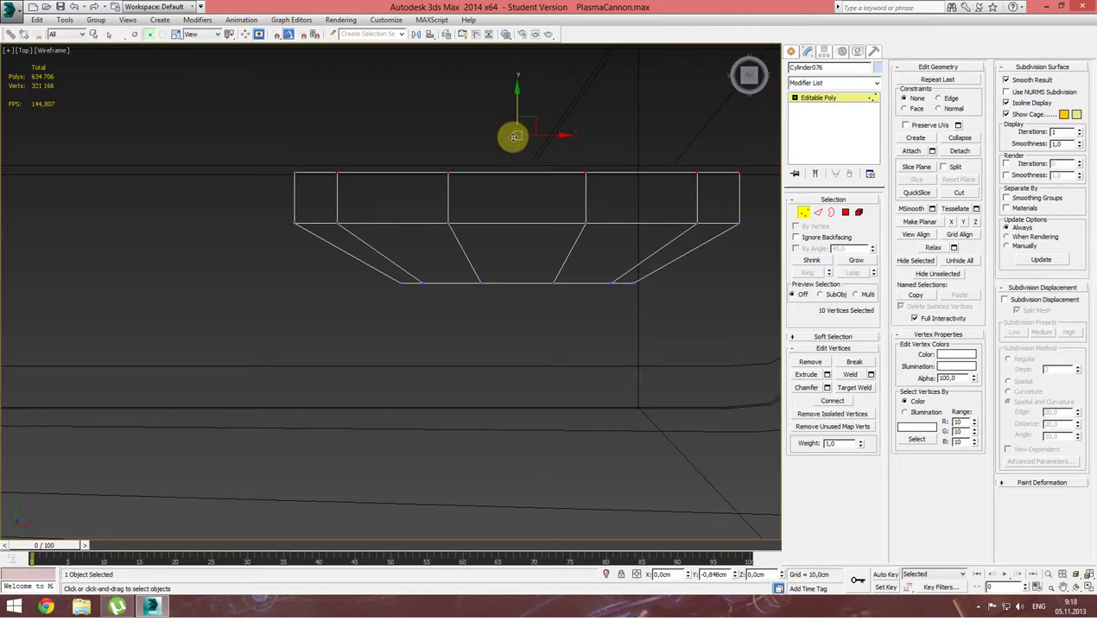
In Left view, slide the selected vertices about 0.2 cm along X to make the cap shallower.
alt+middle_drag(431, 196, 458, 142)
key(F3)
mouse_move(409, 184)
alt+middle_down()
mouse_move(469, 161)
mouse_move(478, 140)
alt+middle_up()
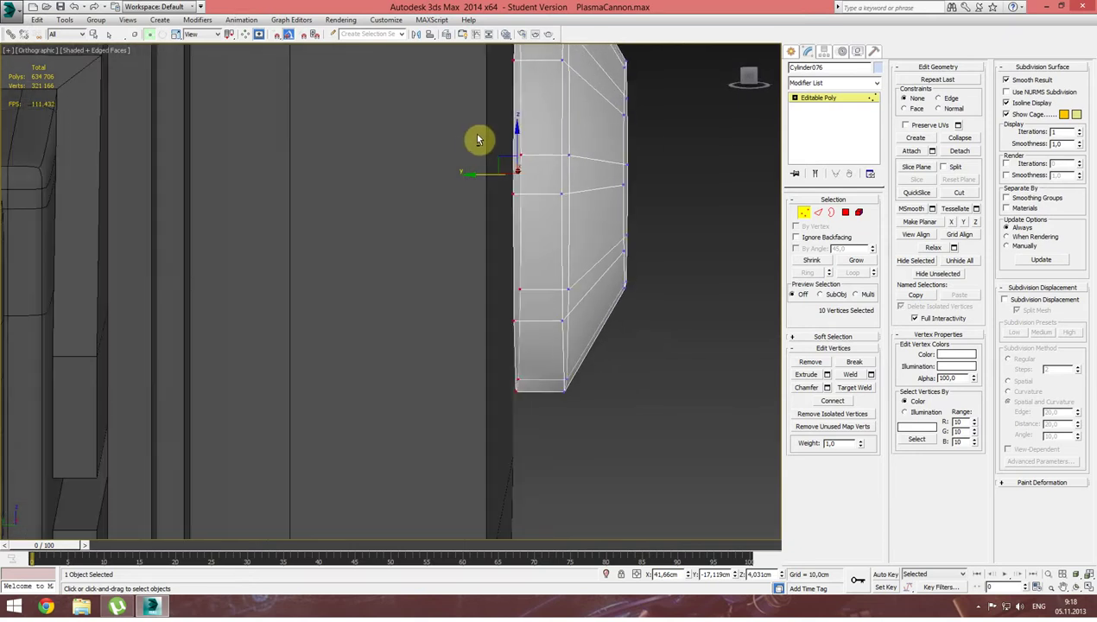
key(f)
key(l)
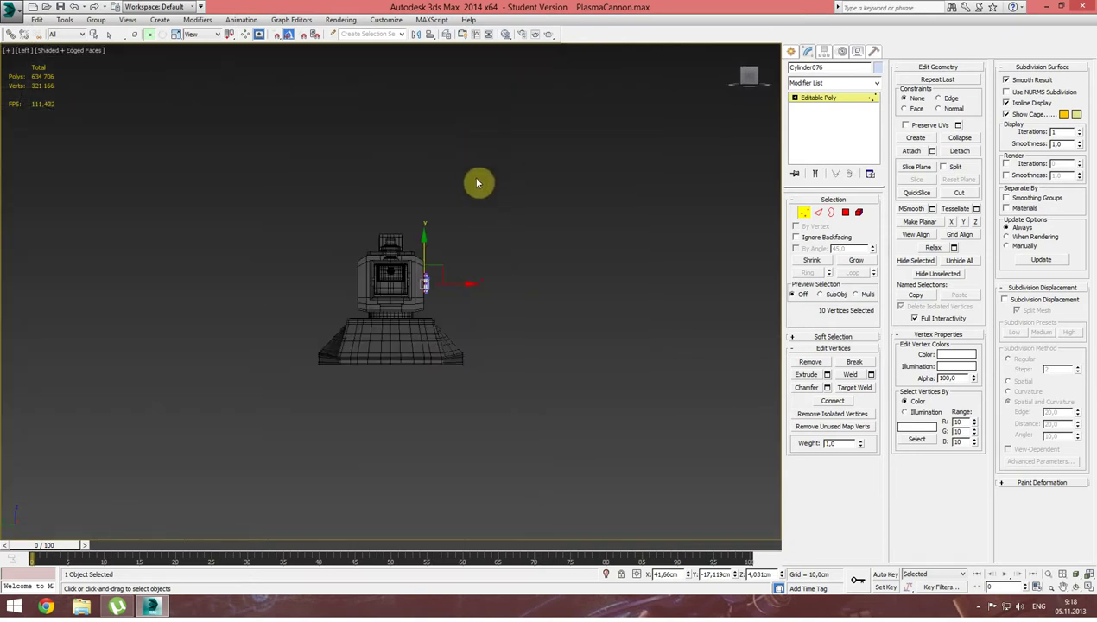
scroll(415, 259, up, 4)
scroll(423, 289, up, 4)
middle_drag(426, 303, 404, 66)
scroll(405, 65, up, 2)
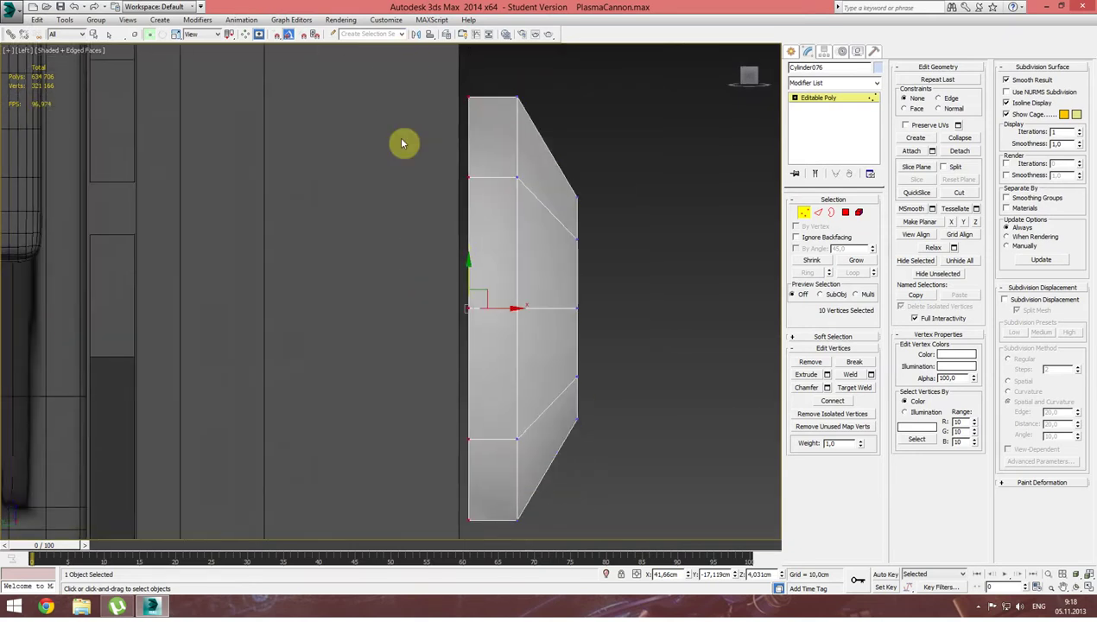
scroll(405, 66, up, 1)
drag(536, 375, 516, 378)
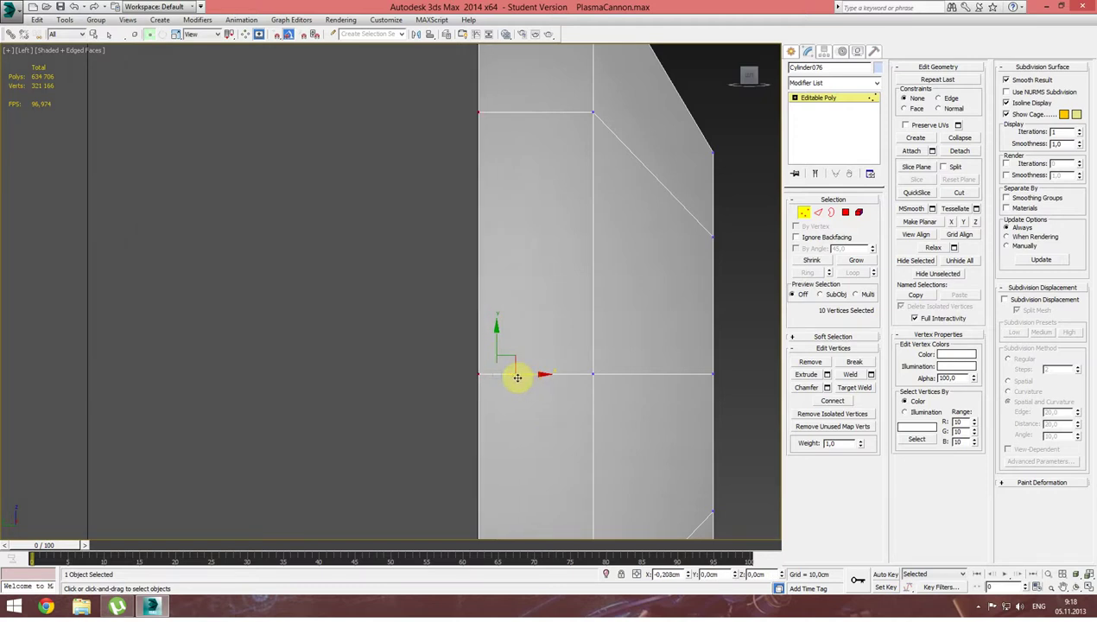
drag(517, 377, 518, 377)
Zoom out to compare the cap with the housing and deselect the vertices.
mouse_move(558, 365)
alt+middle_down()
mouse_move(527, 436)
mouse_move(560, 220)
alt+middle_up()
scroll(516, 431, down, 3)
click(560, 183)
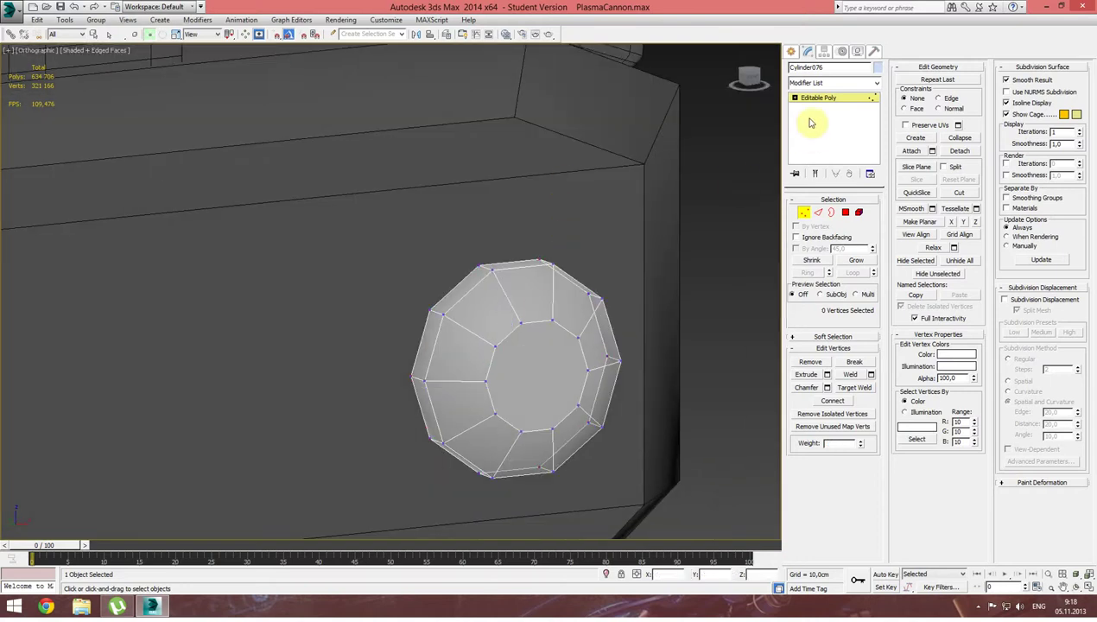
Select the turret housing Bashnya001, start a Cut from the quad menu, then cancel it.
click(806, 215)
click(583, 173)
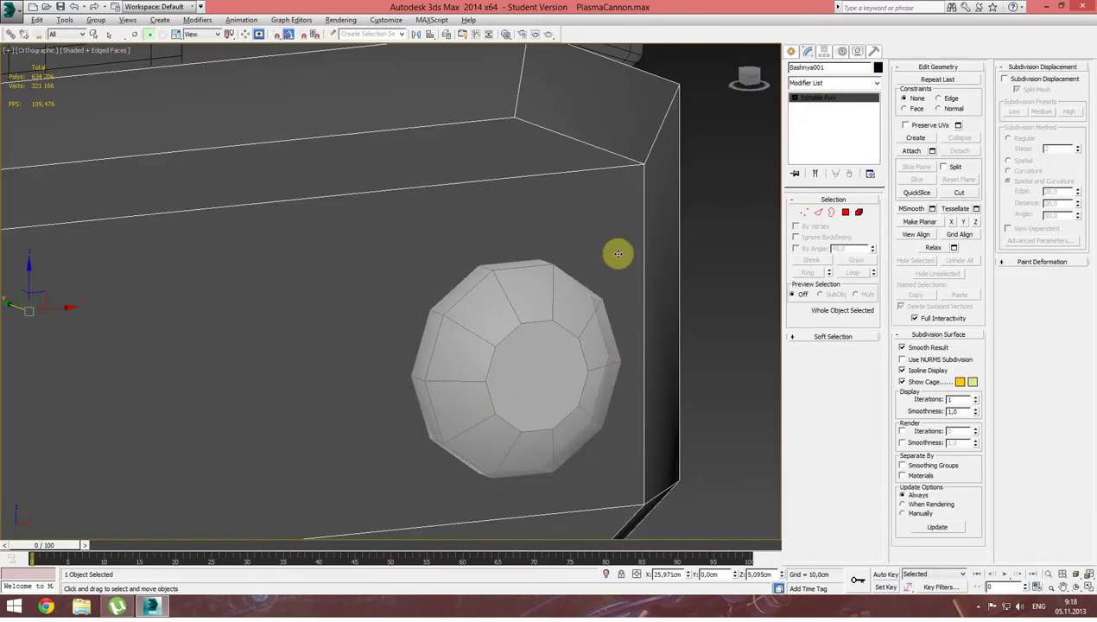
mouse_move(607, 255)
alt+middle_down()
mouse_move(575, 252)
mouse_move(588, 257)
alt+middle_up()
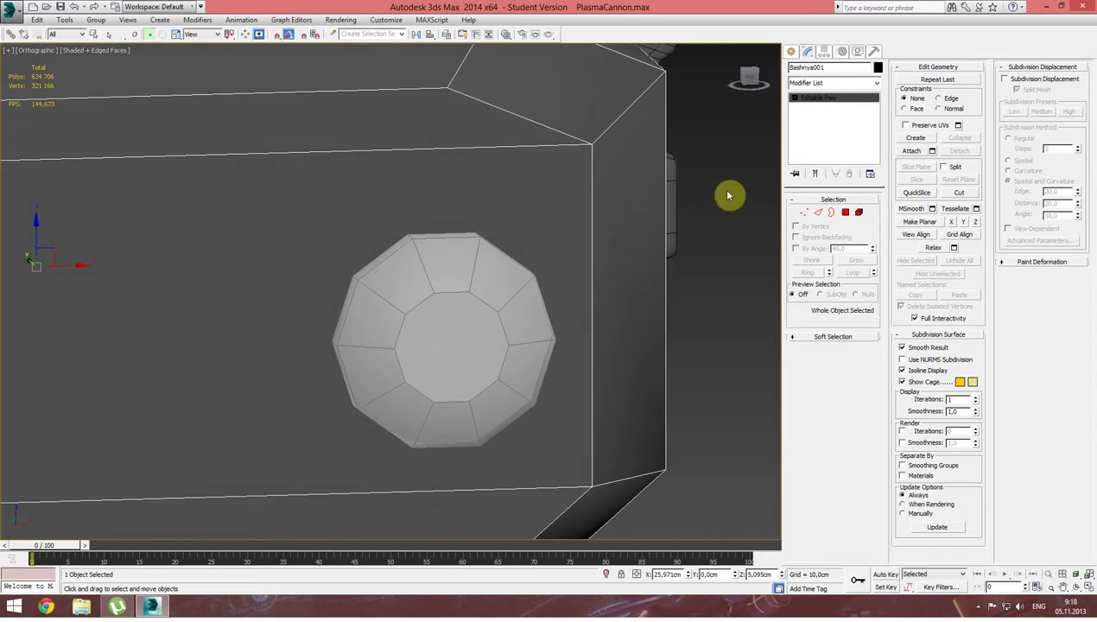
right_click(513, 164)
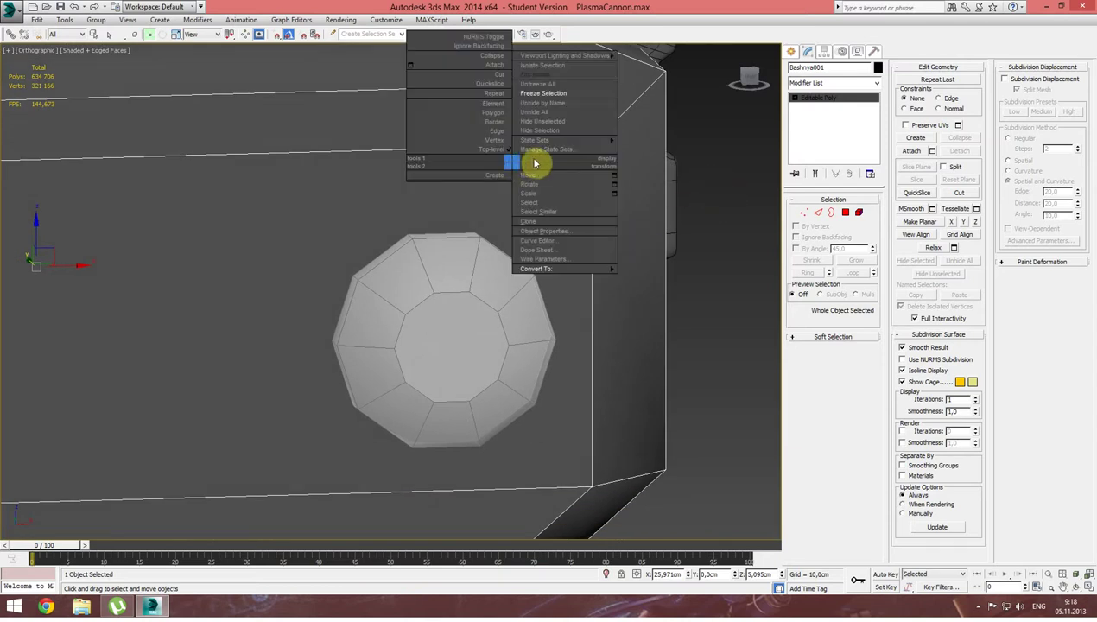
click(497, 73)
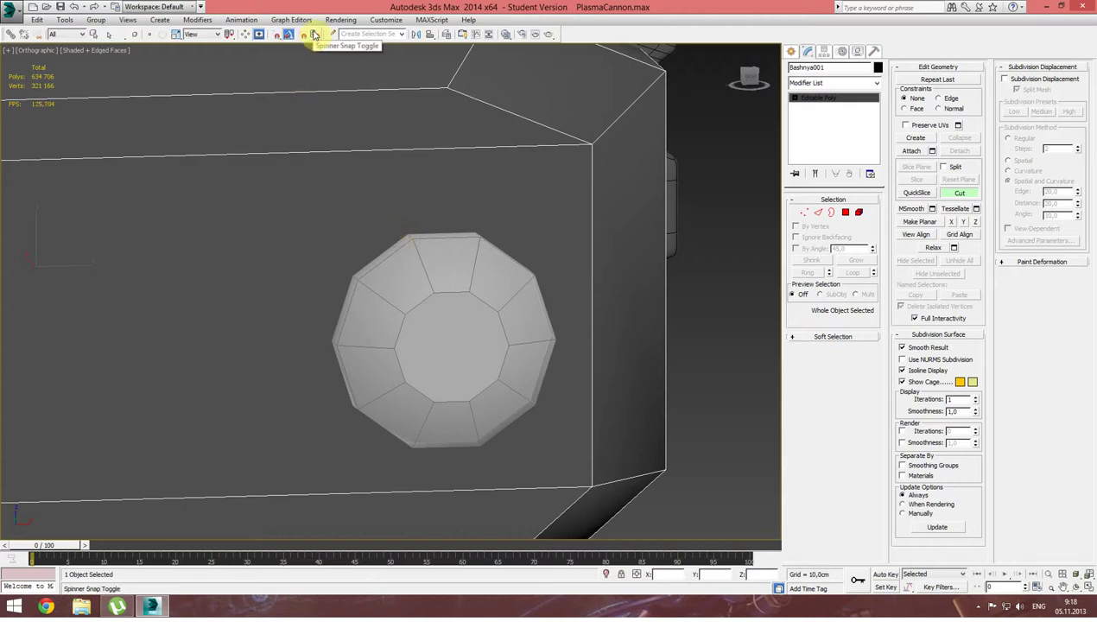
click(314, 35)
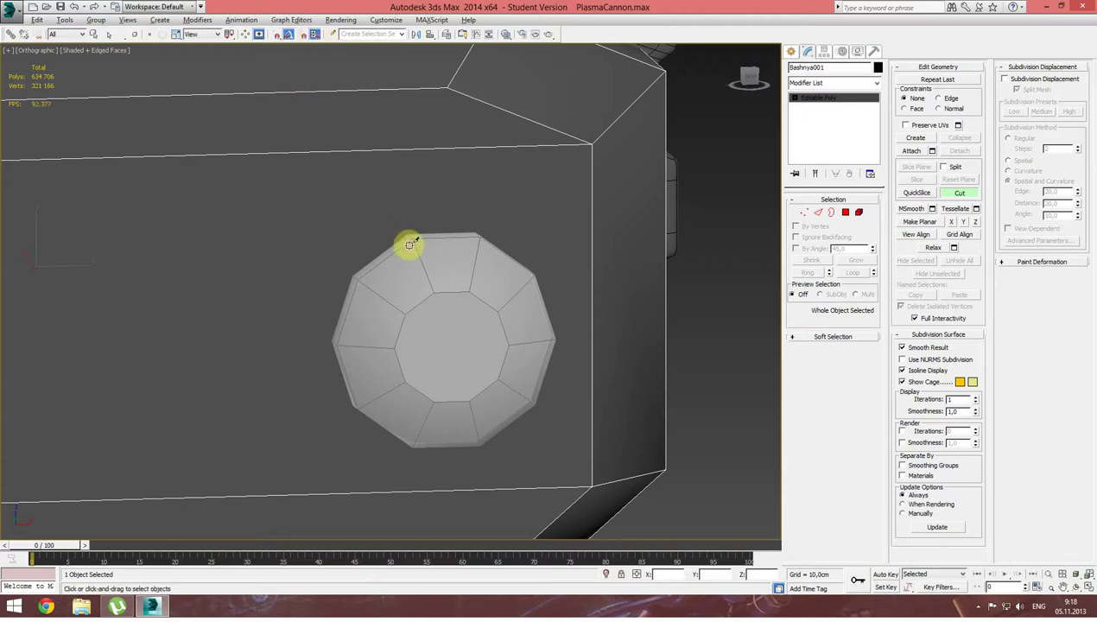
alt+middle_drag(407, 243, 449, 268)
right_click(450, 258)
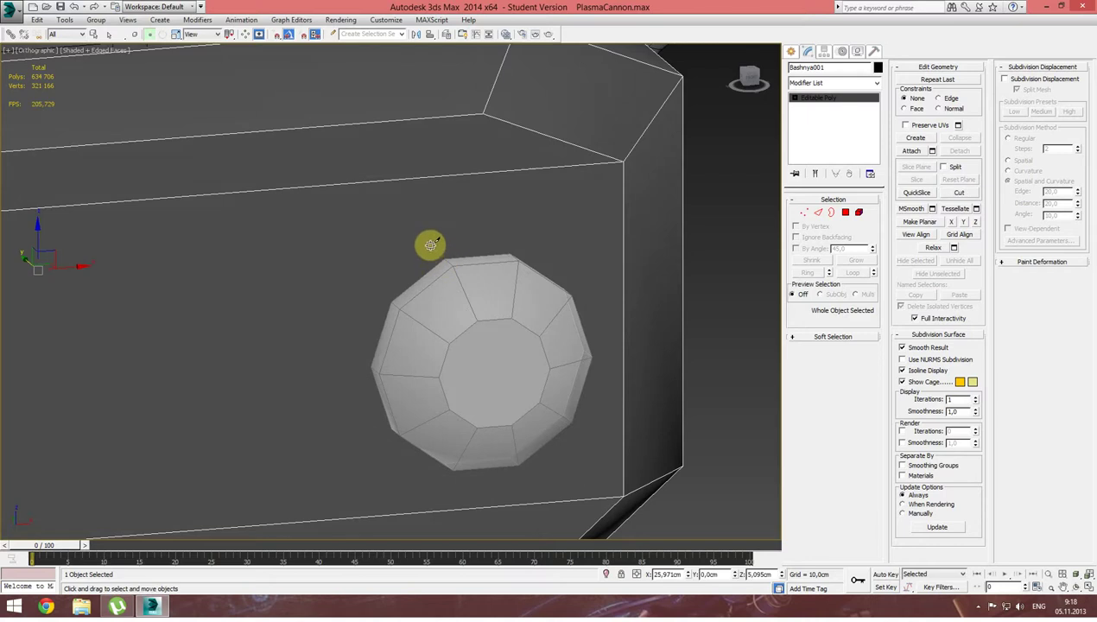
Turn on the Snaps Toggle and reopen Grid and Snap Settings to set snap types.
right_click(313, 33)
key(Escape)
right_click(280, 36)
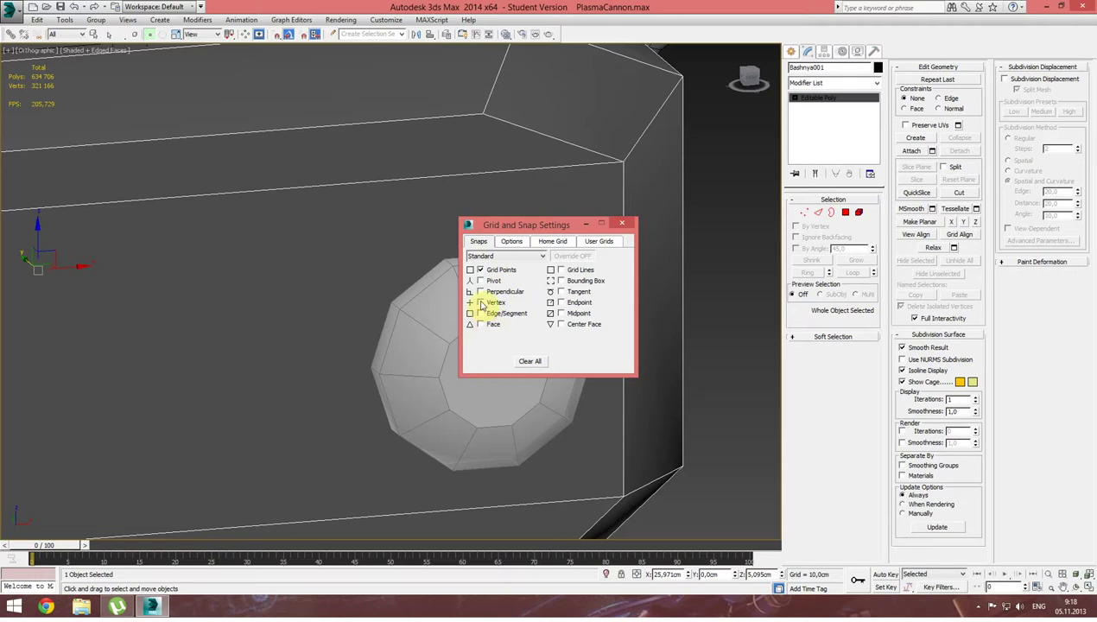
click(622, 223)
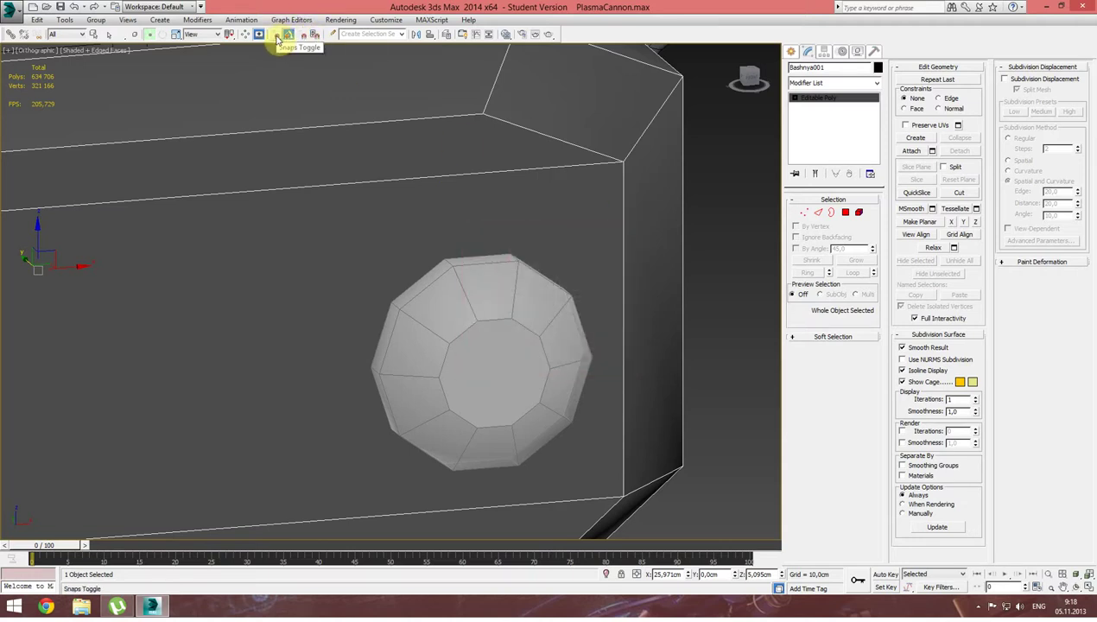
click(278, 36)
right_click(278, 36)
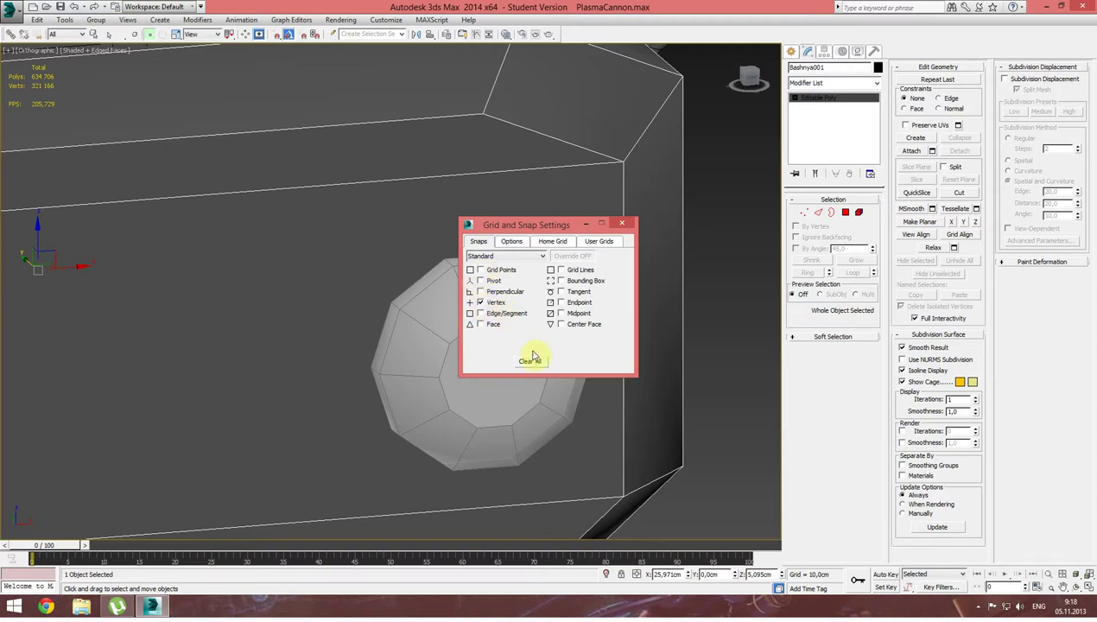
Close Grid and Snap Settings, enable vertex snapping, and start the Cut tool from the quad menu.
click(626, 224)
click(274, 35)
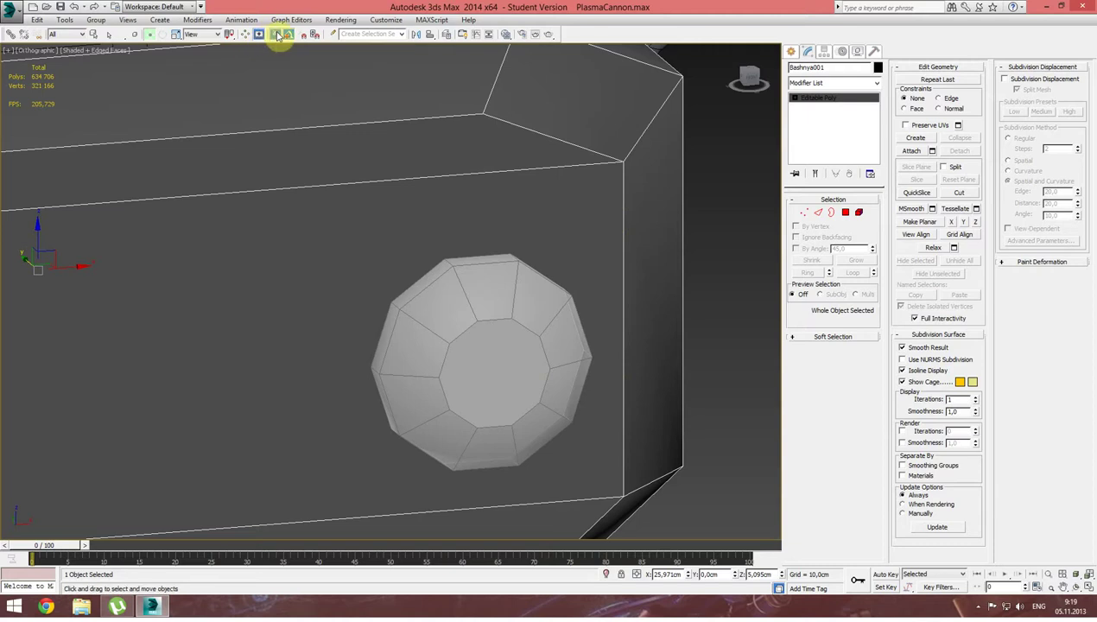
right_click(444, 259)
click(432, 201)
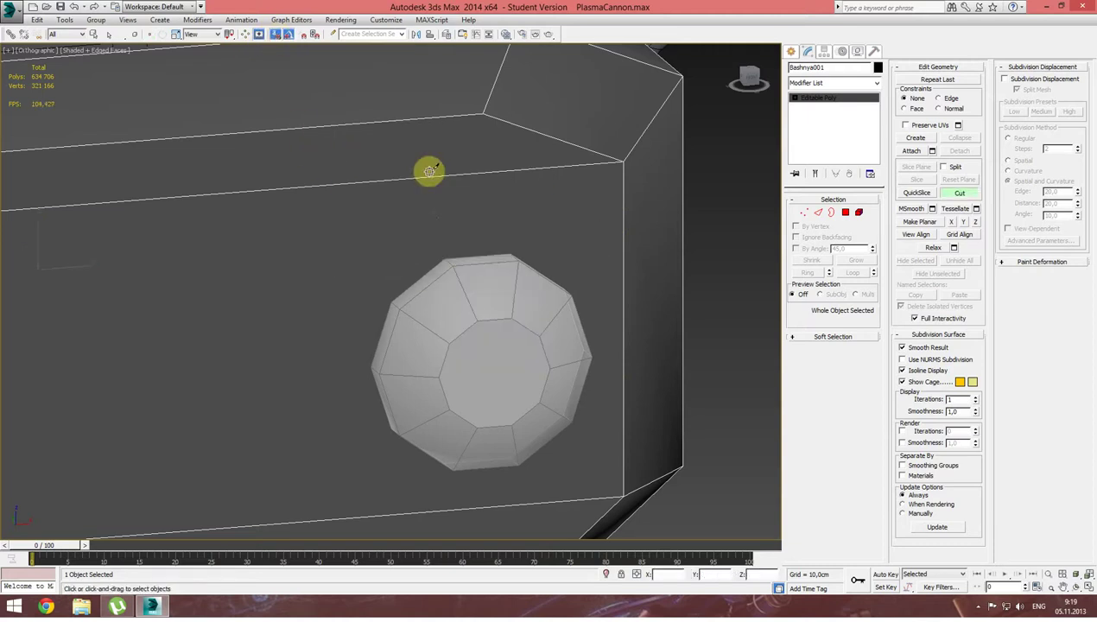
Cut edges from the box face corners to the octagonal barrel's vertices.
click(512, 255)
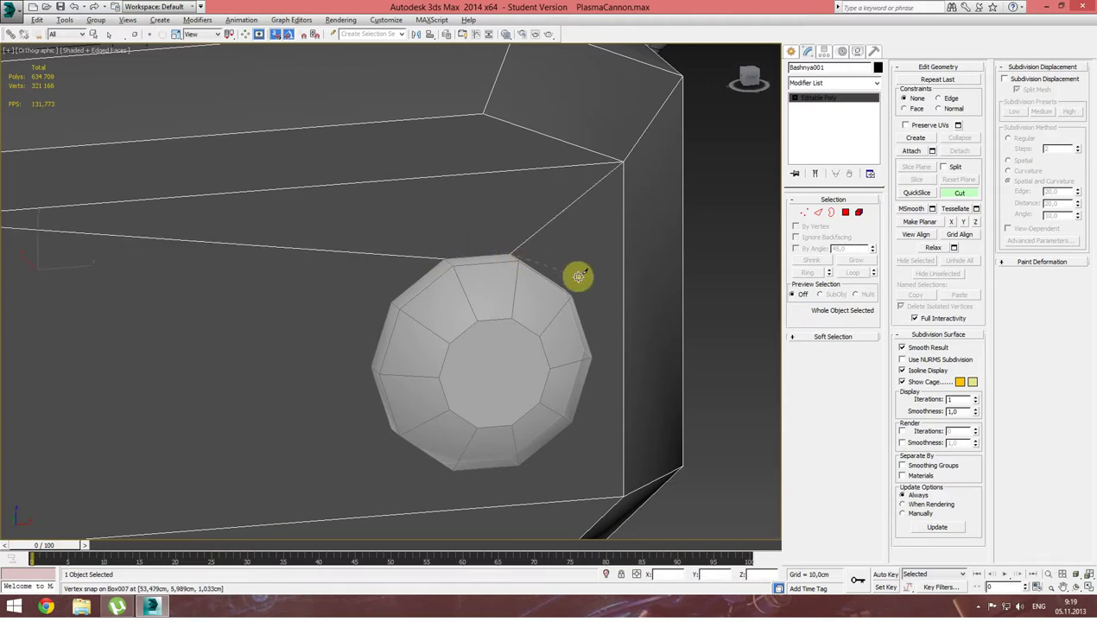
alt+middle_drag(579, 277, 527, 277)
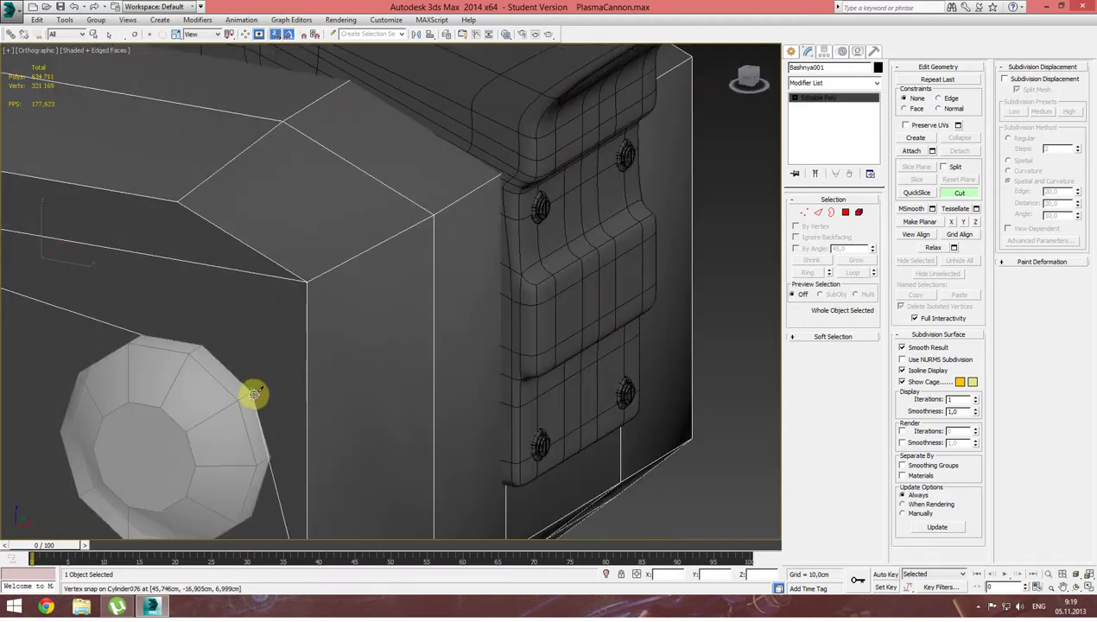
alt+middle_drag(275, 454, 277, 422)
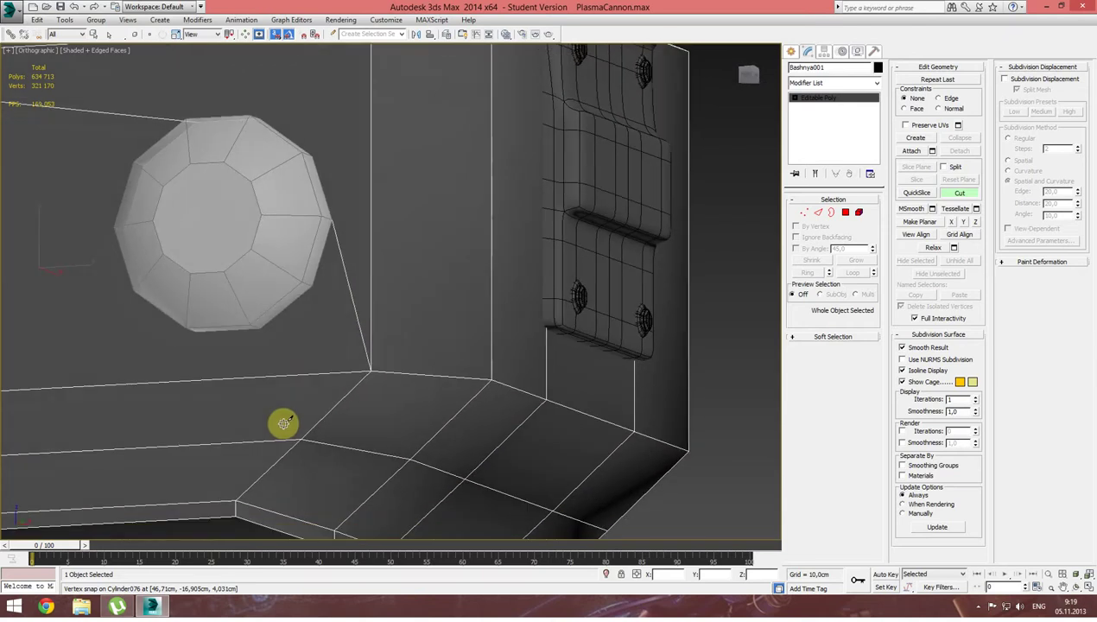
click(313, 288)
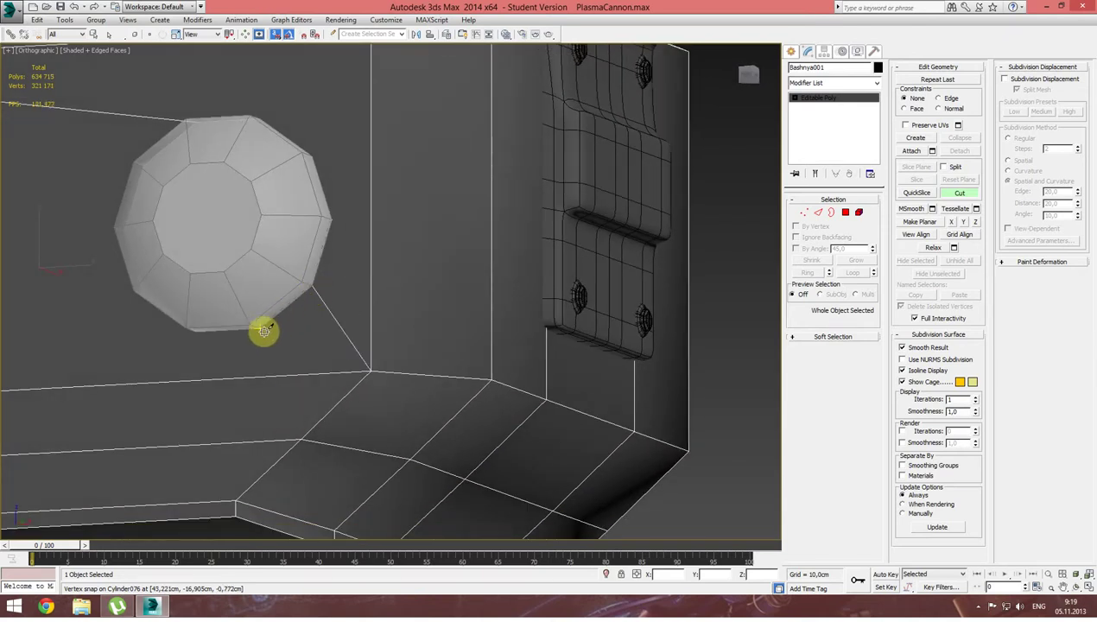
alt+middle_drag(201, 343, 272, 340)
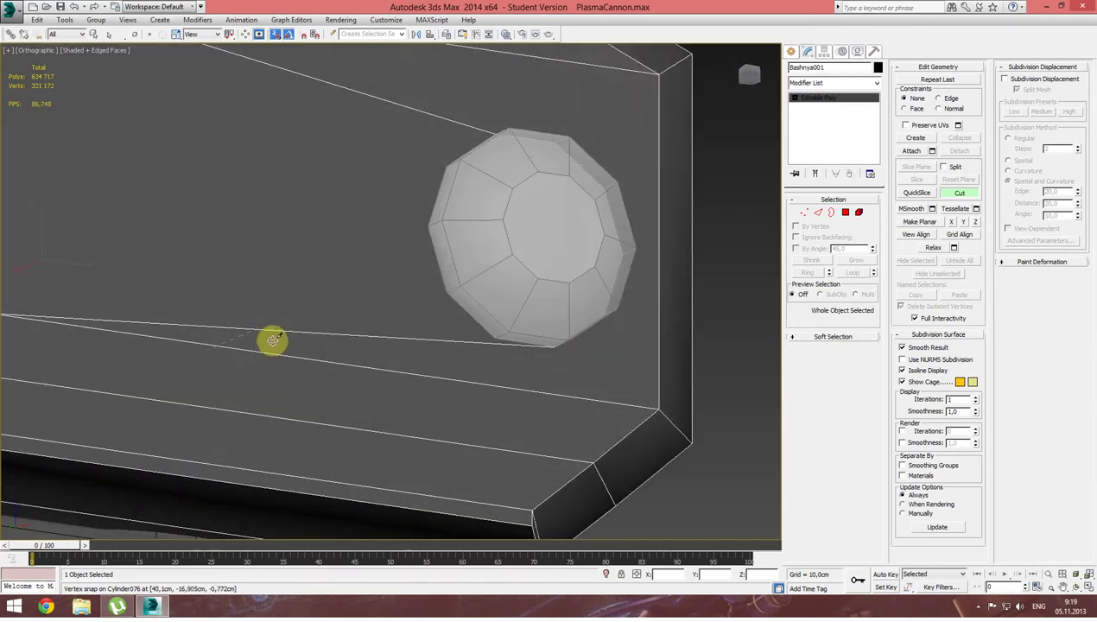
click(501, 327)
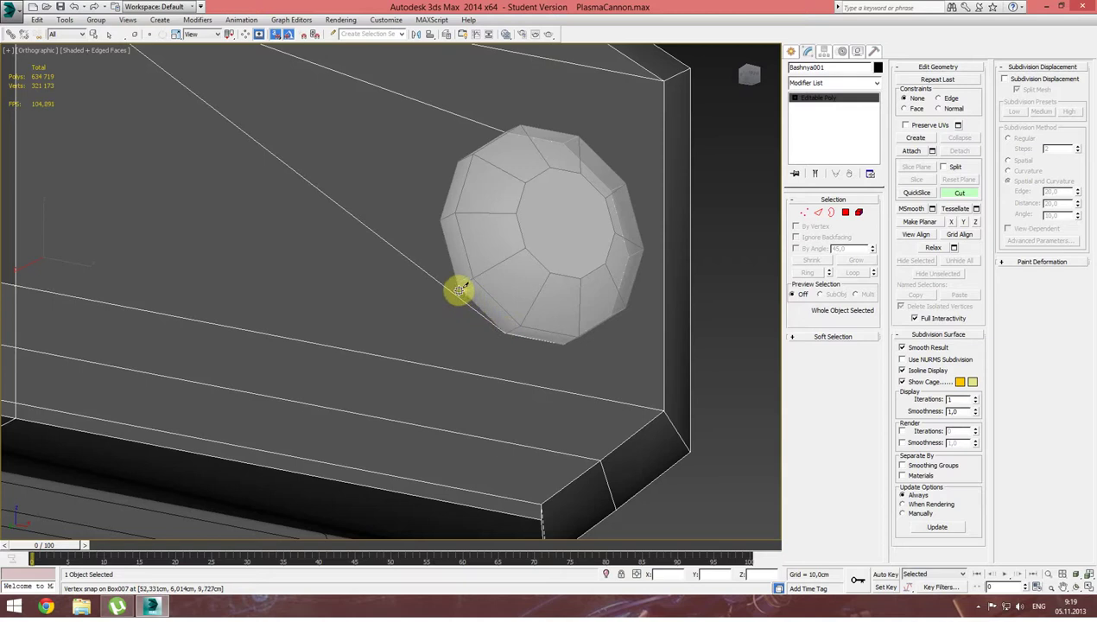
click(439, 220)
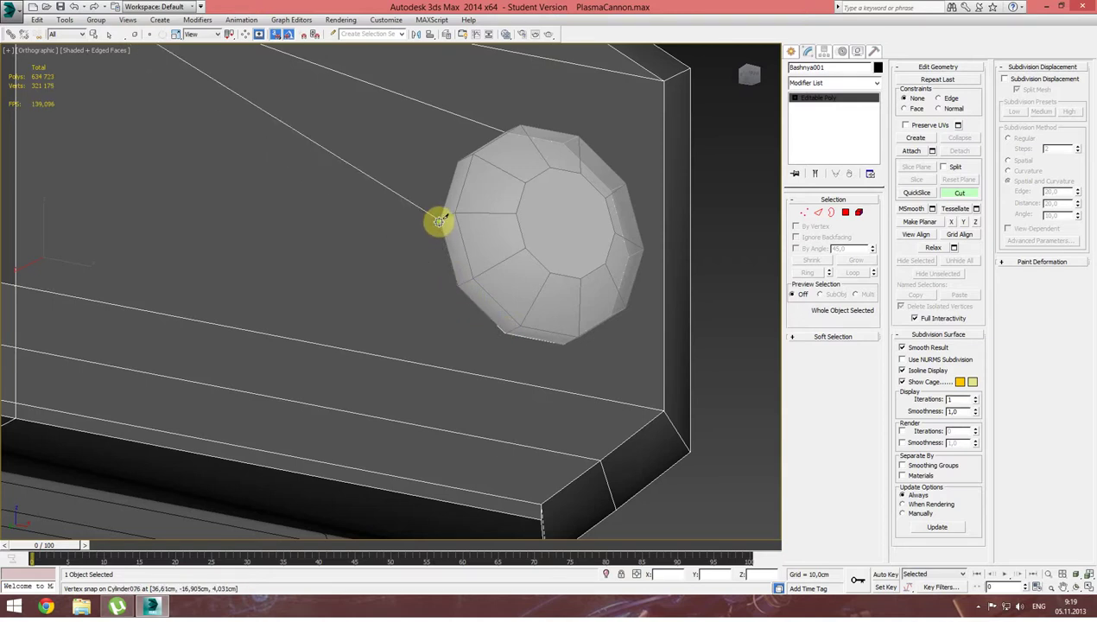
alt+middle_drag(417, 277, 449, 294)
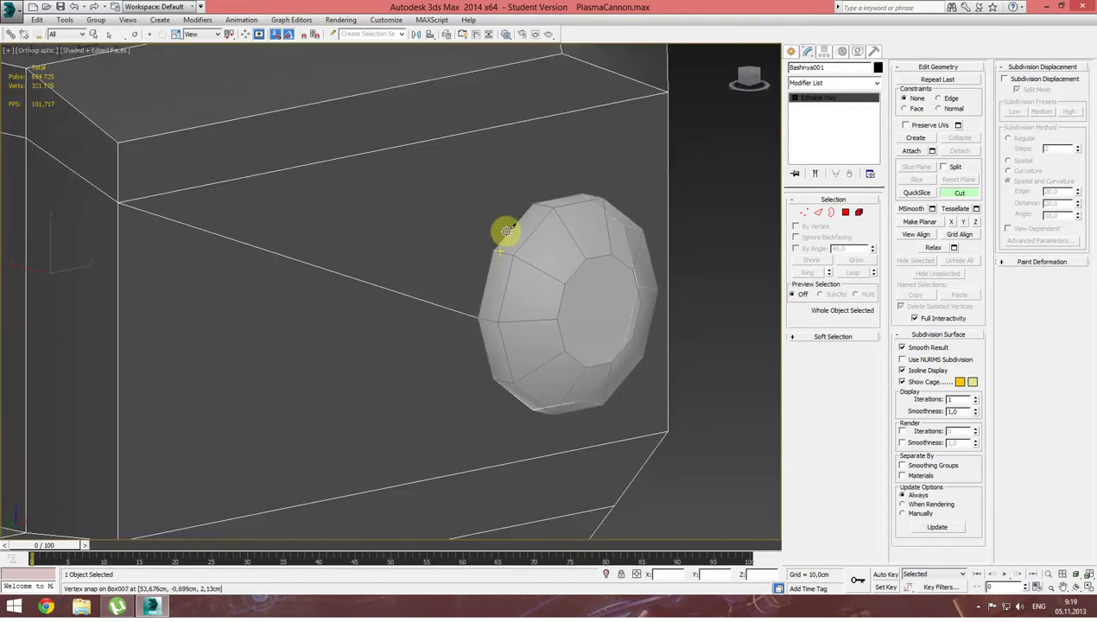
mouse_move(372, 267)
alt+middle_down()
mouse_move(399, 303)
mouse_move(419, 294)
mouse_move(453, 335)
mouse_move(396, 323)
mouse_move(429, 313)
alt+middle_up()
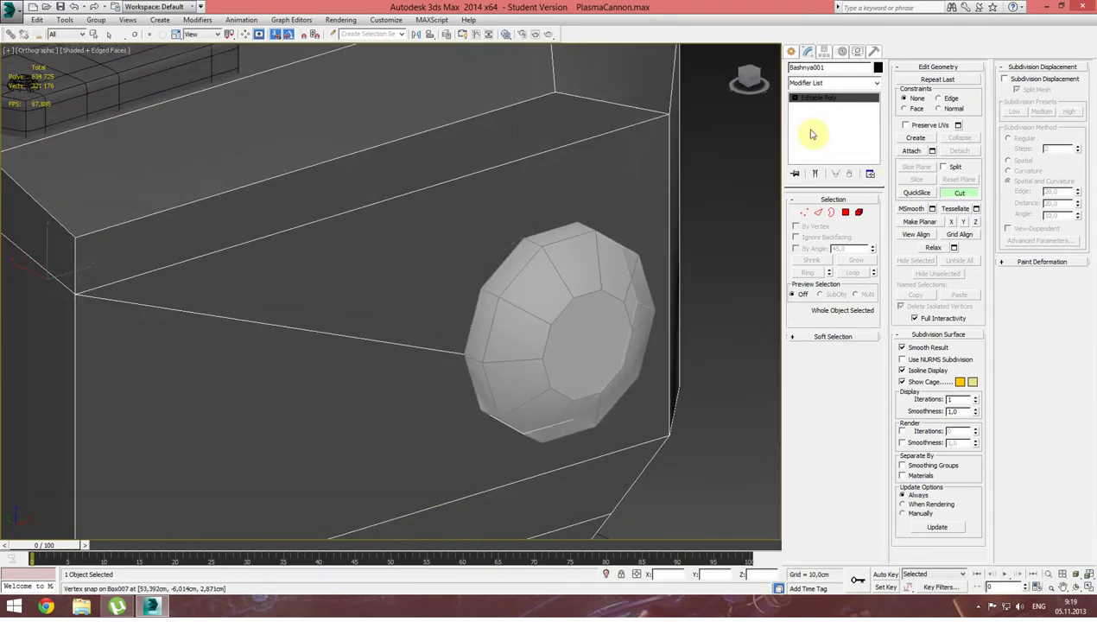
click(791, 52)
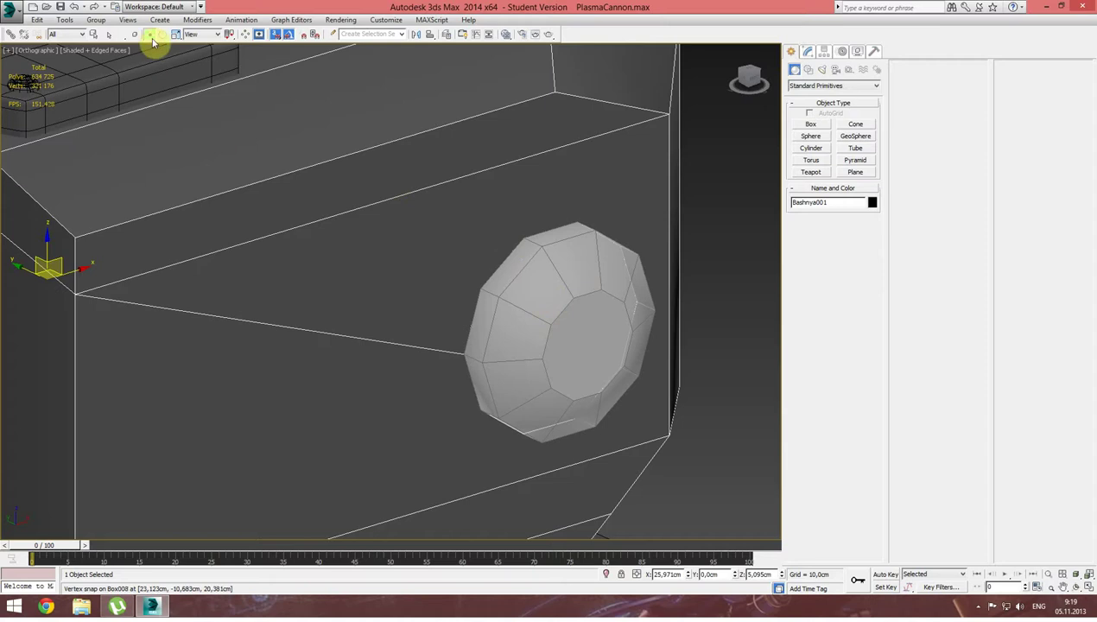
With 3D vertex snap on, move Cylinder076 onto the octagon outline cut into the box face.
click(288, 34)
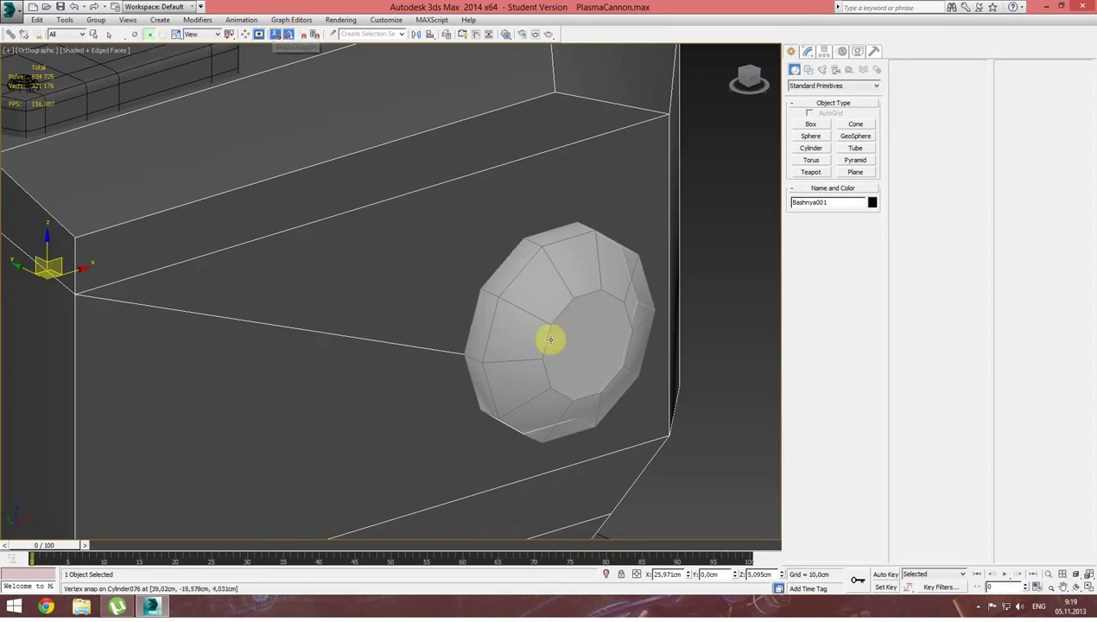
mouse_move(550, 332)
mouse_down()
mouse_move(690, 393)
mouse_move(616, 399)
mouse_up()
alt+middle_drag(584, 399, 600, 399)
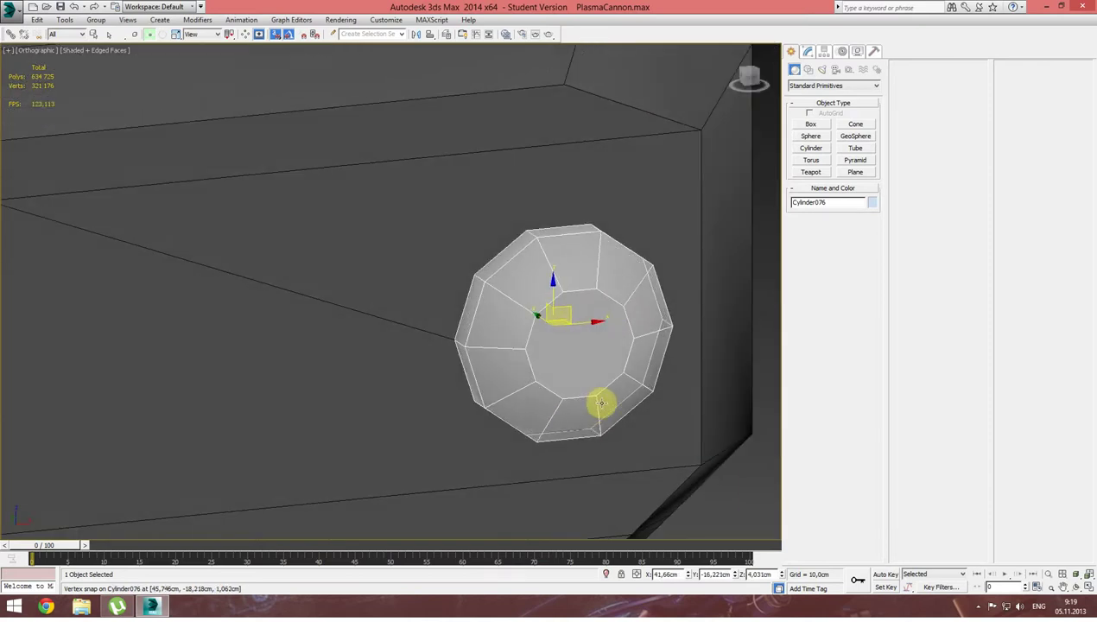
Select Bashnya001 in the Modify panel and activate Attach.
click(635, 138)
click(808, 51)
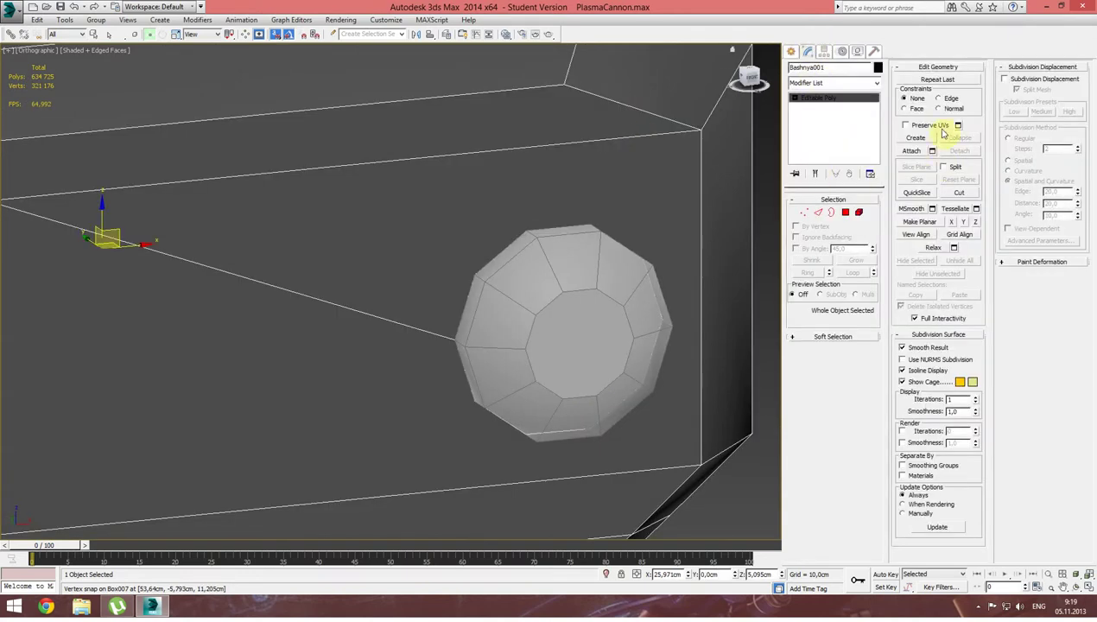
click(916, 152)
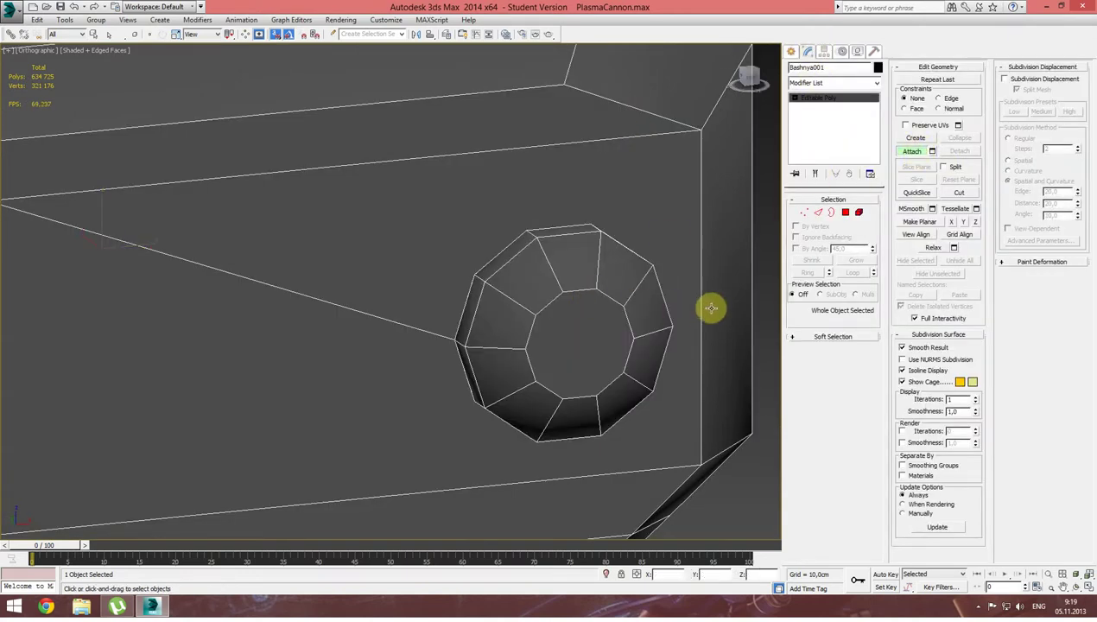
mouse_move(710, 306)
alt+middle_down()
mouse_move(728, 313)
mouse_move(854, 252)
alt+middle_up()
Attach the cylinder to the box, then hide unselected and hide the cylinder element.
click(859, 212)
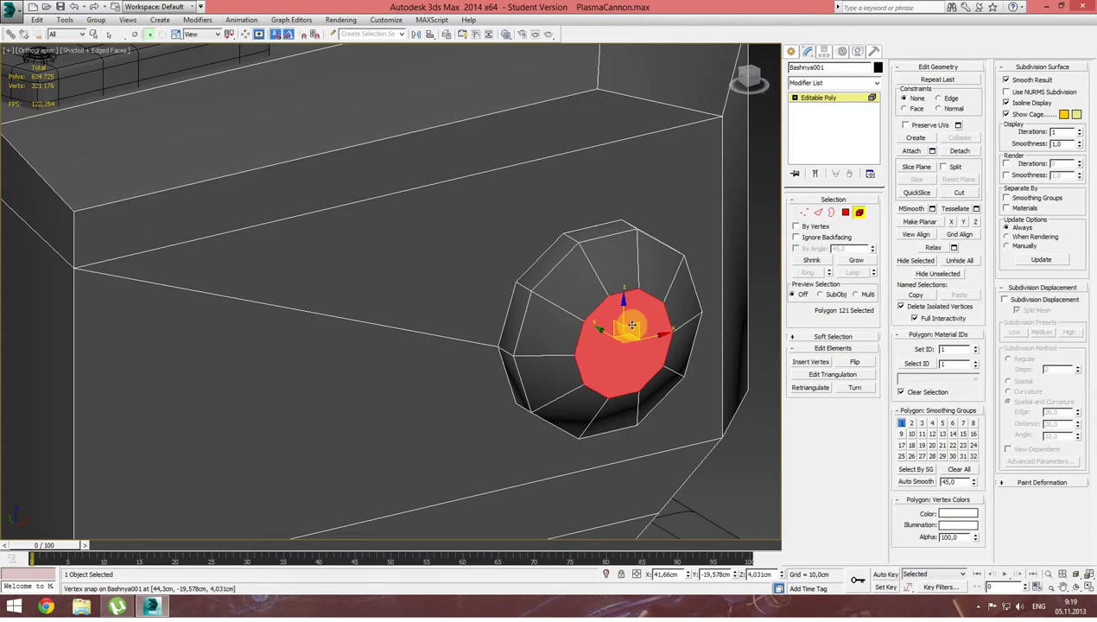
click(606, 268)
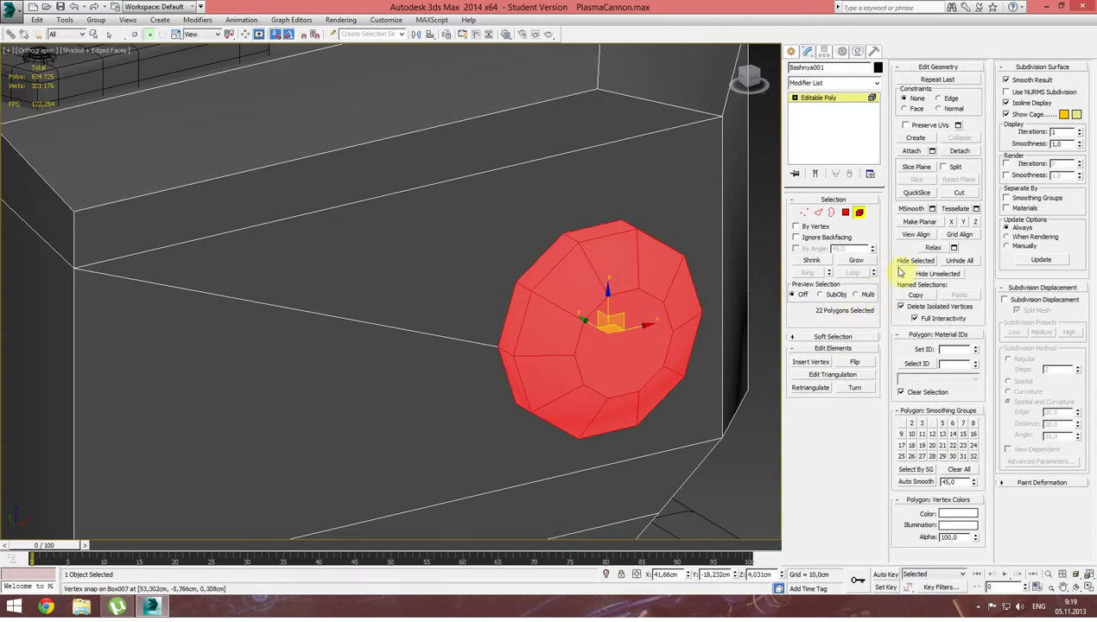
right_click(601, 318)
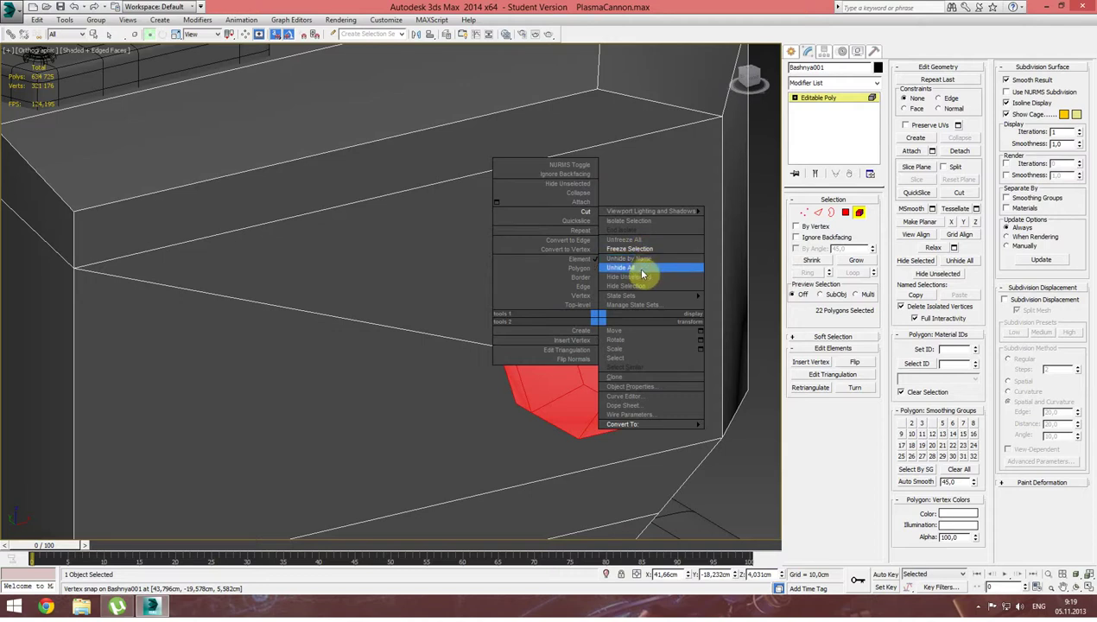
click(640, 277)
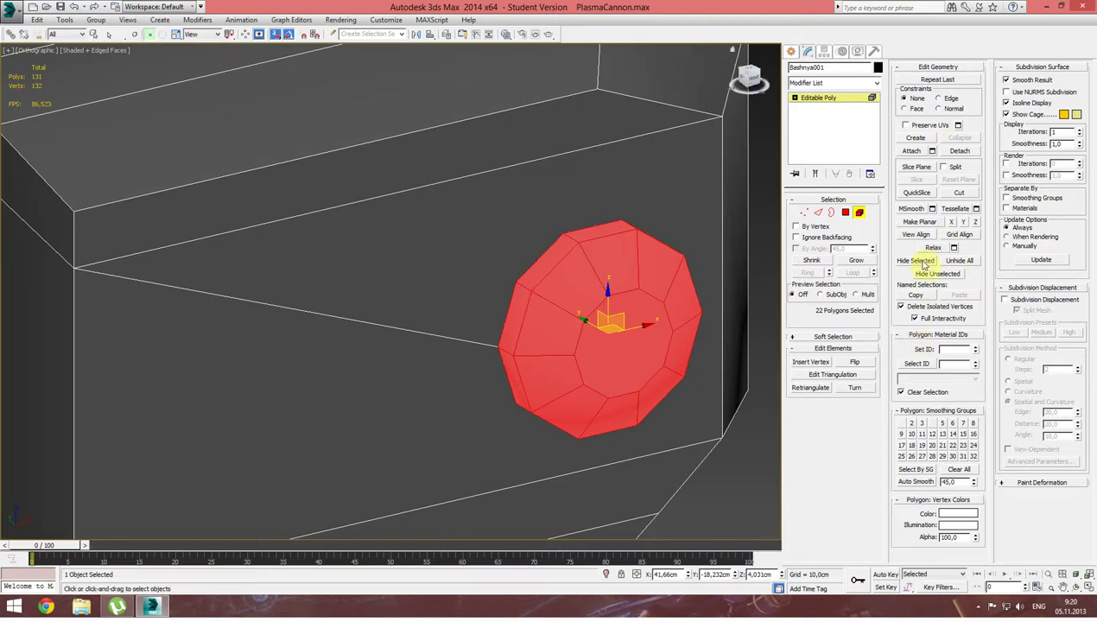
click(922, 264)
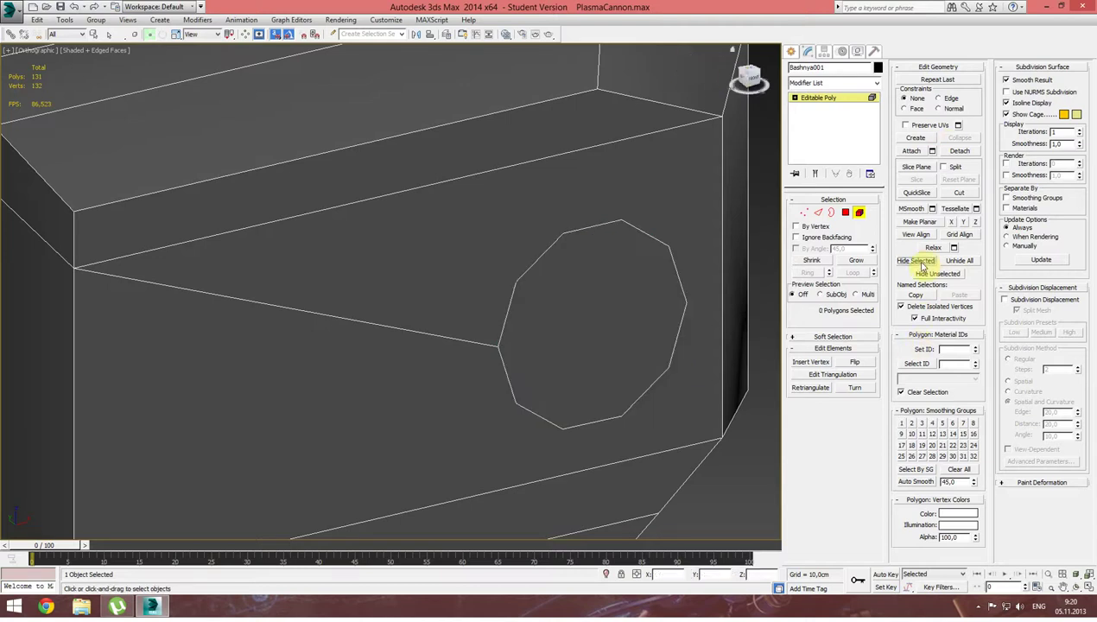
Delete the octagonal polygon on the front plate to leave an opening.
middle_drag(653, 299, 656, 288)
click(658, 287)
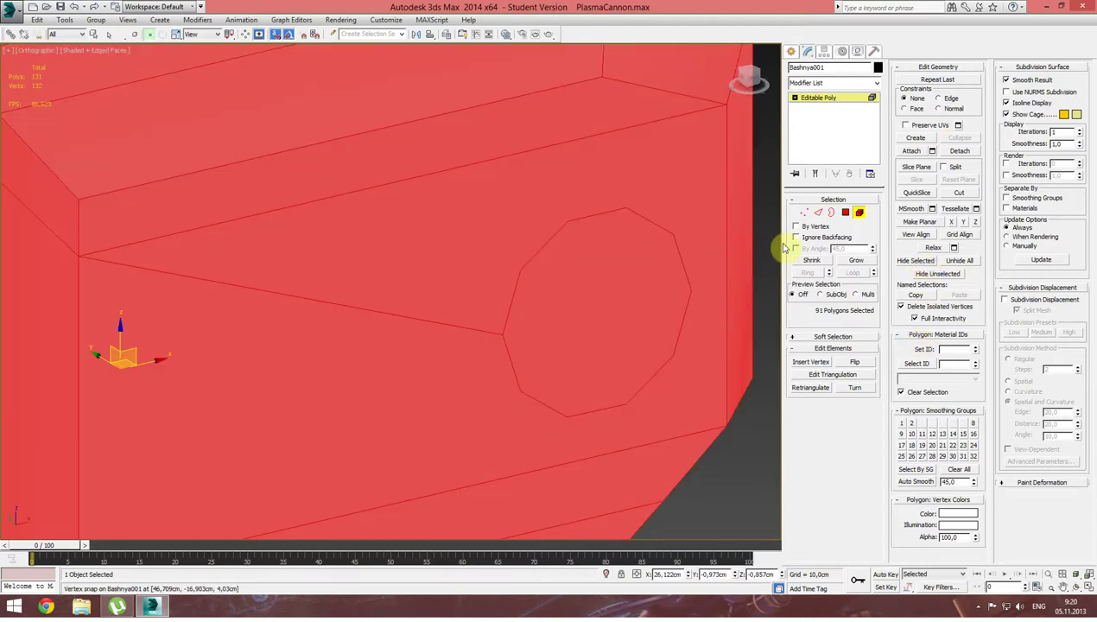
click(845, 211)
click(606, 283)
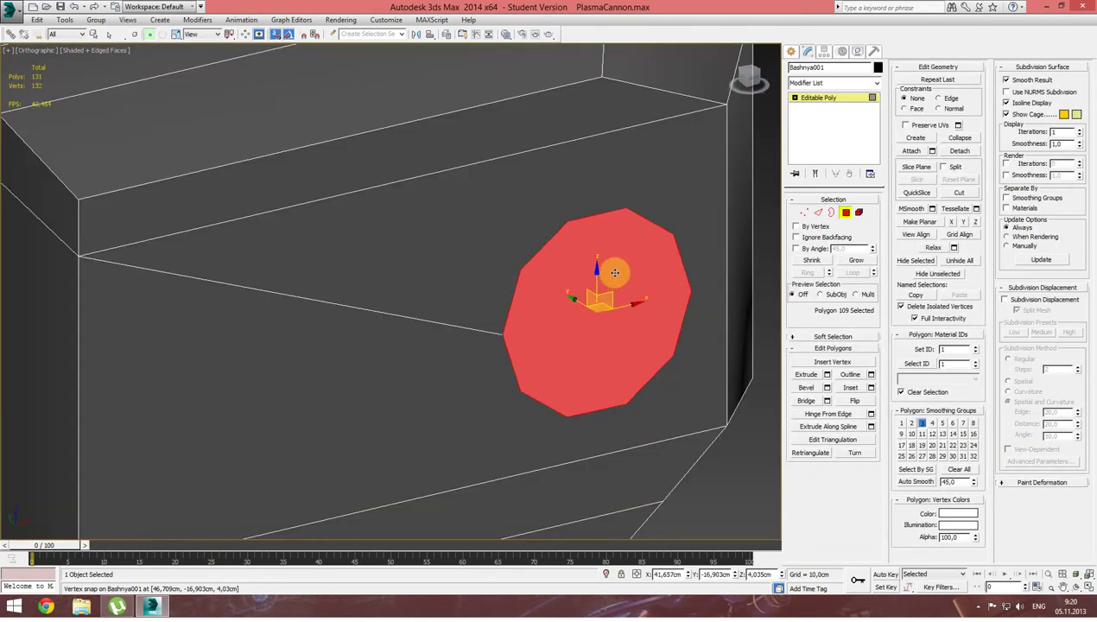
key(Delete)
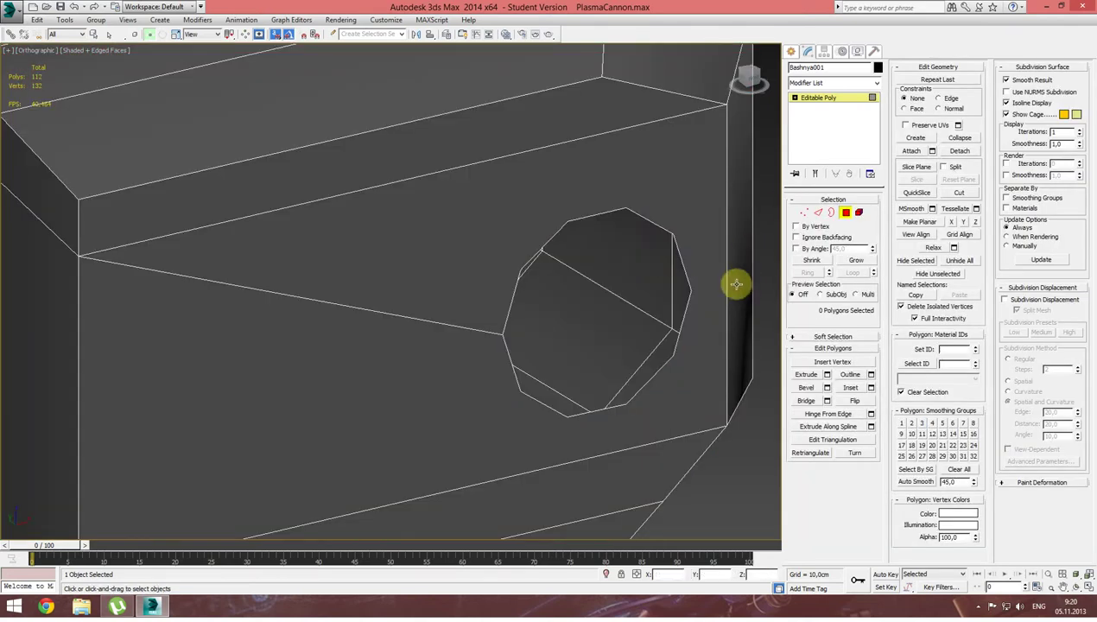
alt+middle_drag(555, 255, 543, 179)
scroll(542, 251, down, 3)
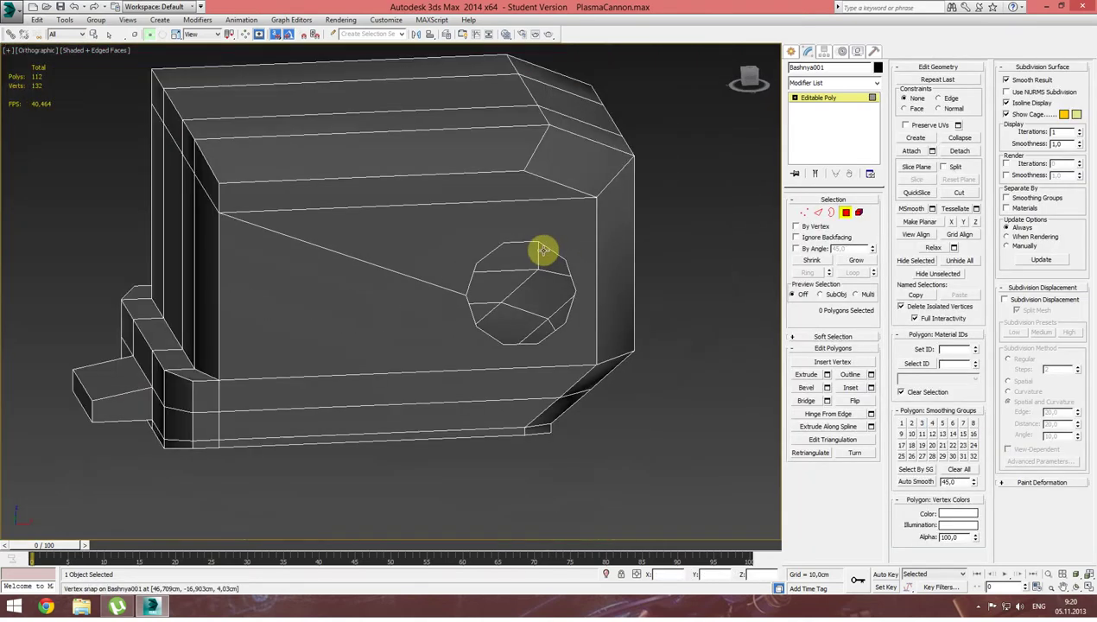
In Vertex mode with snapping off, connect an upper-left octagon vertex to a face corner, then undo it.
alt+middle_drag(544, 250, 546, 253)
click(806, 213)
click(277, 35)
scroll(484, 243, up, 3)
scroll(498, 244, up, 2)
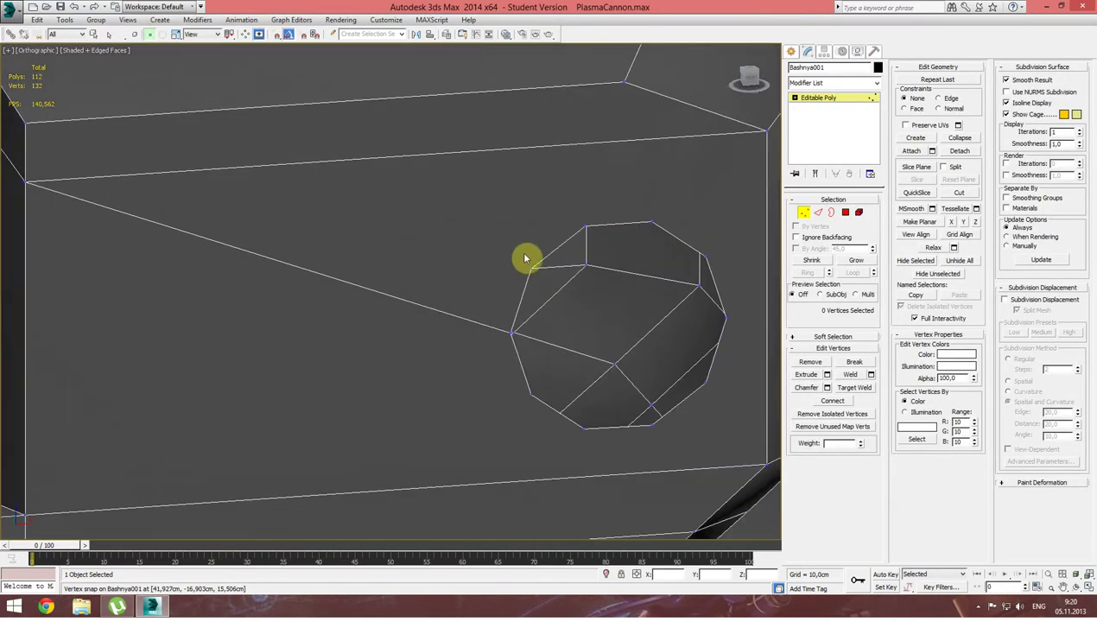
click(531, 266)
ctrl+click(25, 180)
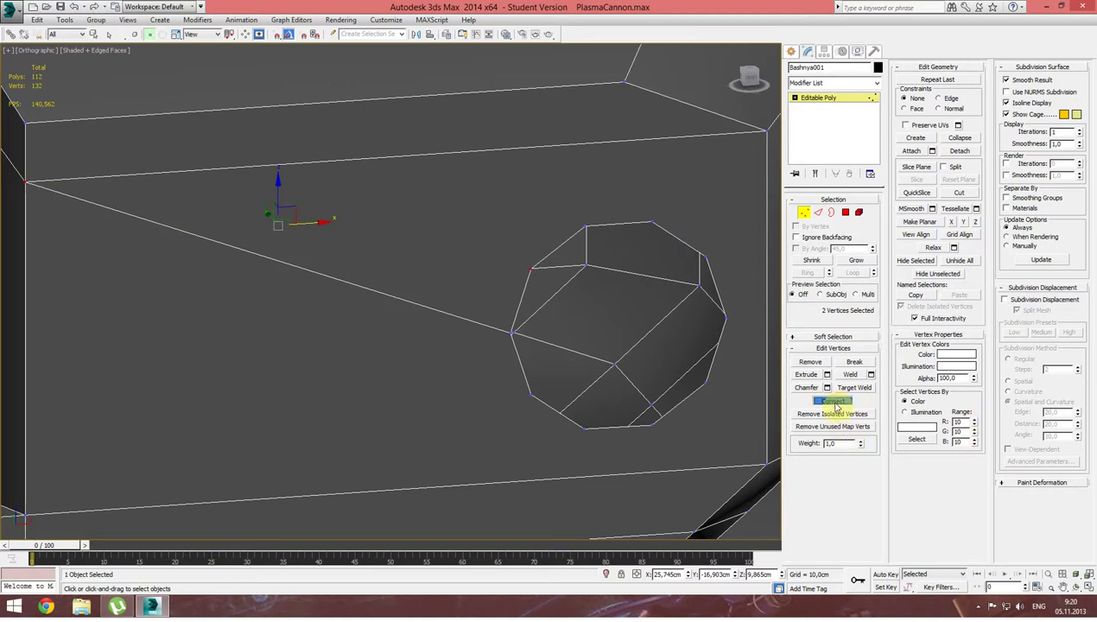
click(833, 402)
mouse_move(630, 261)
alt+middle_down()
mouse_move(594, 276)
mouse_move(563, 251)
mouse_move(581, 247)
mouse_move(576, 309)
mouse_move(627, 321)
mouse_move(641, 304)
alt+middle_up()
key(ctrl+z)
scroll(526, 282, down, 2)
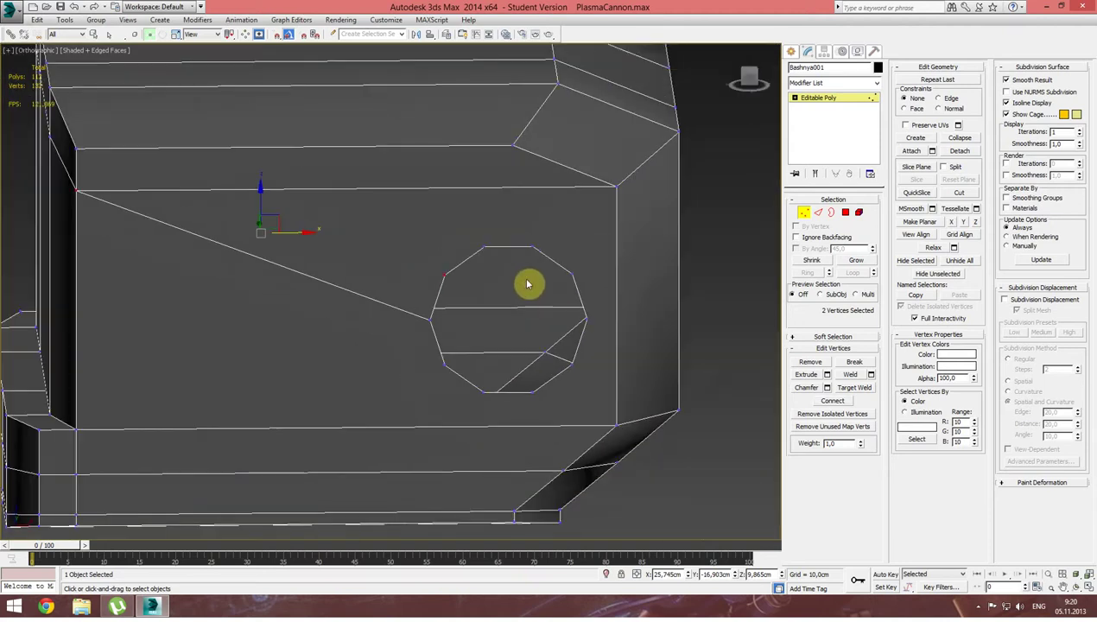
Connect octagon vertices to the front face's lower-right and lower-left corners.
click(533, 246)
ctrl+click(616, 189)
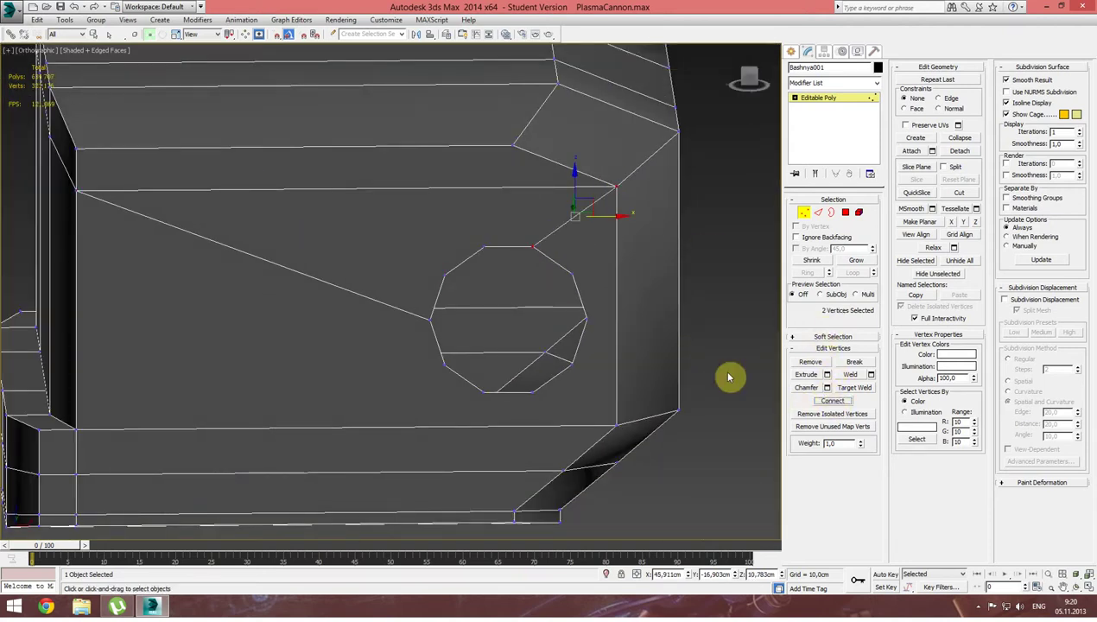
click(573, 365)
ctrl+click(615, 424)
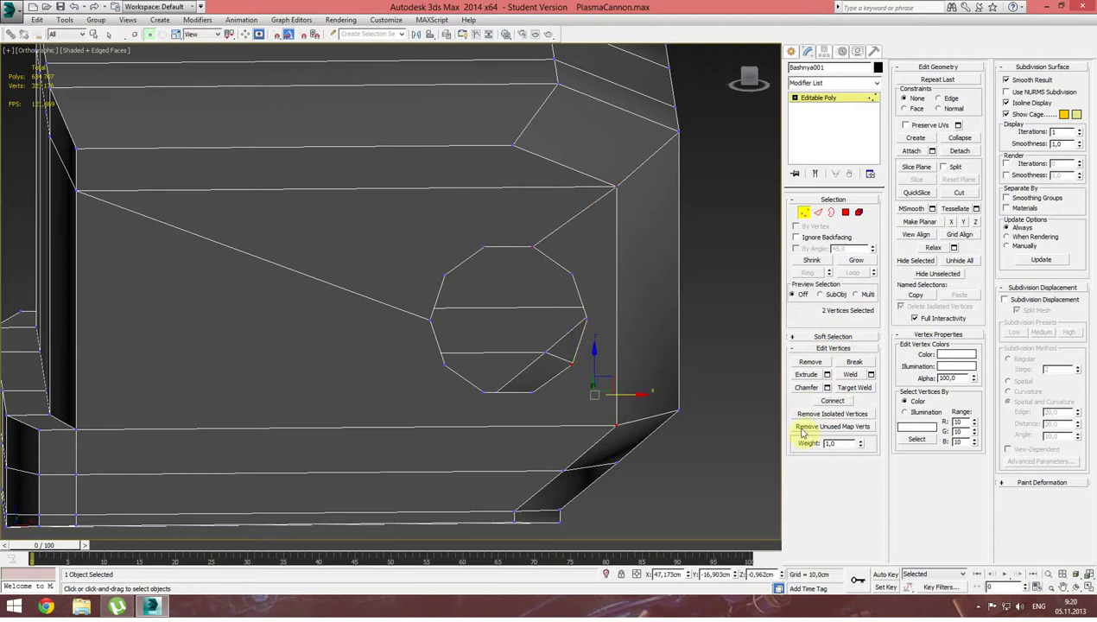
click(835, 401)
click(443, 365)
ctrl+click(74, 428)
click(830, 402)
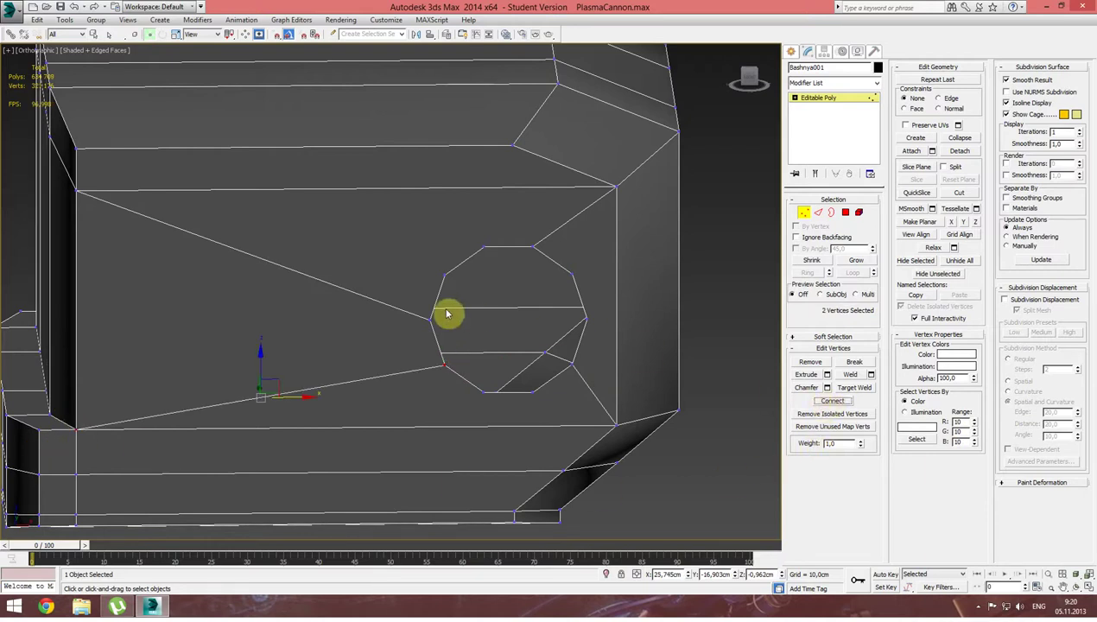
alt+middle_drag(423, 321, 443, 311)
click(817, 213)
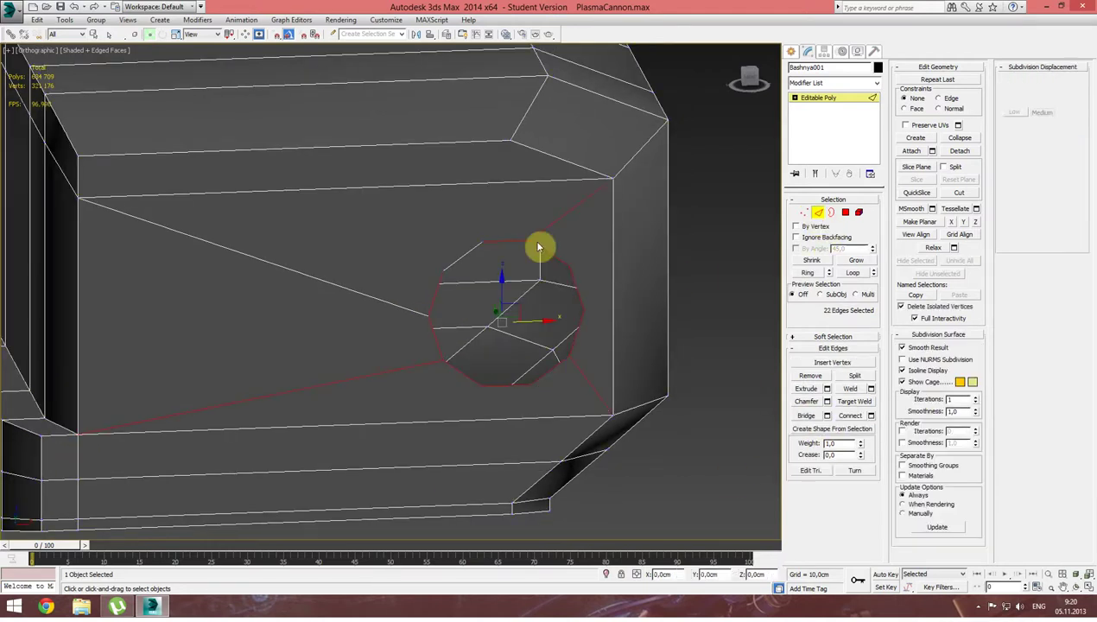
Remove the long diagonal edge across the front plate.
click(331, 284)
key(BackSpace)
click(426, 309)
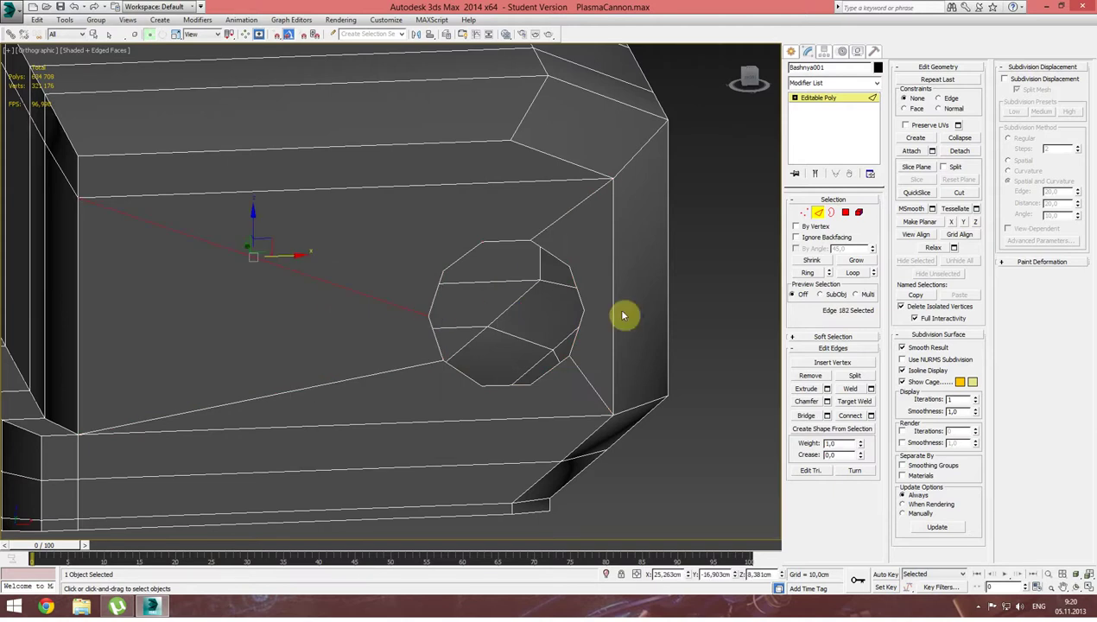
mouse_move(482, 274)
alt+middle_down()
mouse_move(467, 276)
mouse_move(466, 265)
alt+middle_up()
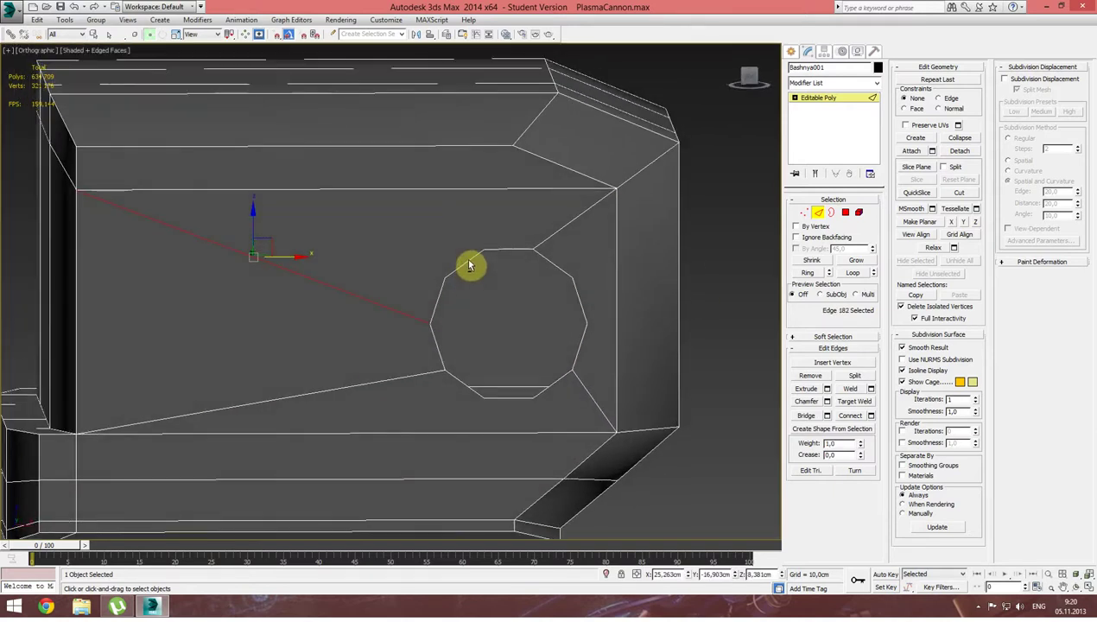
click(805, 214)
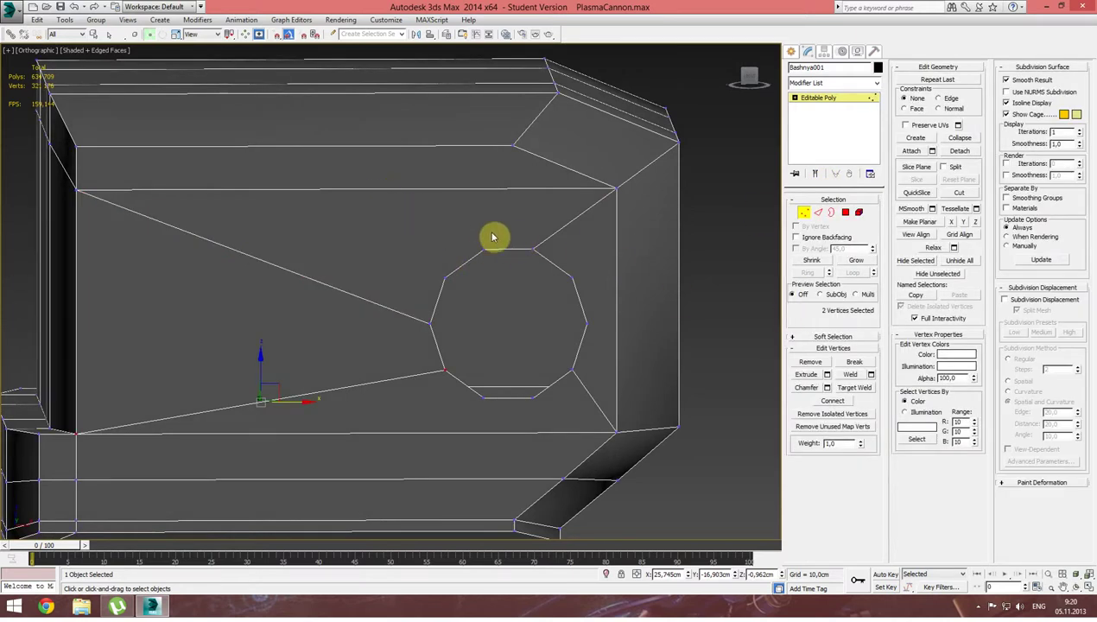
Cut an edge from the opening's upper vertex to the plate's top edge.
right_click(489, 229)
click(462, 124)
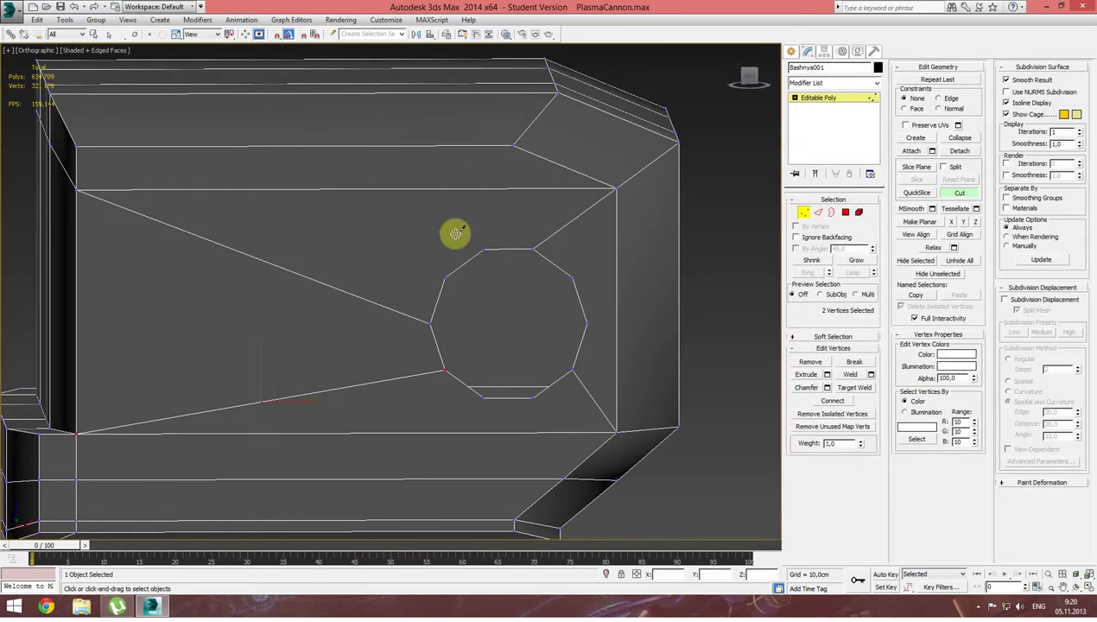
click(445, 277)
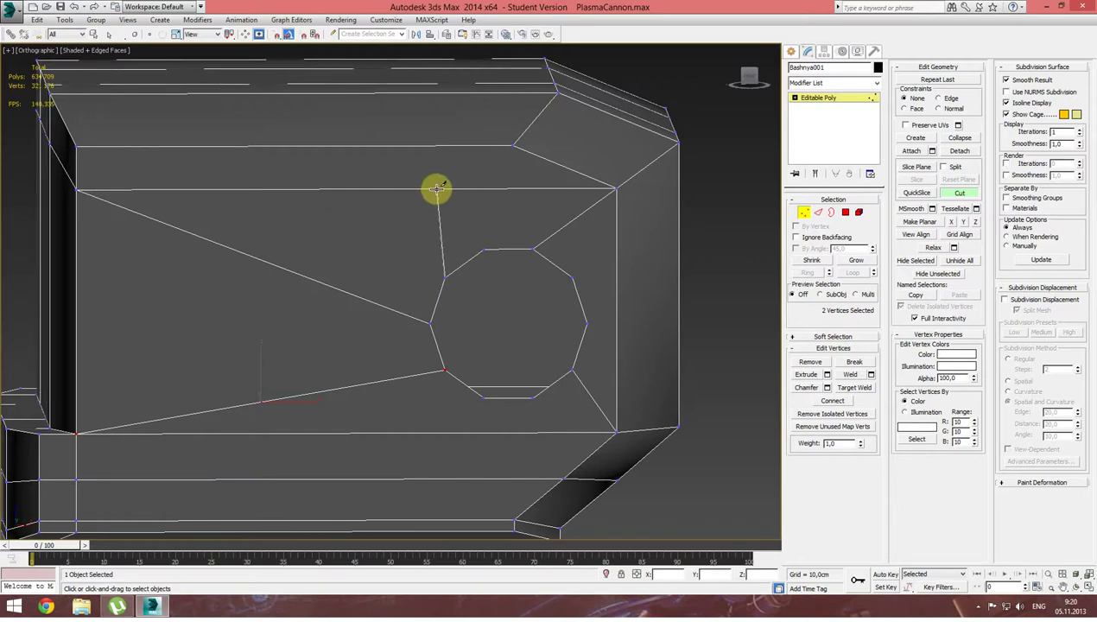
click(437, 187)
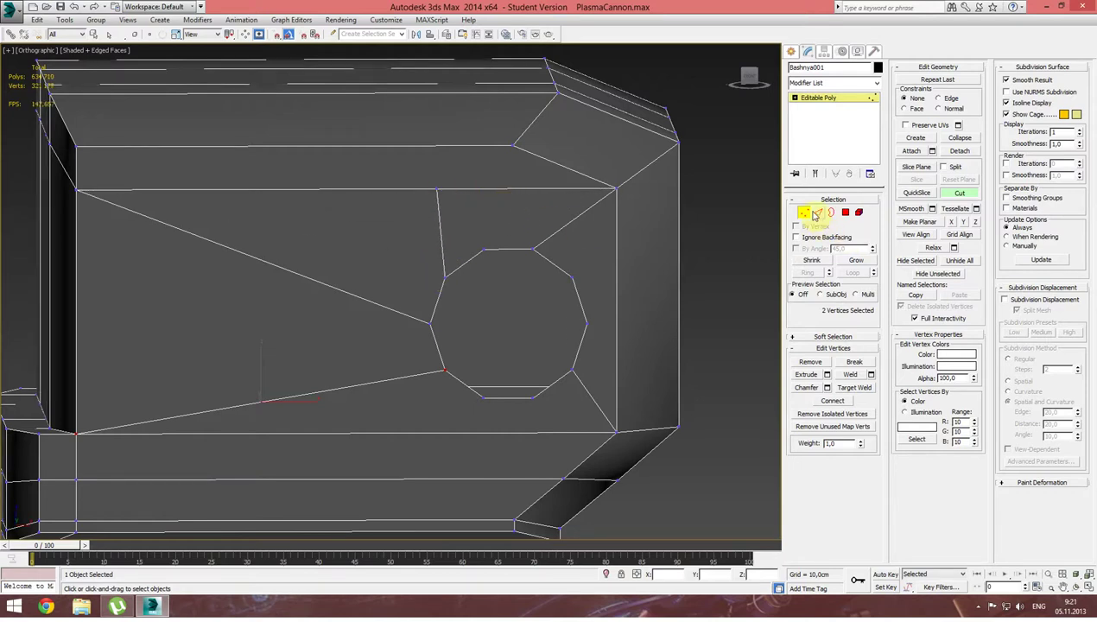
click(803, 213)
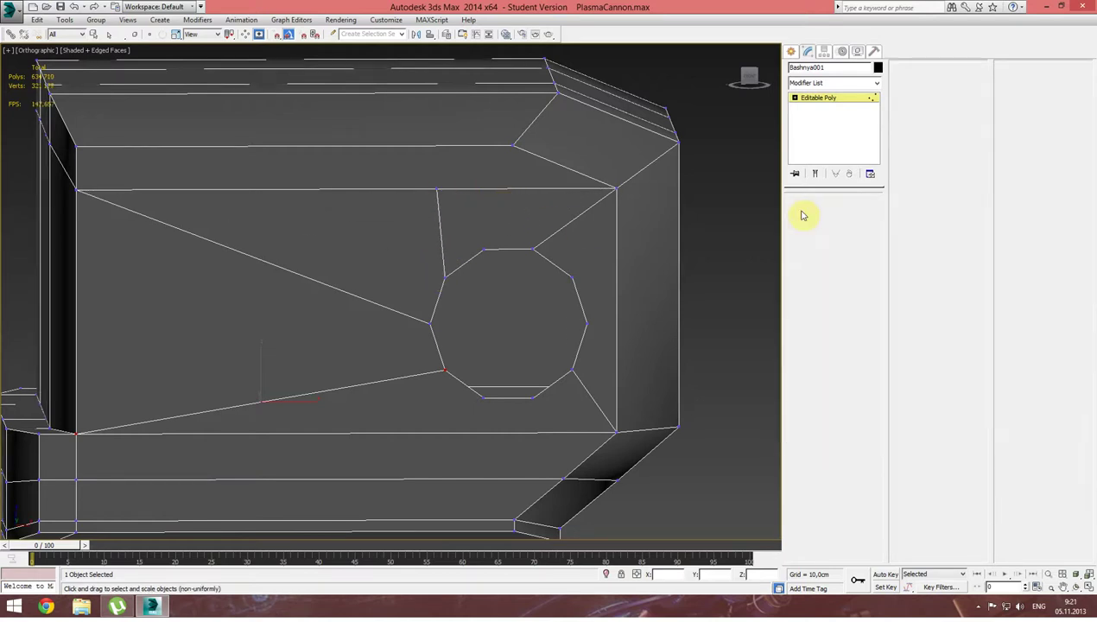
Move the rim vertex and new top-edge vertex up and to the right.
click(482, 249)
ctrl+click(437, 189)
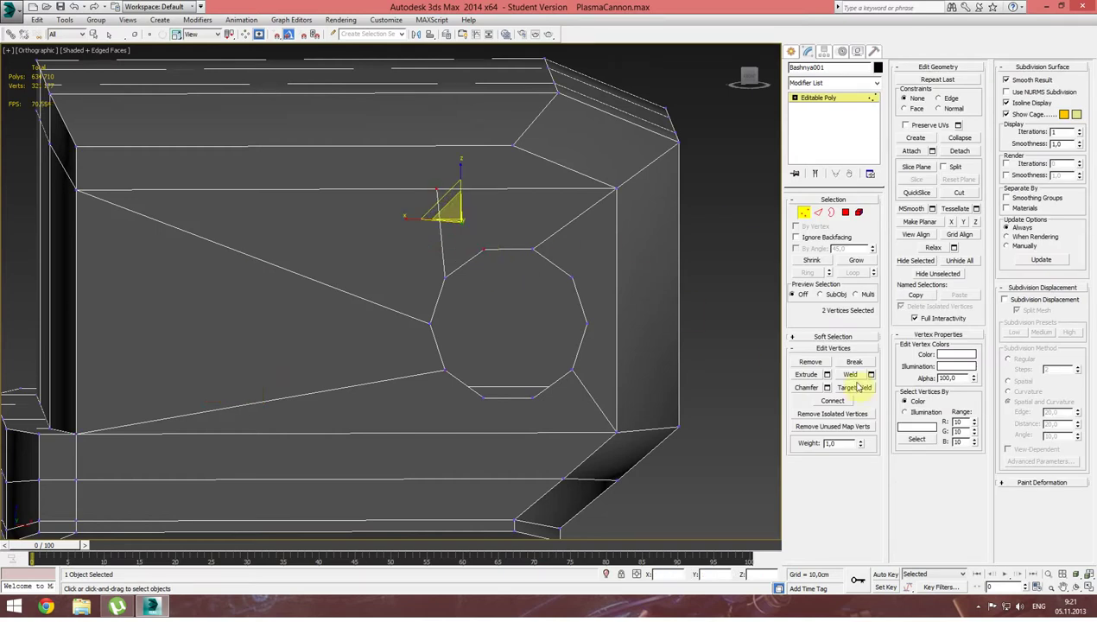
middle_drag(581, 373, 594, 337)
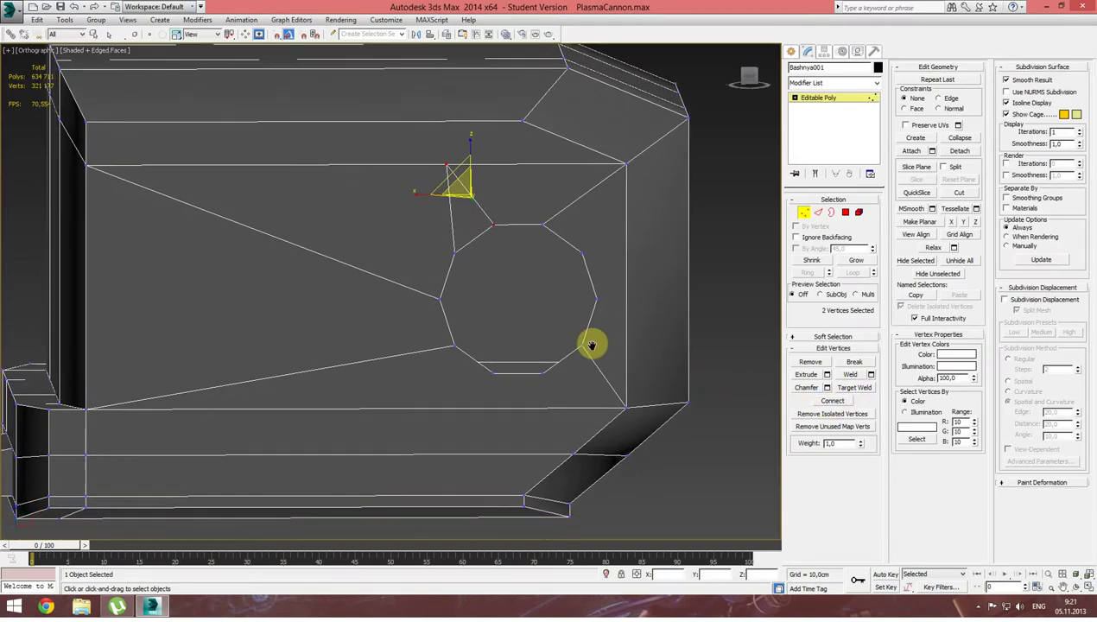
drag(581, 240, 644, 179)
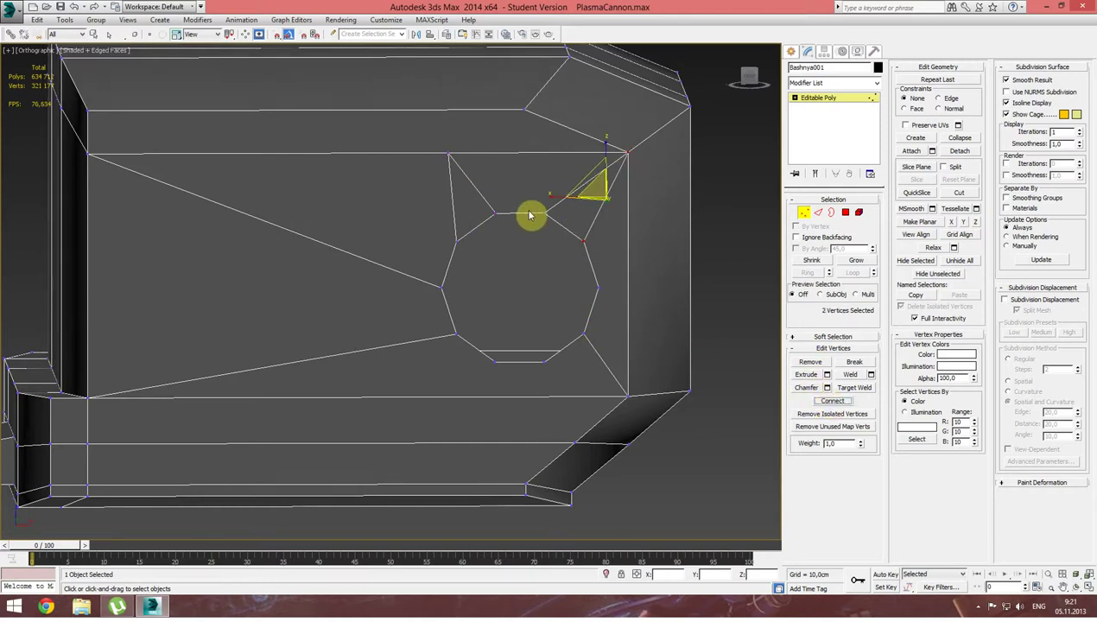
Connect two right-side rim vertices to the plate's lower-right corner.
click(600, 287)
ctrl+click(626, 395)
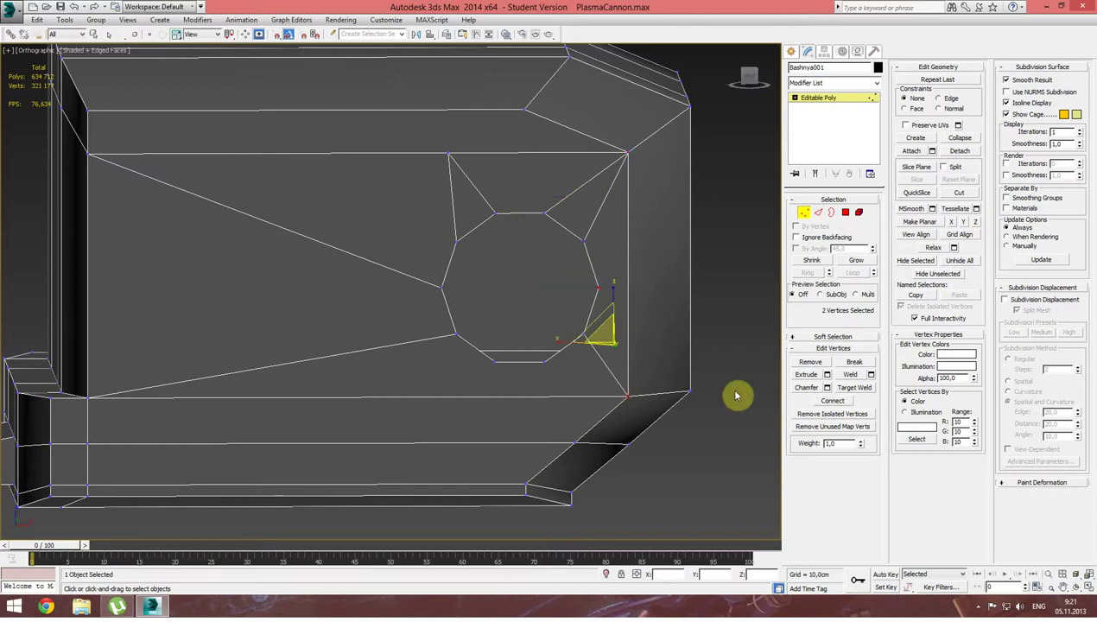
click(832, 402)
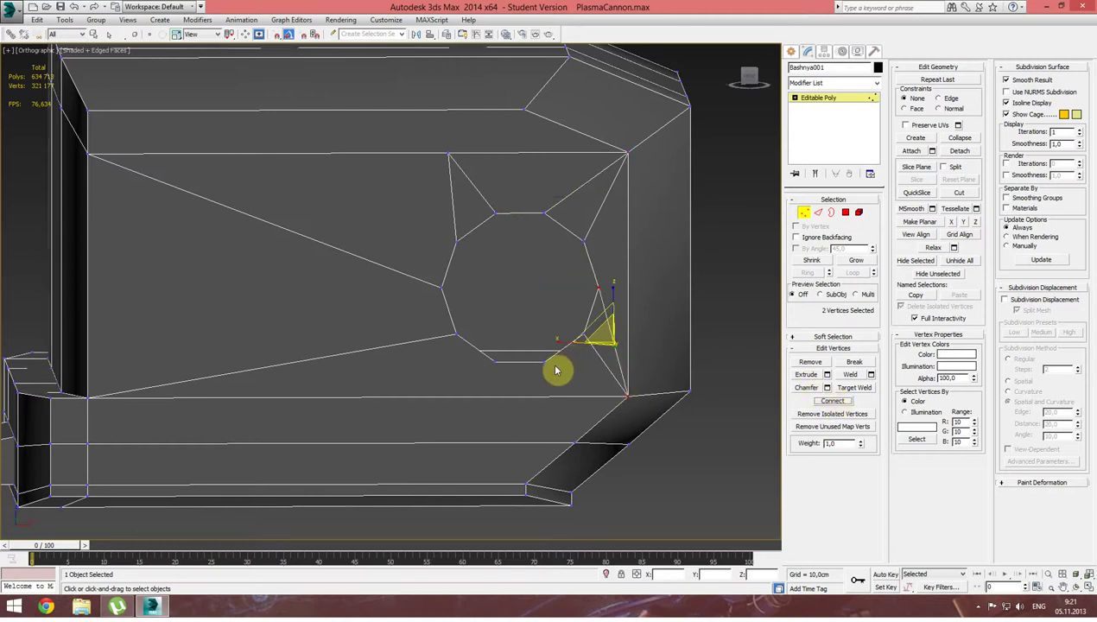
click(544, 360)
ctrl+click(627, 396)
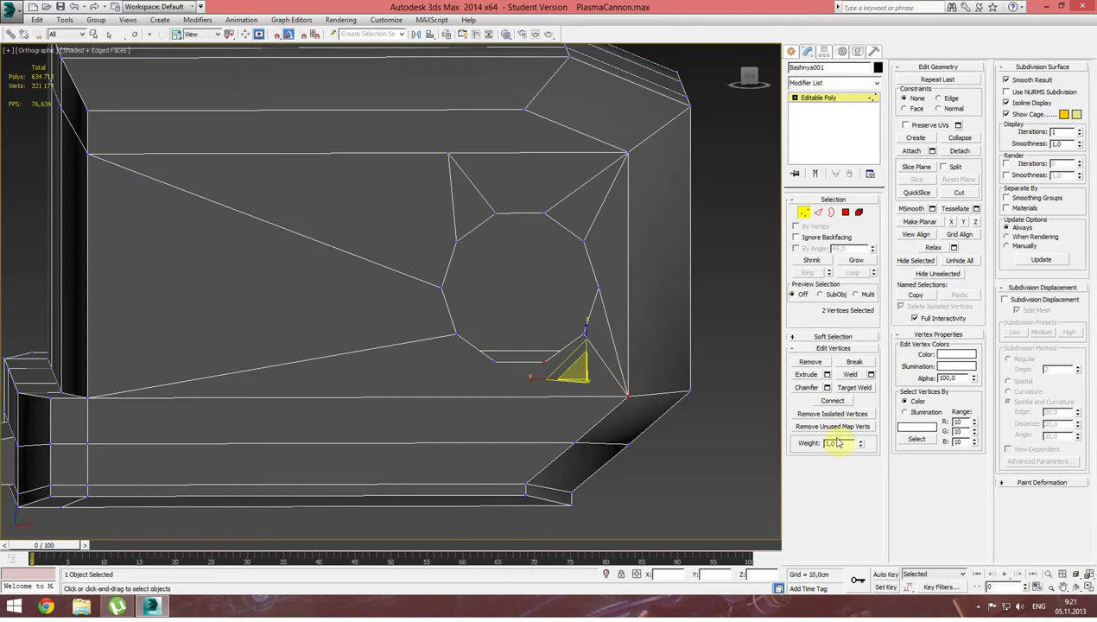
click(842, 402)
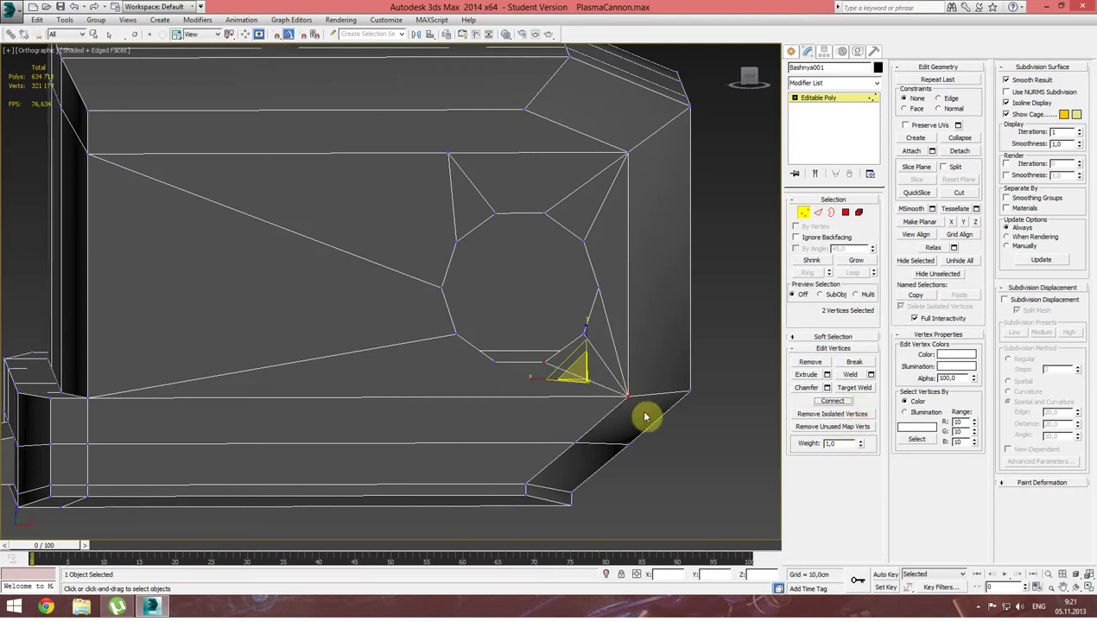
Connect the opening's bottom vertex to the plate's lower-left corner.
click(493, 363)
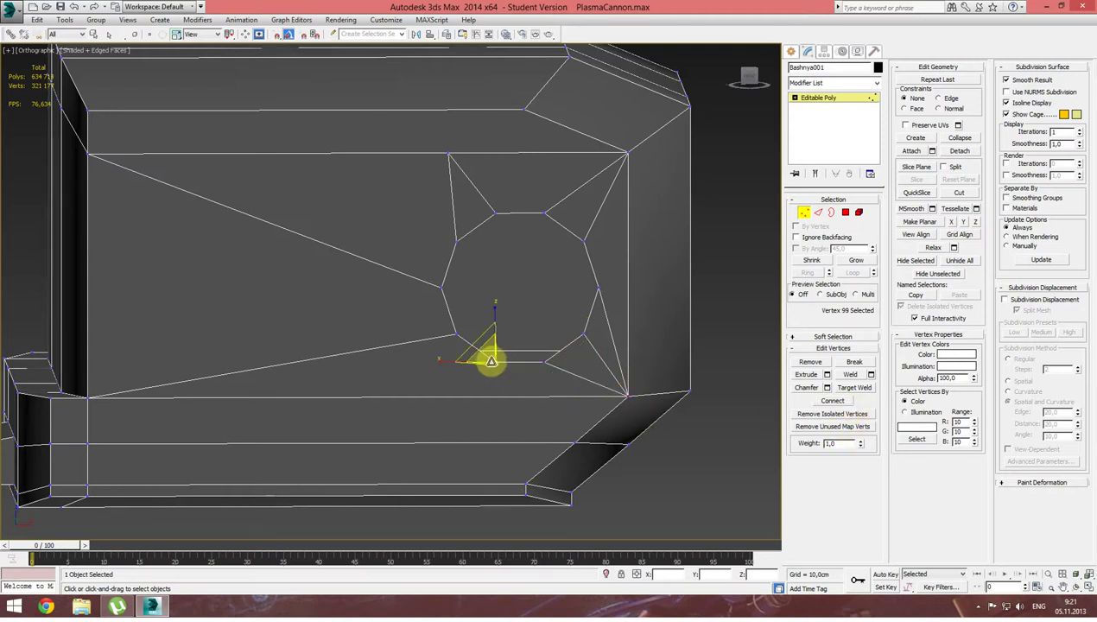
ctrl+click(86, 397)
click(825, 403)
mouse_move(448, 384)
alt+middle_down()
mouse_move(504, 412)
mouse_move(476, 382)
alt+middle_up()
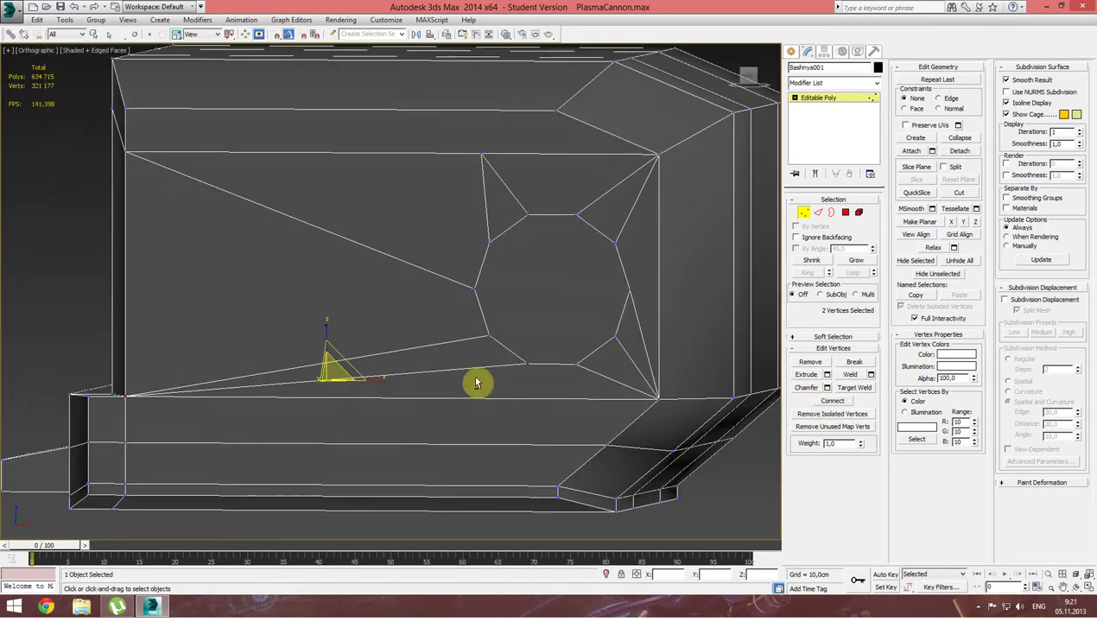
scroll(476, 382, down, 2)
scroll(518, 385, down, 4)
scroll(519, 384, up, 2)
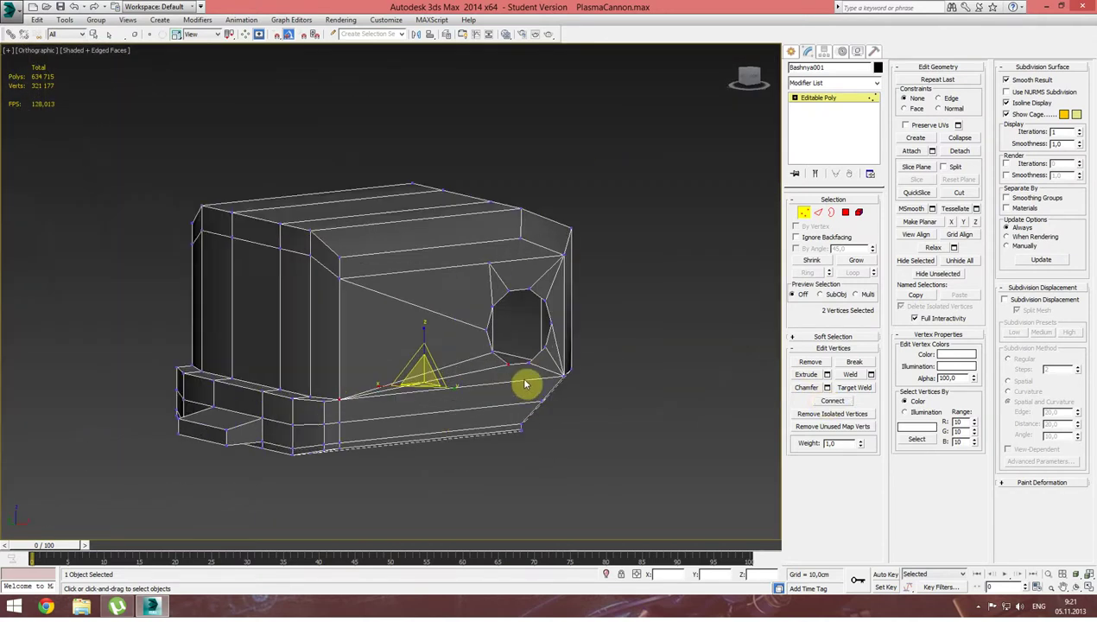
scroll(488, 376, up, 2)
alt+middle_drag(488, 377, 495, 372)
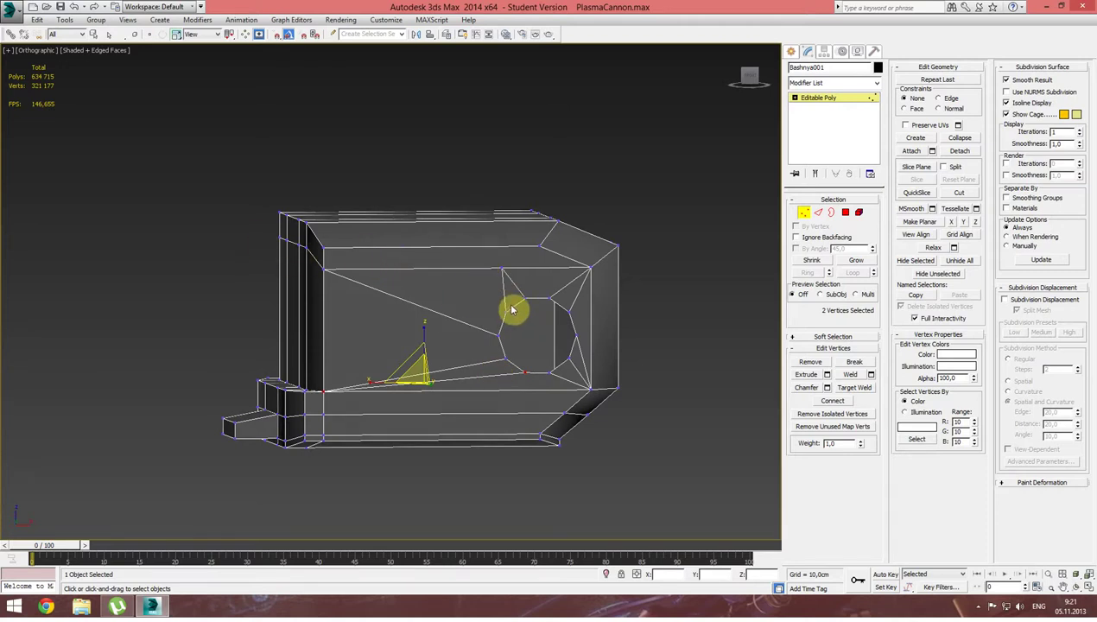
Connect the opening's top vertex to the plate's upper-left corner.
click(503, 271)
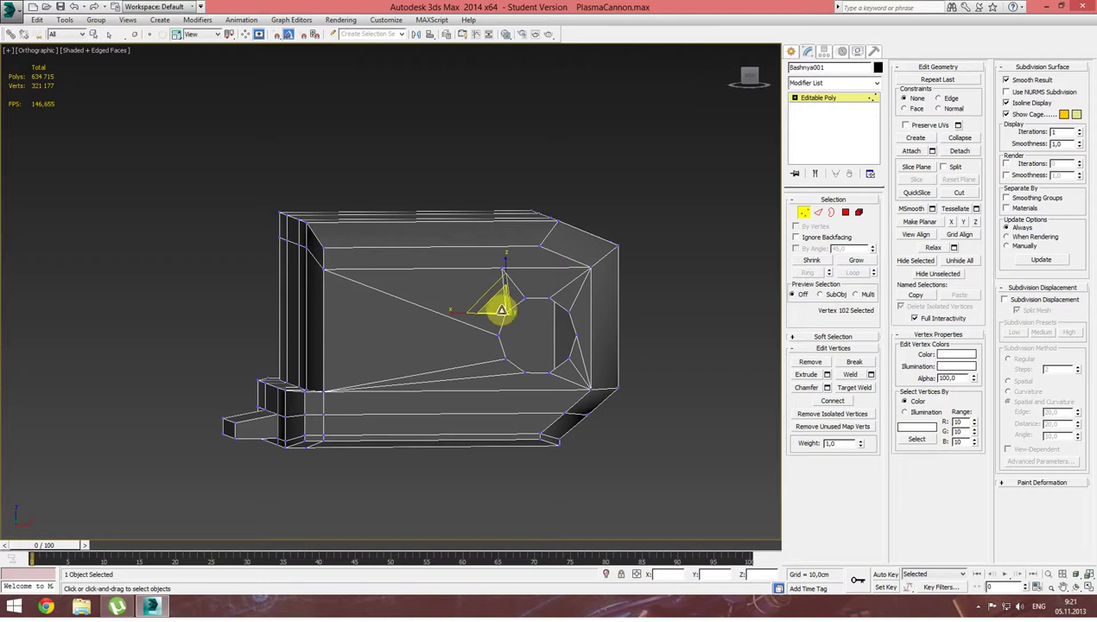
ctrl+click(325, 269)
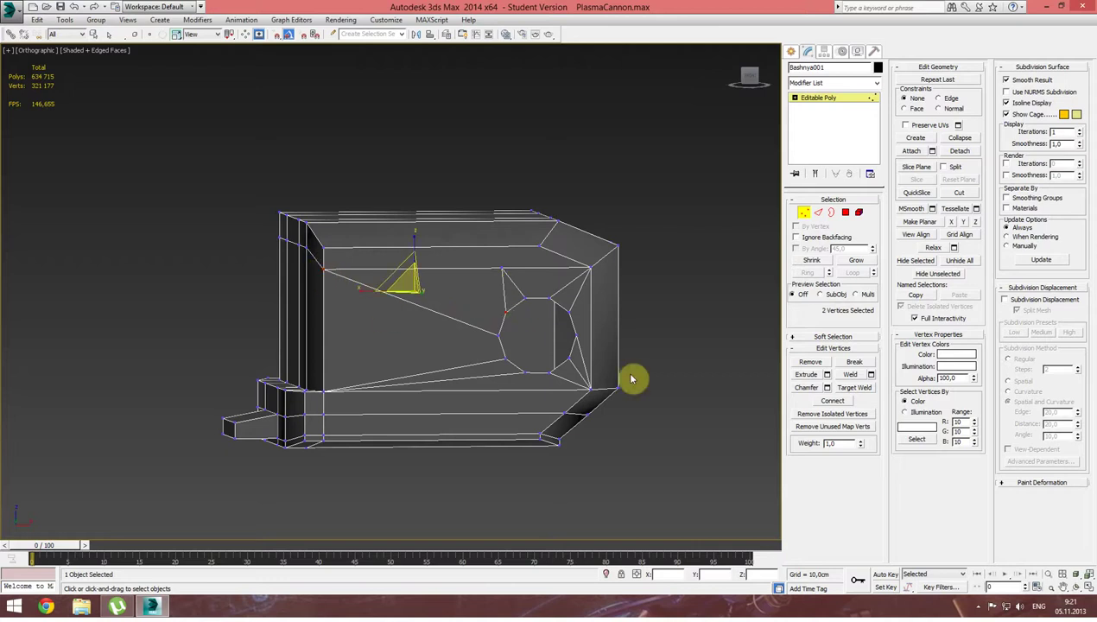
click(831, 400)
middle_drag(533, 336, 507, 297)
scroll(507, 296, up, 2)
scroll(510, 299, down, 2)
alt+middle_drag(502, 306, 507, 313)
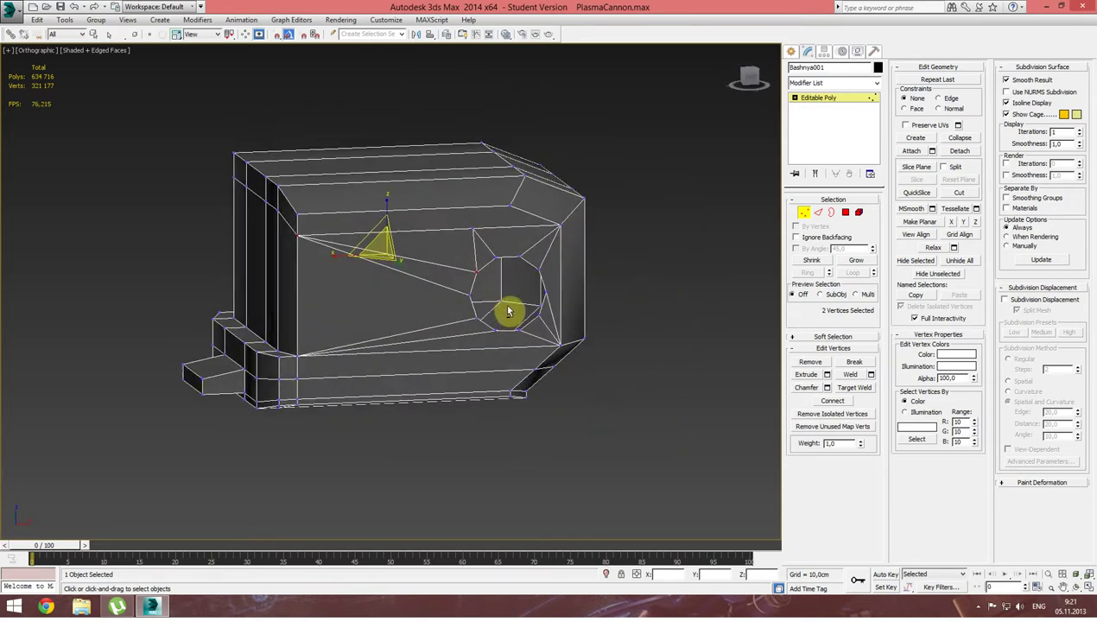
click(859, 213)
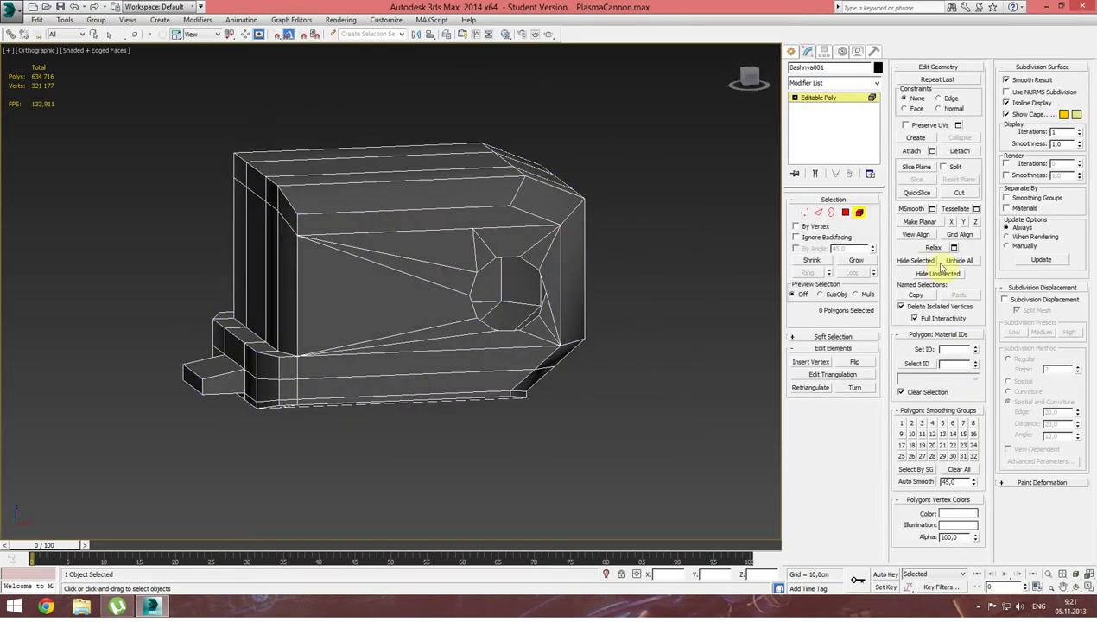
click(940, 273)
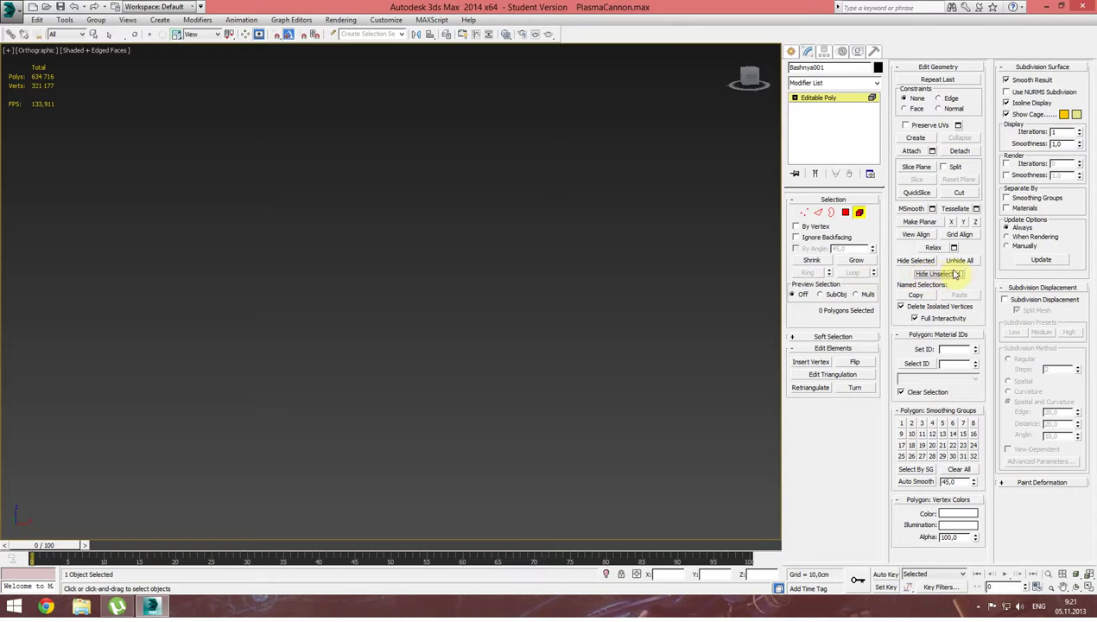
click(959, 261)
scroll(579, 242, up, 5)
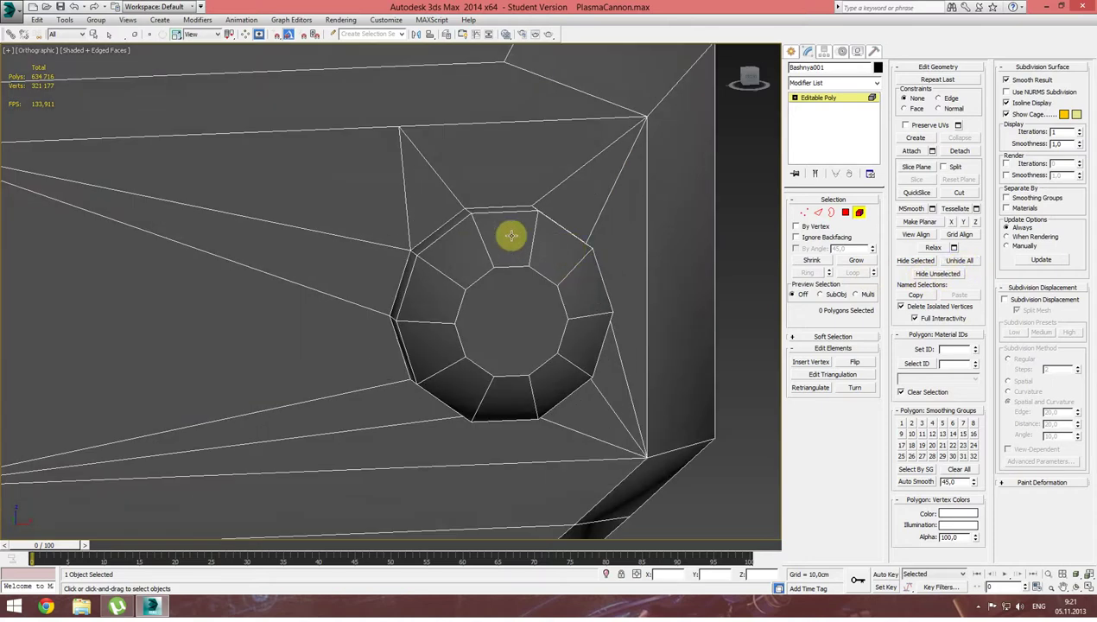
scroll(509, 242, up, 3)
middle_drag(476, 244, 760, 273)
click(804, 213)
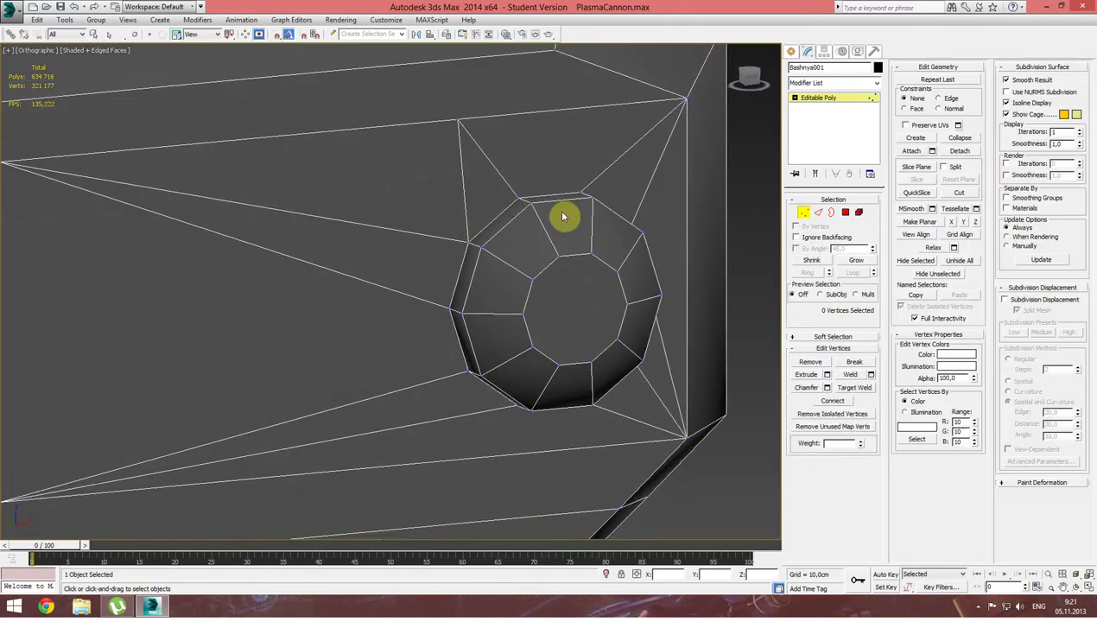
scroll(541, 208, up, 2)
scroll(466, 220, up, 4)
drag(463, 218, 511, 276)
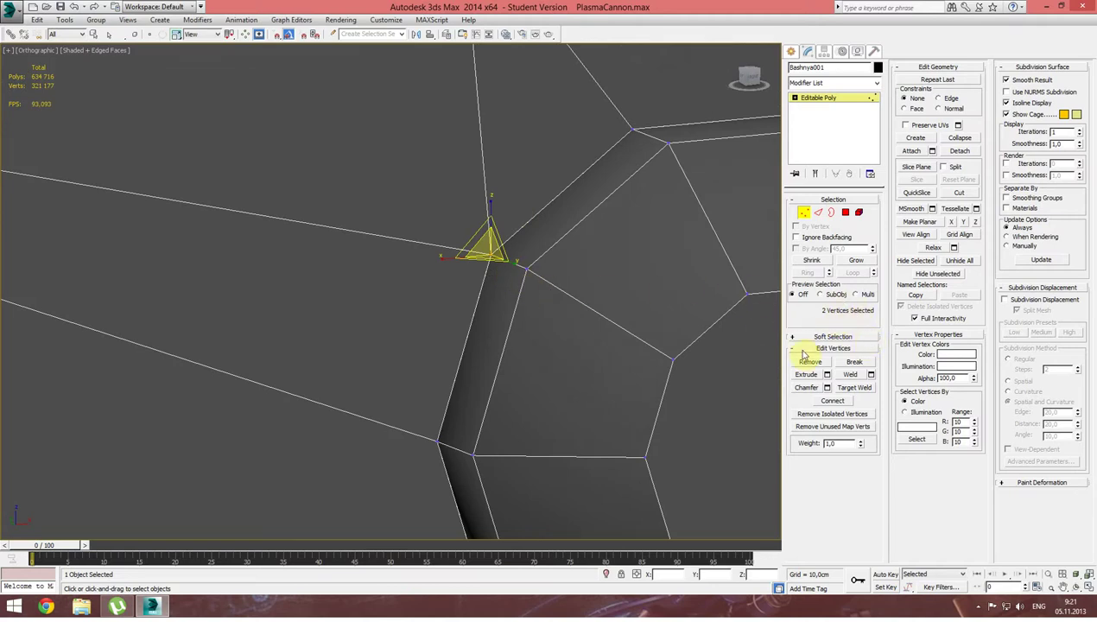
click(871, 375)
drag(399, 298, 402, 242)
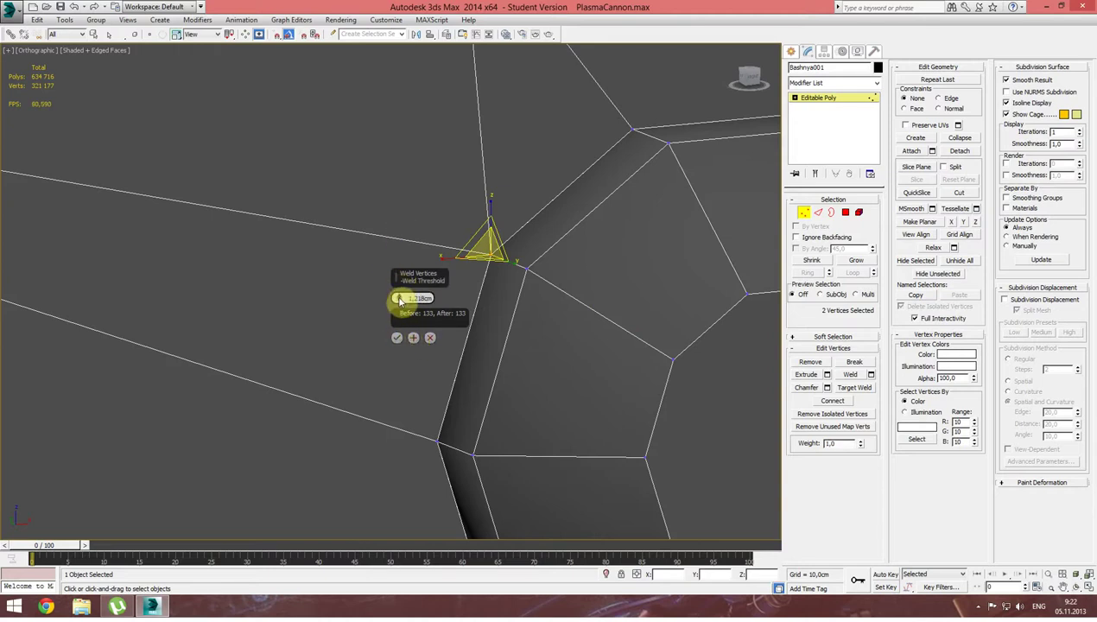
click(397, 337)
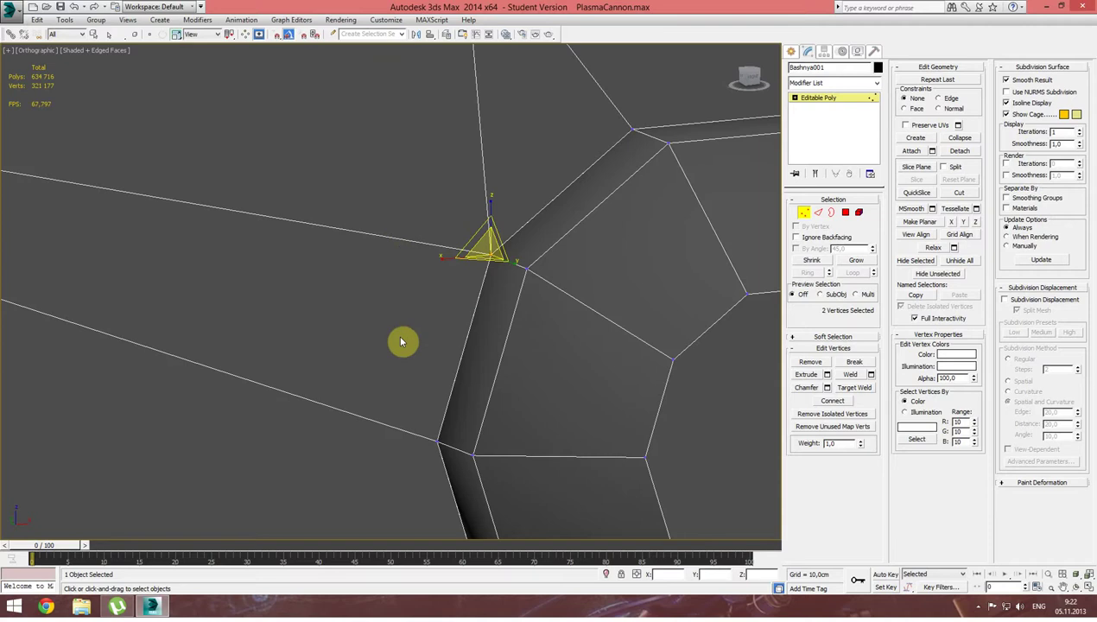
middle_drag(401, 342, 332, 342)
click(861, 215)
click(453, 362)
scroll(646, 362, up, 5)
scroll(656, 366, up, 4)
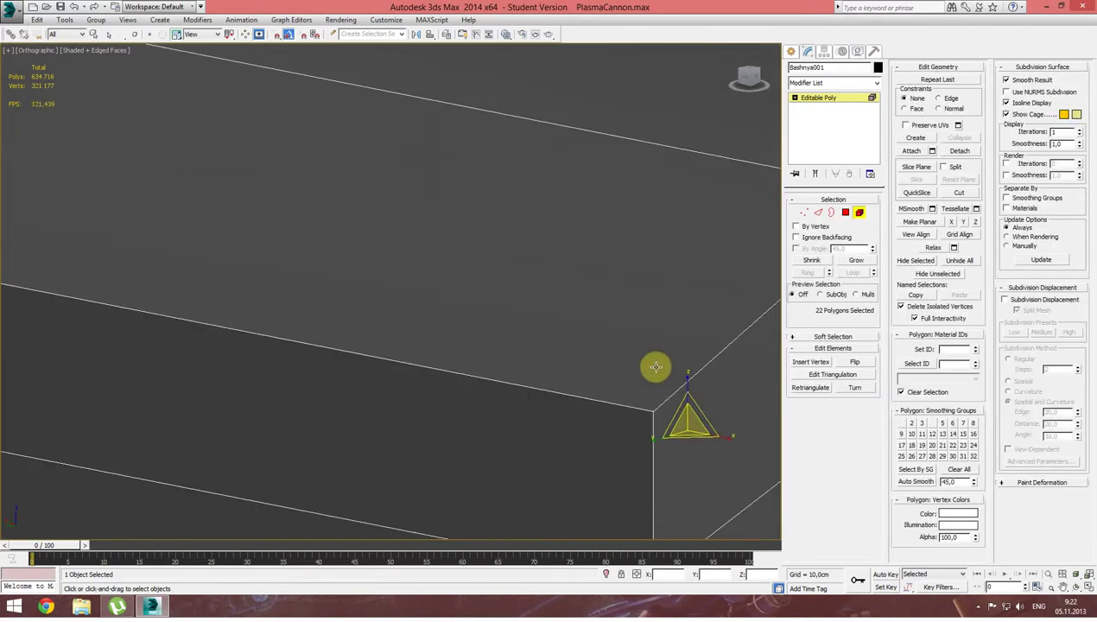
key(F3)
scroll(600, 249, up, 3)
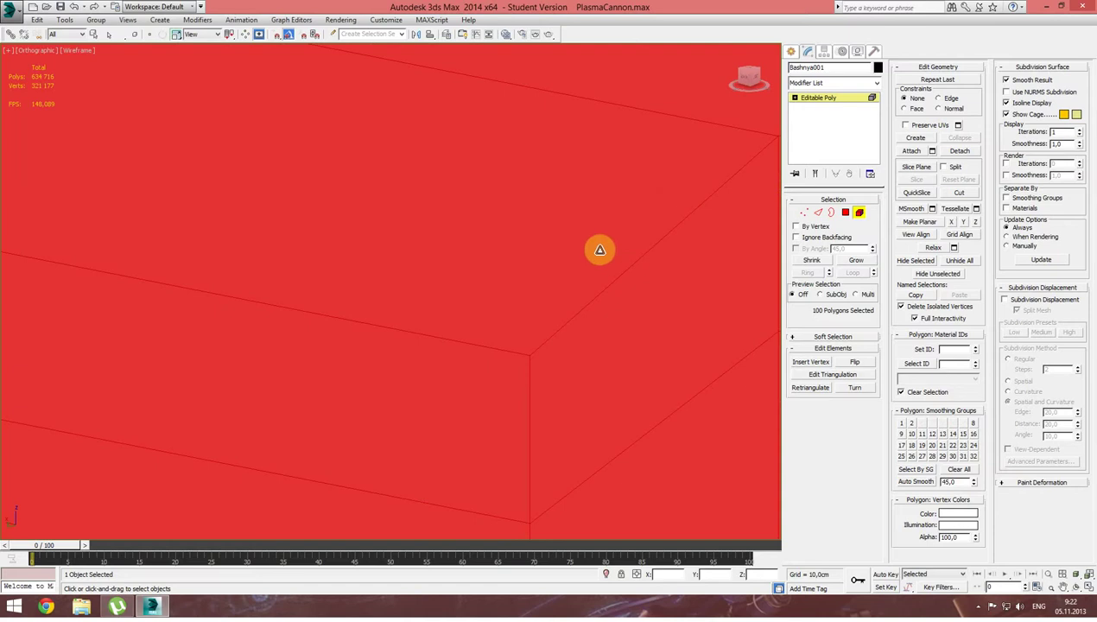
click(847, 214)
scroll(610, 240, down, 5)
scroll(592, 242, down, 3)
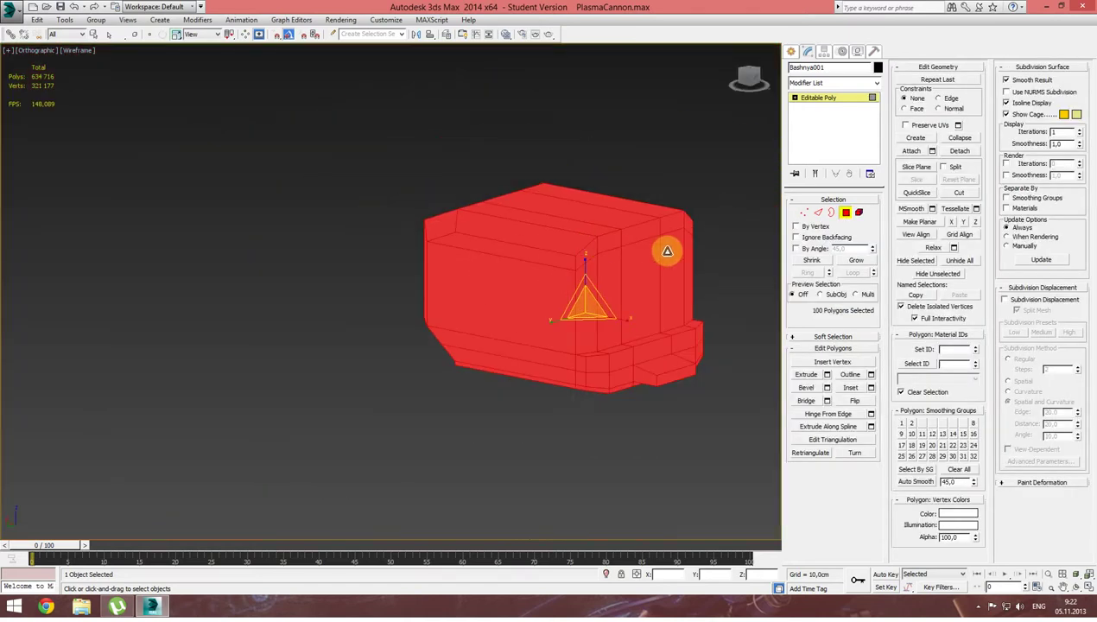
click(672, 251)
scroll(593, 253, up, 4)
click(580, 249)
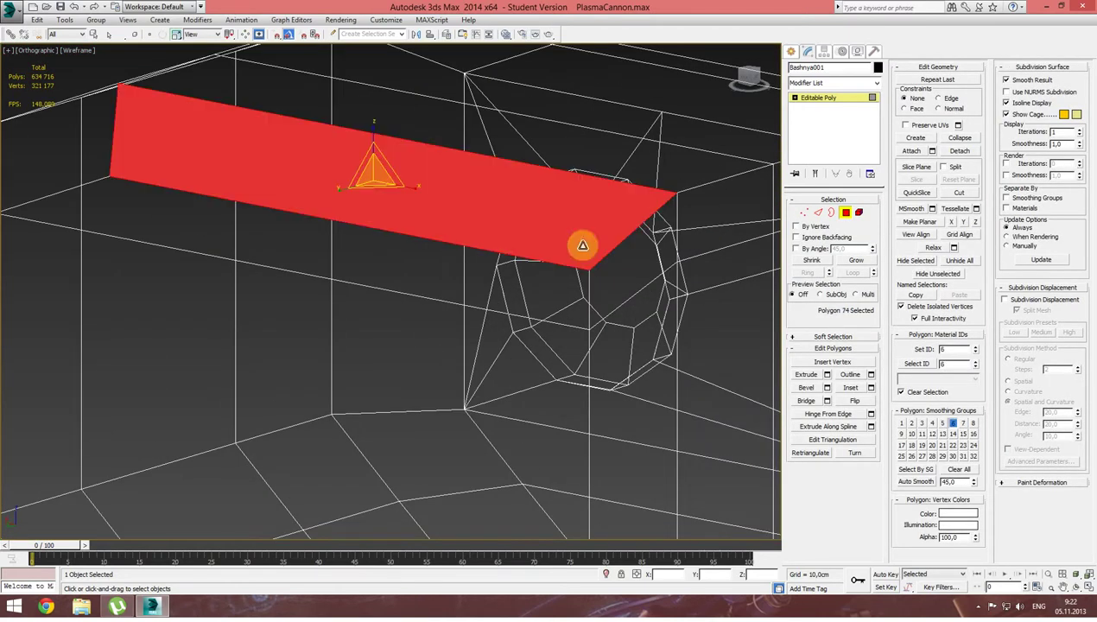
click(626, 263)
click(625, 263)
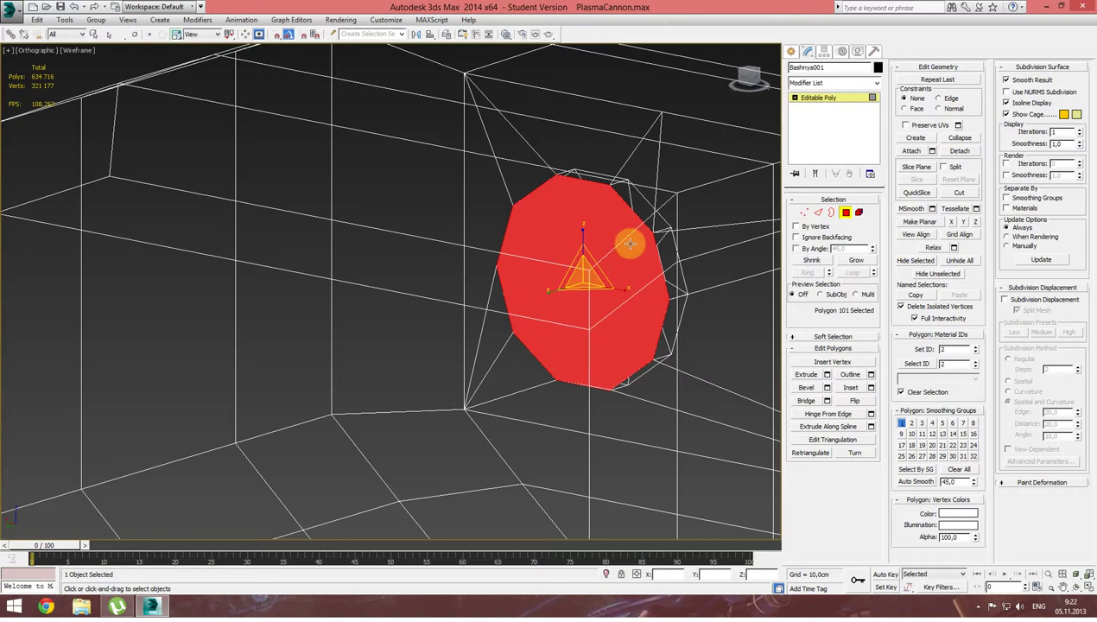
click(631, 243)
mouse_move(654, 240)
middle_down()
mouse_move(642, 252)
mouse_move(407, 265)
middle_up()
scroll(407, 265, down, 5)
scroll(595, 287, up, 5)
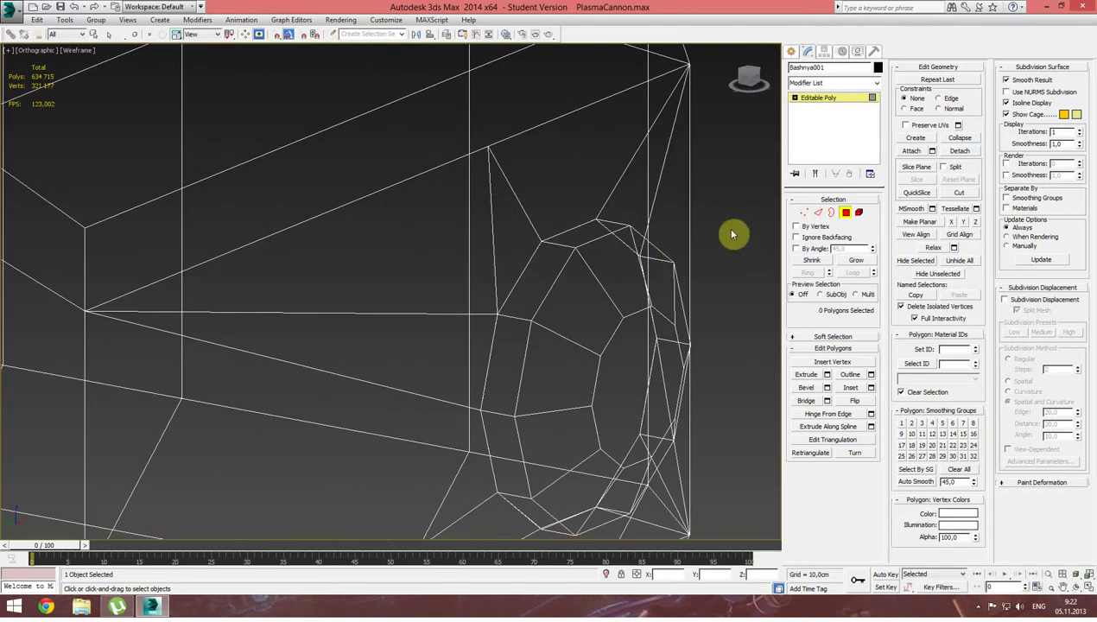
click(804, 212)
scroll(593, 245, up, 3)
scroll(639, 272, up, 3)
Weld the overlapping vertex pairs at the top and lower edge of the opening.
click(852, 377)
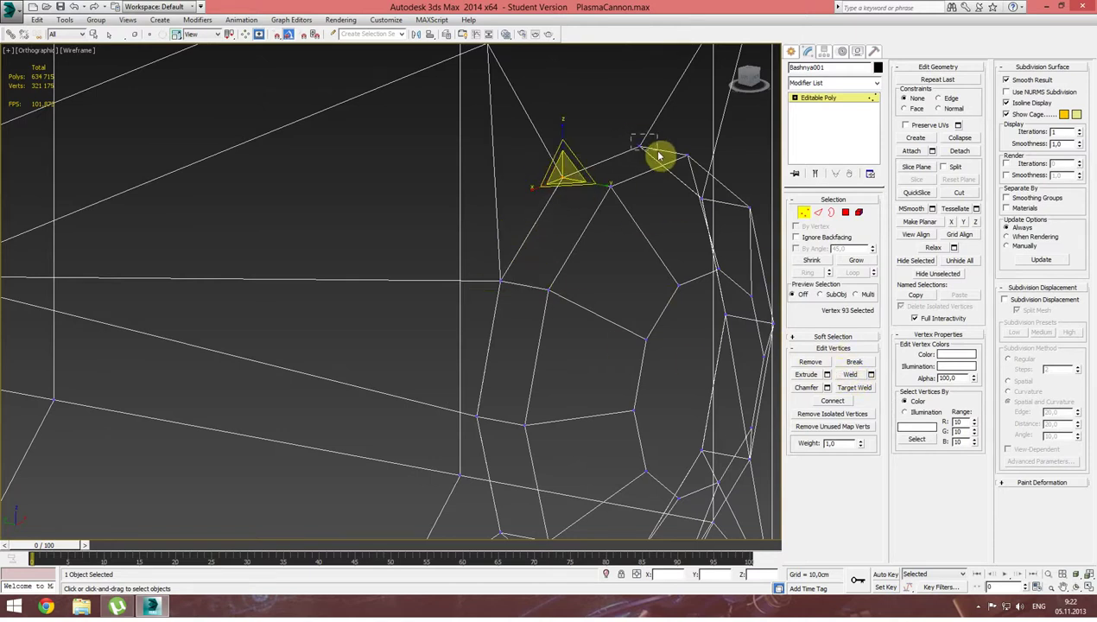
drag(630, 137, 660, 155)
click(850, 375)
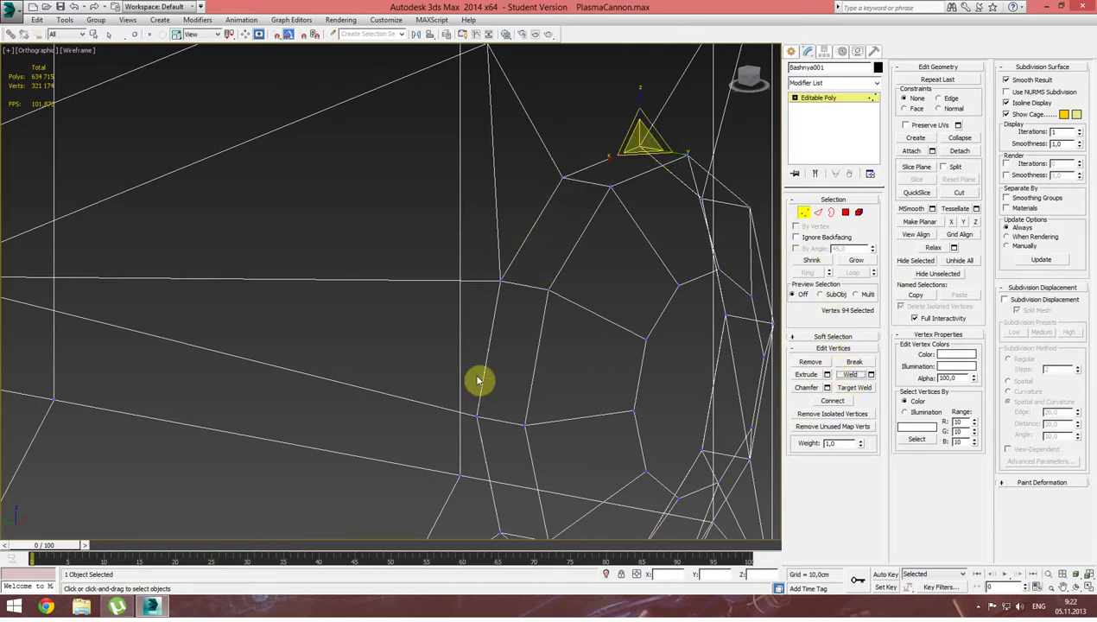
drag(464, 397, 488, 428)
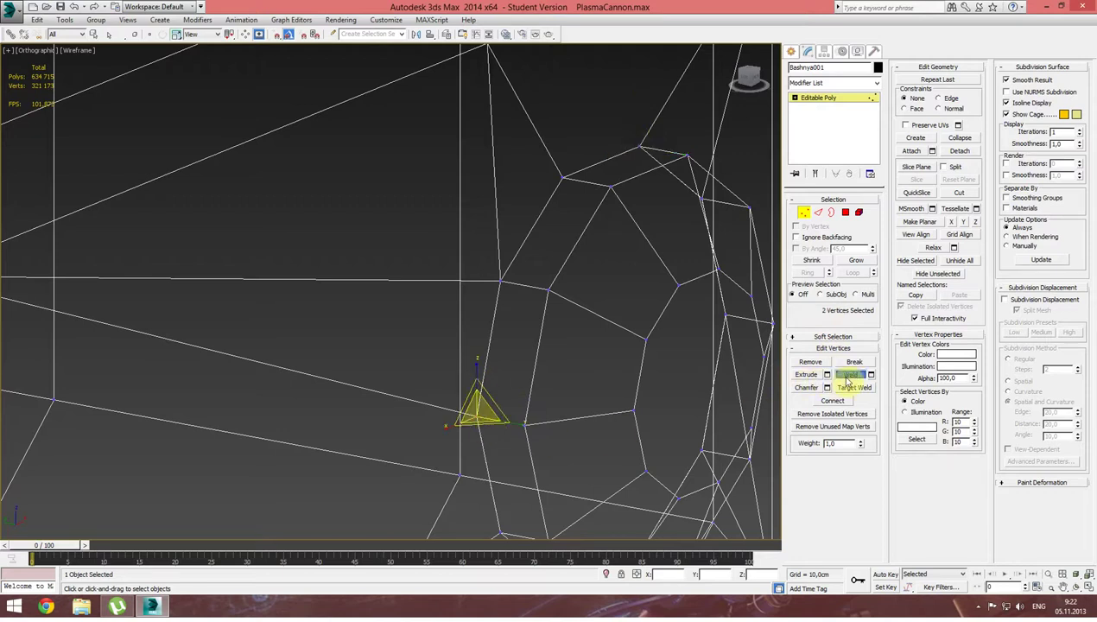
middle_drag(436, 366, 450, 277)
drag(471, 402, 630, 412)
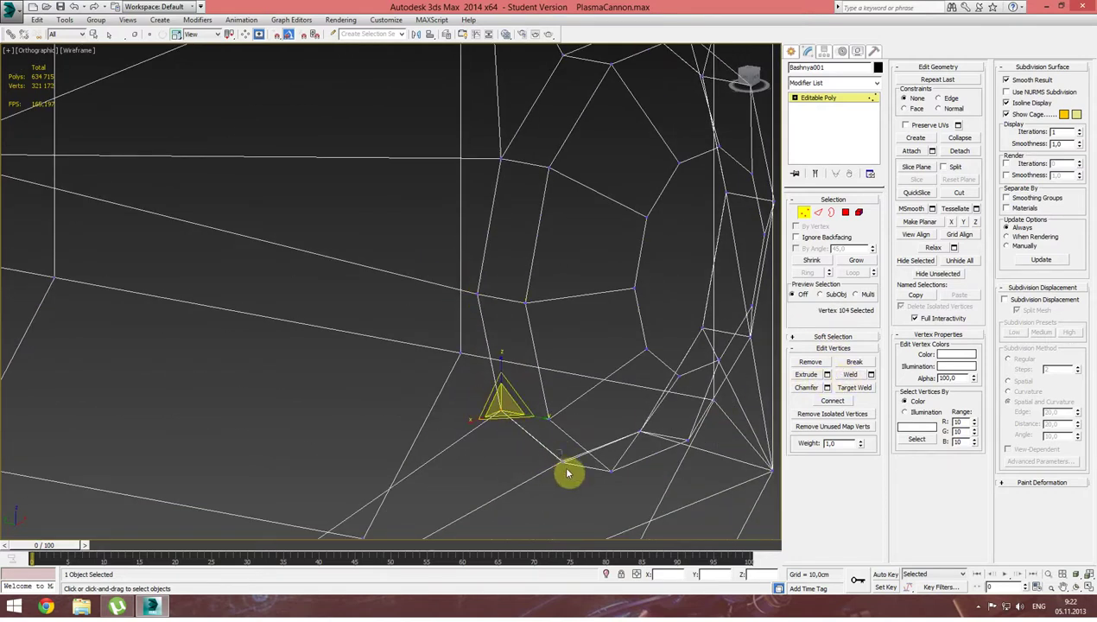
drag(552, 451, 577, 477)
click(851, 375)
Weld the coincident vertex pairs around the ring's lower and right sides.
scroll(583, 471, down, 2)
middle_drag(578, 460, 506, 351)
drag(522, 387, 623, 425)
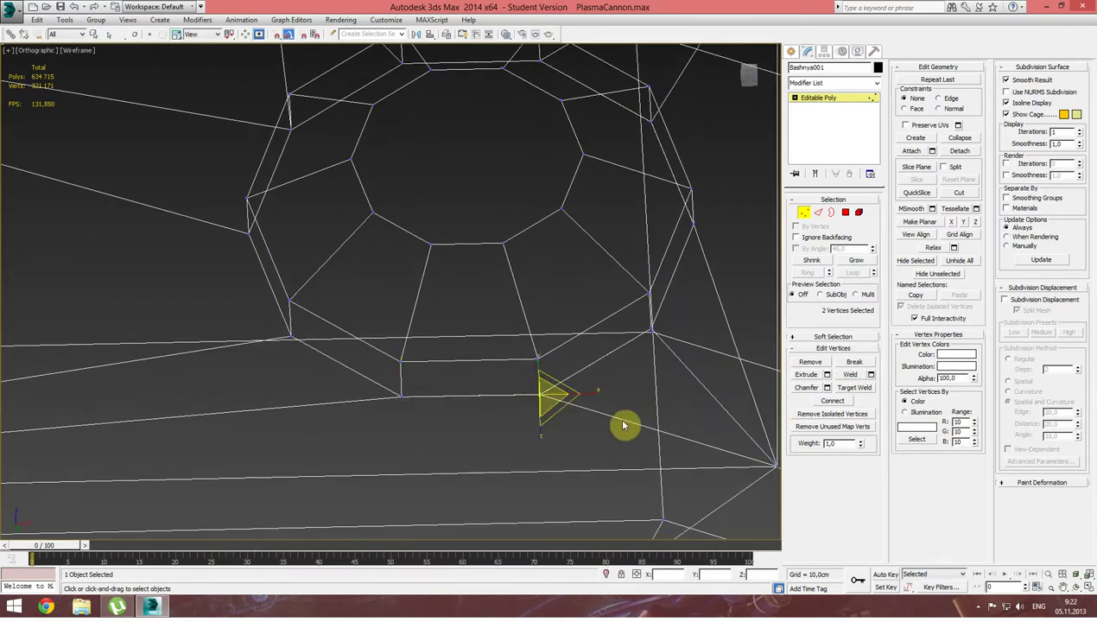
click(853, 378)
mouse_move(651, 335)
alt+middle_down()
mouse_move(602, 399)
mouse_move(636, 305)
alt+middle_up()
drag(634, 299, 615, 276)
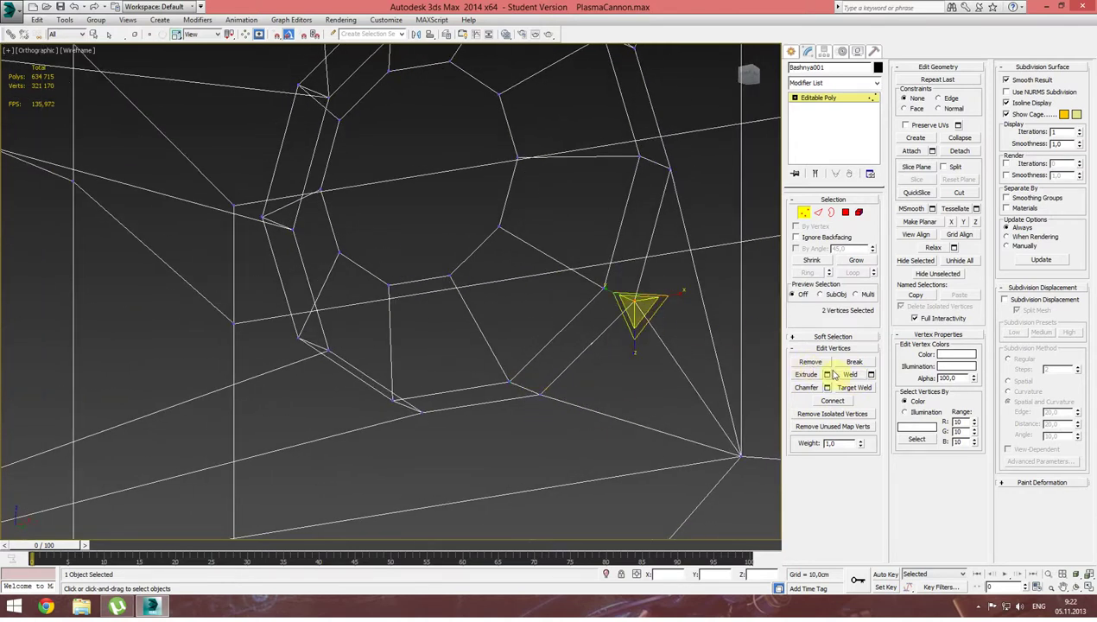
alt+middle_drag(705, 236, 640, 293)
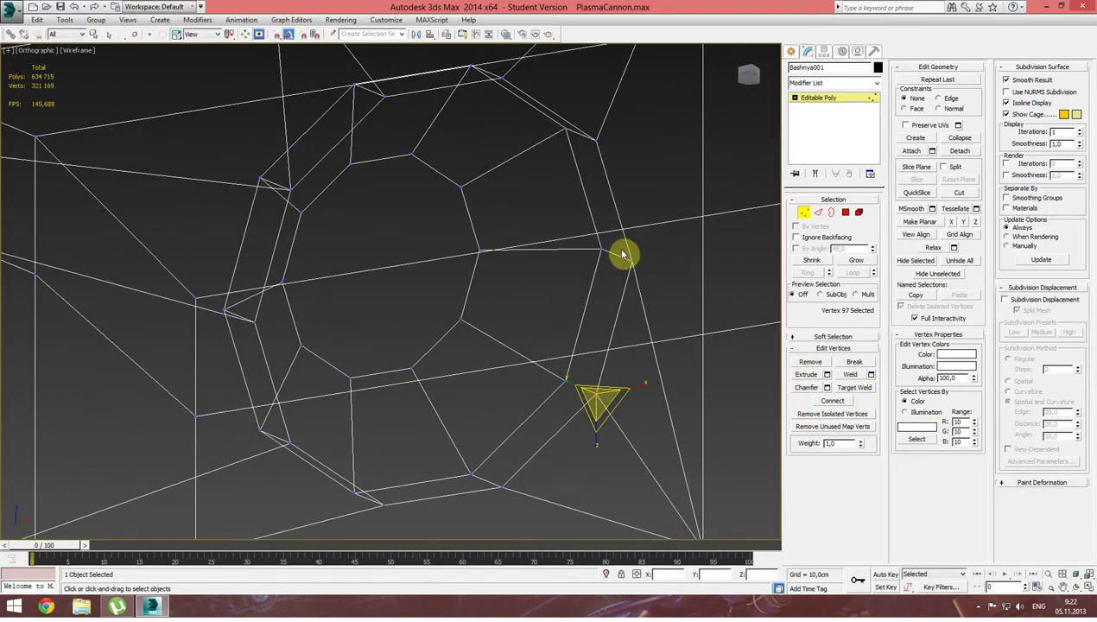
drag(625, 252, 649, 287)
mouse_move(584, 274)
alt+middle_down()
mouse_move(575, 343)
mouse_move(576, 203)
alt+middle_up()
drag(575, 203, 613, 255)
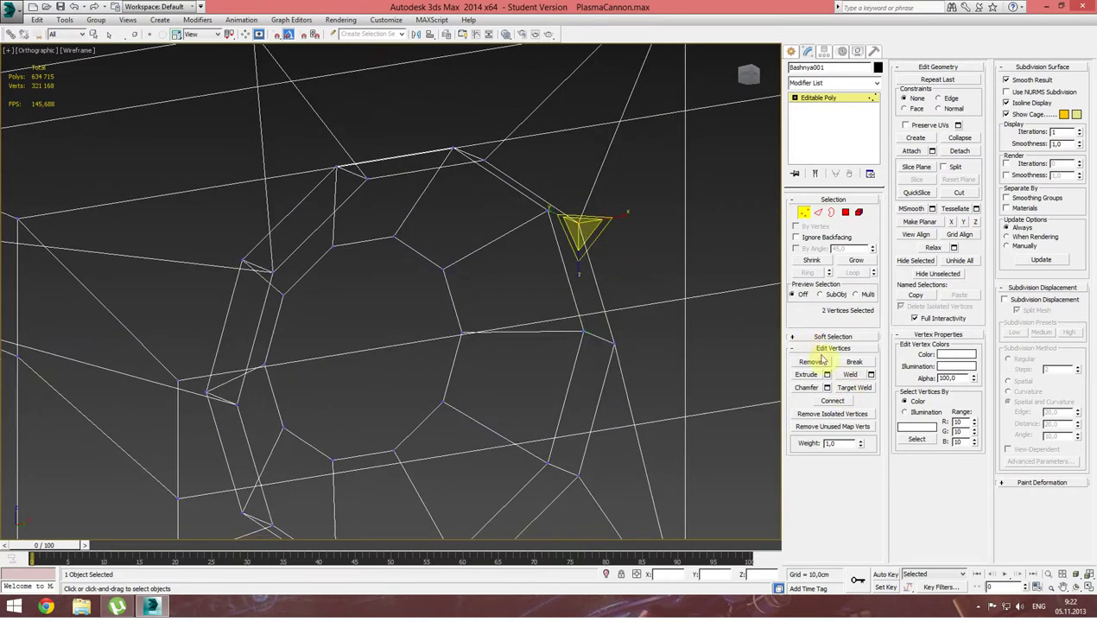
click(849, 377)
Orbit around the front plate to check the welded octagonal ring looks regular.
alt+middle_drag(607, 232, 615, 273)
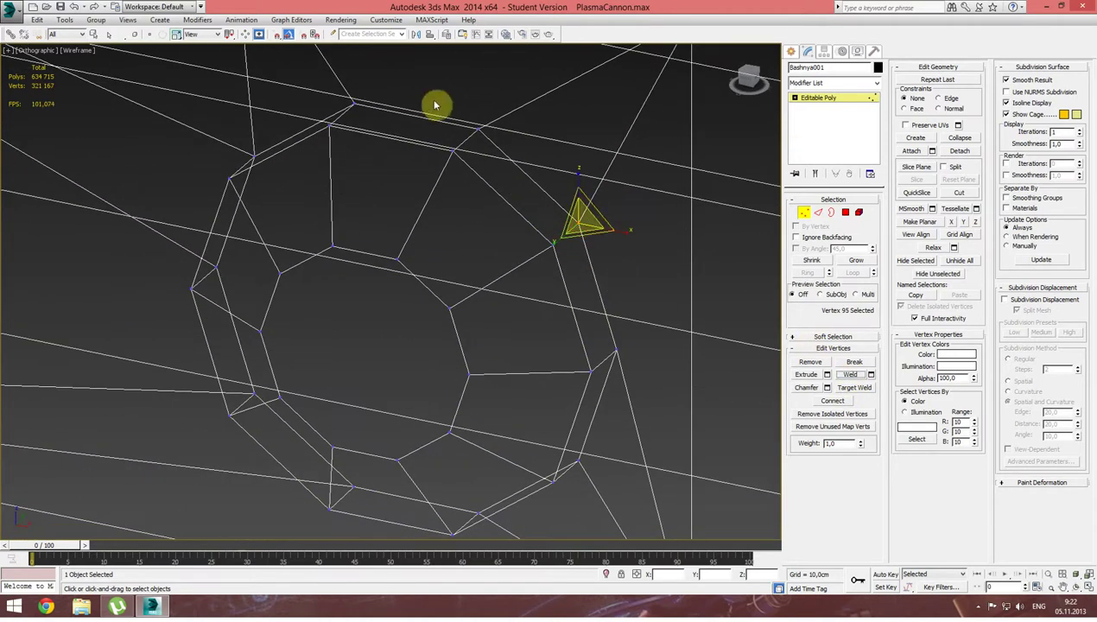
drag(471, 111, 500, 147)
mouse_move(552, 269)
alt+middle_down()
mouse_move(585, 255)
mouse_move(566, 247)
mouse_move(575, 221)
alt+middle_up()
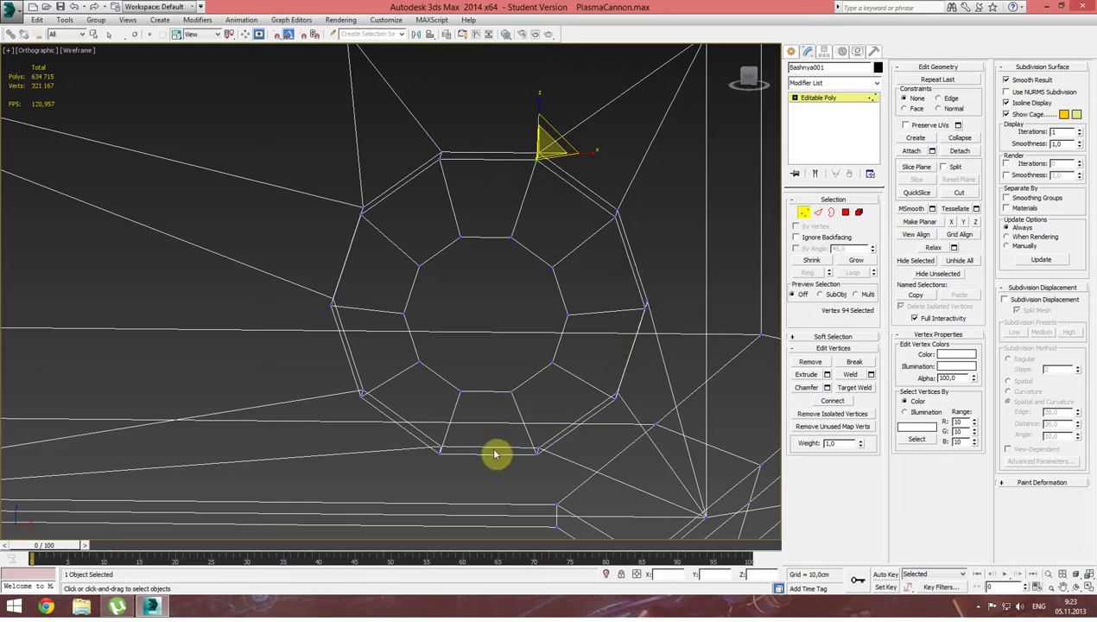
alt+middle_drag(449, 268, 464, 257)
scroll(463, 258, down, 5)
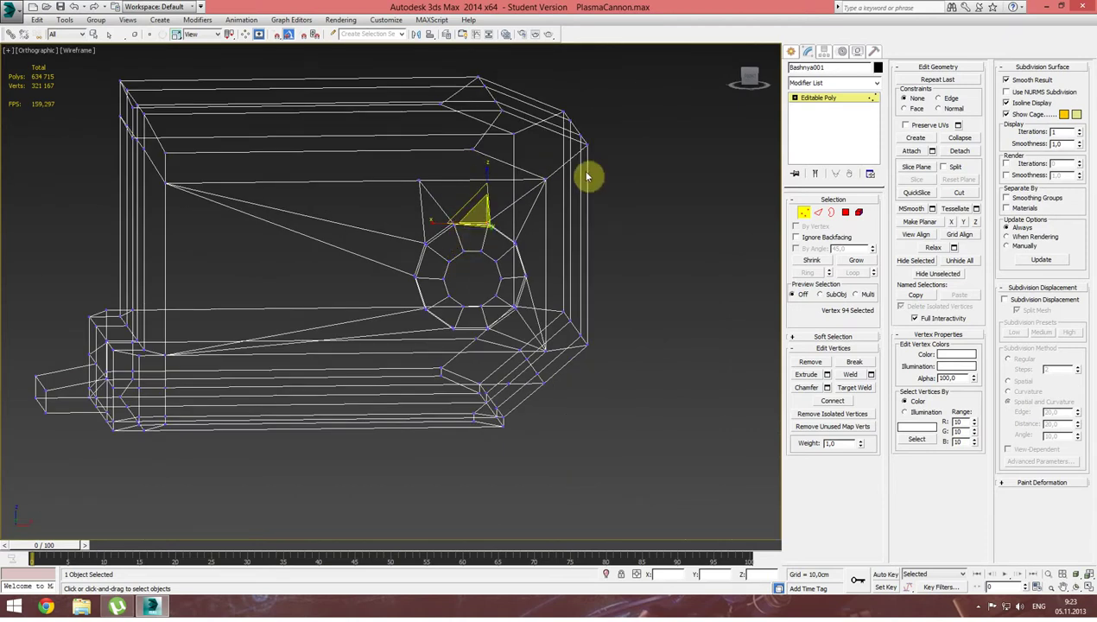
mouse_move(406, 259)
alt+middle_down()
mouse_move(314, 329)
mouse_move(350, 331)
mouse_move(447, 286)
alt+middle_up()
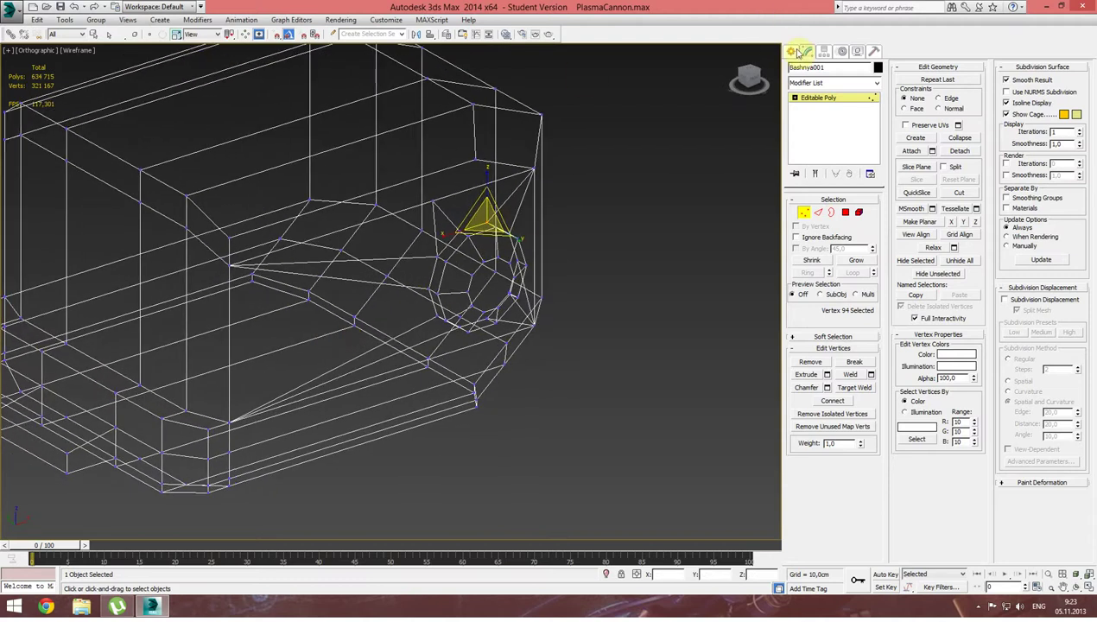
Deselect the plate mesh and show the model shaded with visible edges.
click(798, 52)
click(647, 278)
alt+middle_drag(657, 274, 638, 430)
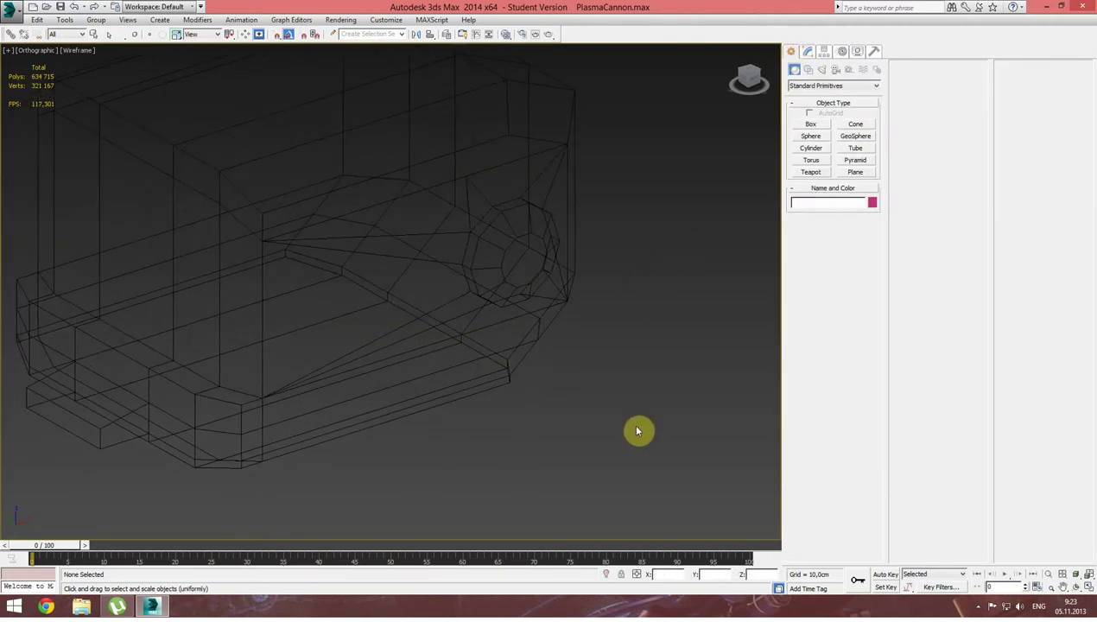
key(F3)
scroll(587, 385, up, 5)
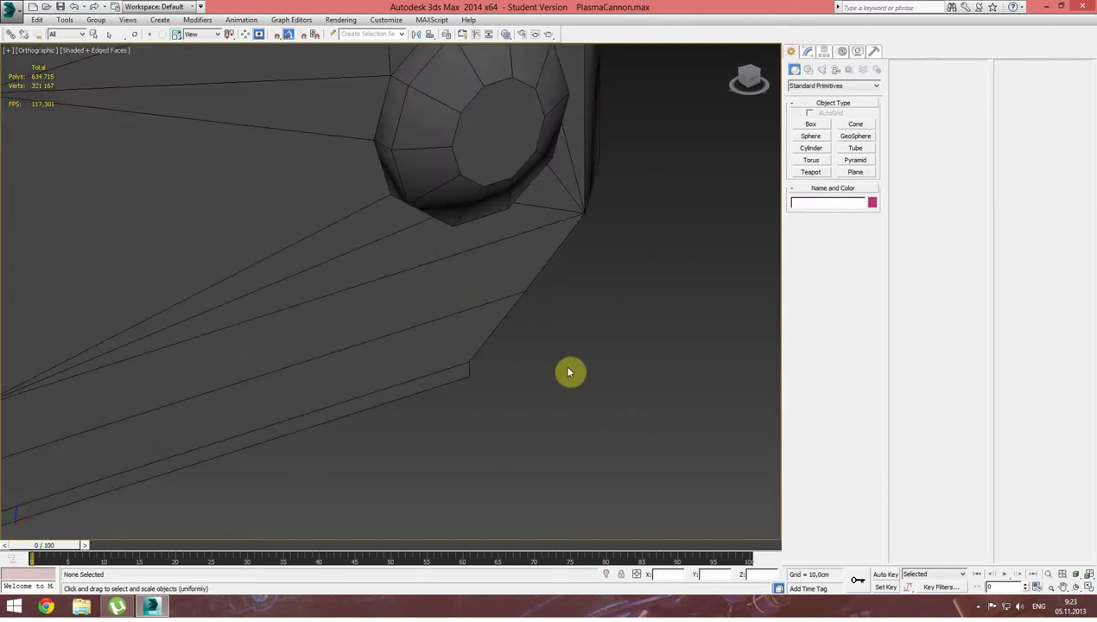
scroll(557, 368, down, 6)
mouse_move(545, 362)
alt+middle_down()
mouse_move(573, 348)
mouse_move(480, 363)
mouse_move(542, 349)
mouse_move(546, 397)
alt+middle_up()
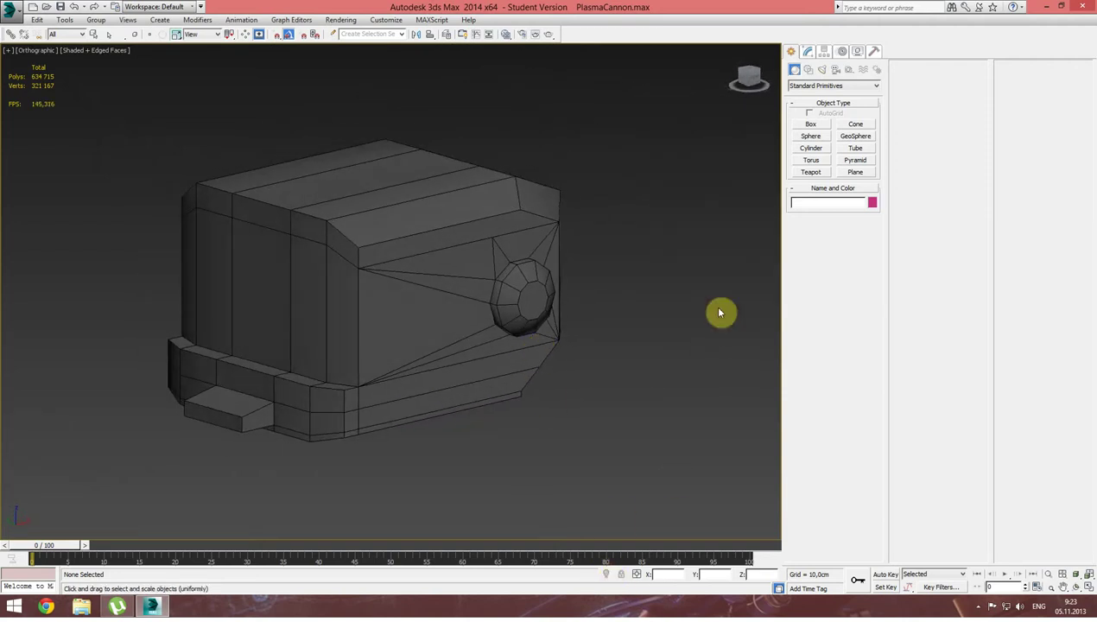
Unhide all hidden parts of the cannon from the Display panel.
click(843, 52)
click(859, 53)
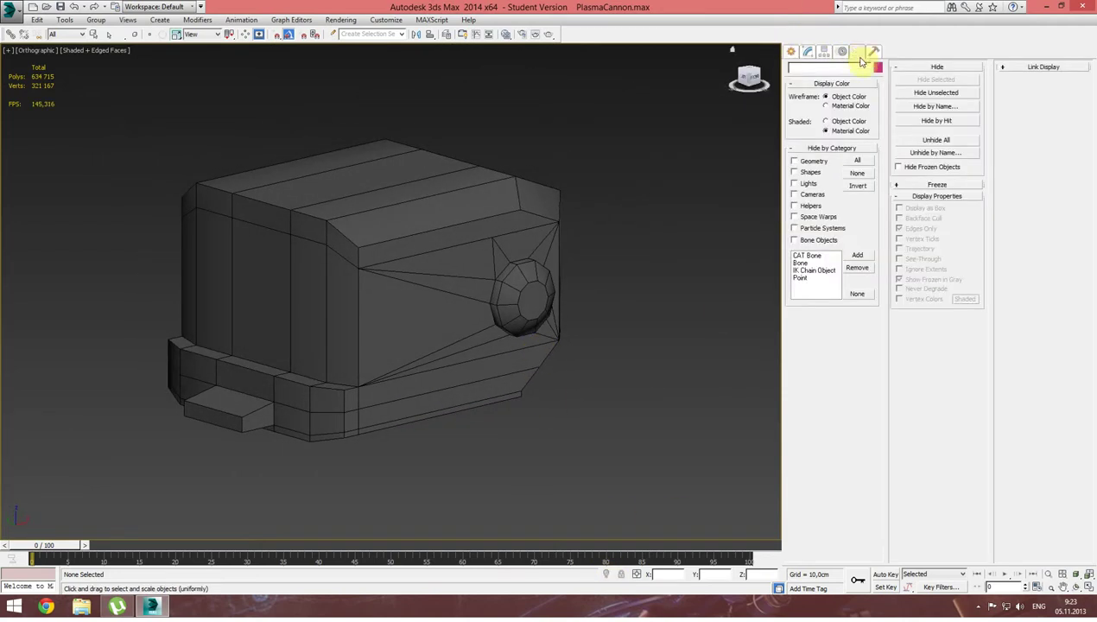
click(949, 142)
scroll(622, 228, down, 5)
Orbit and zoom around the whole cannon to check the octagonal knob in the front opening.
mouse_move(604, 237)
alt+middle_down()
mouse_move(633, 277)
mouse_move(587, 245)
mouse_move(608, 246)
alt+middle_up()
scroll(608, 246, down, 3)
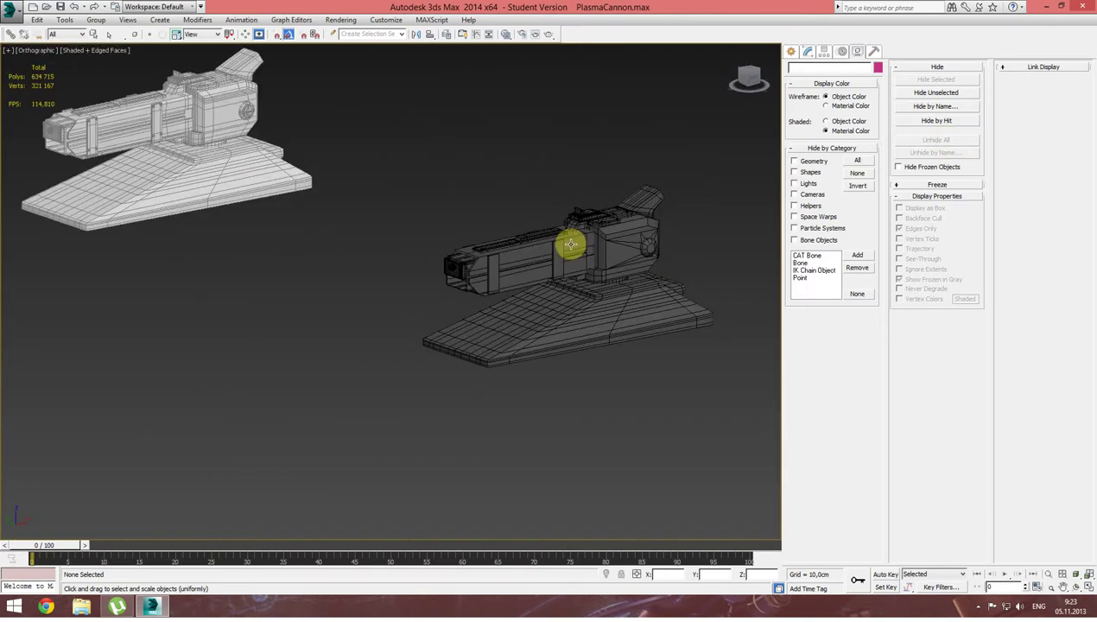
scroll(571, 244, up, 3)
scroll(572, 243, up, 2)
alt+middle_drag(534, 255, 492, 247)
scroll(493, 247, up, 3)
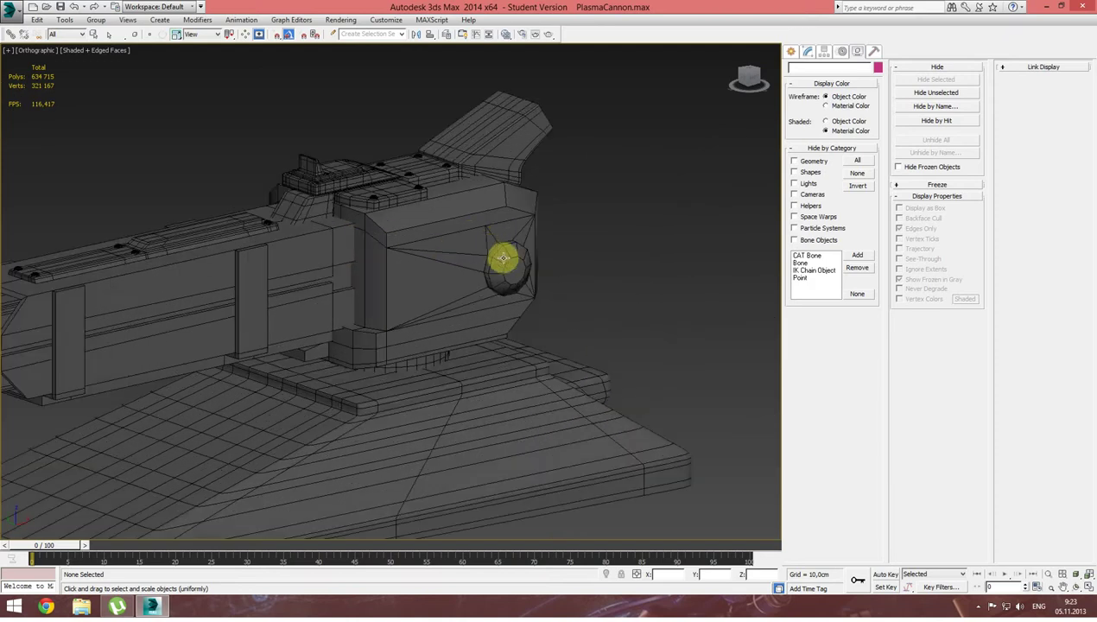
scroll(554, 301, down, 2)
scroll(536, 291, down, 2)
scroll(136, 151, down, 2)
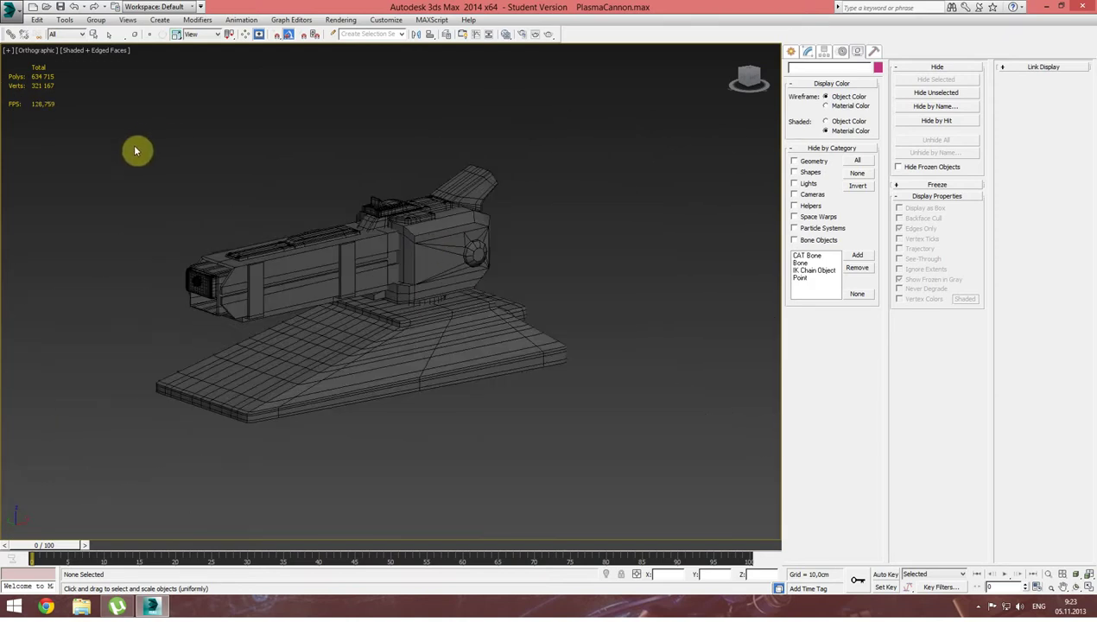
scroll(135, 152, down, 2)
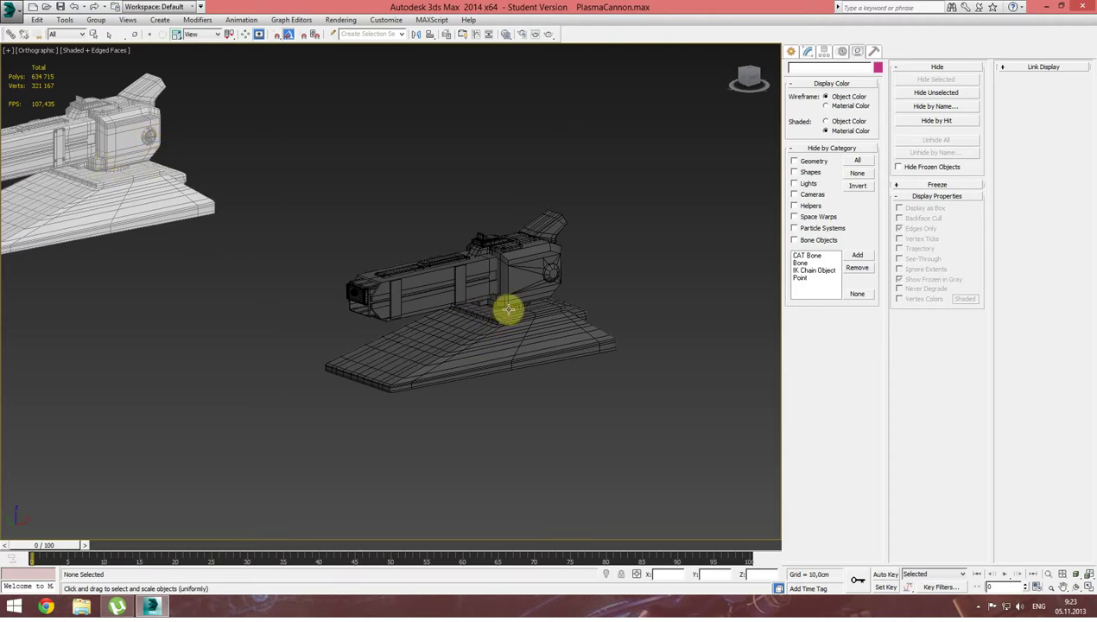
scroll(496, 307, up, 3)
scroll(494, 302, up, 2)
scroll(514, 268, down, 5)
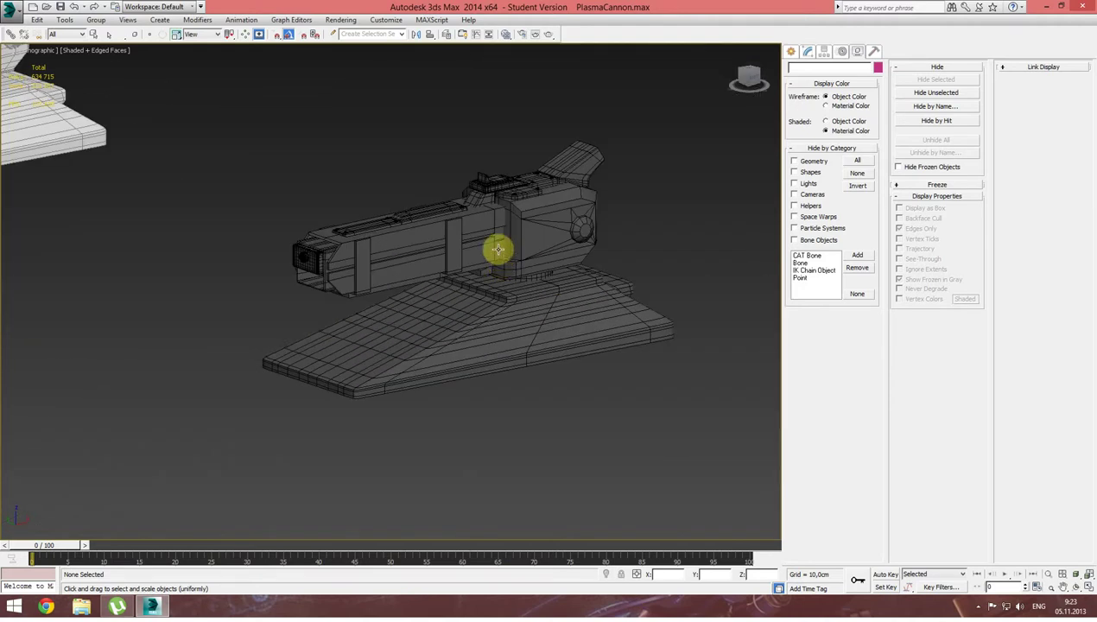
Select the top rail on the barrel.
mouse_move(487, 236)
alt+middle_down()
mouse_move(485, 259)
mouse_move(391, 265)
mouse_move(428, 196)
alt+middle_up()
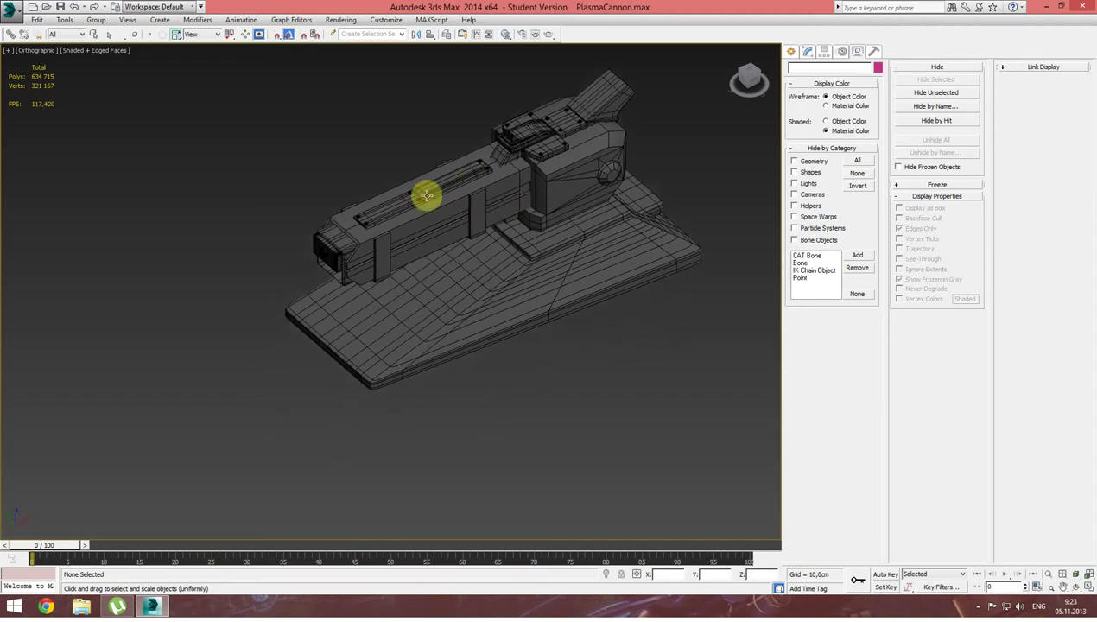
scroll(423, 198, up, 3)
click(430, 187)
alt+middle_drag(506, 296, 512, 292)
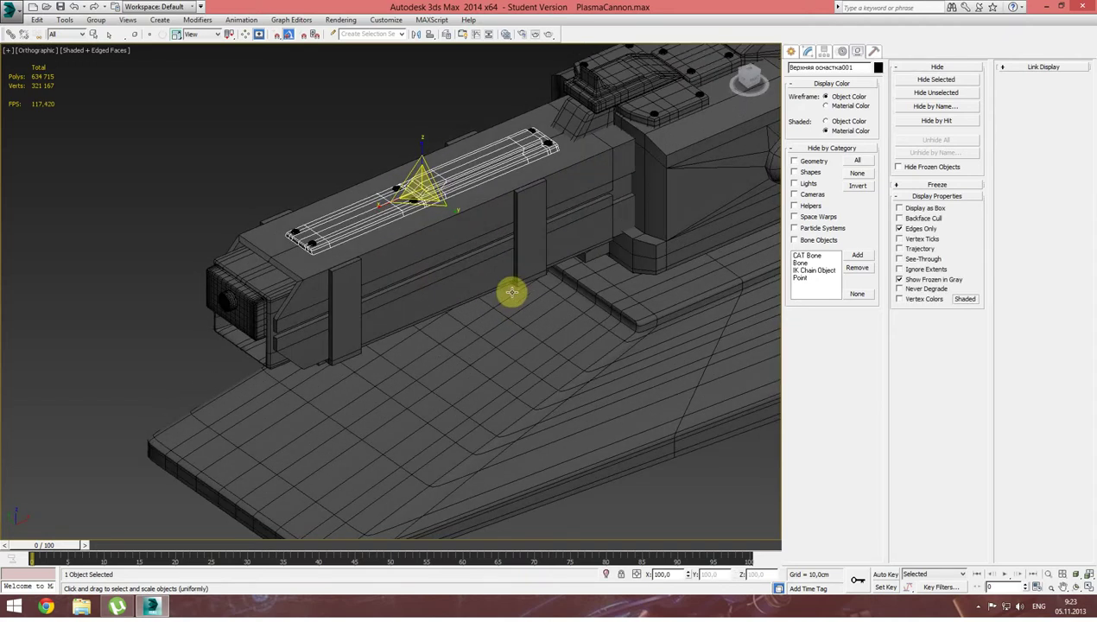
Isolate the selected top rail, Верхняя оснастка001, in the viewport.
click(607, 574)
middle_drag(451, 311, 487, 291)
scroll(487, 291, up, 2)
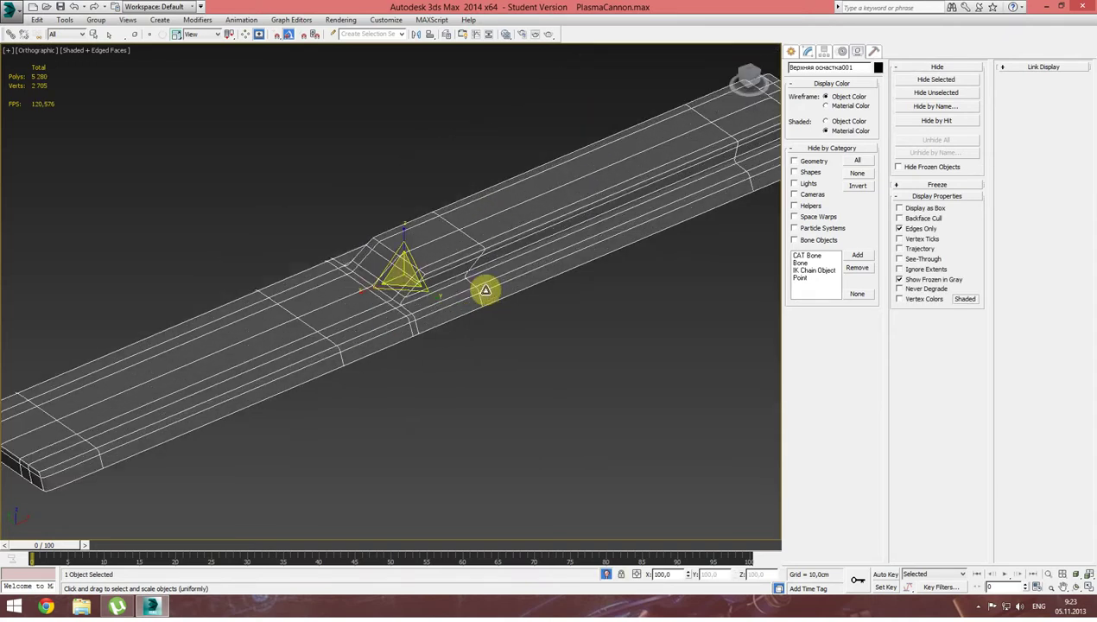
Remove the rail's TurboSmooth modifier and enable Show End Result on Editable Poly.
click(809, 54)
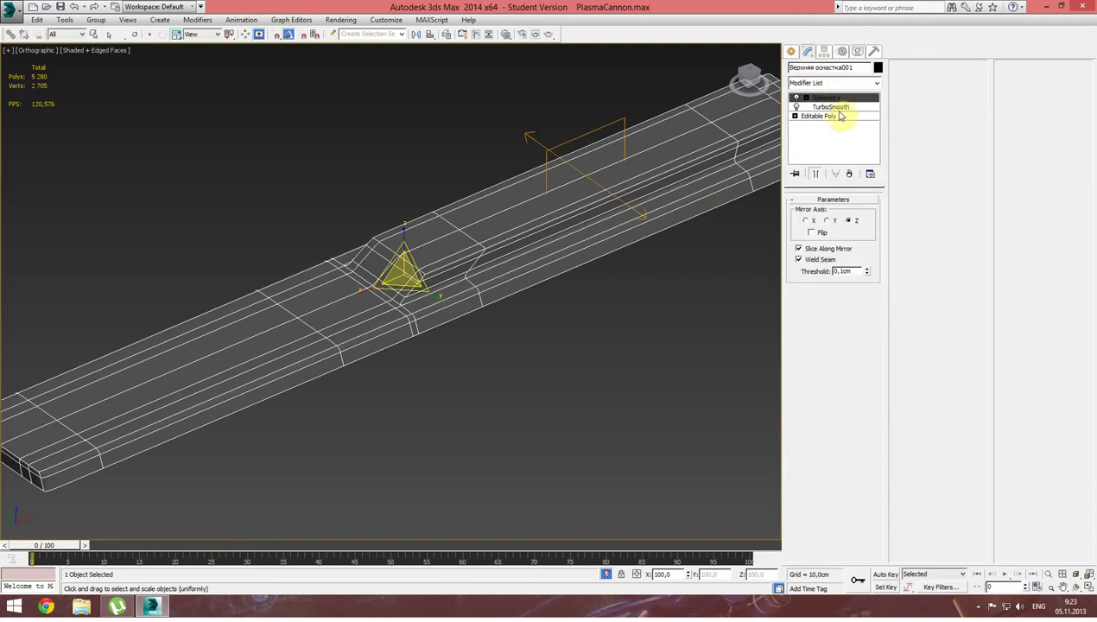
click(834, 107)
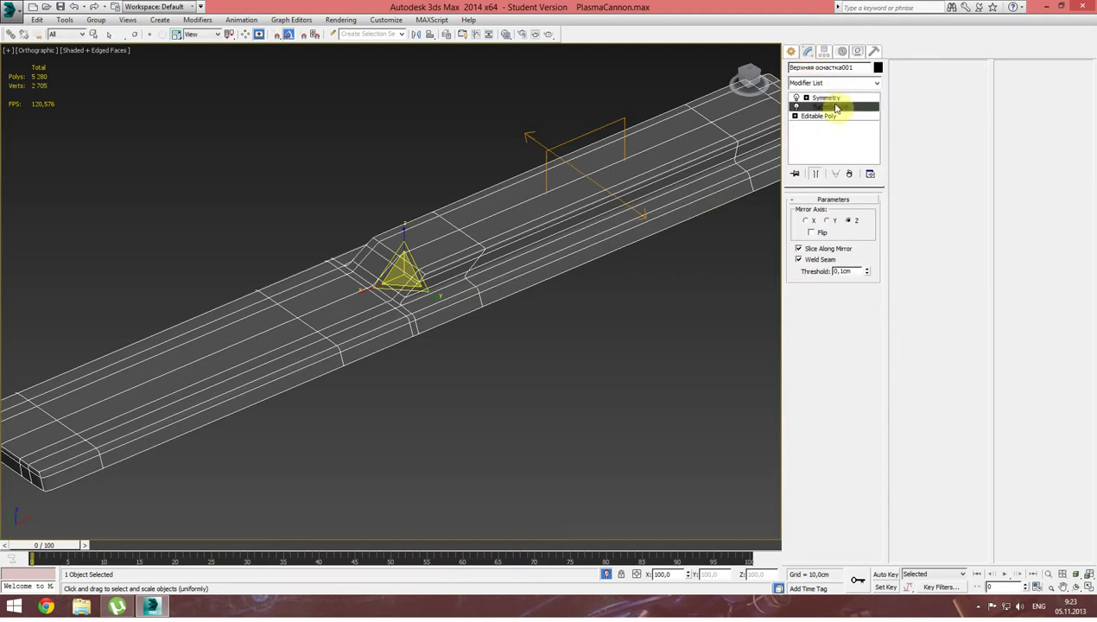
click(871, 176)
click(850, 175)
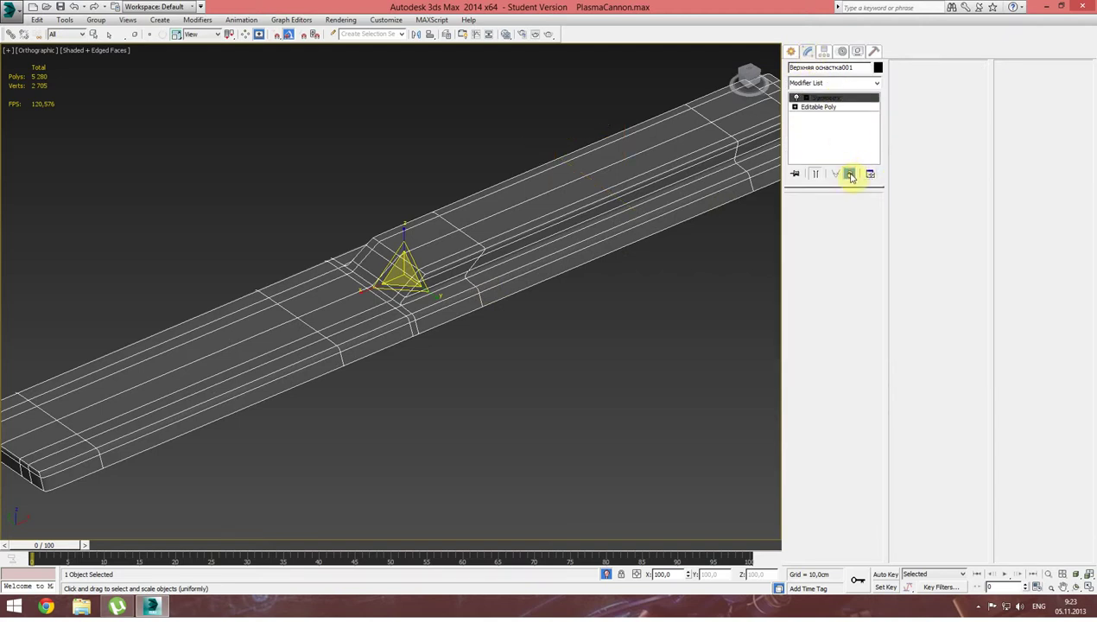
scroll(639, 216, down, 3)
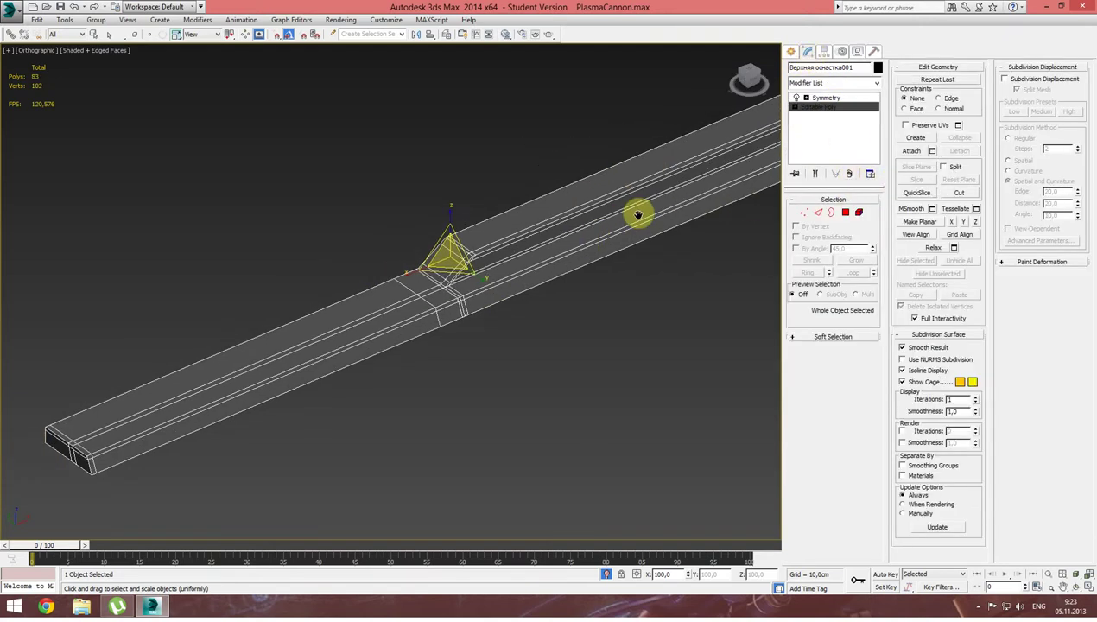
click(813, 173)
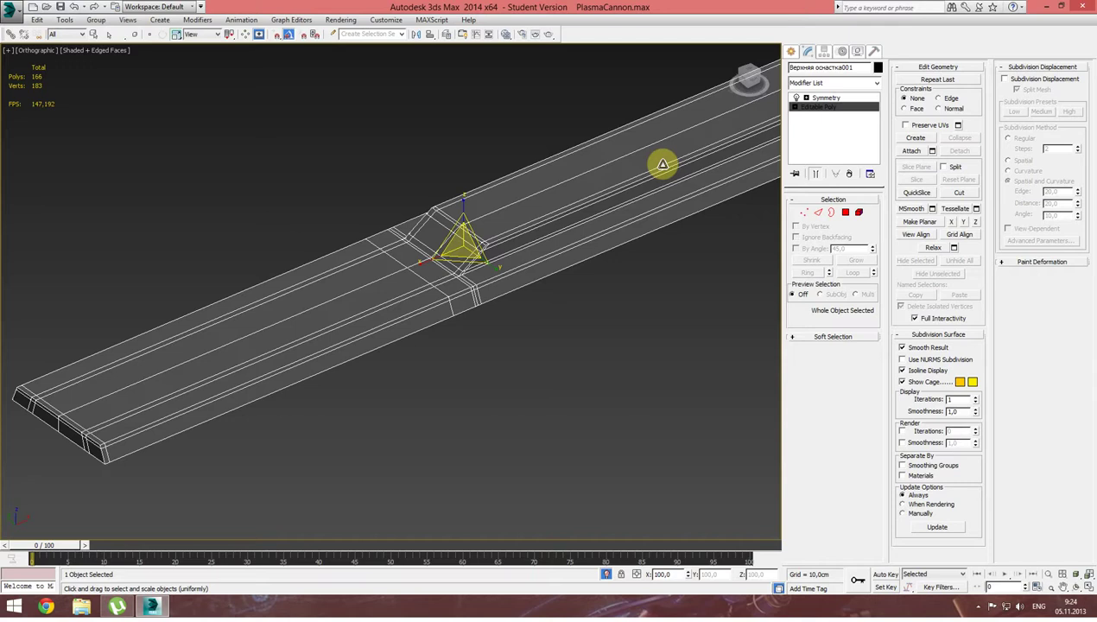
Toggle the Symmetry modifier off and on to check the 166-poly mirrored cage.
scroll(602, 223, up, 1)
scroll(606, 208, up, 2)
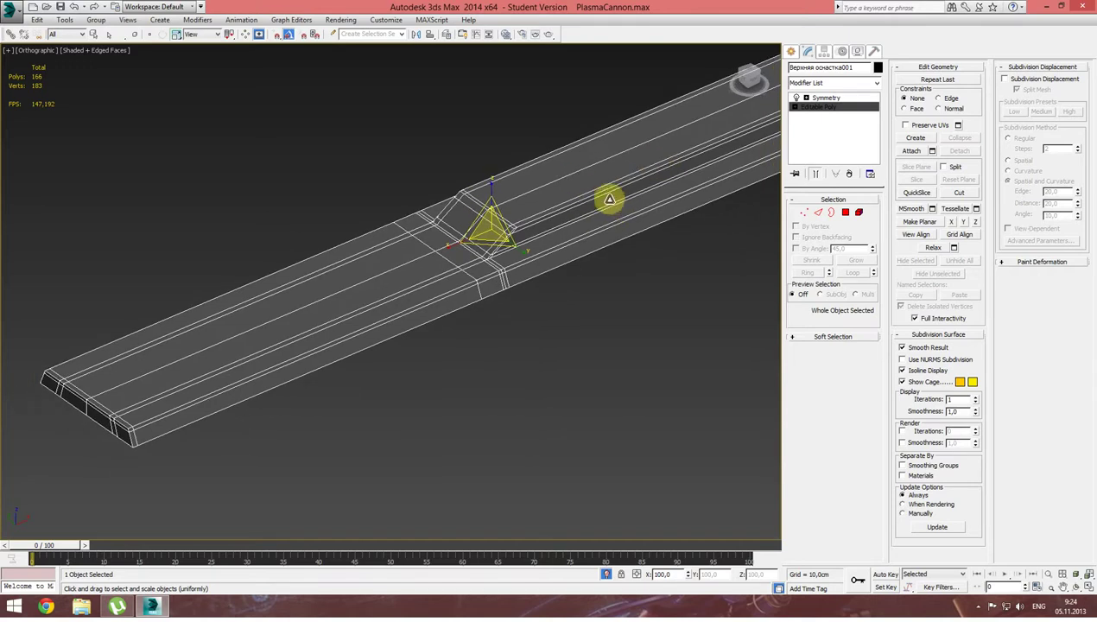
scroll(607, 198, up, 1)
scroll(578, 193, down, 1)
scroll(578, 191, down, 2)
scroll(576, 187, down, 2)
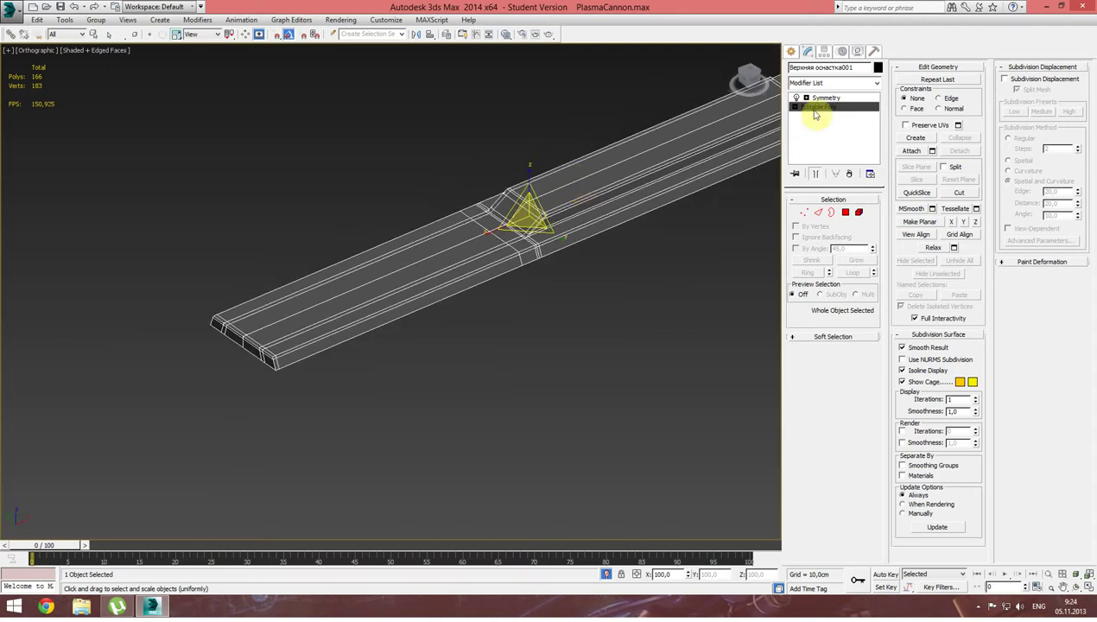
click(797, 98)
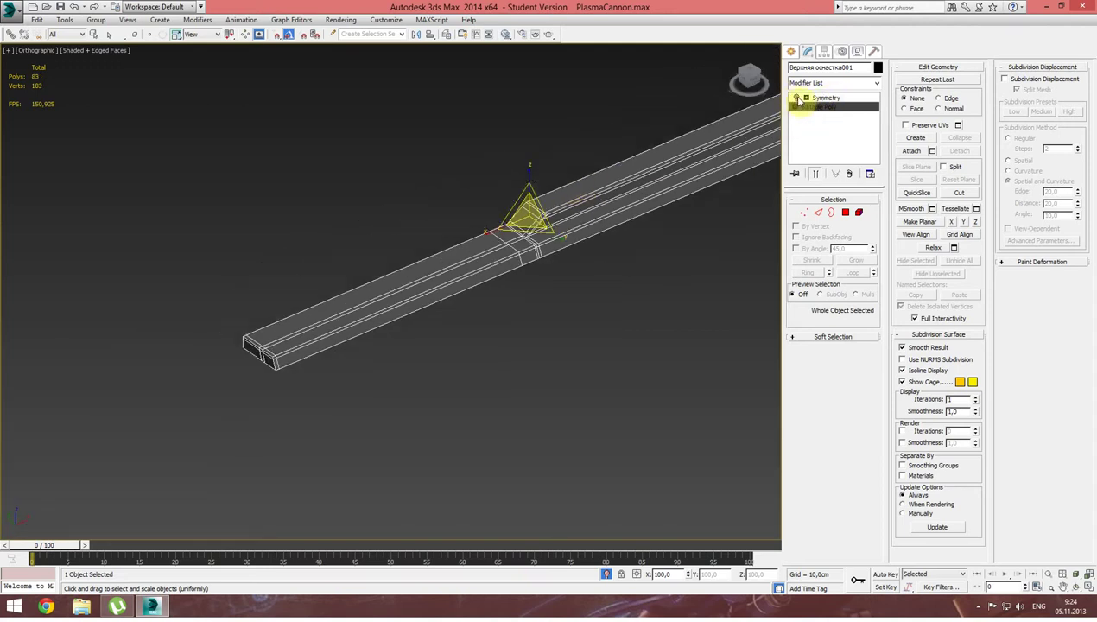
click(797, 99)
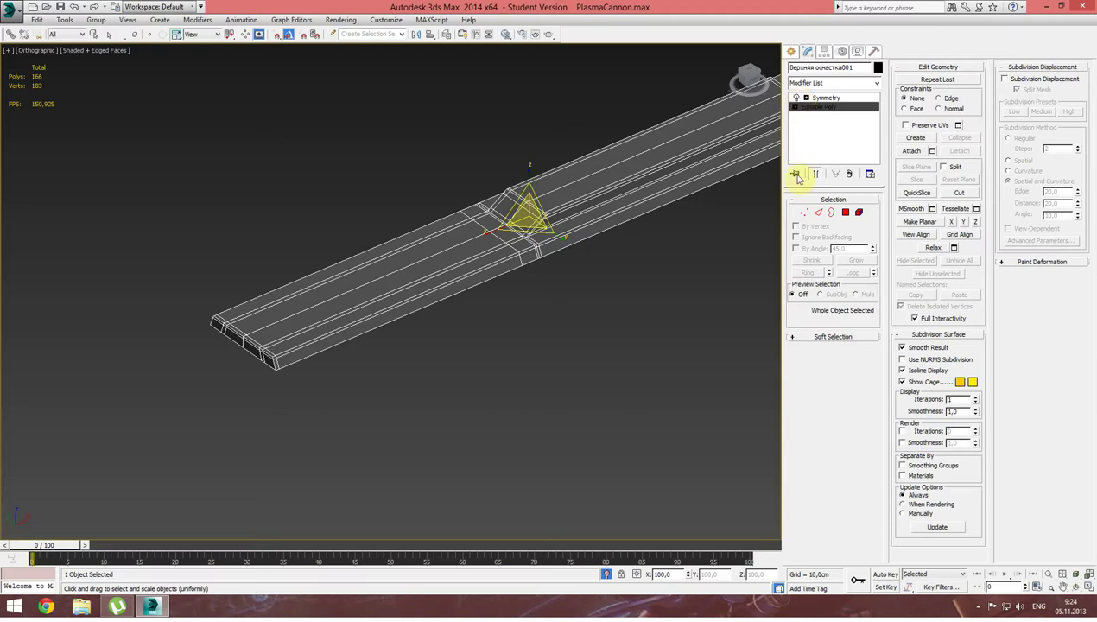
Switch to Edge level with Show End Result off, showing only the rail's unmirrored half.
click(818, 215)
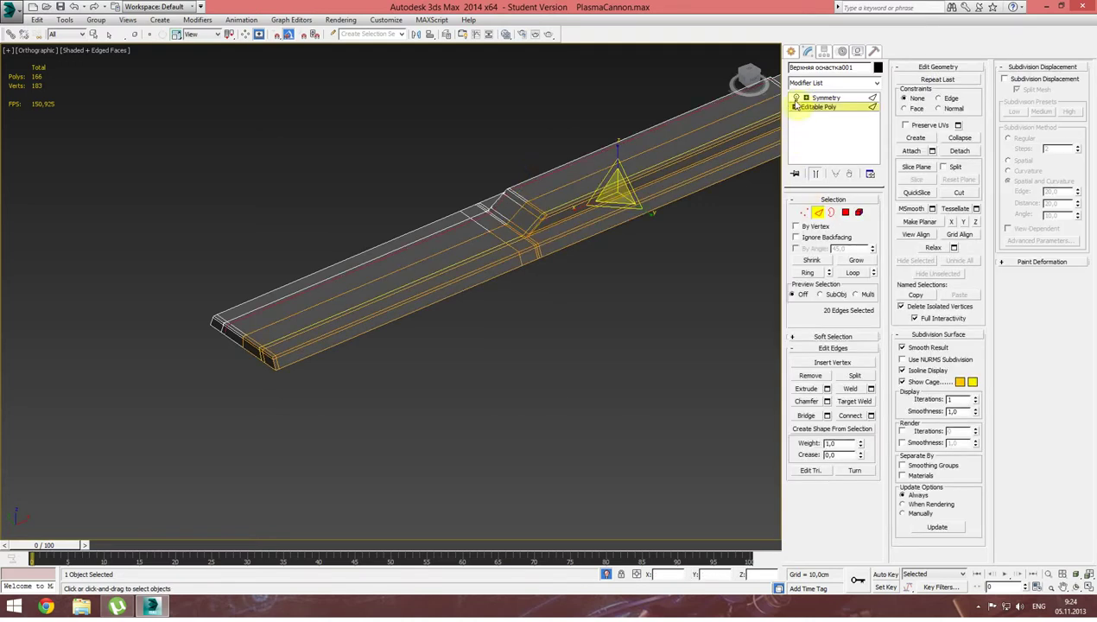
click(813, 173)
scroll(557, 207, up, 5)
mouse_move(534, 203)
middle_down()
mouse_move(462, 212)
mouse_move(386, 178)
middle_up()
scroll(395, 176, down, 3)
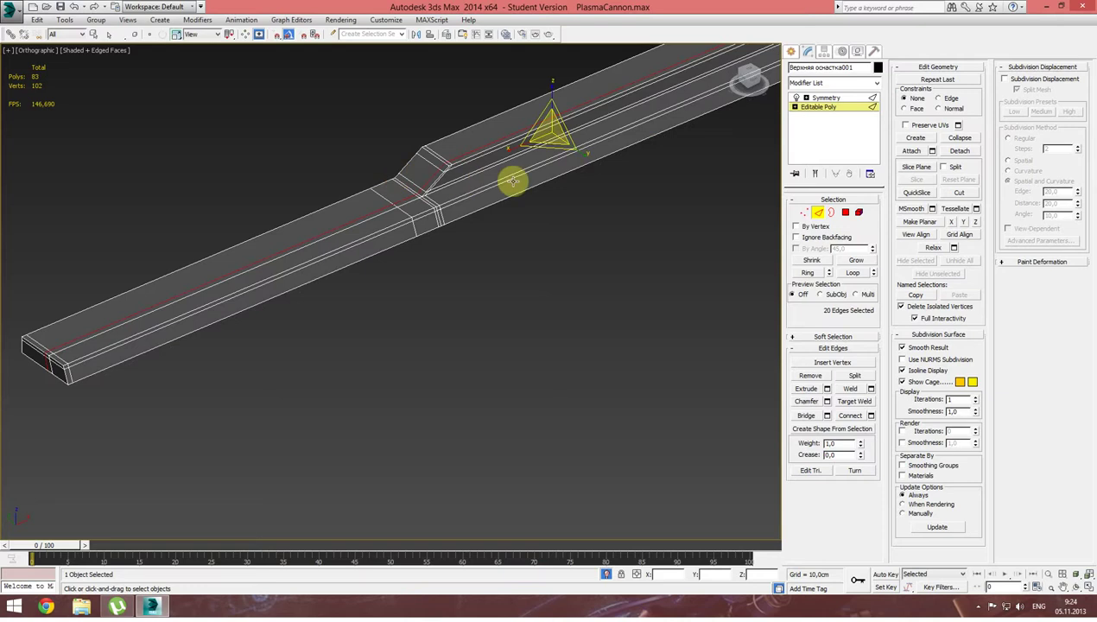
Remove the extra edge loops along the beam, slope and tip with Ctrl+Backspace.
double_click(428, 166)
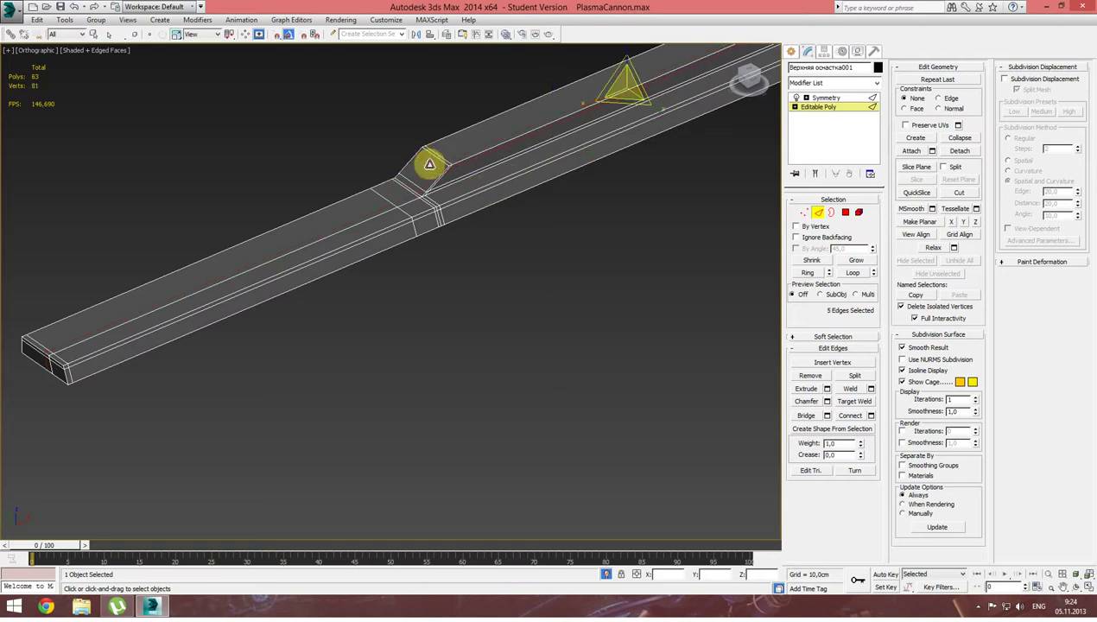
key(ctrl+BackSpace)
double_click(416, 185)
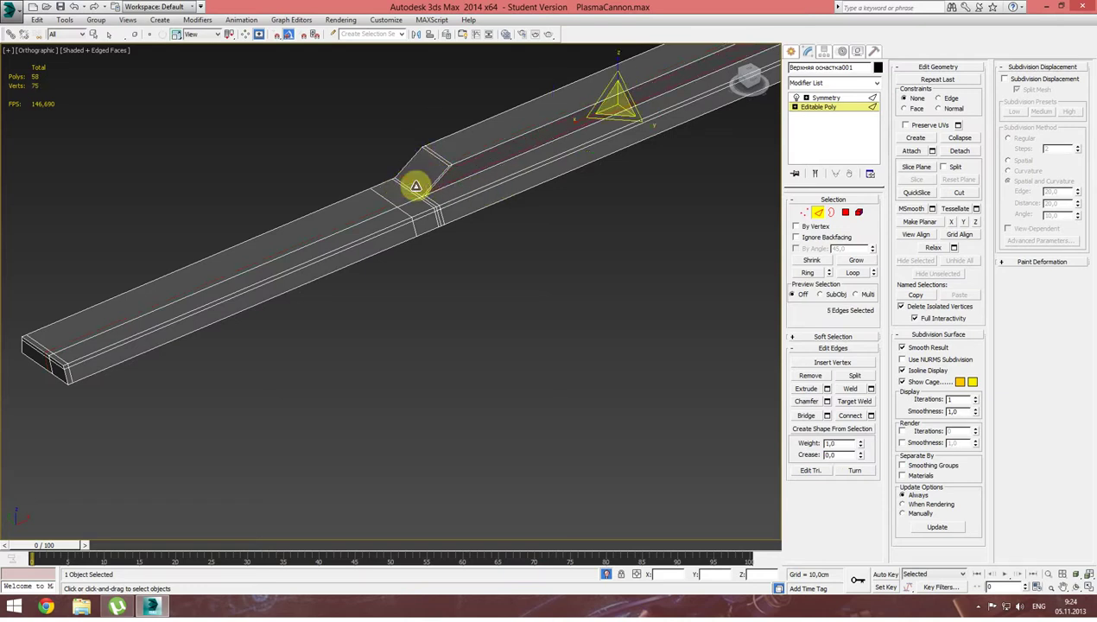
key(ctrl+BackSpace)
scroll(436, 158, up, 3)
double_click(454, 153)
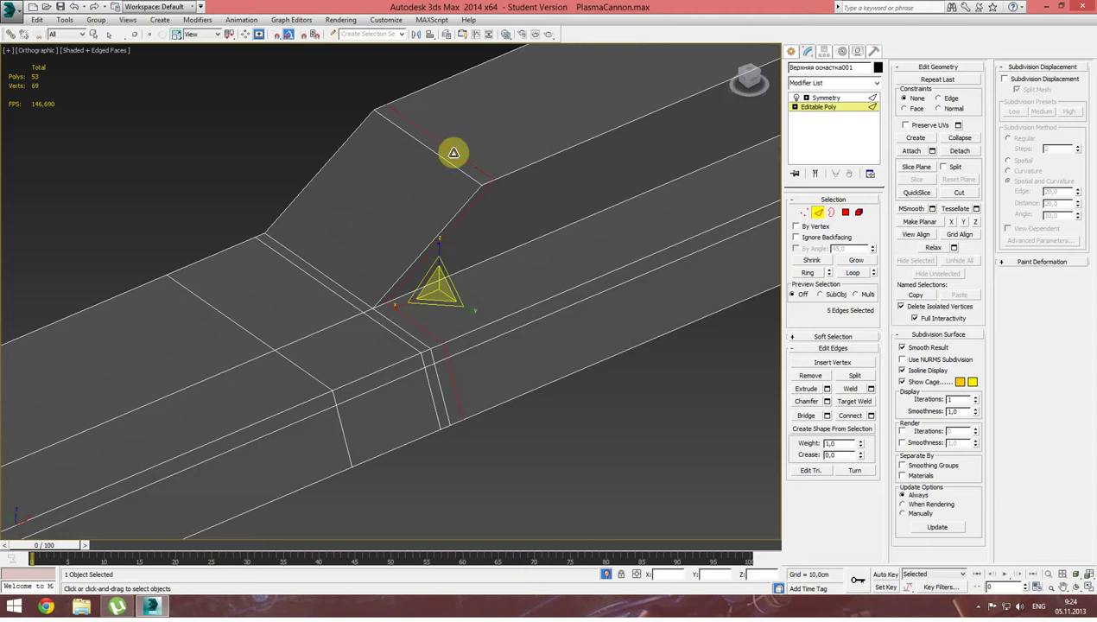
key(ctrl+BackSpace)
double_click(350, 304)
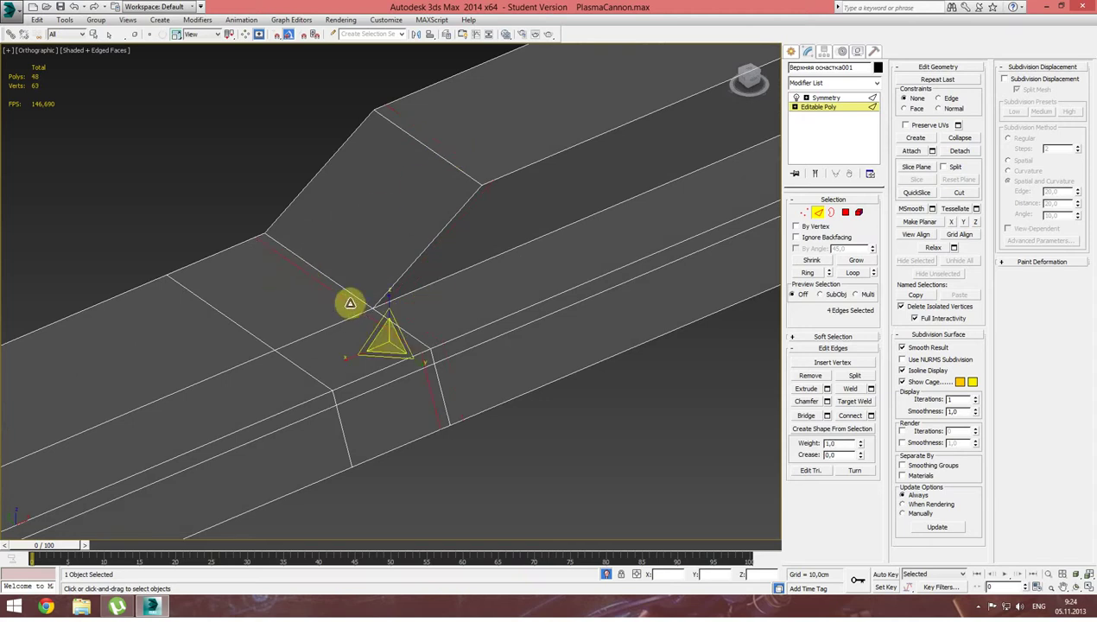
key(ctrl+BackSpace)
scroll(389, 270, down, 2)
scroll(355, 262, down, 3)
scroll(566, 245, down, 3)
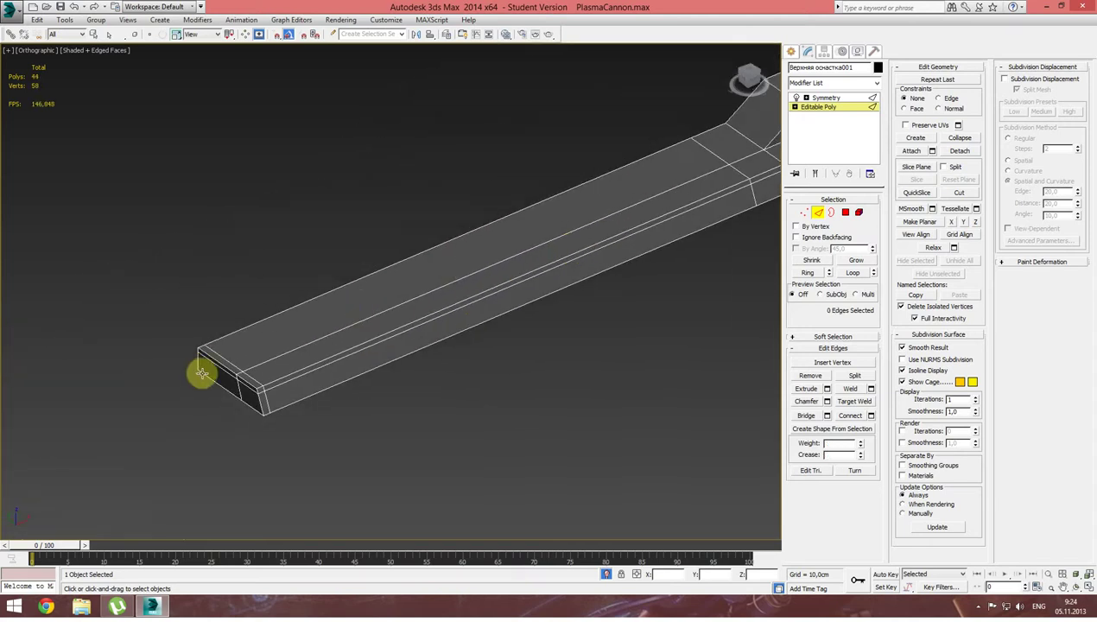
double_click(233, 373)
key(ctrl+BackSpace)
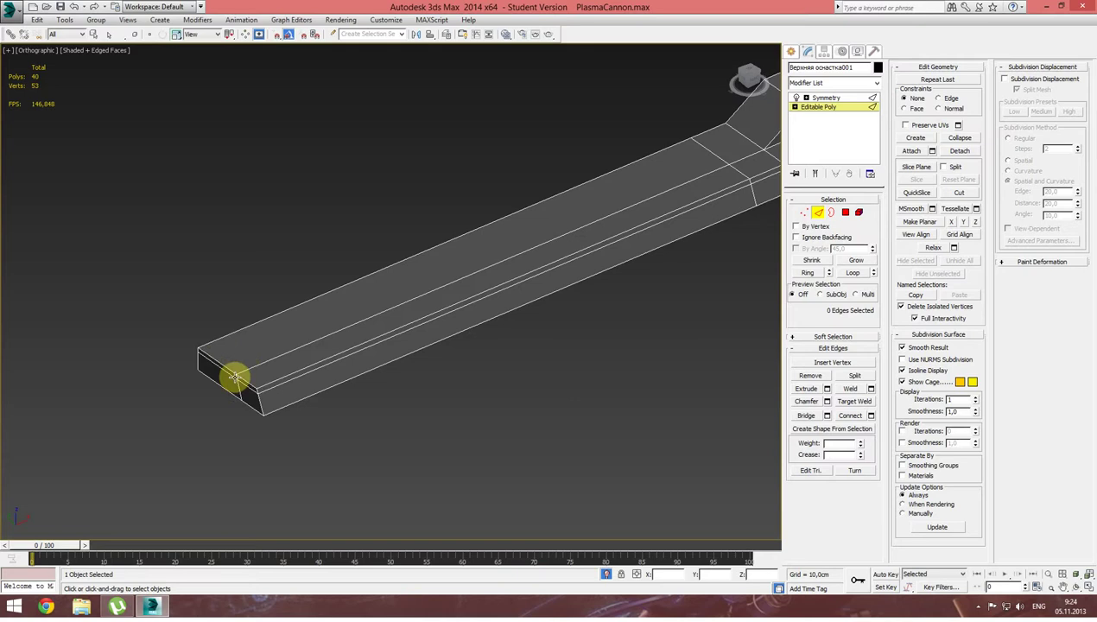
double_click(234, 376)
middle_drag(409, 343, 234, 352)
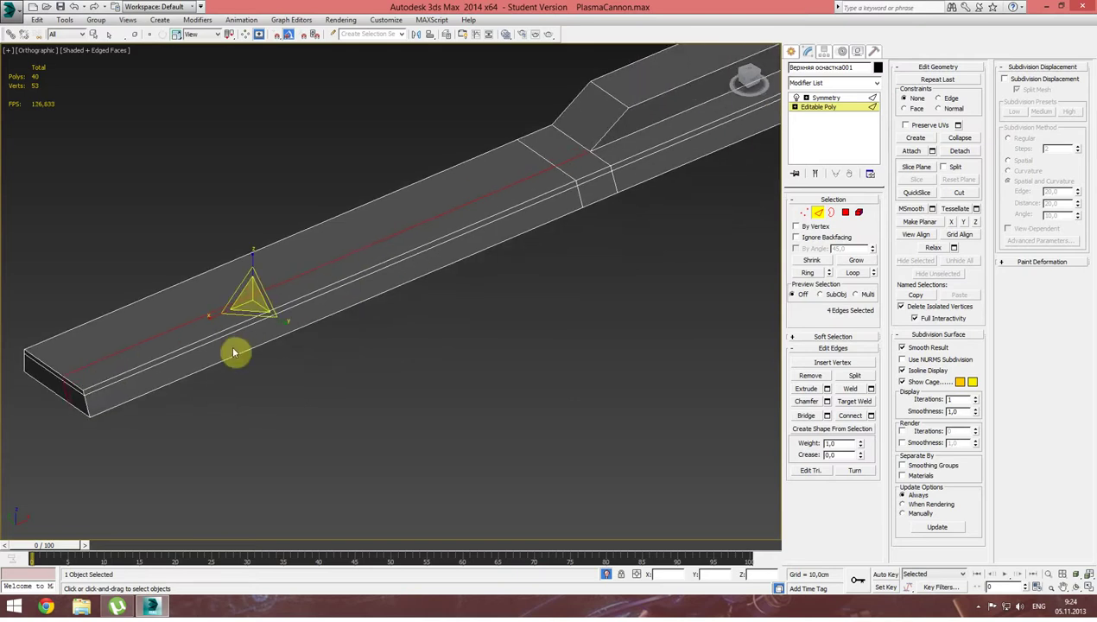
key(ctrl+BackSpace)
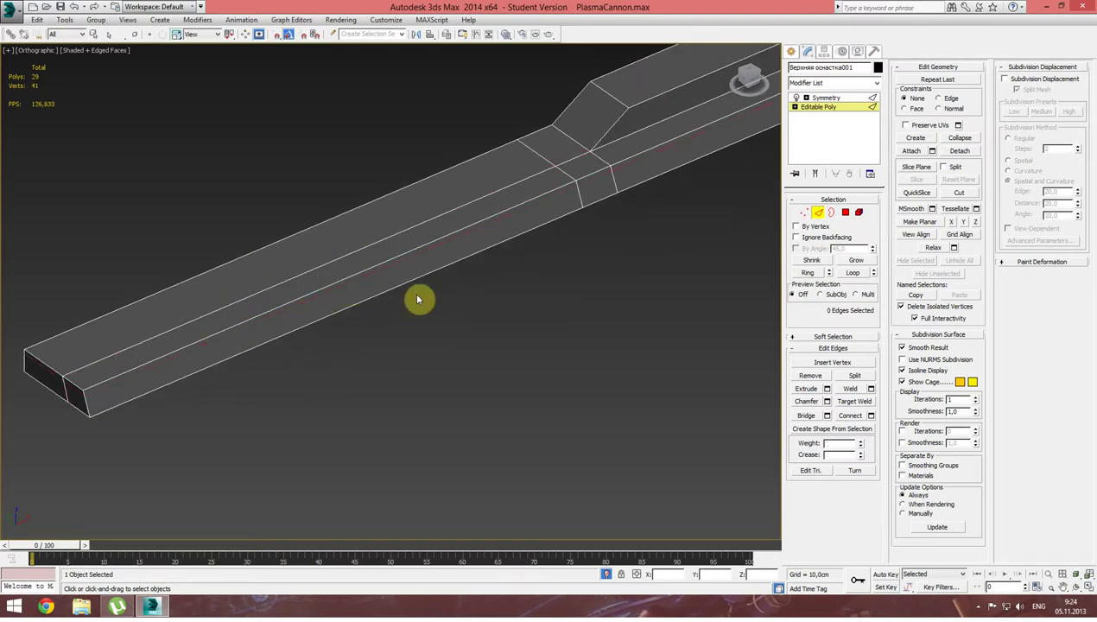
Remove the edge rings near the notch and beam's end, leaving 16 polys, then exit isolation.
middle_drag(480, 253, 244, 336)
double_click(331, 277)
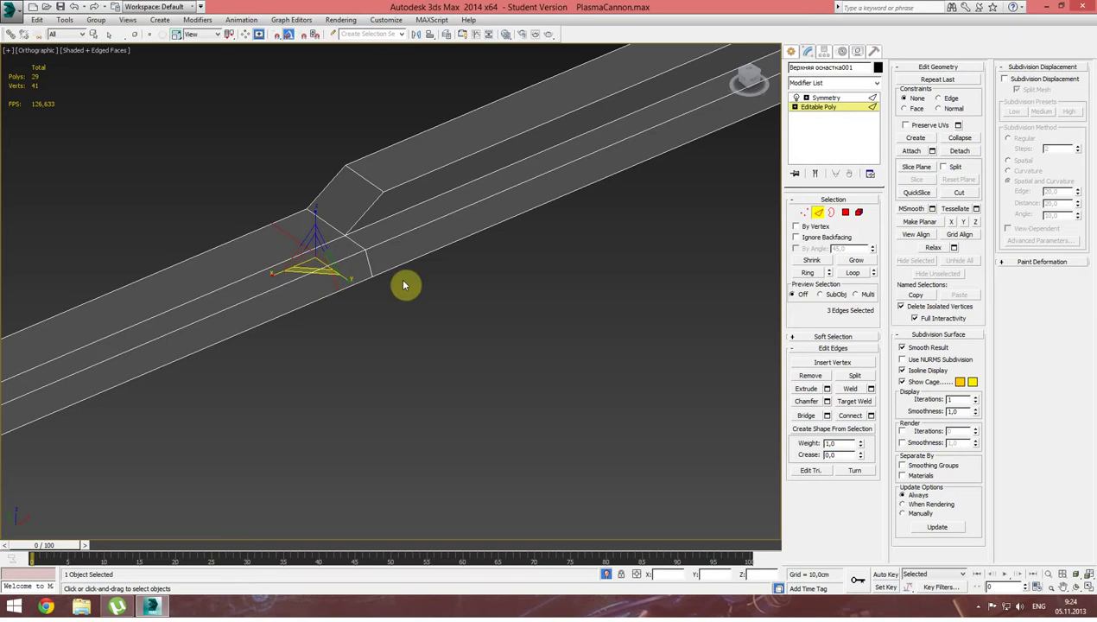
key(ctrl+BackSpace)
middle_drag(407, 286, 26, 396)
double_click(512, 143)
key(ctrl+BackSpace)
double_click(524, 142)
key(ctrl+BackSpace)
middle_drag(551, 152, 473, 208)
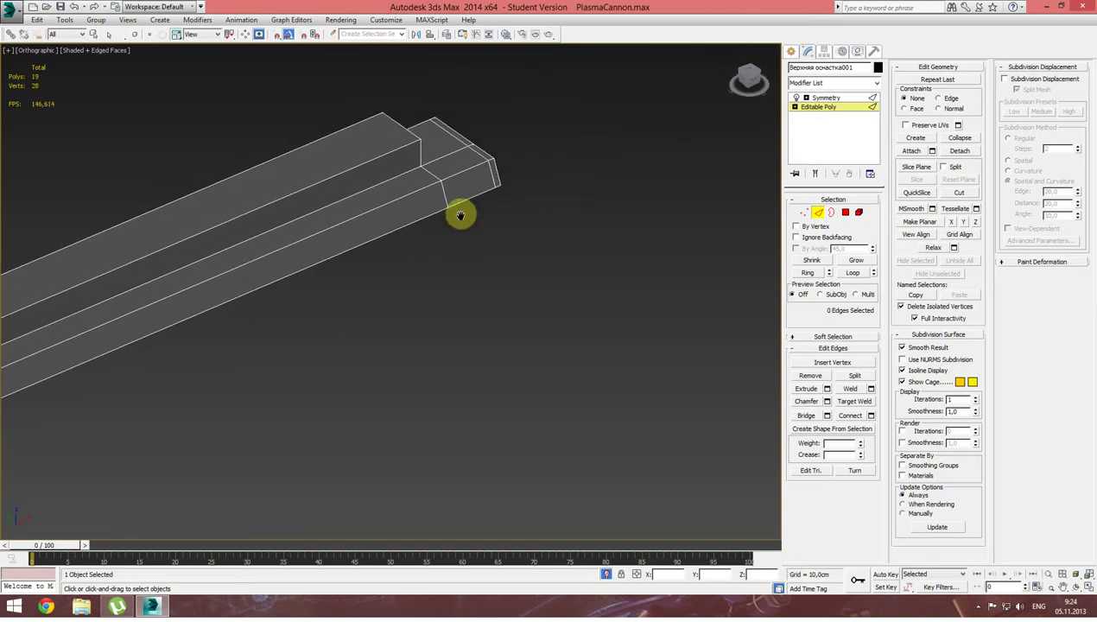
double_click(488, 169)
key(ctrl+BackSpace)
middle_drag(482, 171, 662, 203)
mouse_move(510, 294)
alt+middle_down()
mouse_move(522, 299)
mouse_move(622, 247)
mouse_move(507, 259)
mouse_move(616, 445)
alt+middle_up()
click(607, 574)
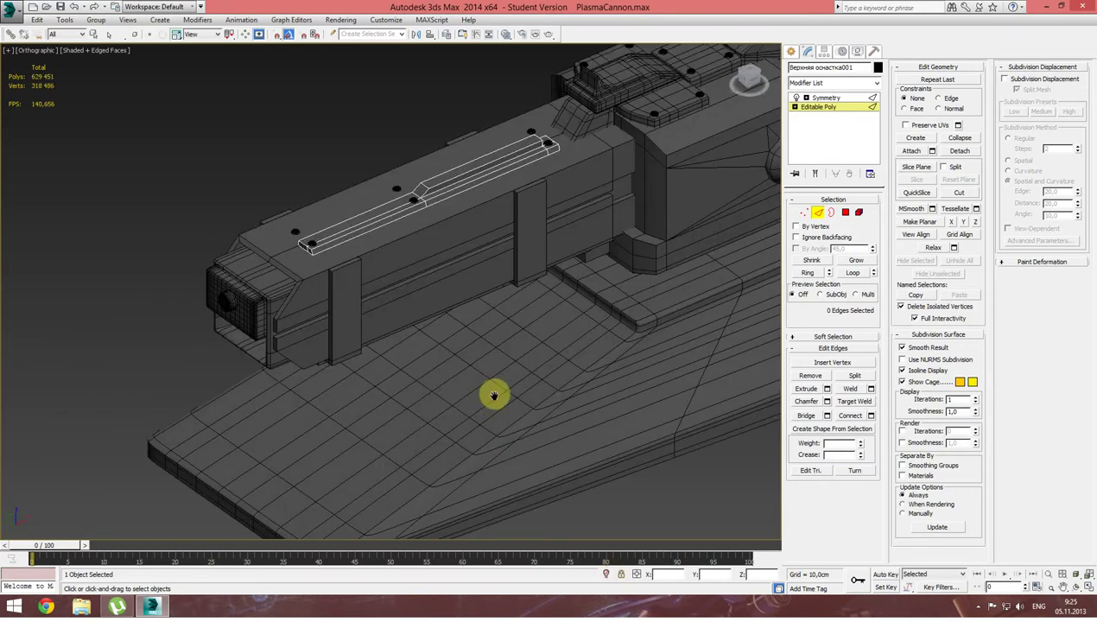
Clear the selection and switch to plain Select Object mode.
scroll(483, 345, down, 2)
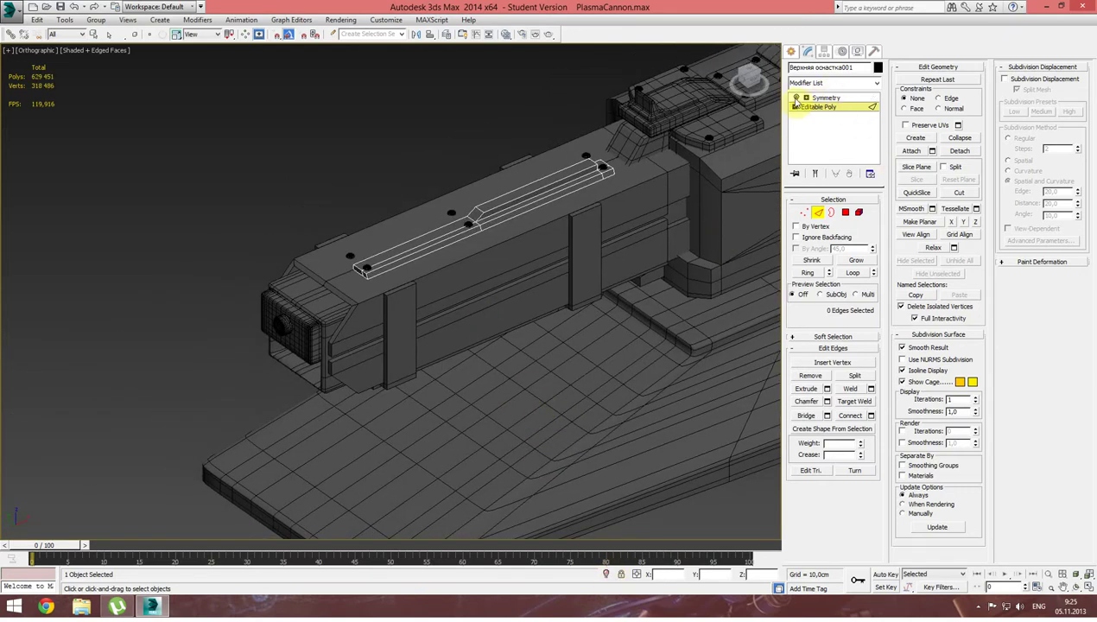
click(806, 98)
mouse_move(543, 167)
alt+middle_down()
mouse_move(553, 190)
mouse_move(530, 189)
alt+middle_up()
click(390, 194)
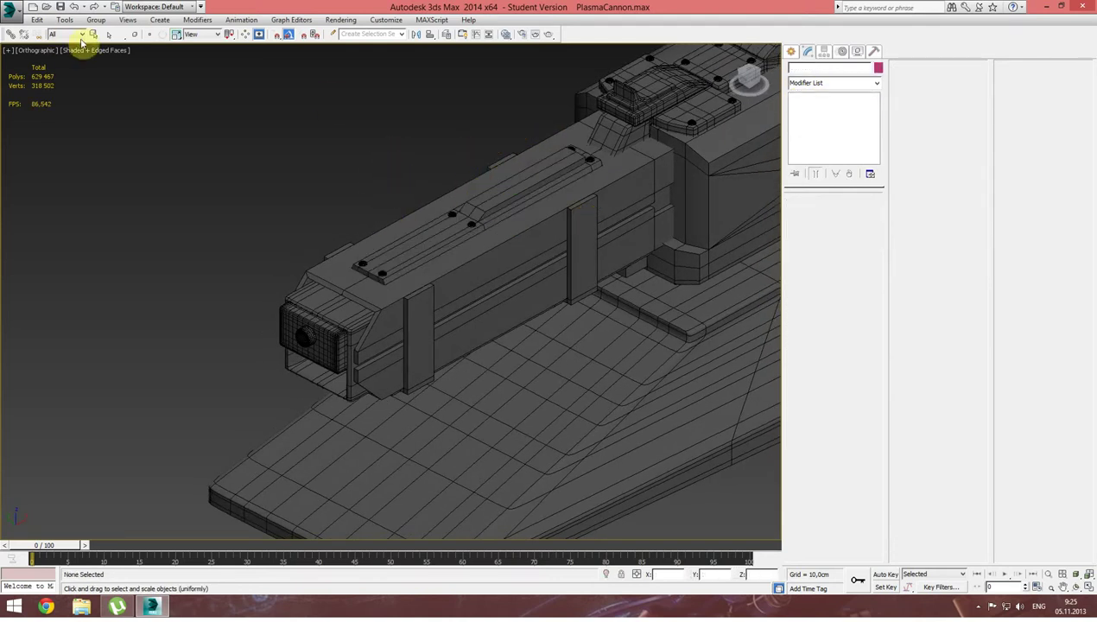
click(99, 34)
Delete the five round bolts along the barrel-top rail.
scroll(379, 211, up, 1)
scroll(345, 188, up, 2)
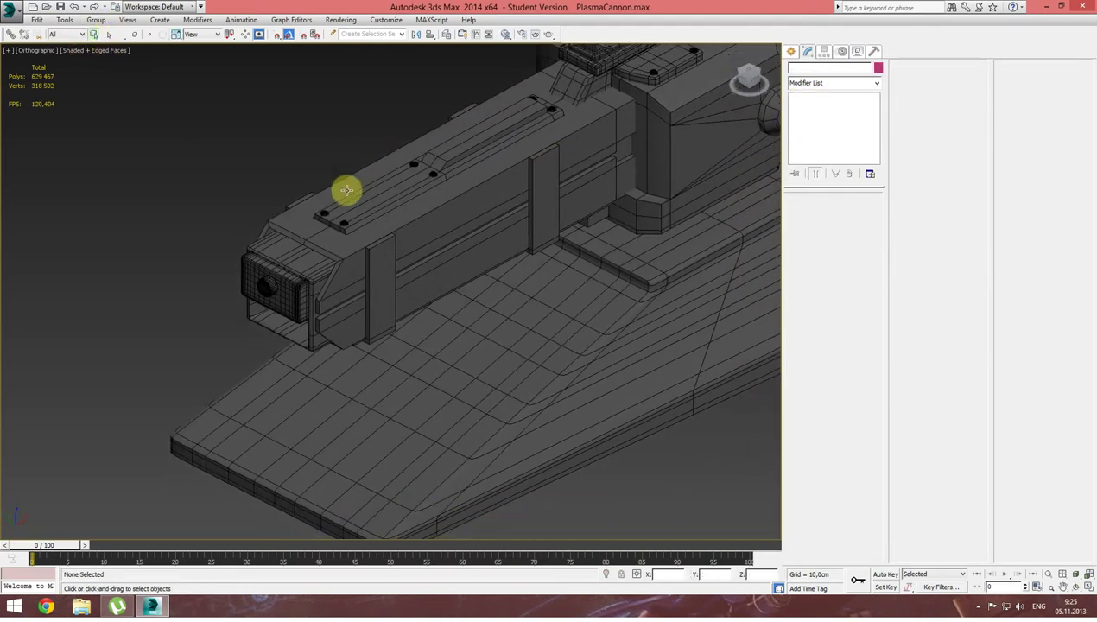
scroll(282, 280, up, 3)
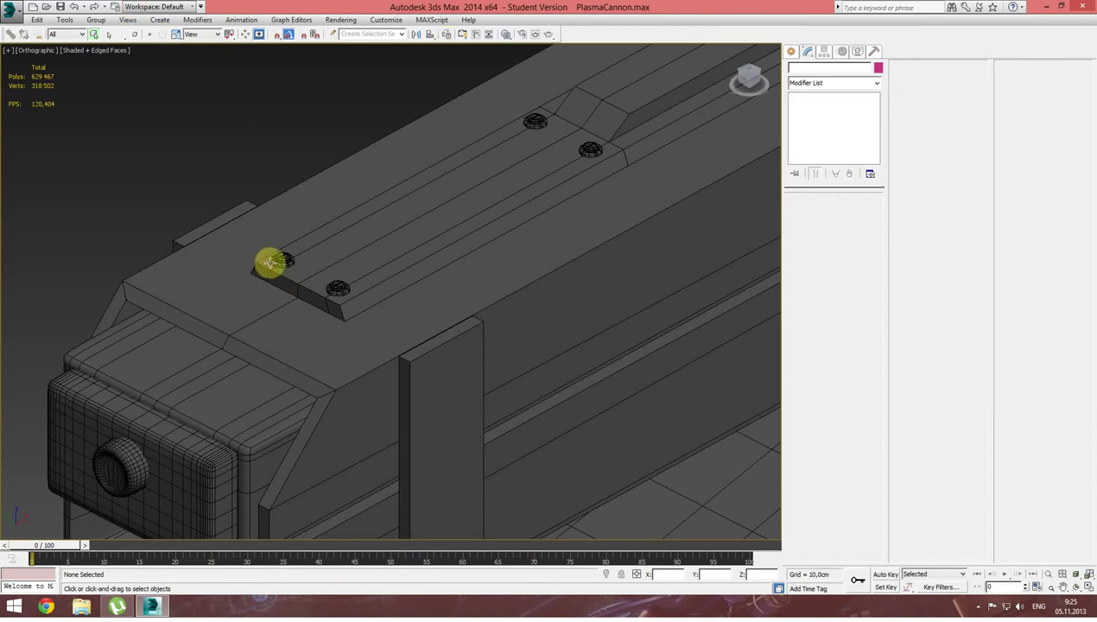
click(282, 260)
key(Delete)
click(338, 287)
key(Delete)
click(590, 149)
key(Delete)
middle_drag(639, 145, 317, 357)
click(600, 183)
key(Delete)
click(557, 151)
key(Delete)
Turn the view to face the muzzle and select the muzzle box Box010.
scroll(481, 169, down, 3)
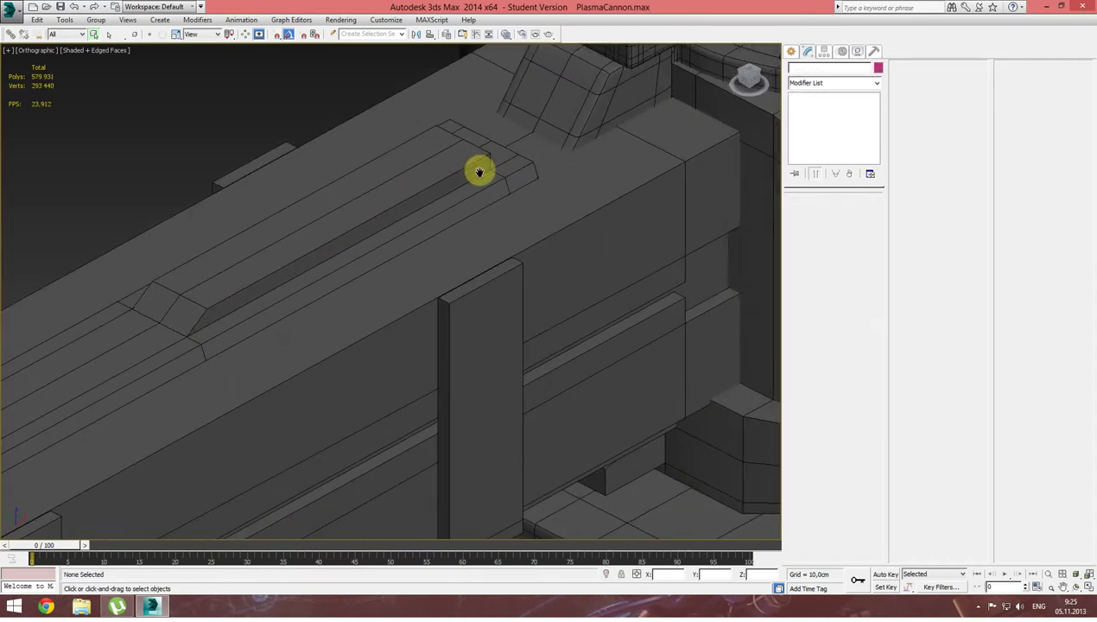
scroll(482, 169, down, 3)
scroll(316, 264, up, 2)
scroll(316, 264, down, 1)
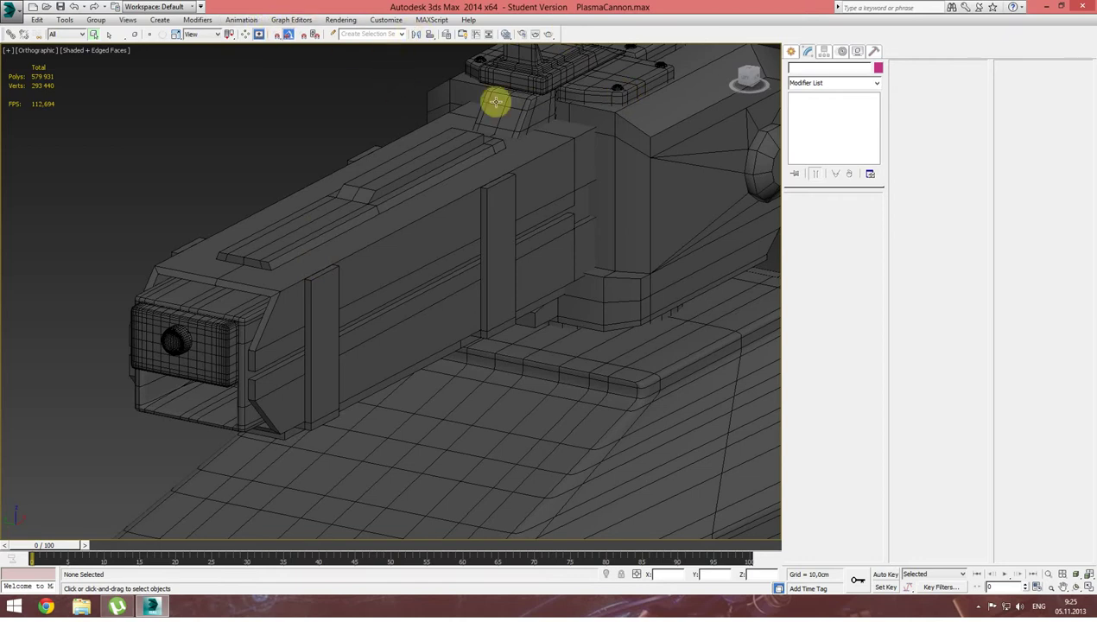
scroll(615, 133, up, 2)
scroll(558, 164, up, 2)
mouse_move(607, 156)
alt+middle_down()
mouse_move(463, 164)
mouse_move(243, 275)
alt+middle_up()
scroll(244, 274, up, 2)
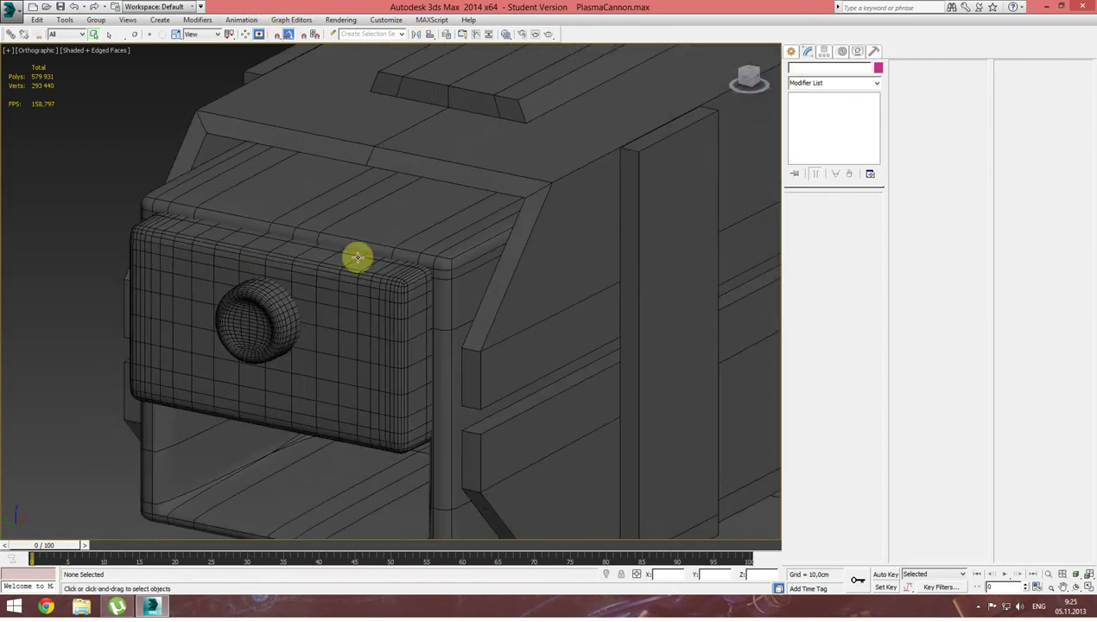
click(415, 252)
scroll(360, 260, up, 3)
scroll(426, 254, down, 3)
scroll(405, 275, down, 2)
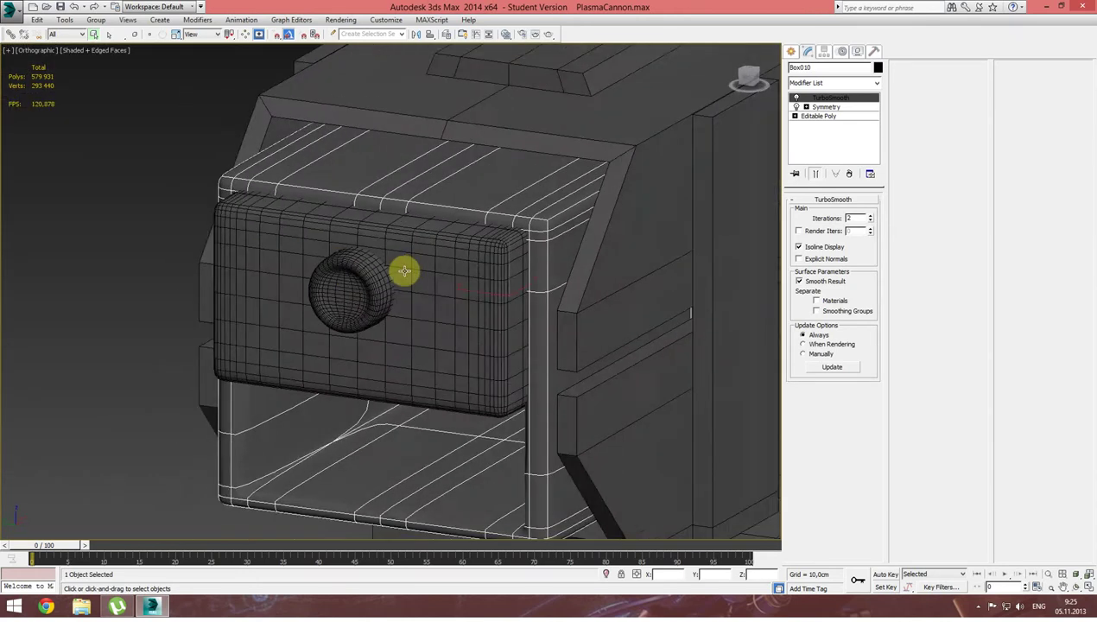
Isolate the muzzle box and delete its TurboSmooth modifier.
scroll(419, 247, down, 2)
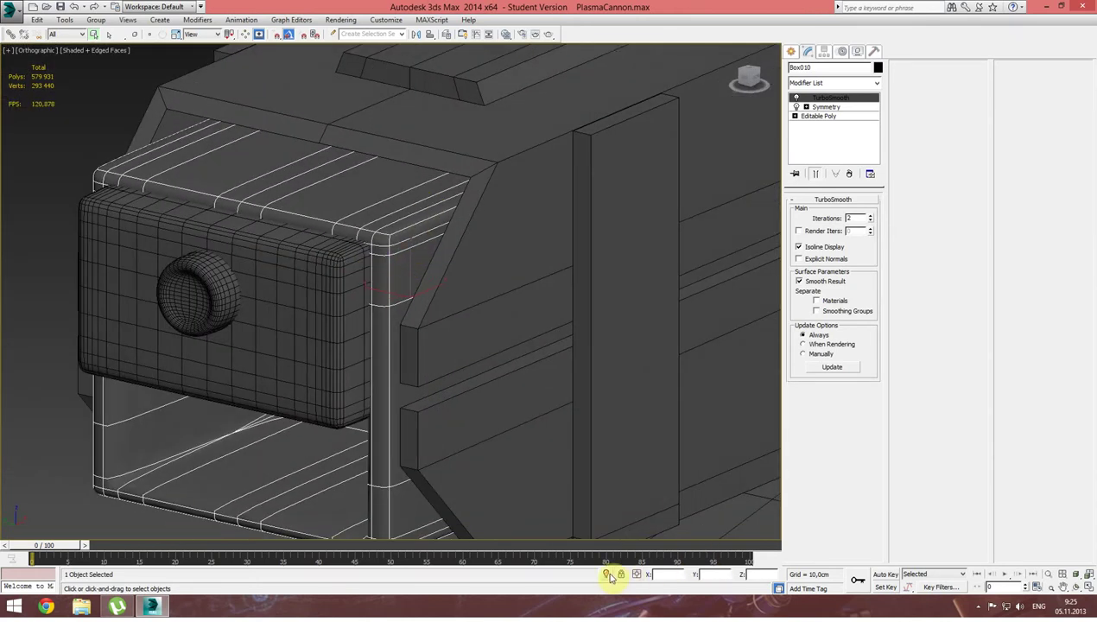
click(607, 574)
alt+middle_drag(551, 375, 578, 353)
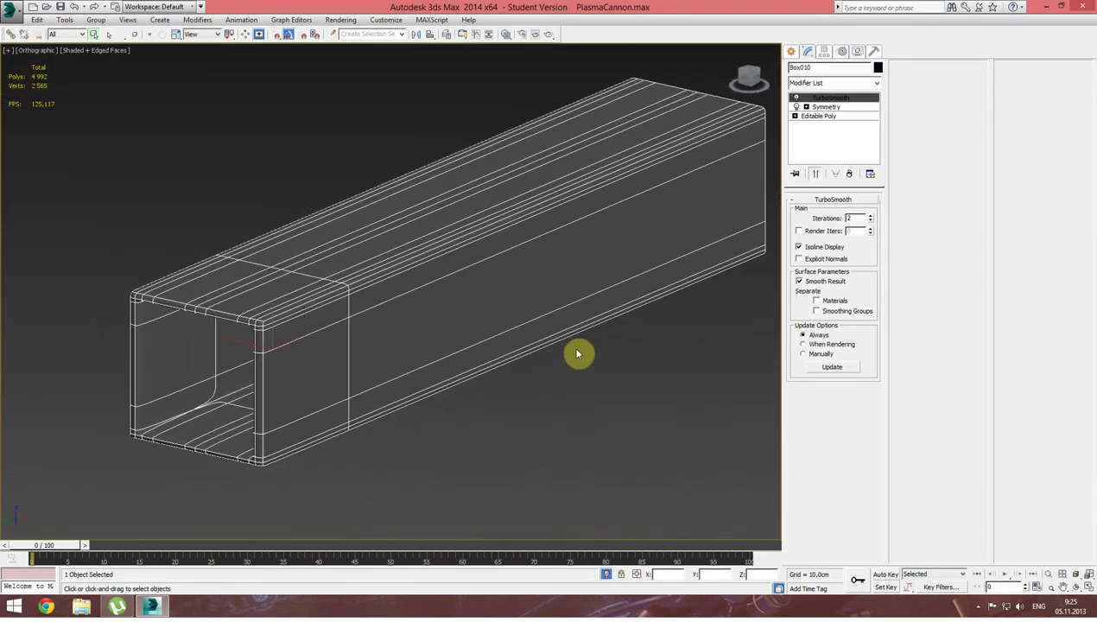
click(851, 174)
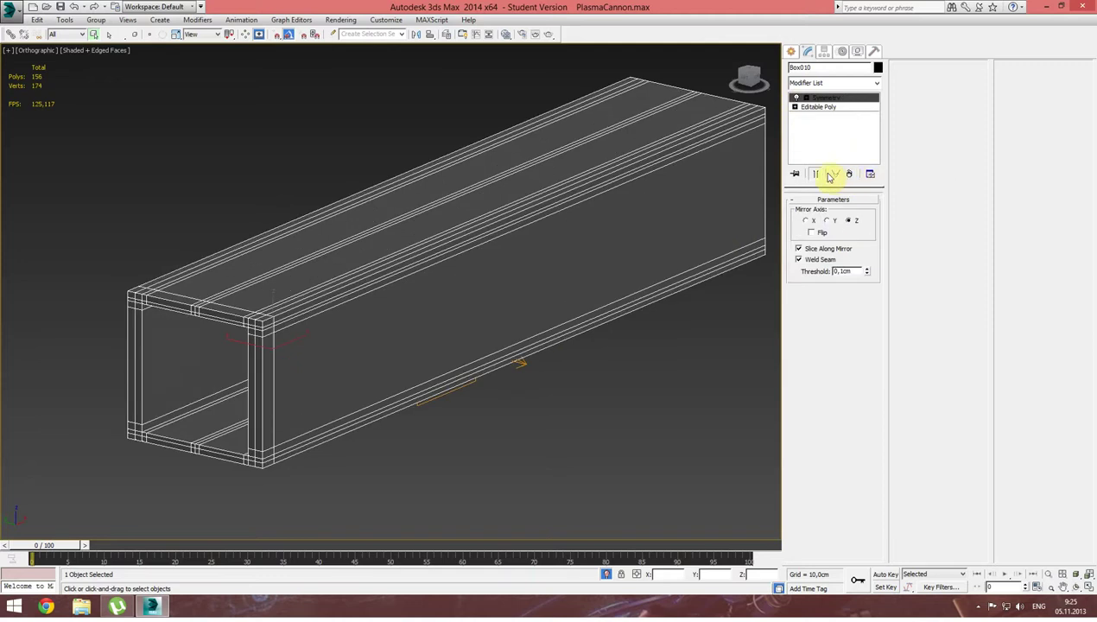
In the beam's Editable Poly edges, remove the 13 selected edges and one long edge.
click(812, 106)
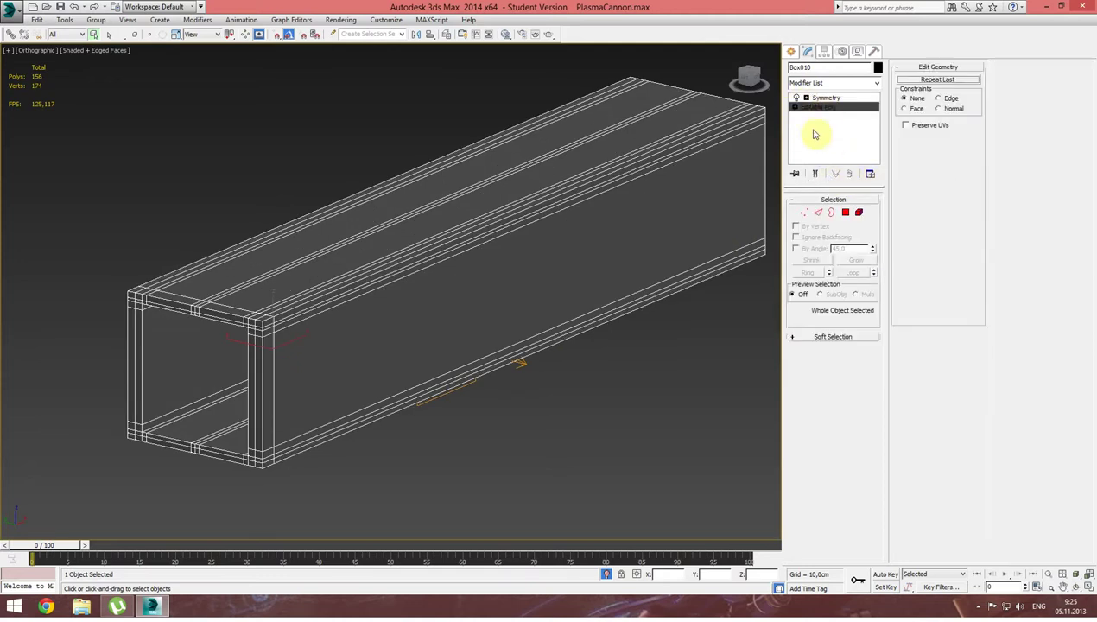
click(818, 212)
scroll(363, 212, up, 2)
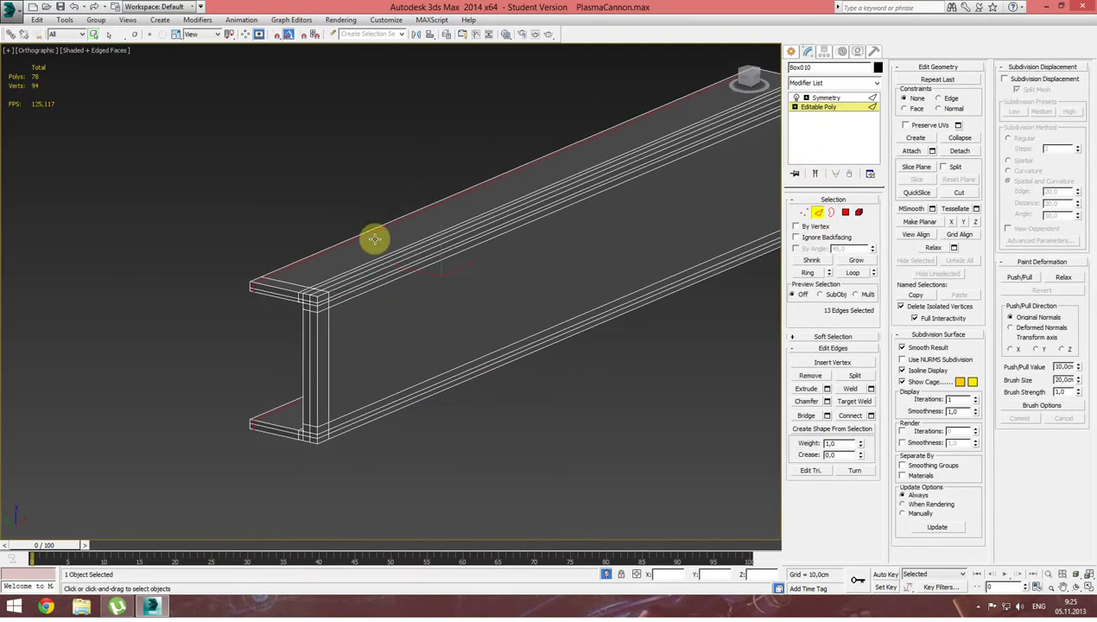
scroll(376, 233, up, 2)
scroll(328, 216, up, 2)
scroll(322, 210, up, 2)
key(ctrl+BackSpace)
scroll(268, 311, up, 3)
scroll(262, 357, down, 4)
scroll(323, 319, up, 4)
middle_drag(323, 318, 642, 213)
scroll(159, 343, down, 2)
scroll(304, 253, down, 2)
click(340, 274)
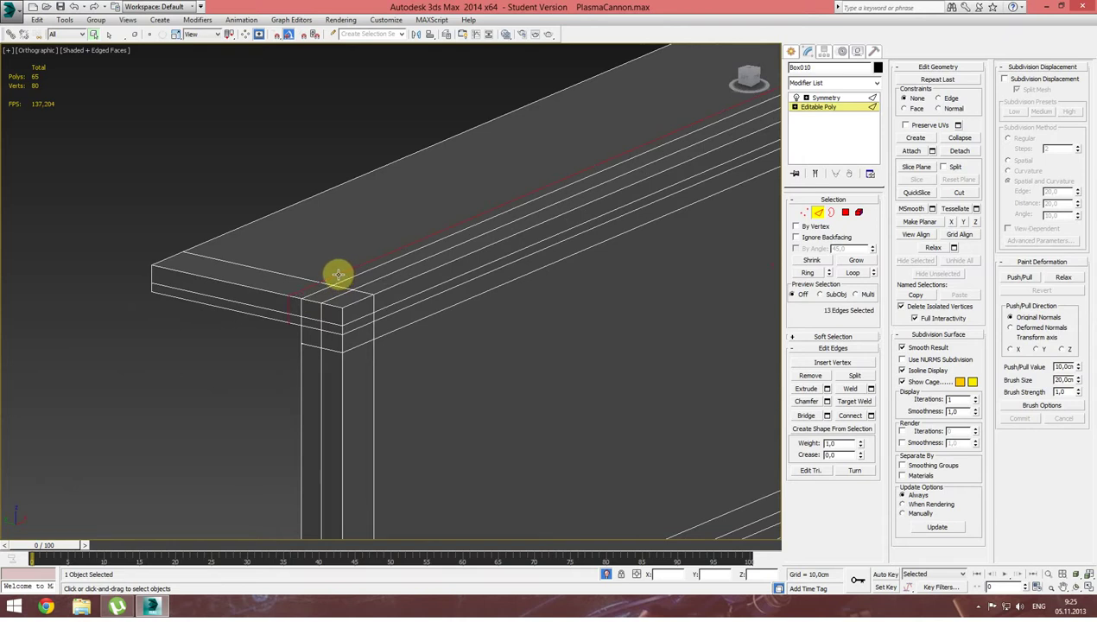
key(ctrl+BackSpace)
Remove the redundant edge loops along the beam, the leg and below the beam top.
double_click(334, 297)
key(ctrl+BackSpace)
double_click(315, 322)
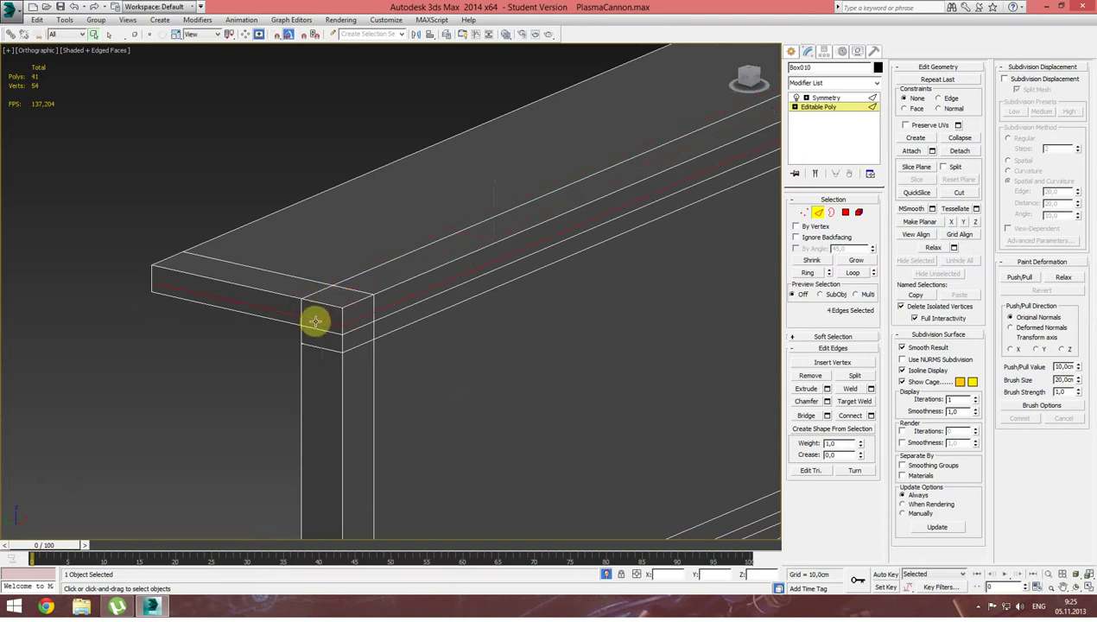
key(ctrl+BackSpace)
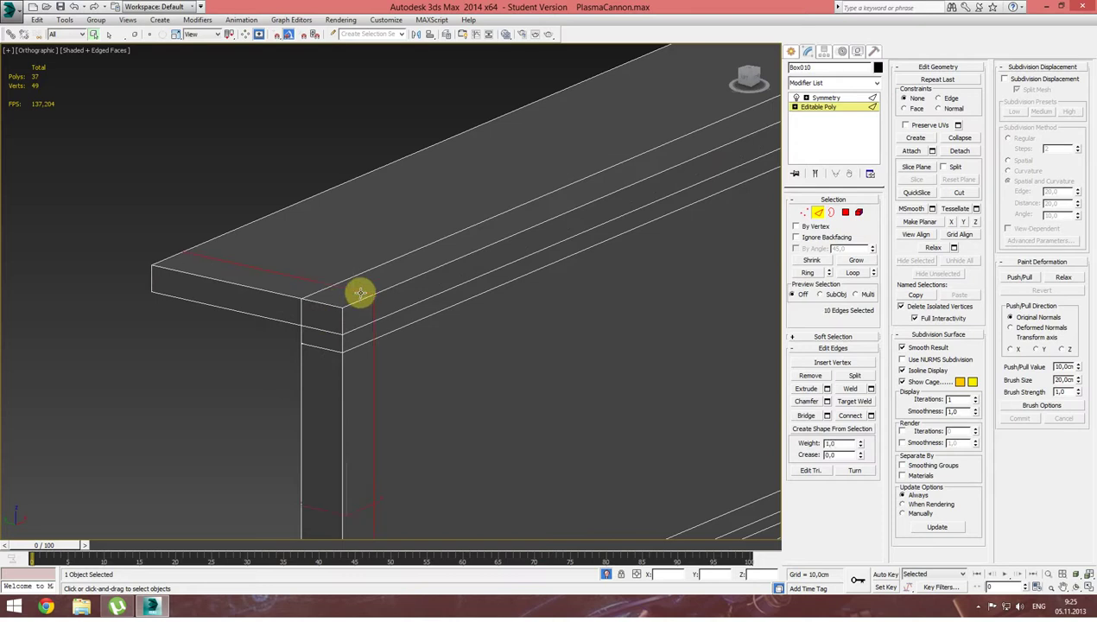
key(ctrl+BackSpace)
mouse_move(398, 320)
middle_down()
mouse_move(336, 285)
mouse_move(343, 173)
middle_up()
double_click(336, 278)
key(ctrl+BackSpace)
Select the lower flange's middle loops, then view the Symmetry result as a 32-polygon tube.
scroll(364, 308, down, 1)
double_click(317, 379)
double_click(304, 409)
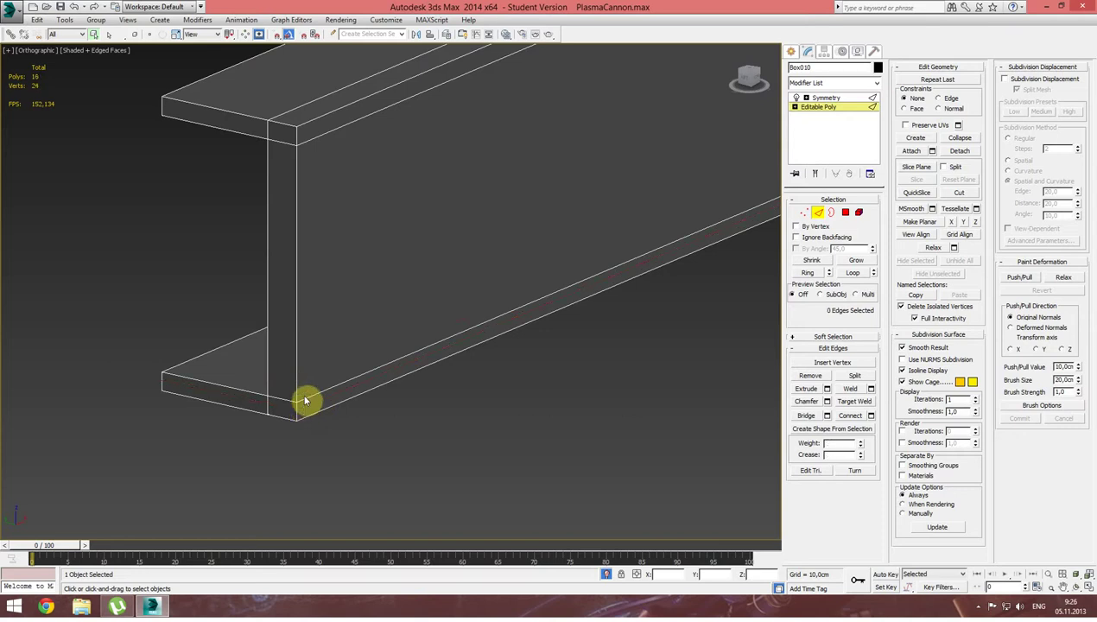
middle_drag(304, 400, 422, 389)
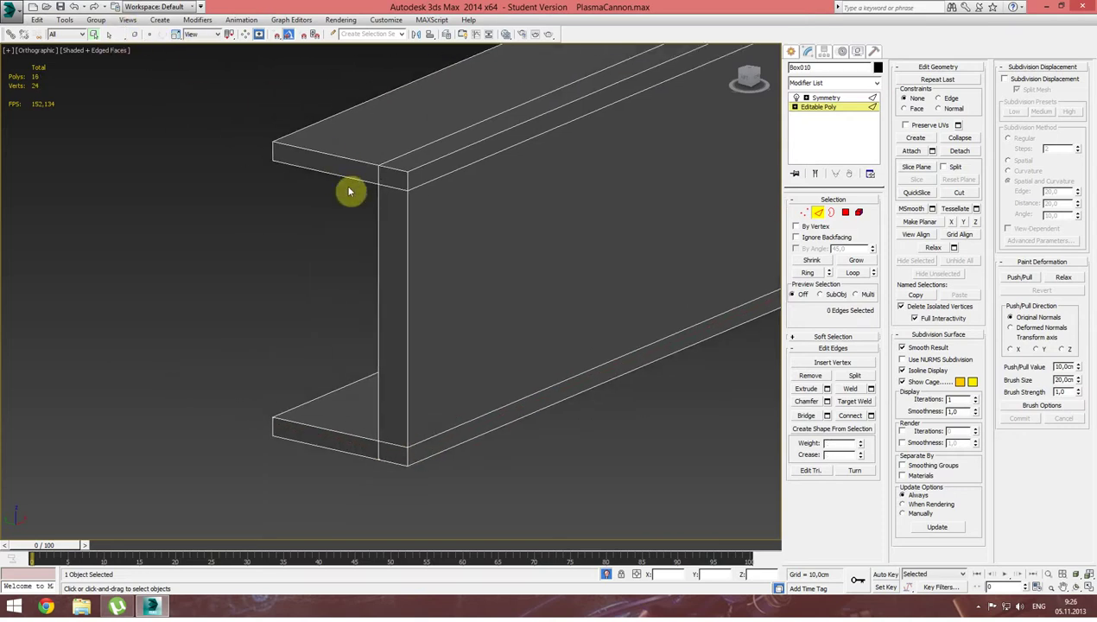
scroll(299, 208, down, 2)
scroll(343, 196, down, 3)
scroll(374, 207, down, 1)
mouse_move(374, 208)
alt+middle_down()
mouse_move(436, 184)
mouse_move(516, 201)
mouse_move(583, 191)
mouse_move(480, 188)
mouse_move(397, 203)
mouse_move(412, 181)
mouse_move(470, 164)
mouse_move(544, 171)
mouse_move(558, 188)
mouse_move(556, 151)
mouse_move(421, 147)
mouse_move(387, 171)
mouse_move(387, 184)
mouse_move(264, 200)
mouse_move(377, 201)
mouse_move(356, 194)
alt+middle_up()
scroll(556, 151, up, 3)
click(820, 98)
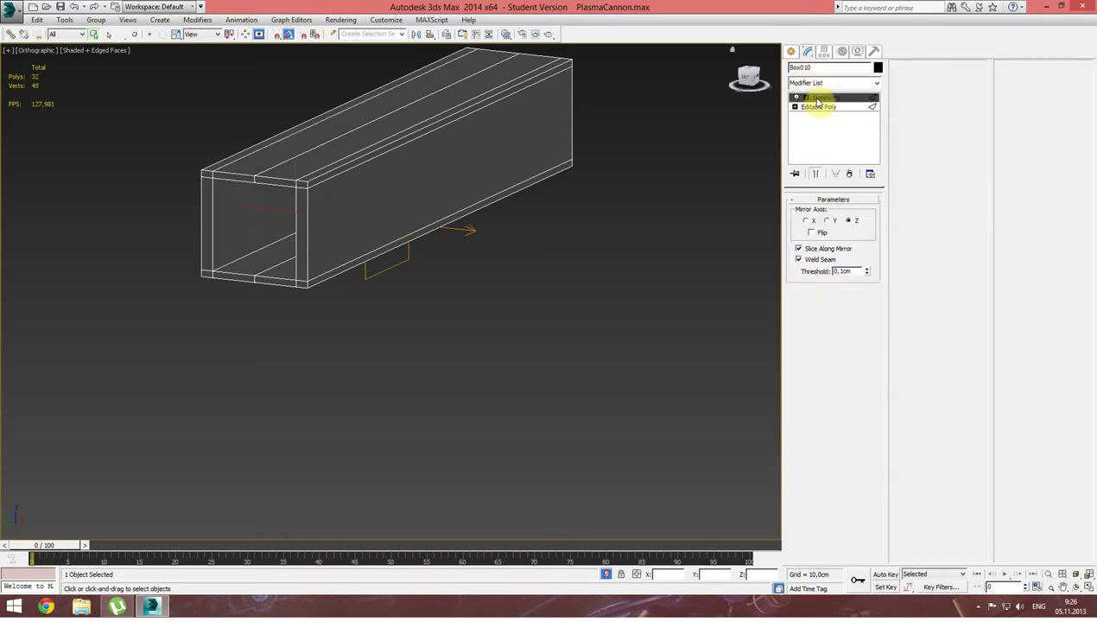
Select the front plate in the full scene, delete its TurboSmooth, and isolate it in Edge mode.
click(606, 574)
alt+middle_drag(519, 331, 487, 333)
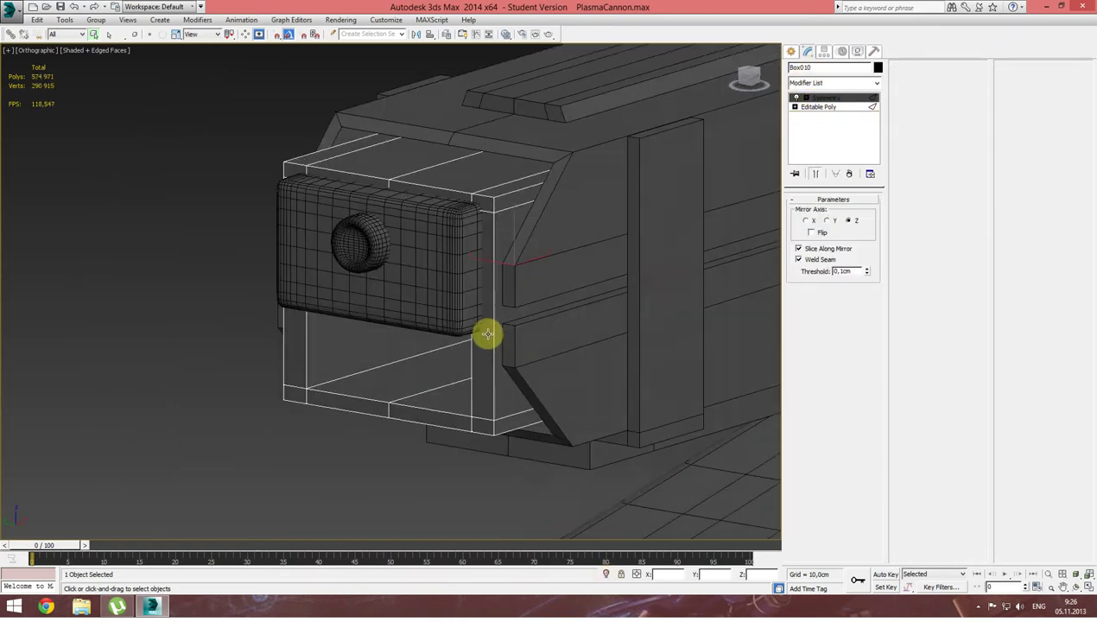
click(451, 302)
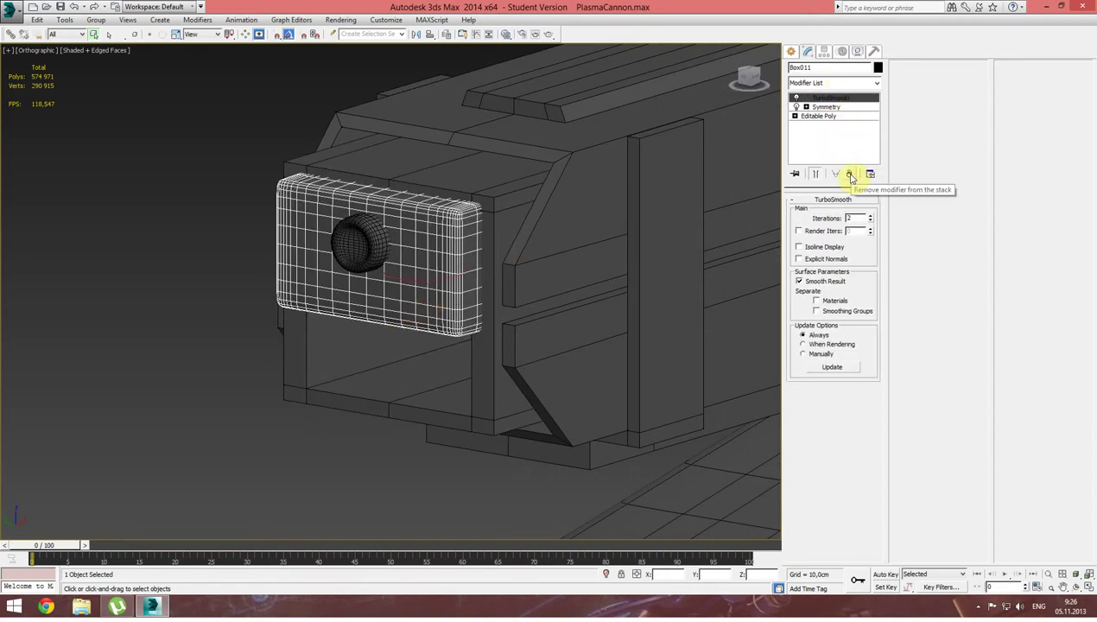
click(850, 175)
click(827, 107)
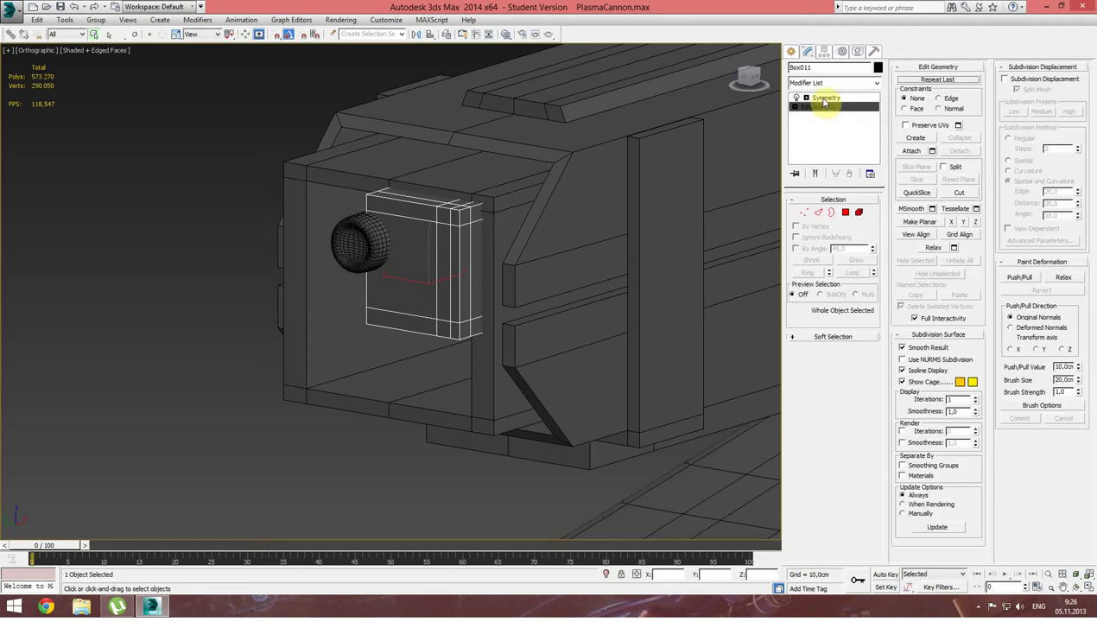
click(816, 216)
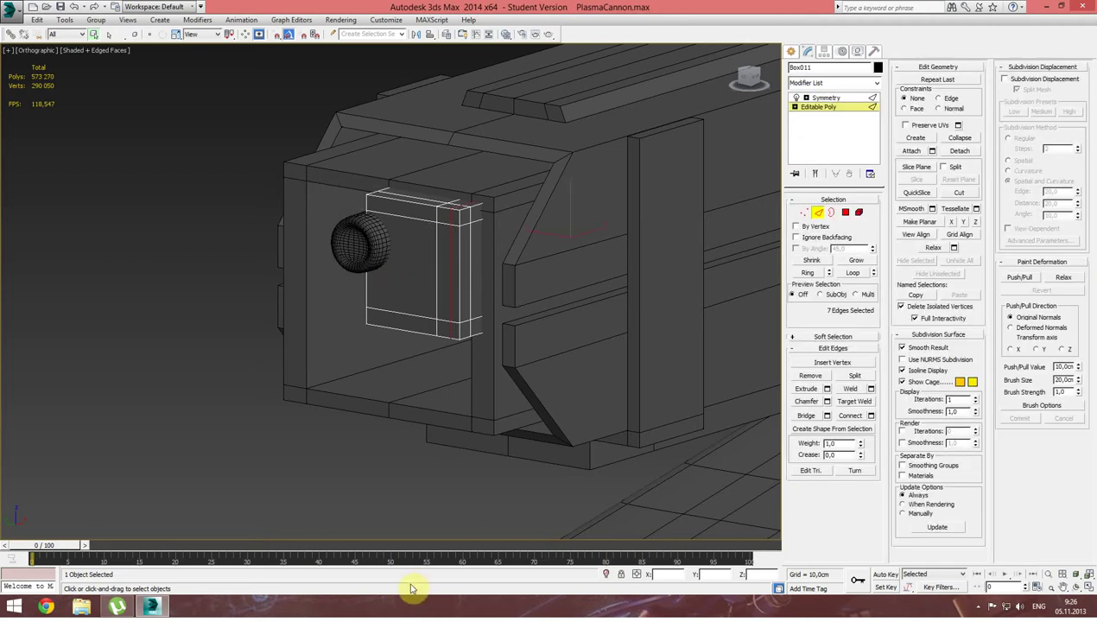
click(607, 574)
Remove the plate's middle edge loop, the front-face loop and the lower long edge.
scroll(501, 350, up, 1)
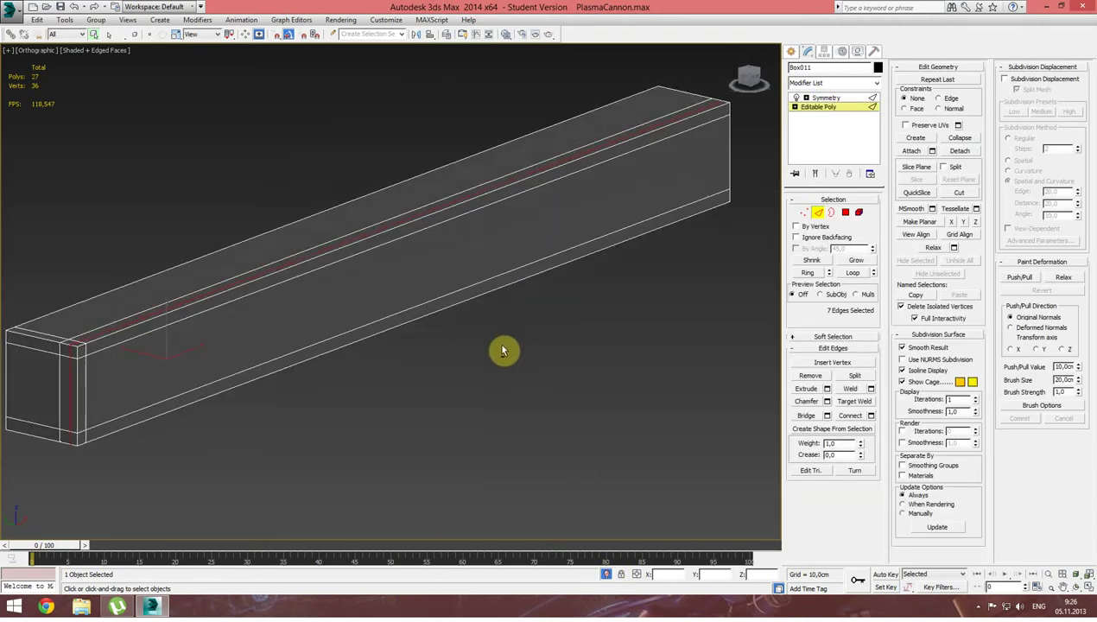
scroll(484, 342, up, 2)
middle_drag(471, 331, 545, 331)
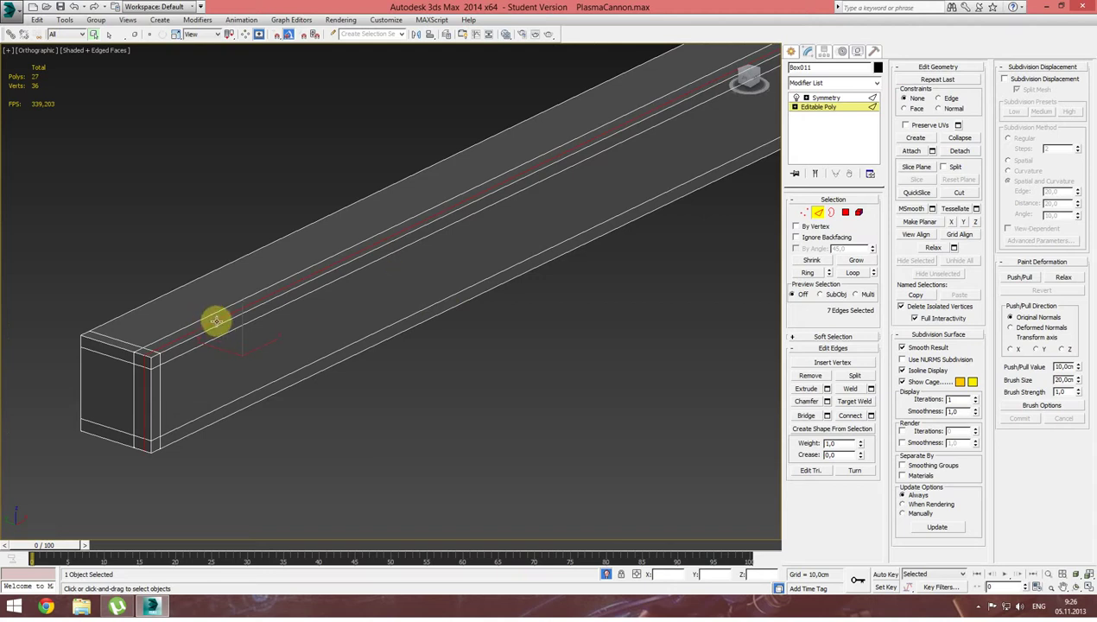
key(ctrl+BackSpace)
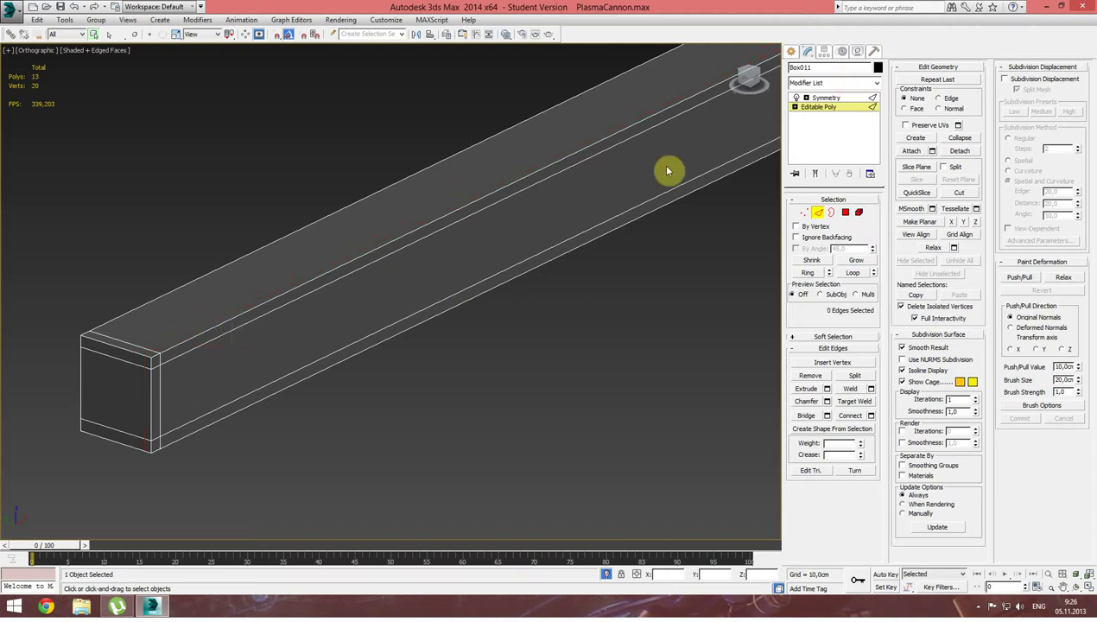
double_click(179, 357)
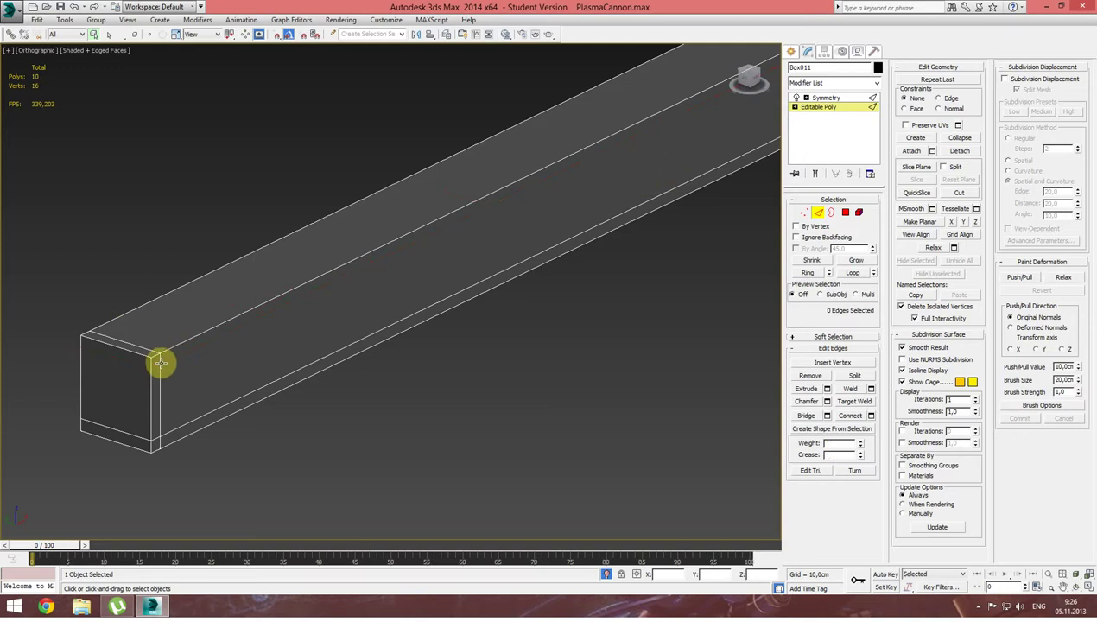
key(ctrl+BackSpace)
click(185, 422)
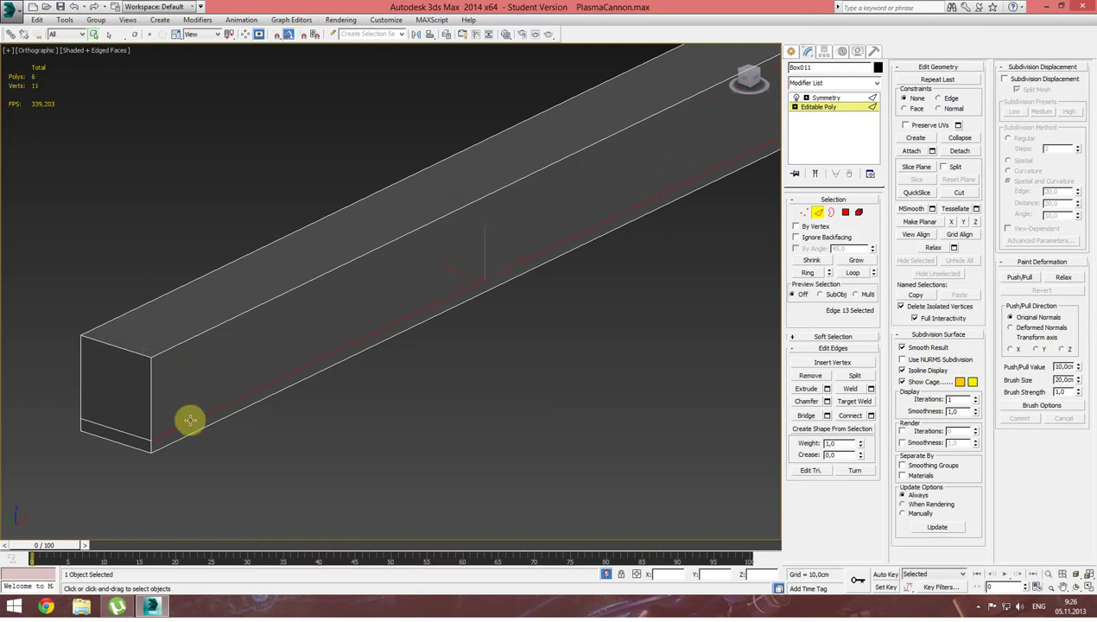
key(ctrl+BackSpace)
middle_drag(475, 346, 178, 423)
middle_drag(253, 411, 551, 429)
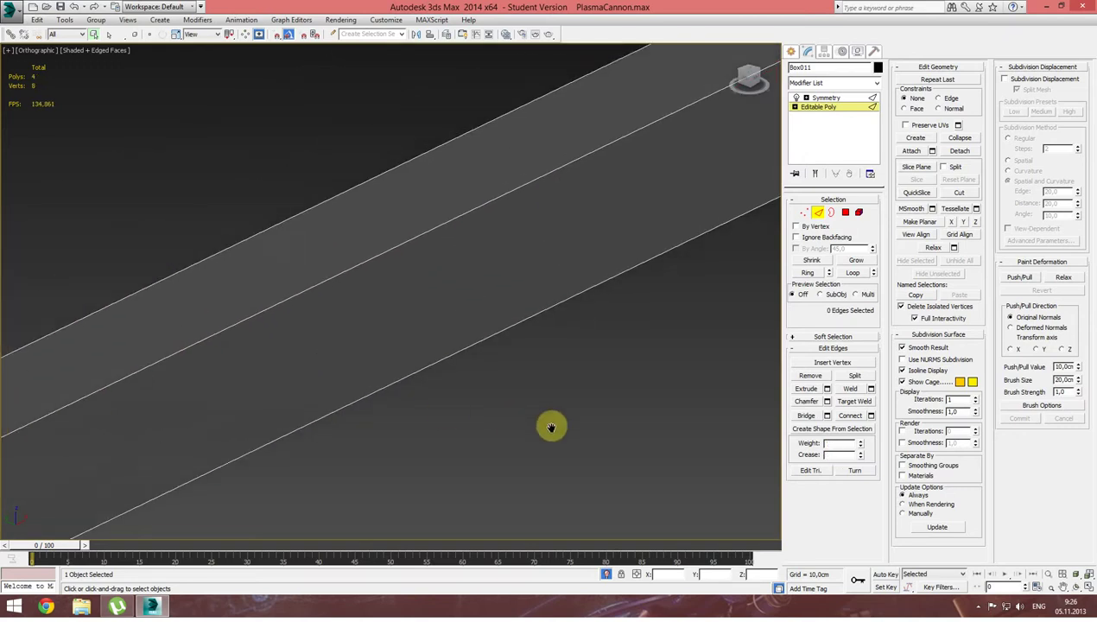
Collapse the plate's Symmetry into an Editable Poly, delete three more edges, and exit isolation.
click(825, 97)
middle_drag(761, 198, 722, 230)
scroll(691, 230, down, 5)
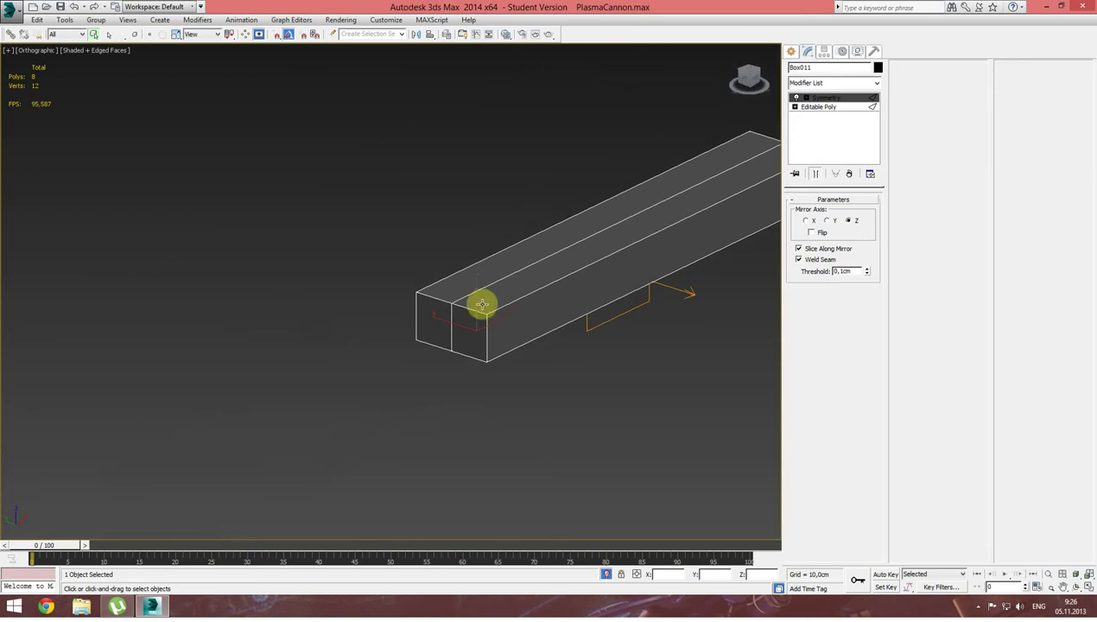
right_click(477, 287)
mouse_move(525, 394)
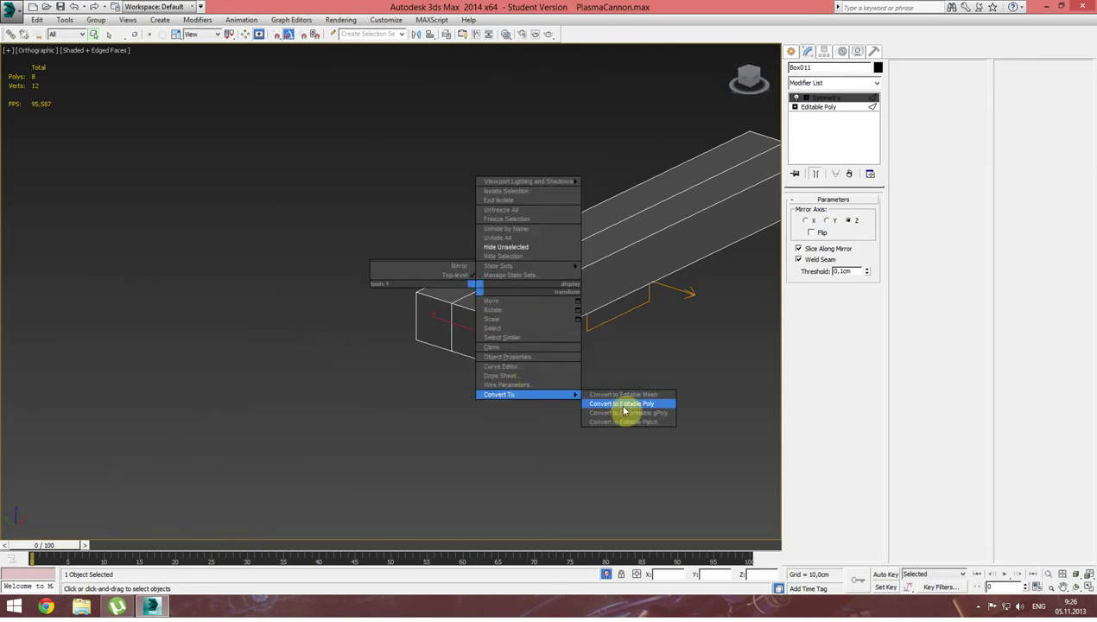
click(622, 404)
click(818, 211)
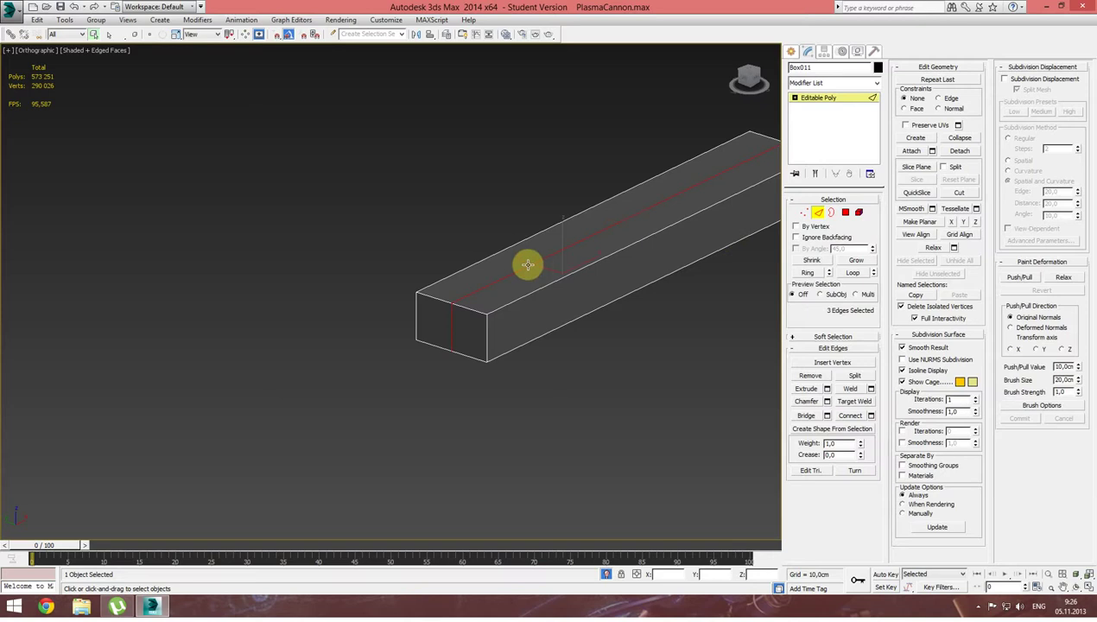
key(ctrl+BackSpace)
click(607, 575)
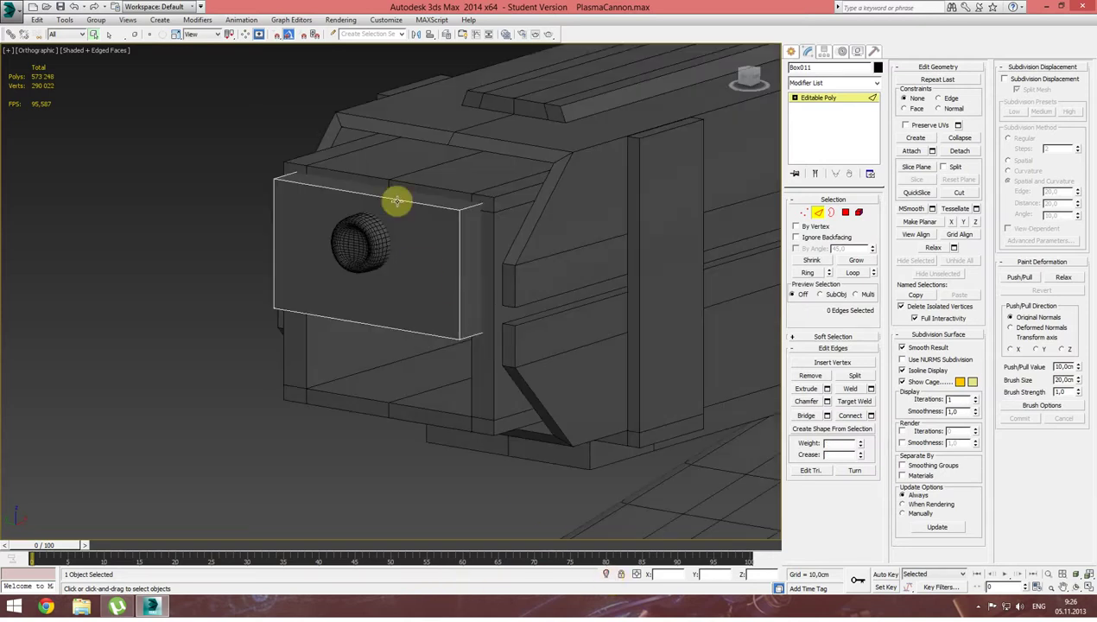
Switch the viewport to the end-on Left view of the cannon.
middle_drag(445, 305, 359, 328)
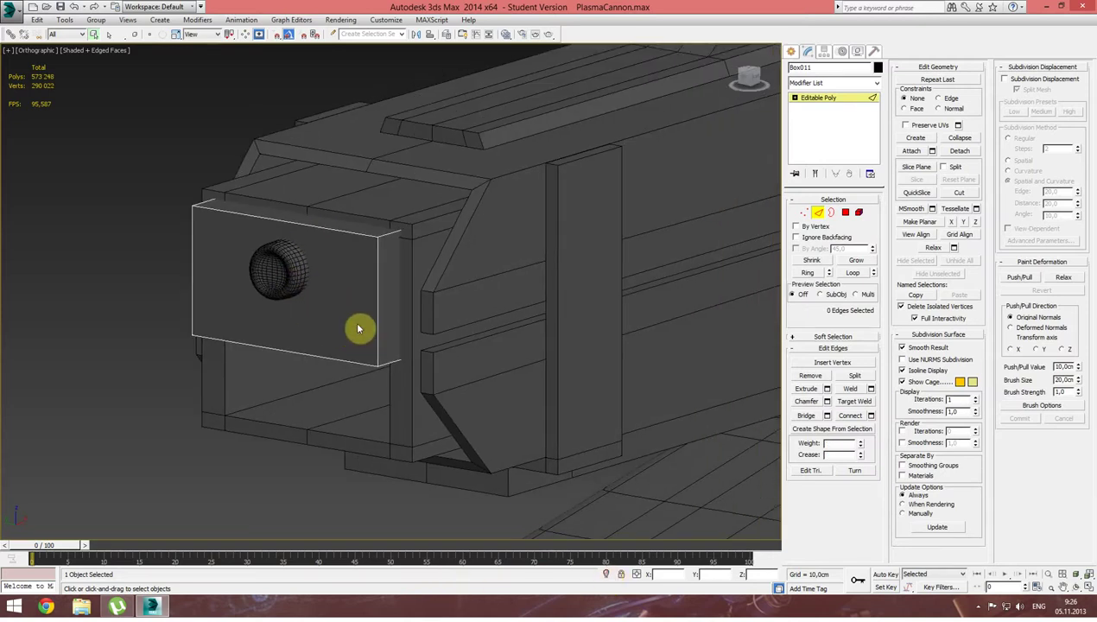
key(f)
key(l)
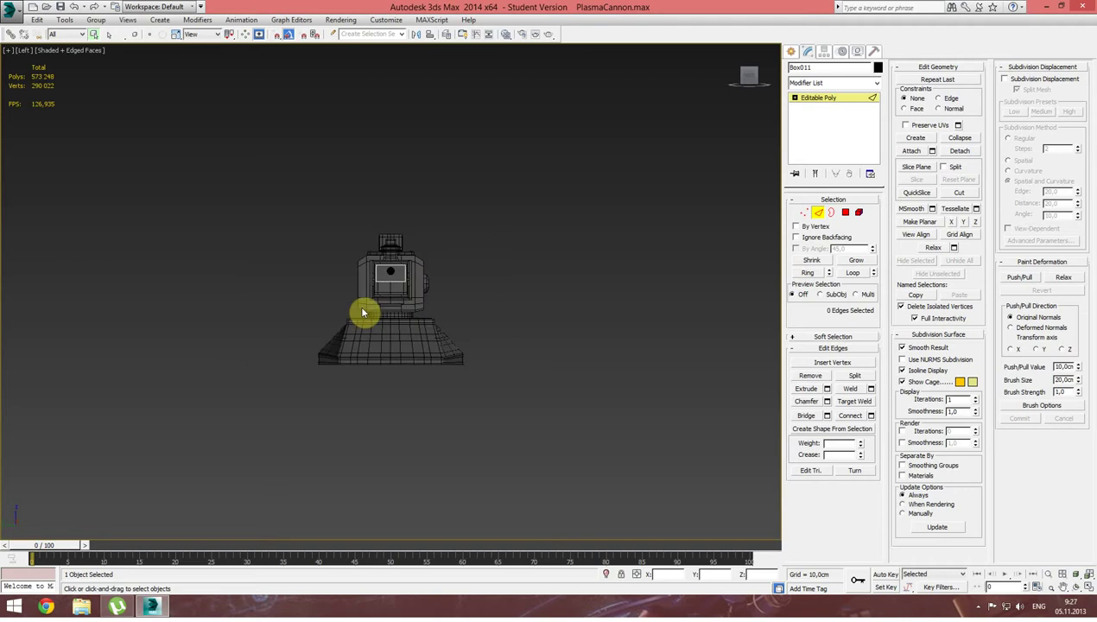
key(f)
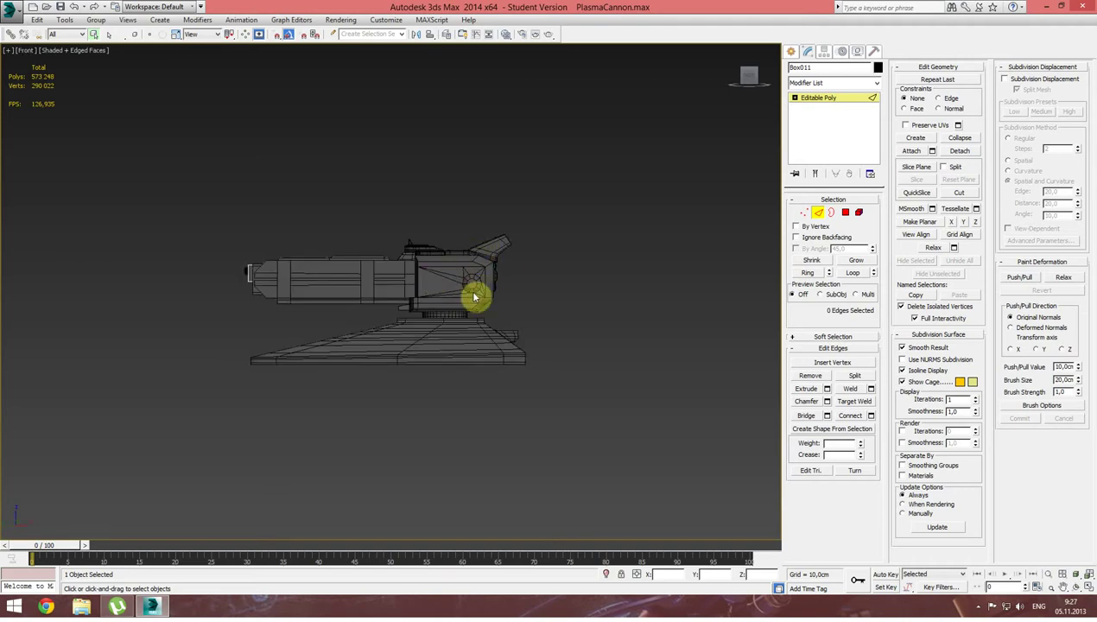
key(l)
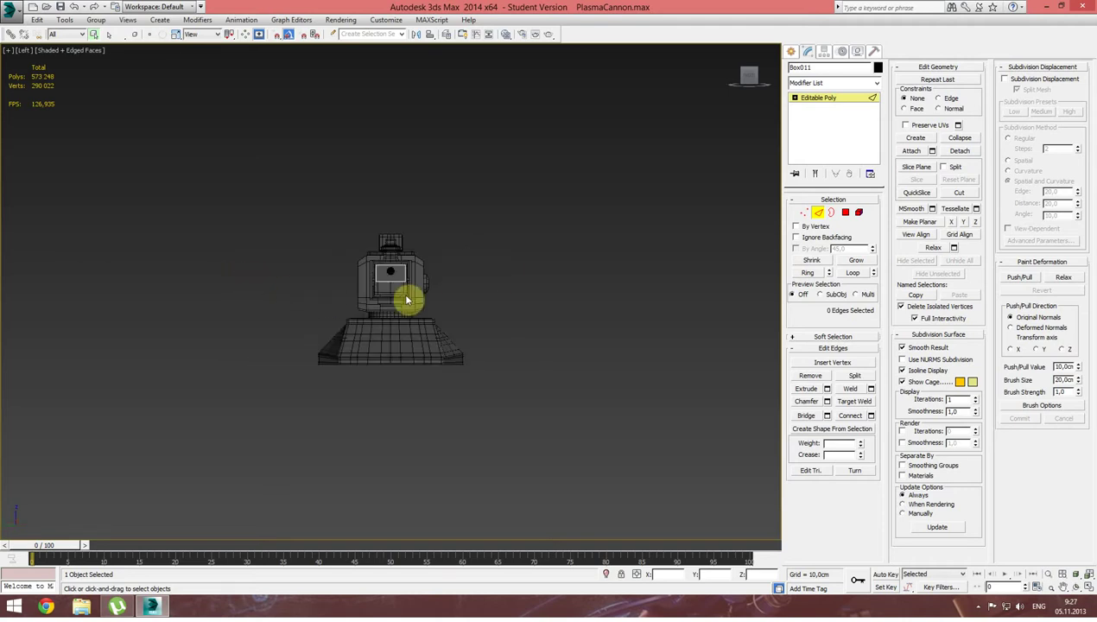
Zoom in on the round barrel end and start creating a Standard Primitives cylinder.
scroll(393, 265, up, 3)
scroll(405, 280, up, 5)
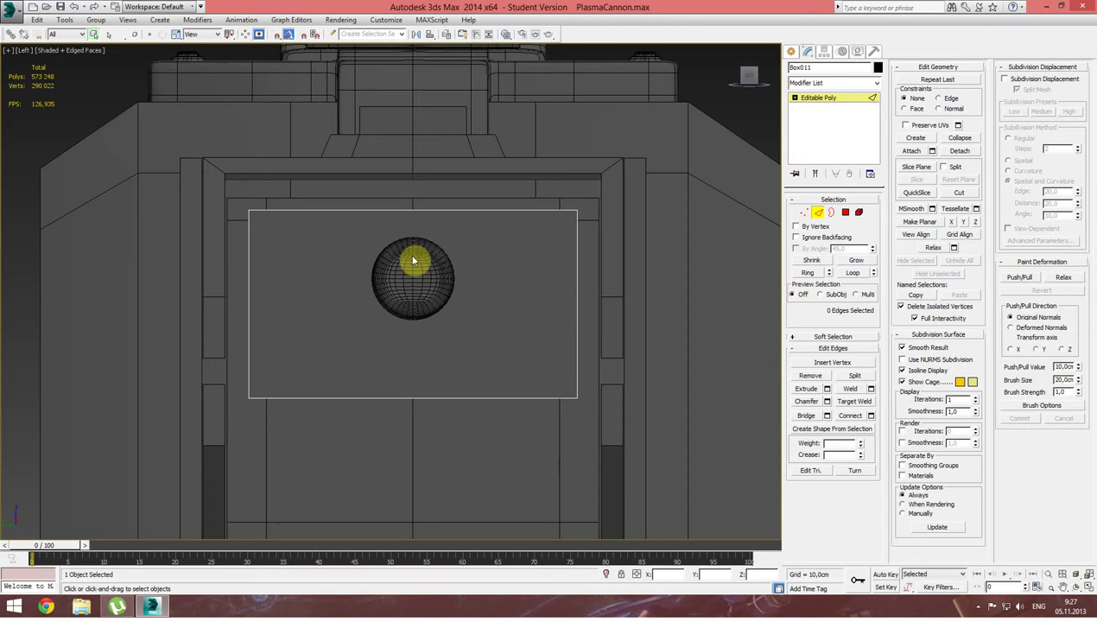
scroll(549, 255, up, 4)
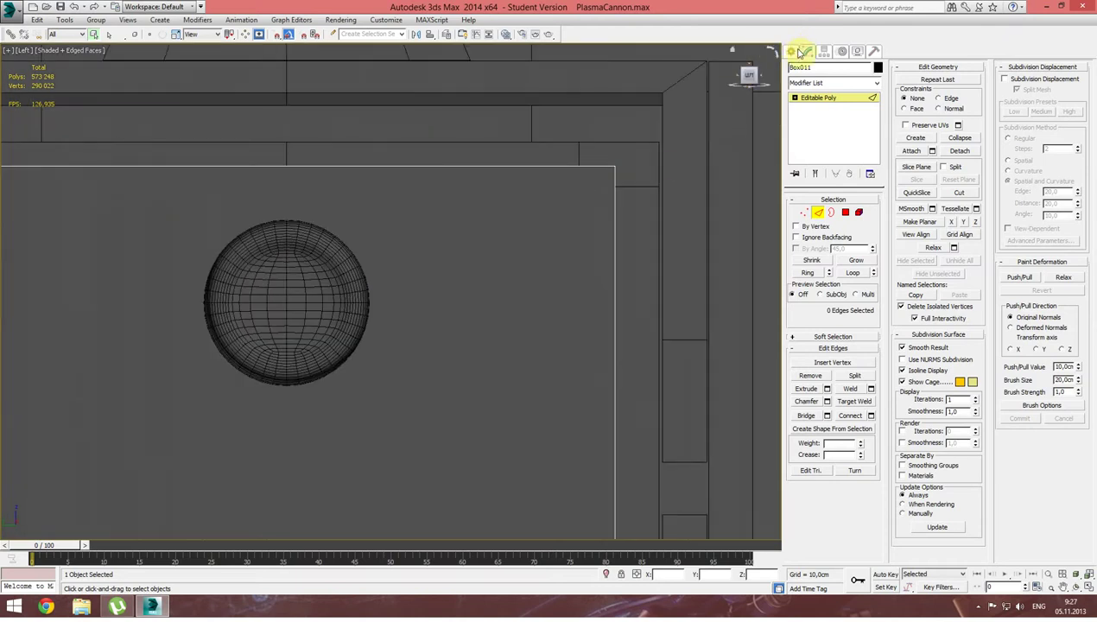
click(792, 51)
click(816, 149)
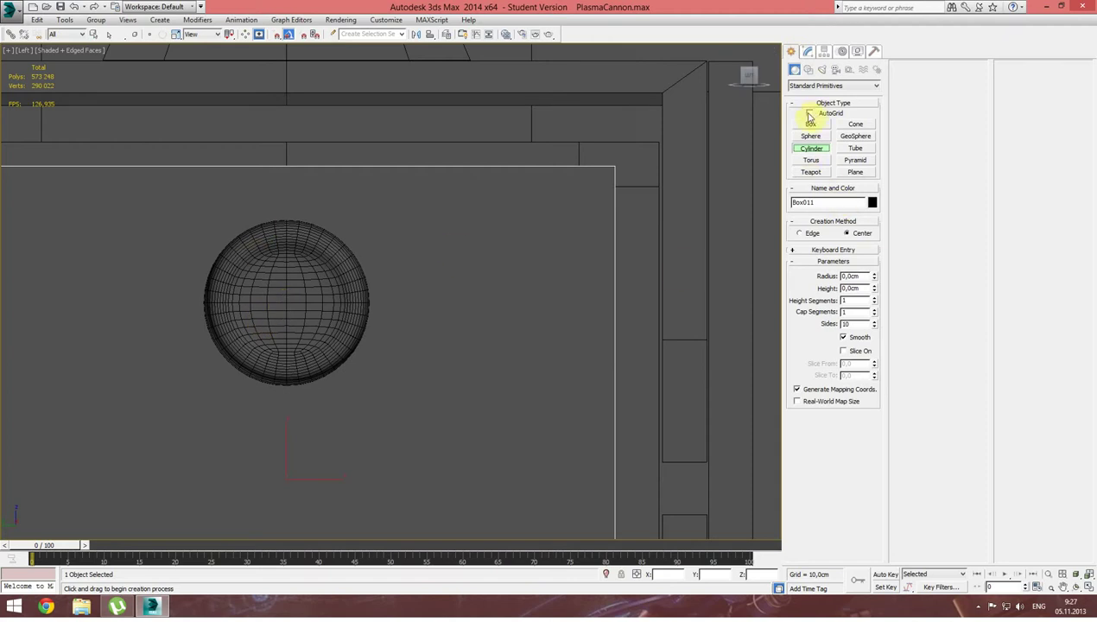
Draw a thin cylinder over the barrel end, thicken it into a disc and enlarge its radius.
drag(287, 300, 373, 303)
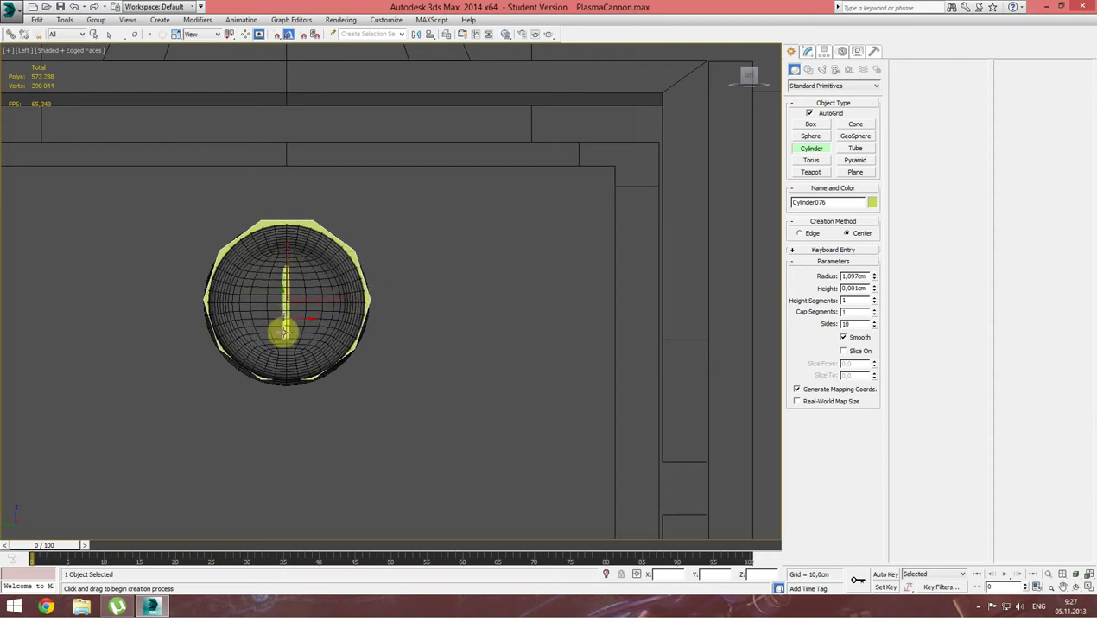
alt+middle_drag(331, 375, 355, 375)
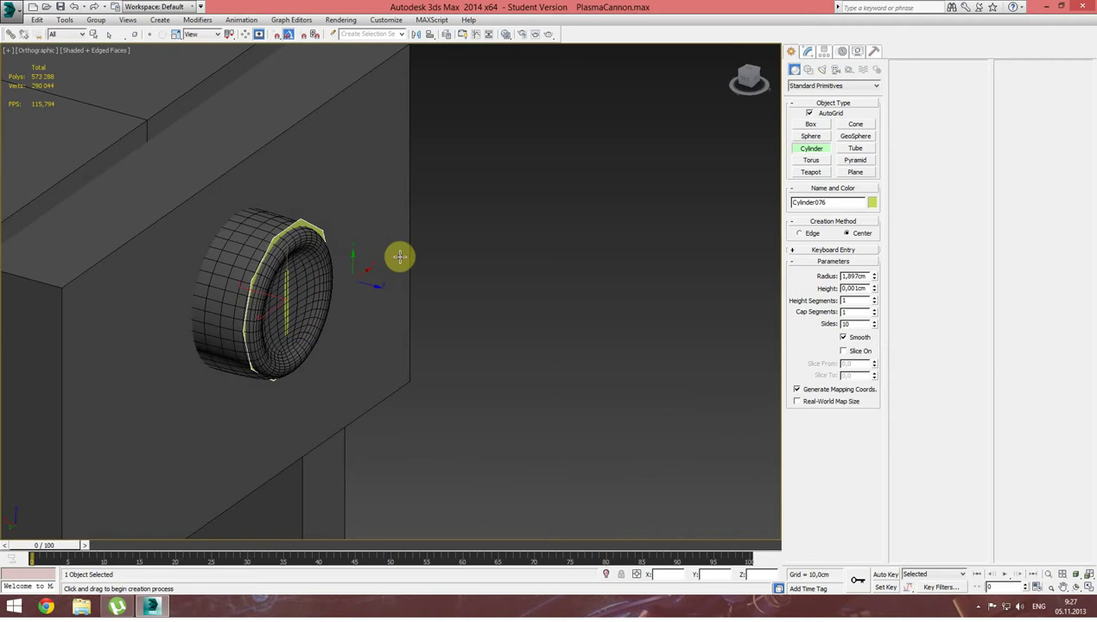
click(807, 51)
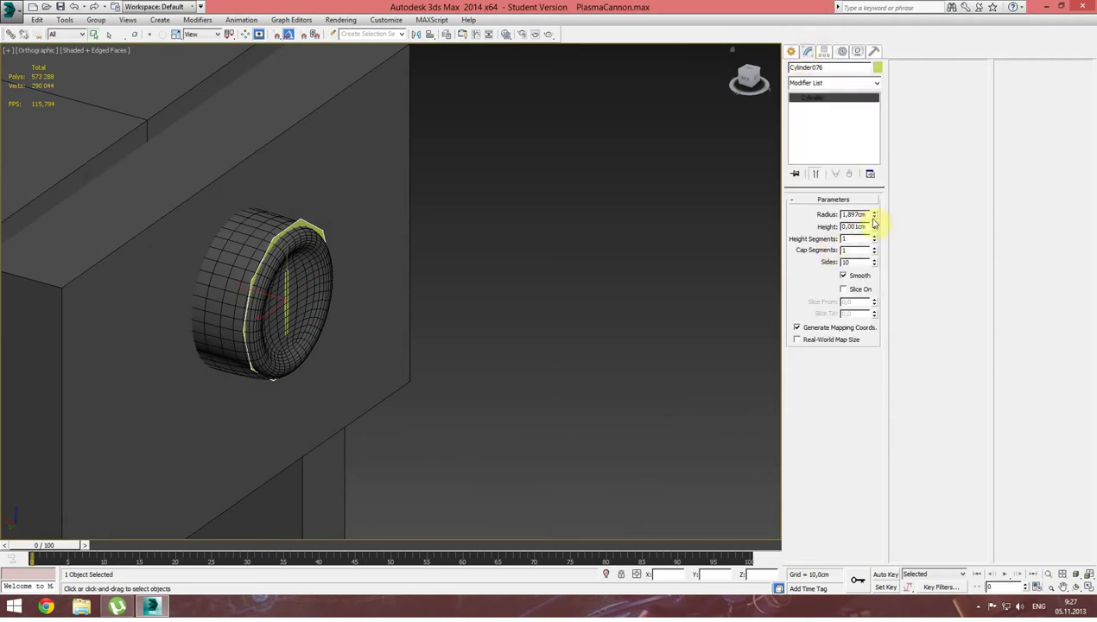
drag(874, 227, 870, 158)
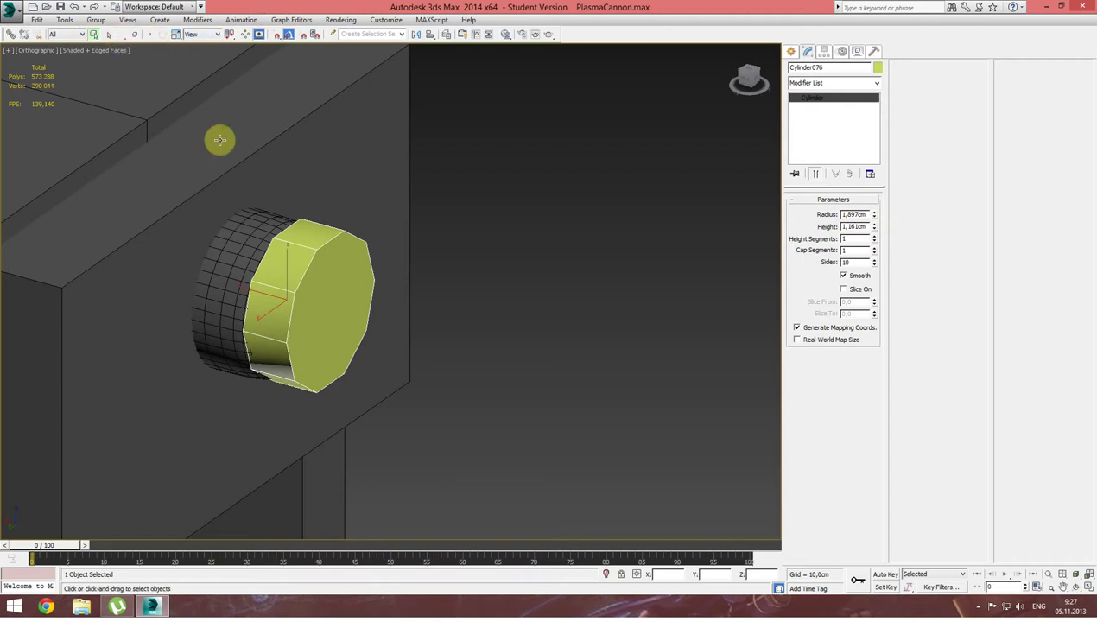
click(155, 36)
mouse_move(248, 288)
mouse_down()
mouse_move(198, 275)
mouse_move(246, 275)
mouse_up()
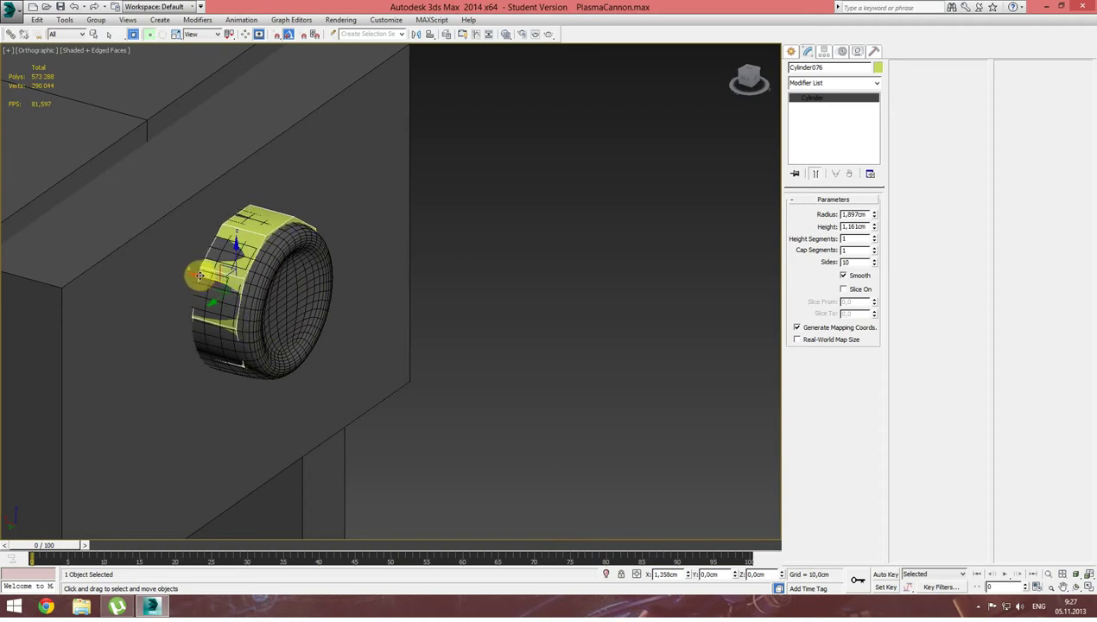
drag(875, 218, 877, 202)
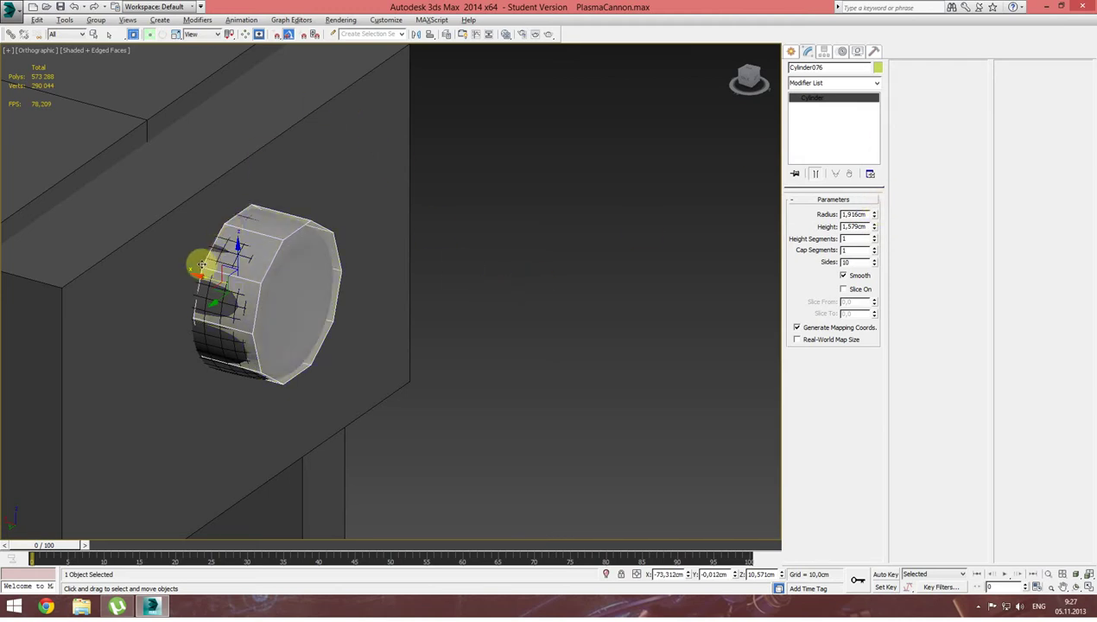
drag(230, 280, 338, 299)
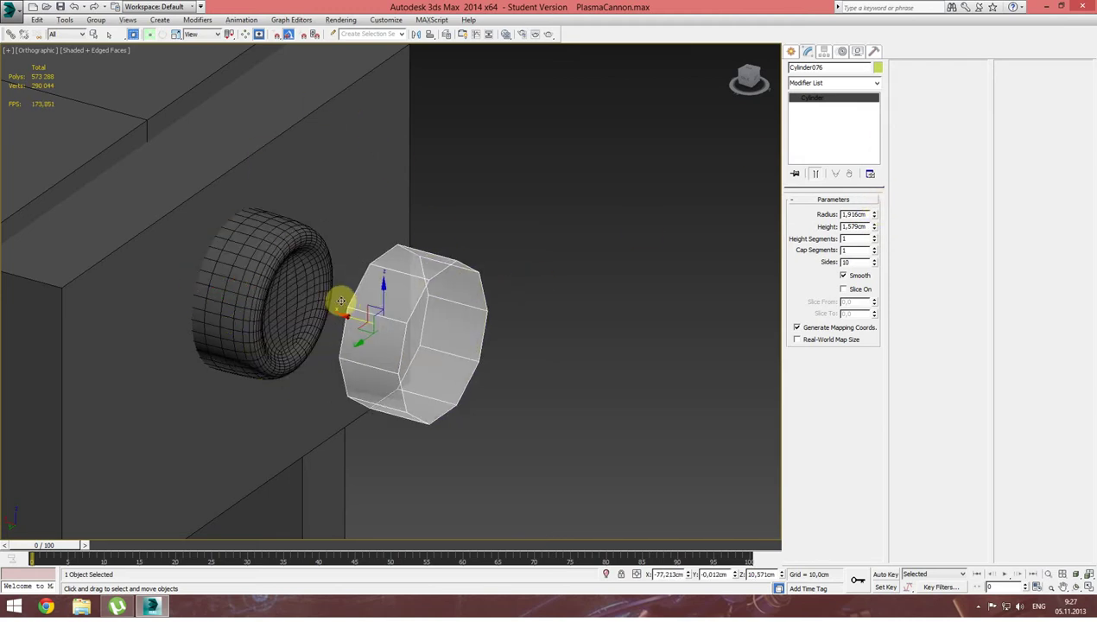
Align the cylinder centred on the ring, then set 8 sides and a 2.116cm radius.
click(433, 39)
click(293, 245)
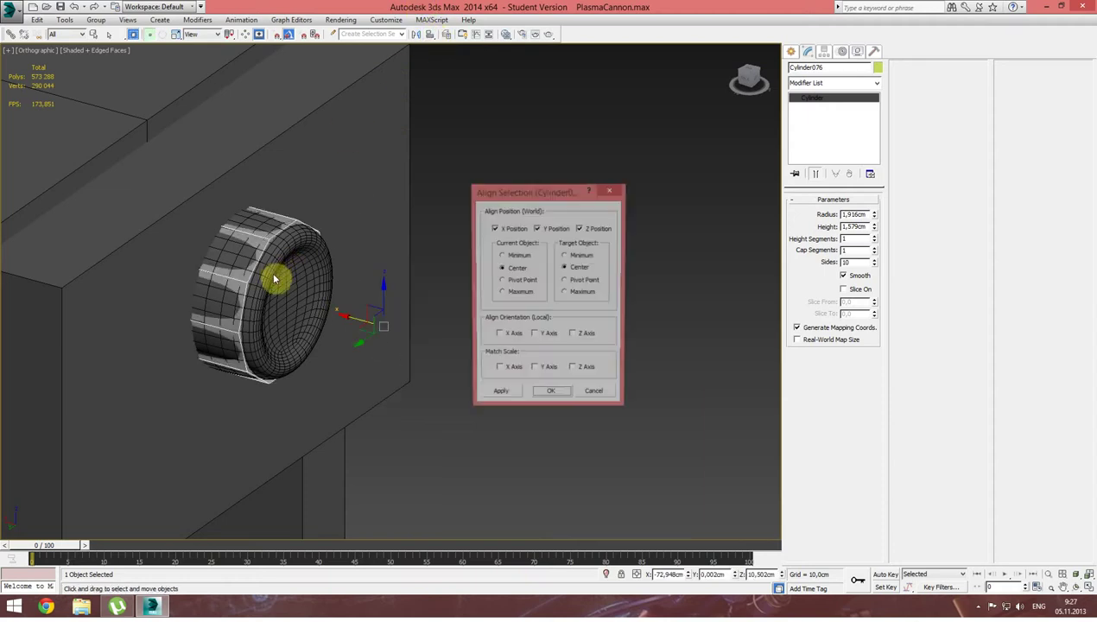
click(549, 396)
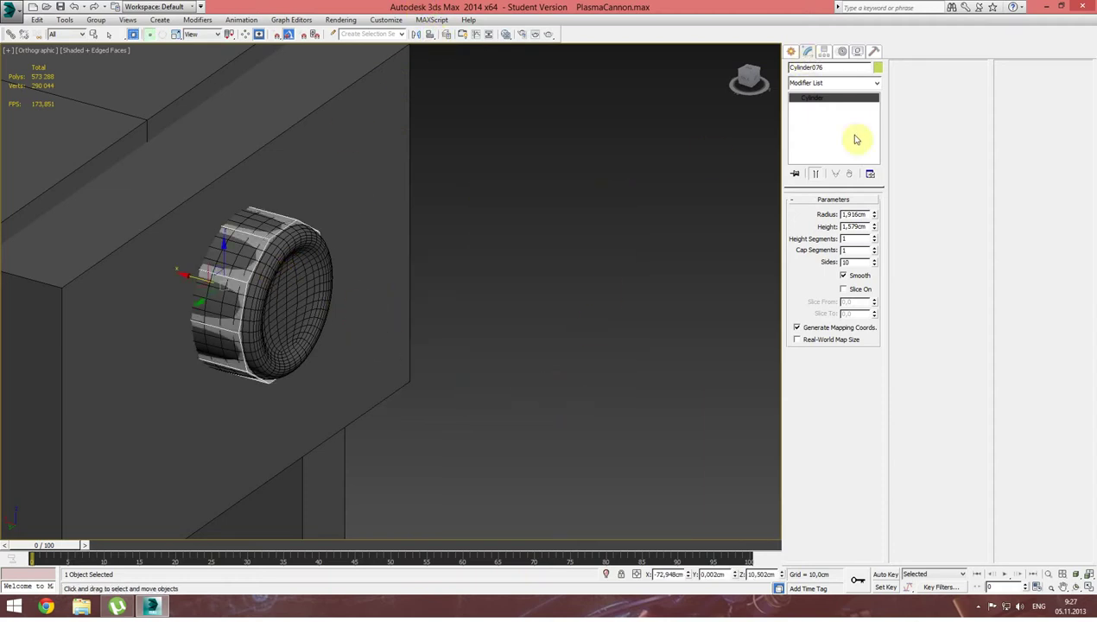
drag(876, 213, 875, 216)
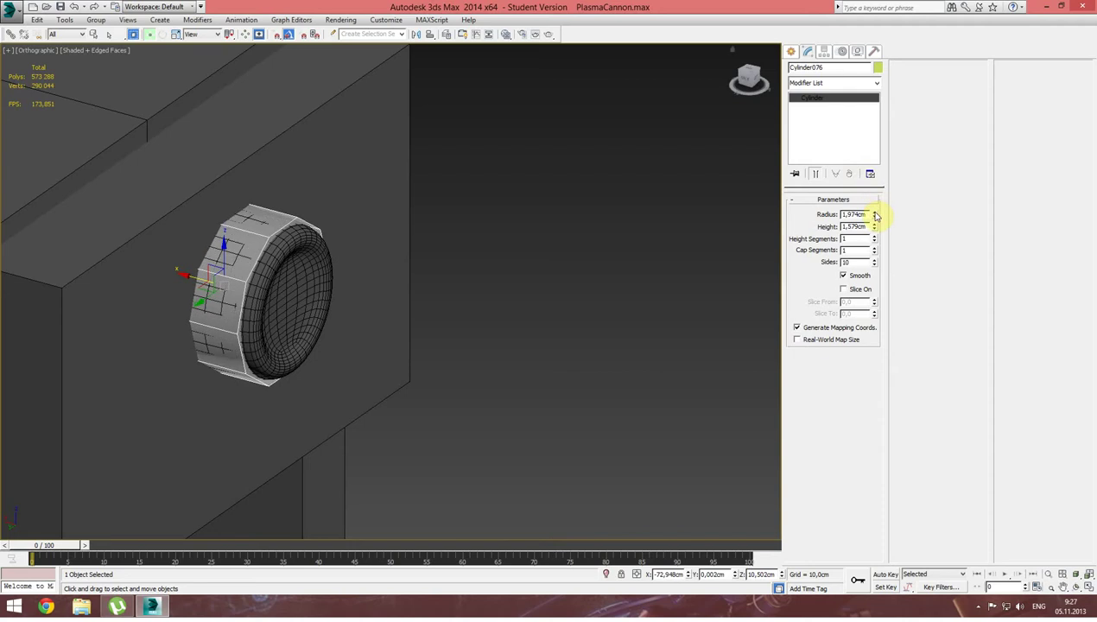
drag(874, 264, 876, 270)
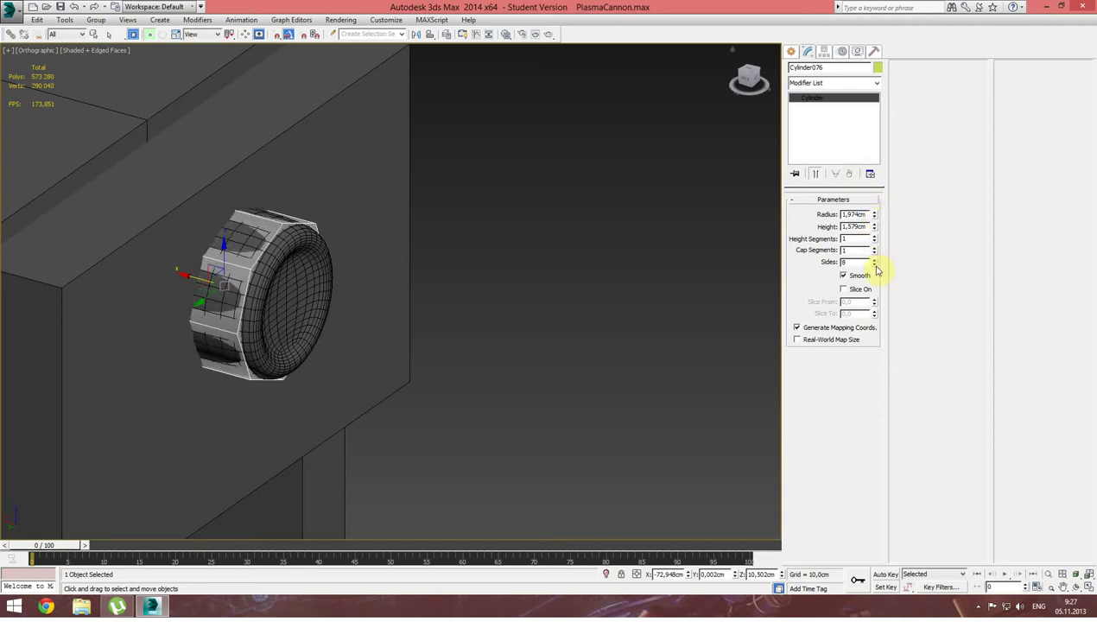
drag(876, 214, 875, 209)
mouse_move(489, 299)
alt+middle_down()
mouse_move(433, 308)
mouse_move(443, 272)
mouse_move(490, 282)
mouse_move(466, 289)
mouse_move(485, 296)
mouse_move(440, 272)
mouse_move(632, 174)
alt+middle_up()
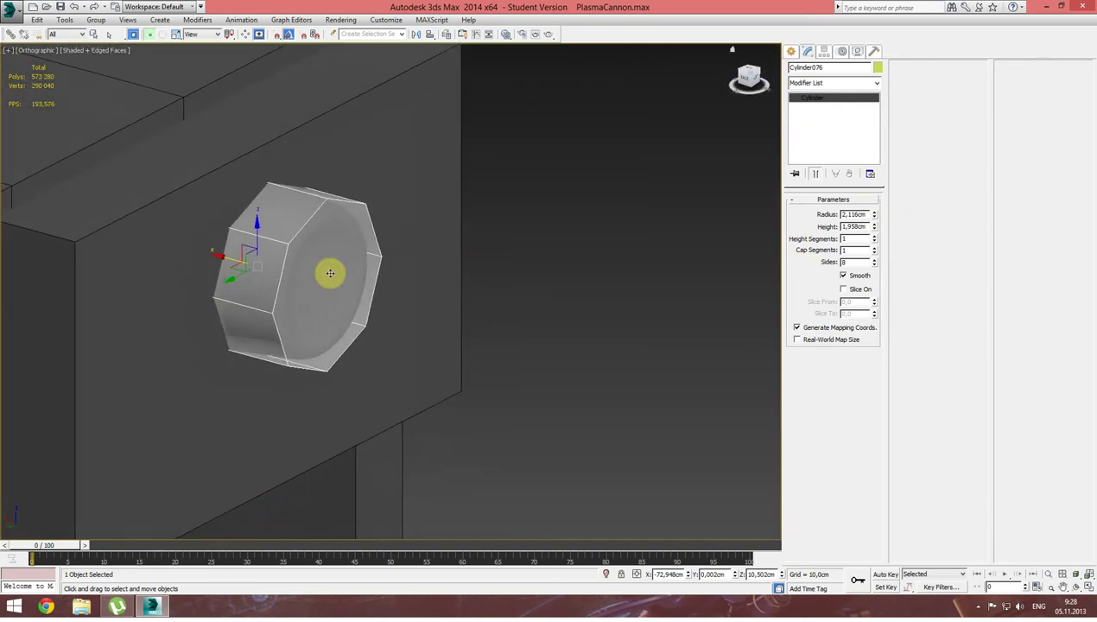
Convert the octagonal cylinder to an Editable Poly, undoing an accidental smoothing.
right_click(310, 276)
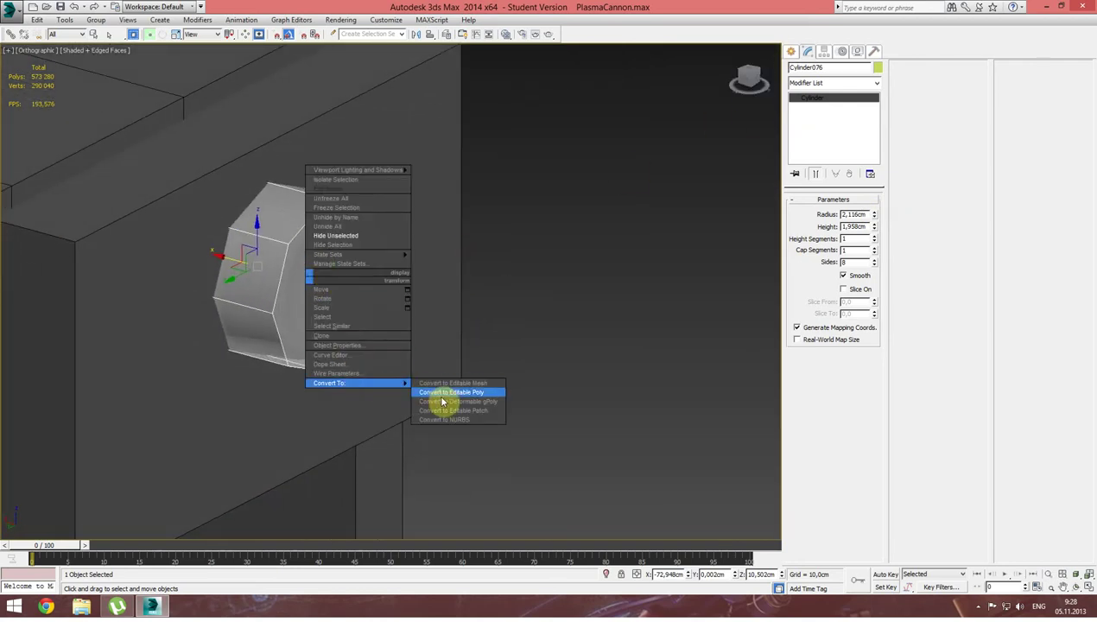
click(445, 392)
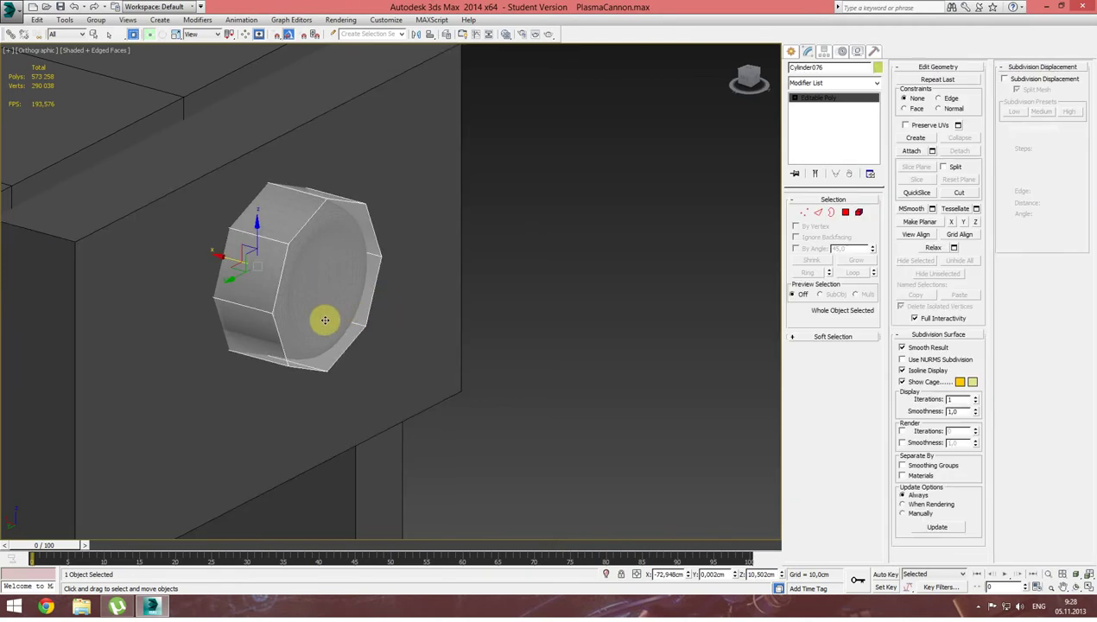
key(ctrl+t)
key(ctrl+z)
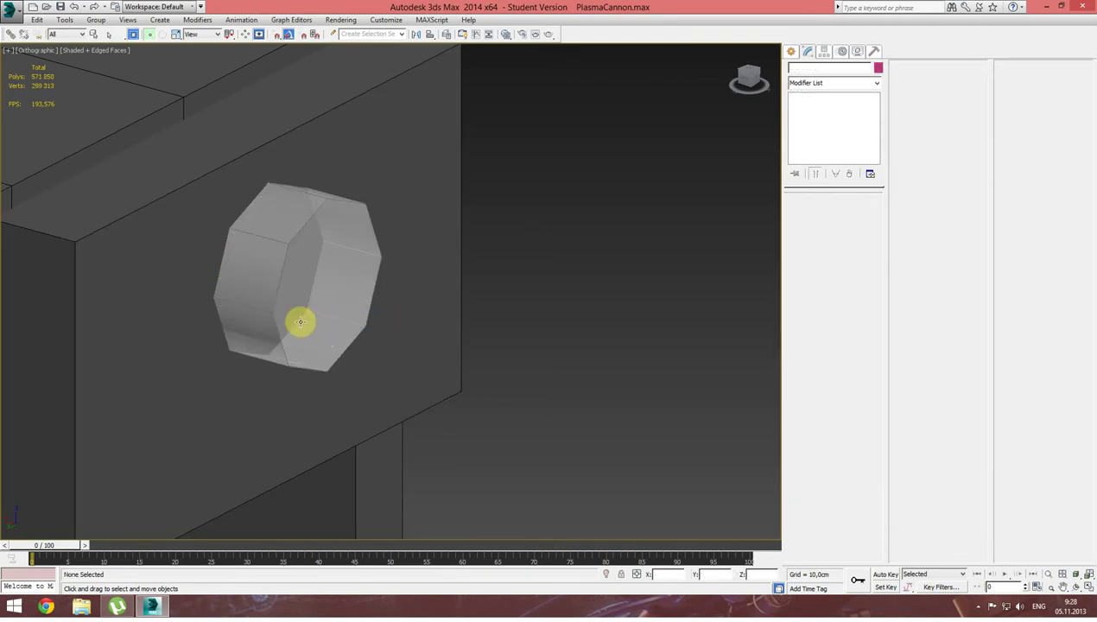
Inspect the cylinder's front and back cap polygons in Polygon mode using wireframe.
click(288, 290)
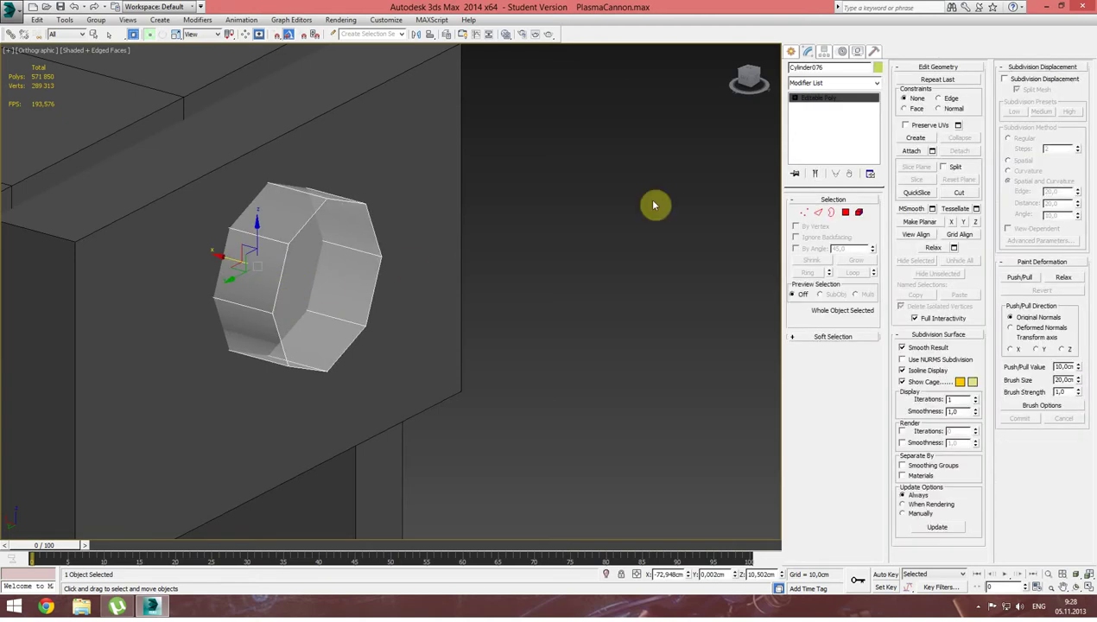
click(846, 212)
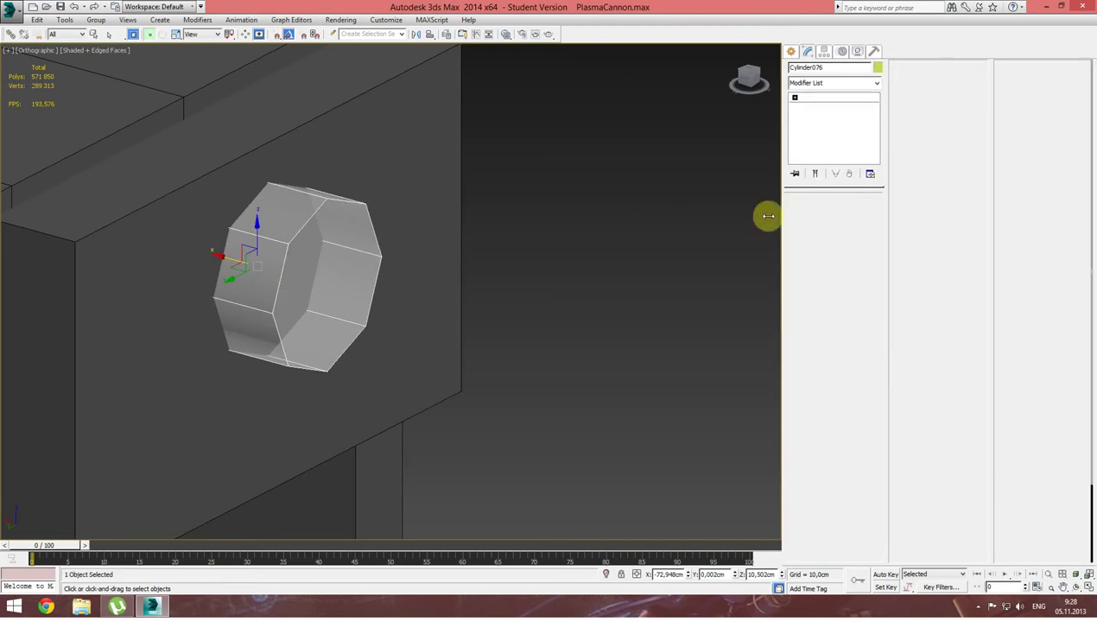
click(295, 274)
click(295, 274)
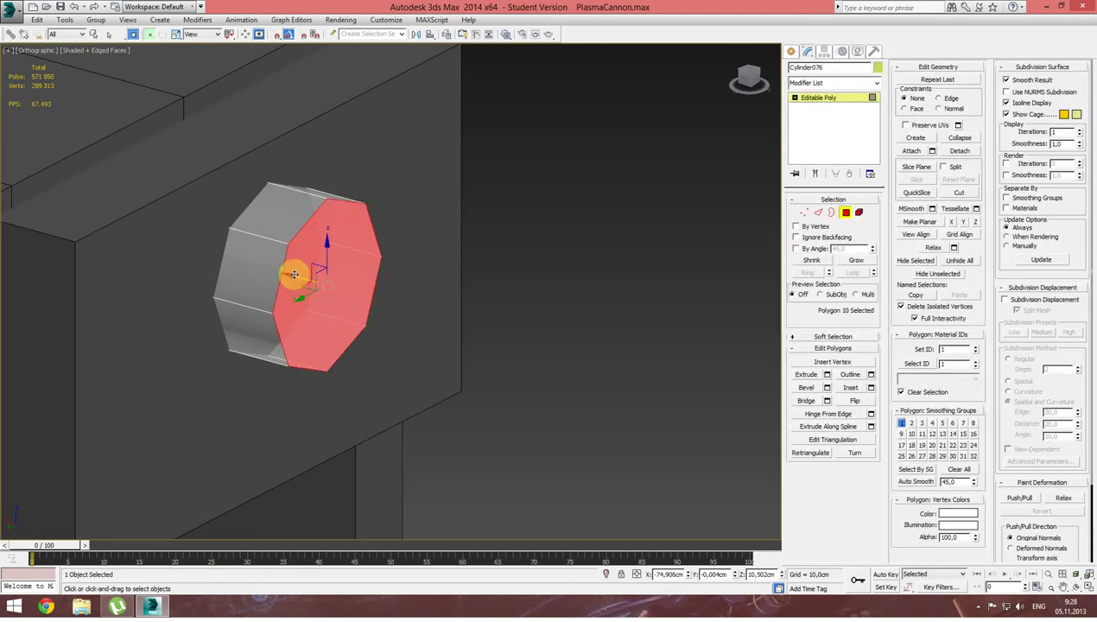
click(294, 274)
key(F3)
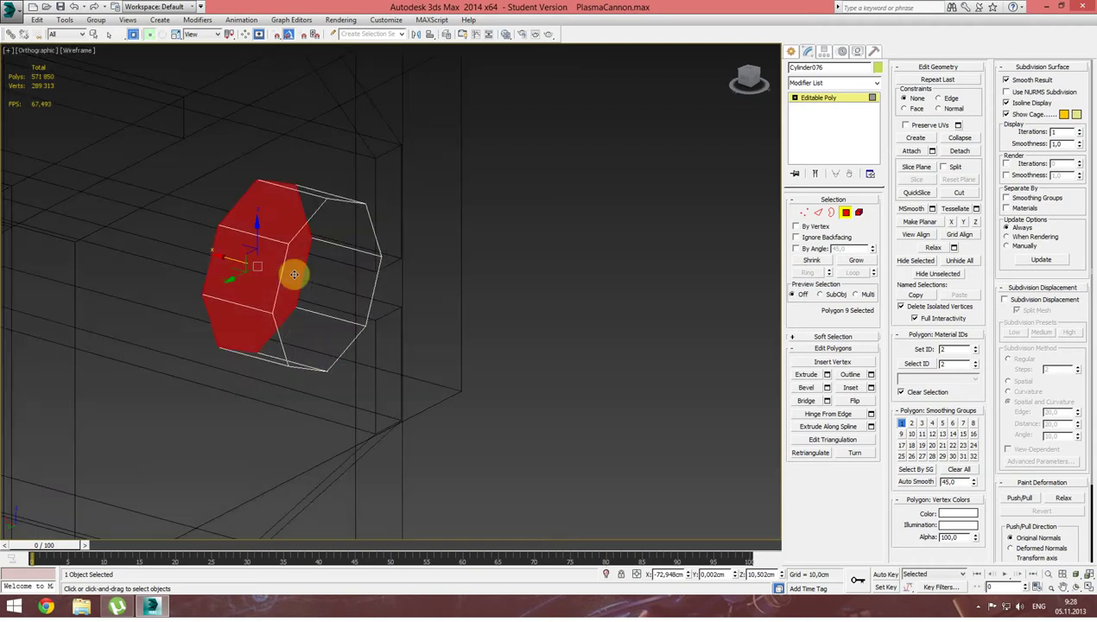
mouse_move(274, 304)
alt+middle_down()
mouse_move(363, 311)
mouse_move(264, 308)
mouse_move(363, 270)
alt+middle_up()
click(356, 309)
key(F3)
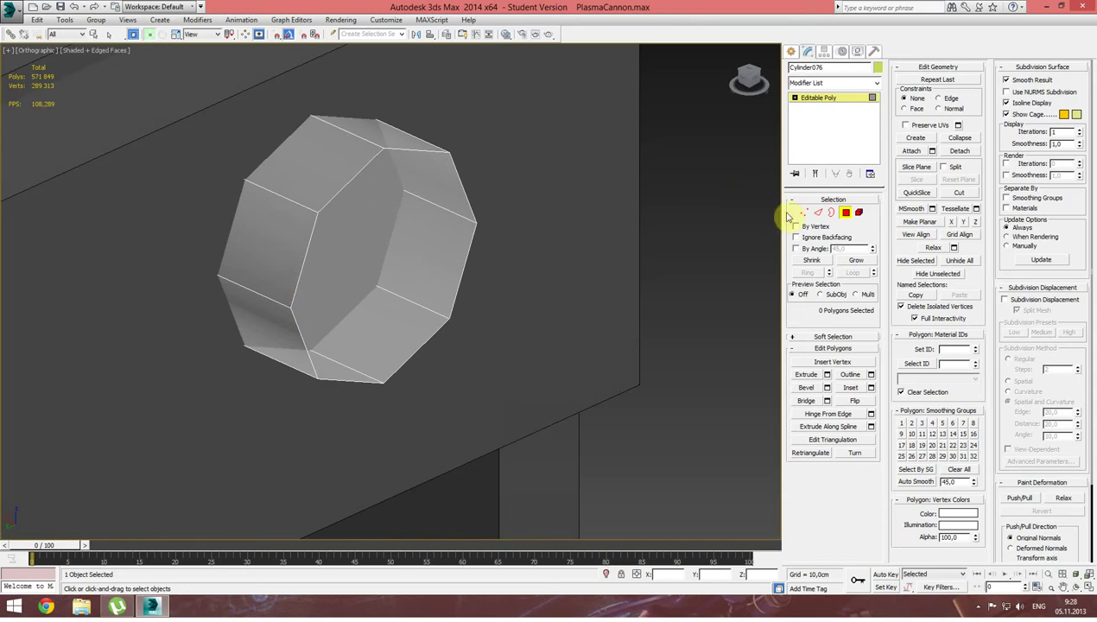
In the Top view, select the eight vertices at one end and move them inward.
click(803, 212)
key(t)
scroll(222, 285, up, 5)
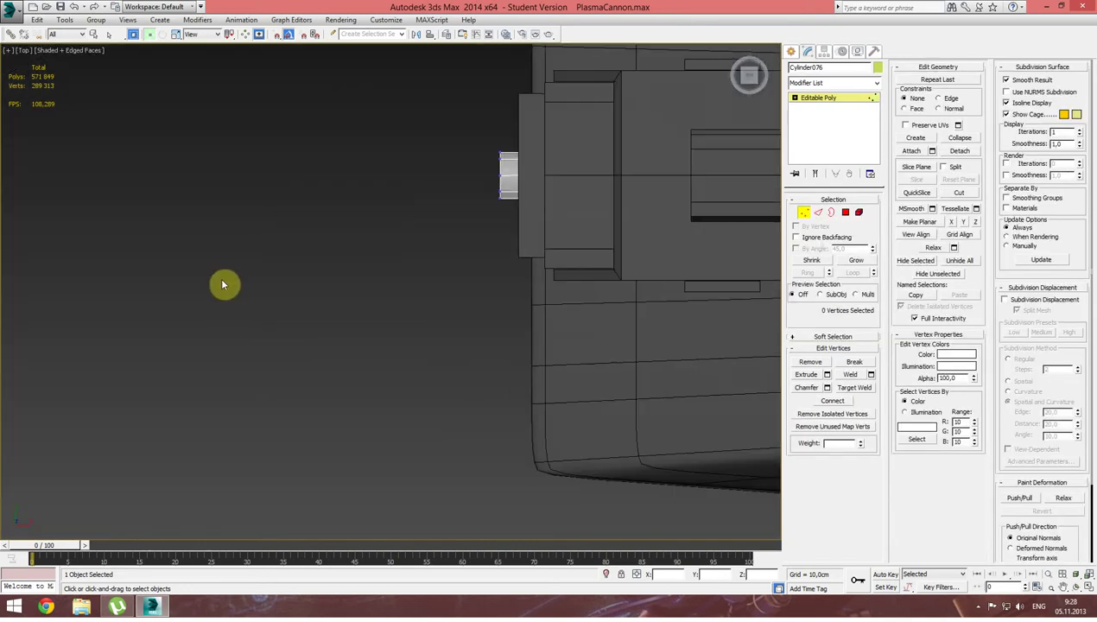
middle_drag(480, 257, 340, 269)
key(F3)
middle_drag(465, 252, 393, 286)
scroll(389, 208, up, 4)
drag(349, 93, 416, 270)
middle_drag(417, 269, 432, 344)
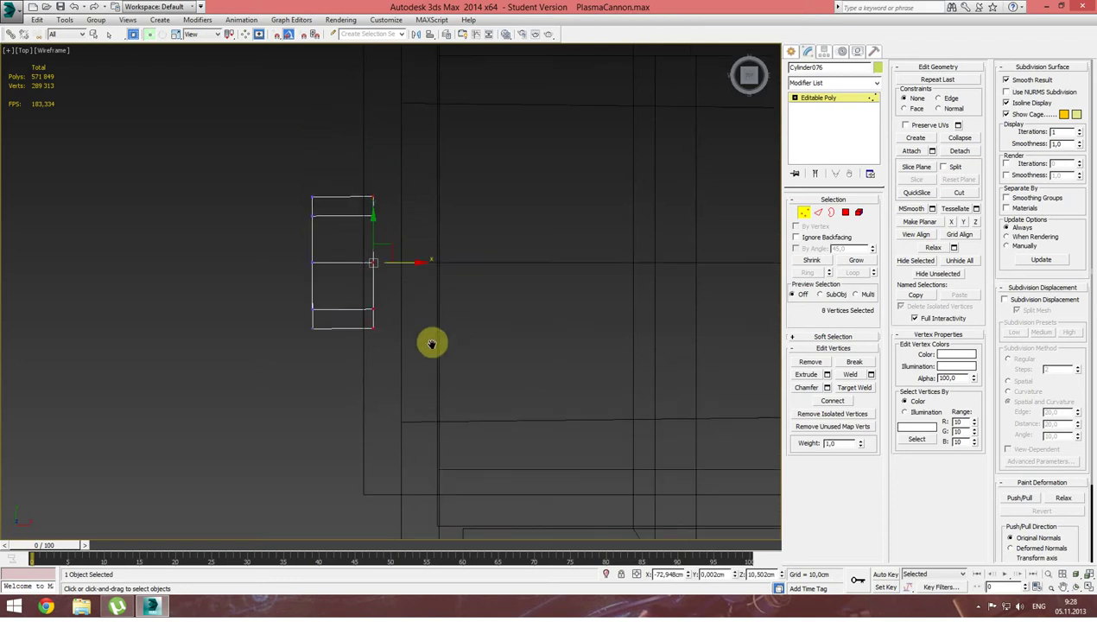
scroll(423, 311, up, 2)
scroll(413, 264, up, 3)
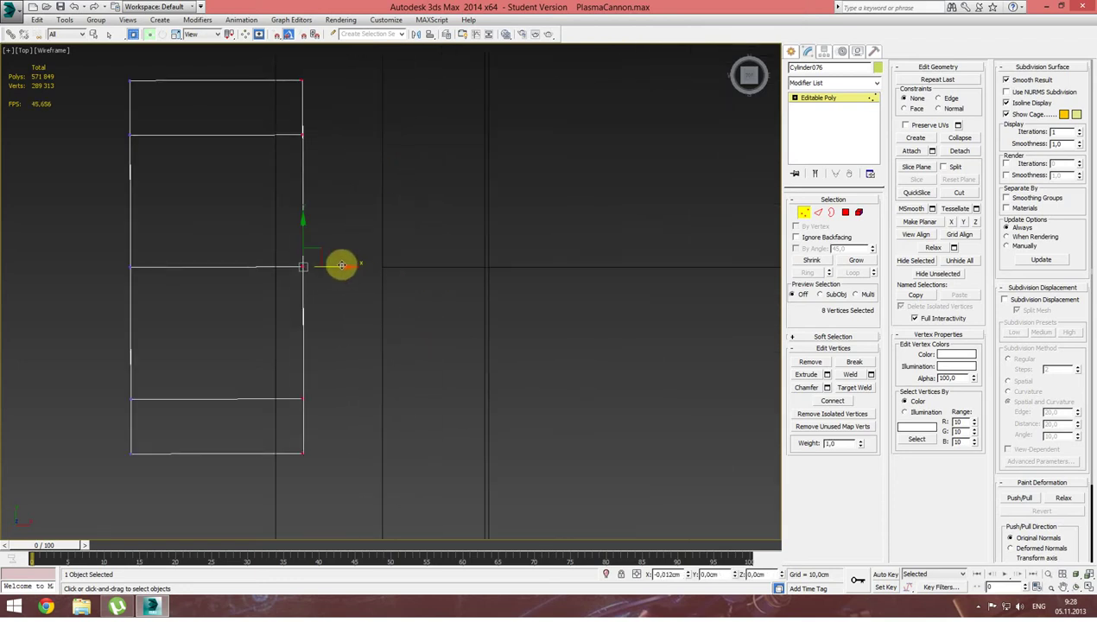
drag(342, 266, 316, 267)
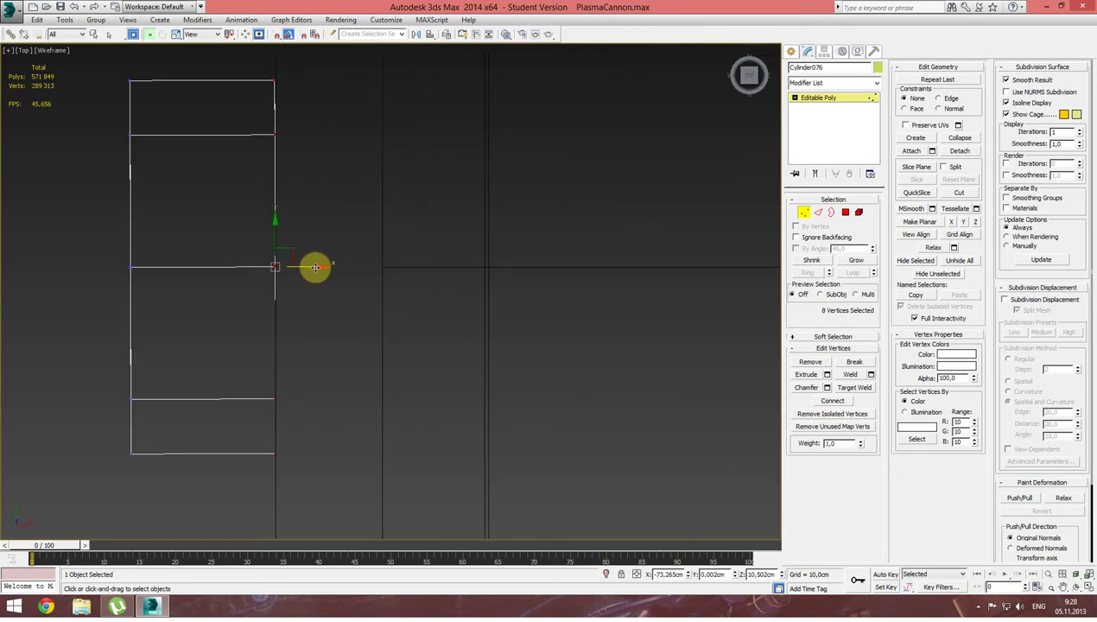
Return to shaded display, orbit back to the front plate and clear the vertex selection.
mouse_move(339, 341)
alt+middle_down()
mouse_move(379, 296)
mouse_move(418, 286)
alt+middle_up()
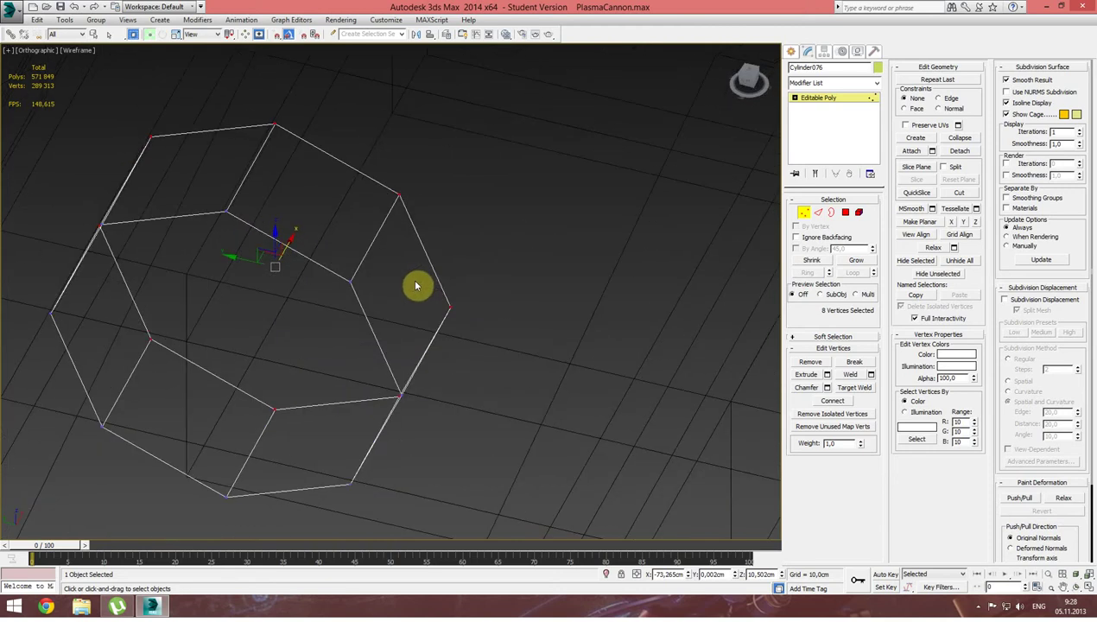
key(F3)
scroll(490, 303, down, 5)
alt+middle_drag(455, 323, 514, 291)
scroll(514, 291, up, 2)
click(239, 184)
Select the front plate Box011 and activate the Cut tool from its quad menu.
click(808, 212)
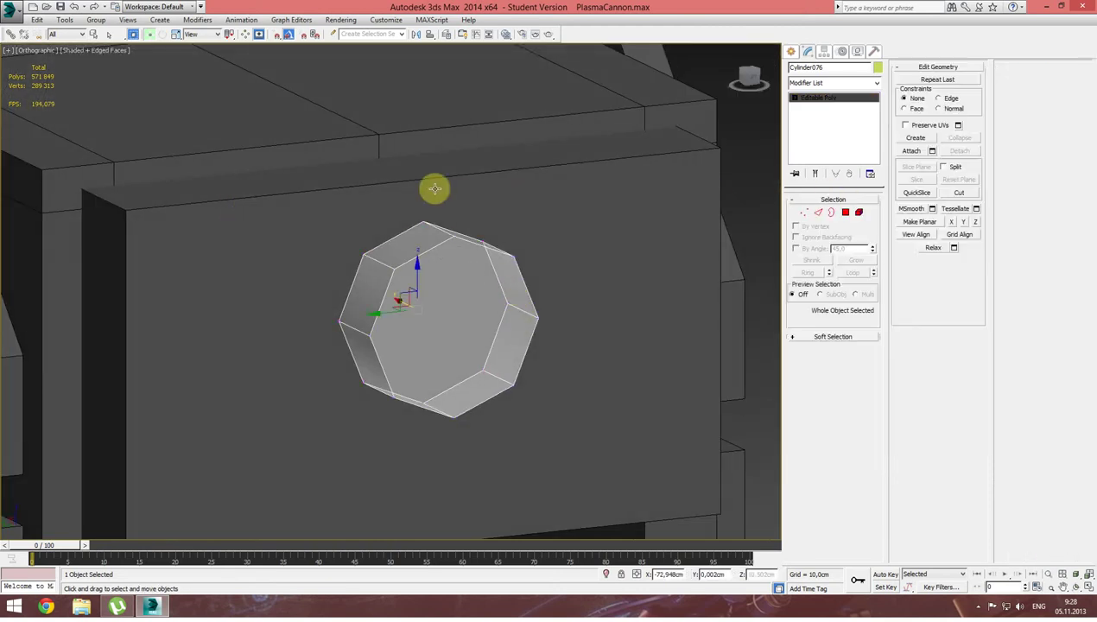
click(434, 184)
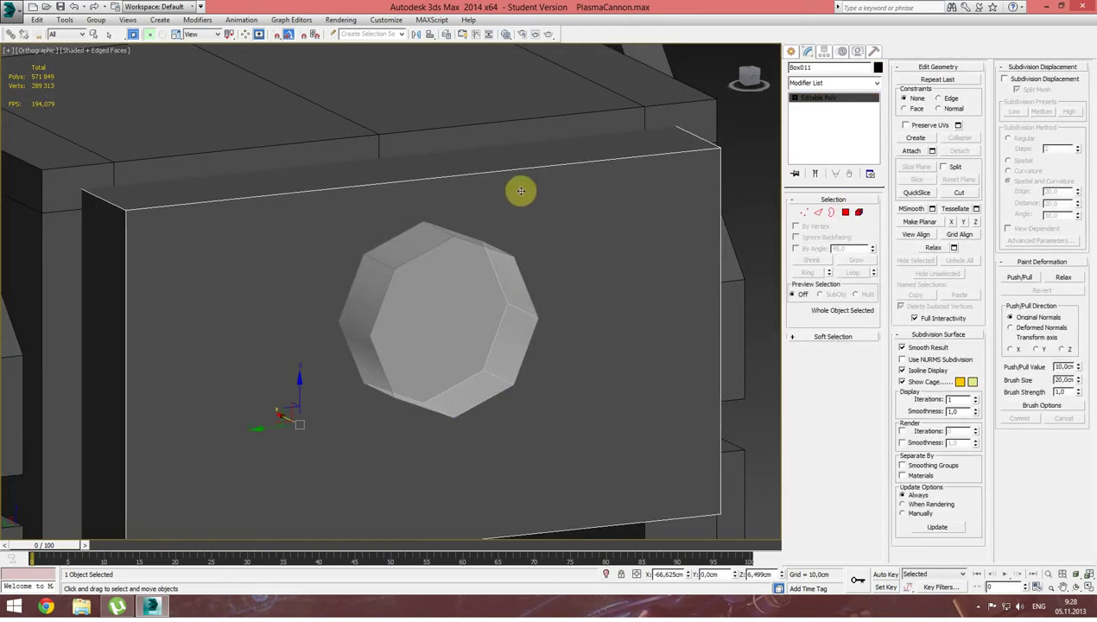
right_click(291, 210)
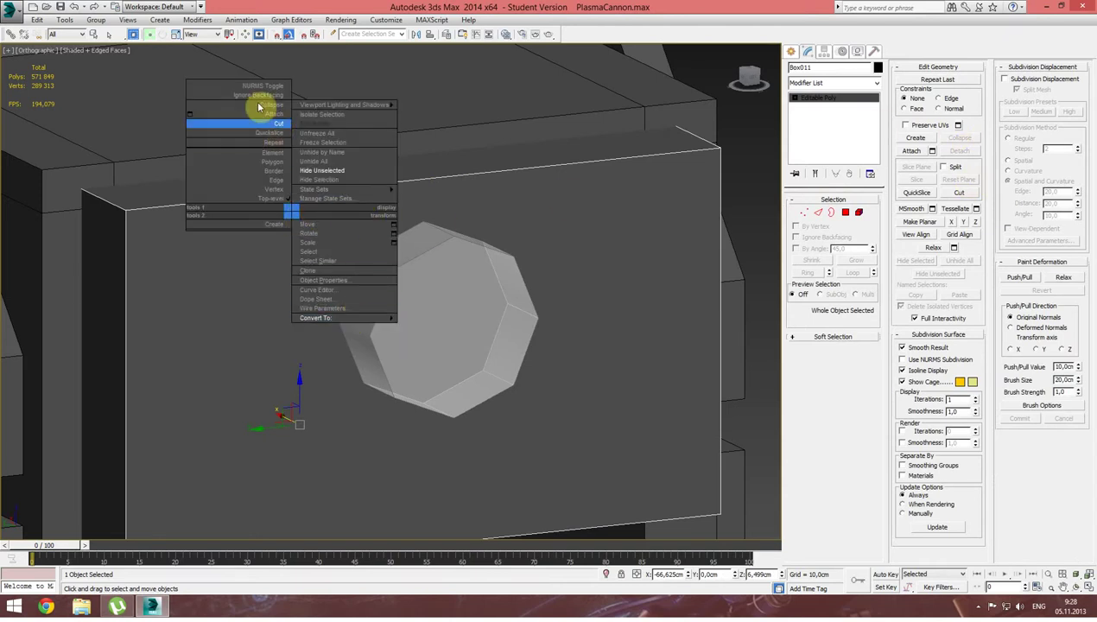
click(278, 39)
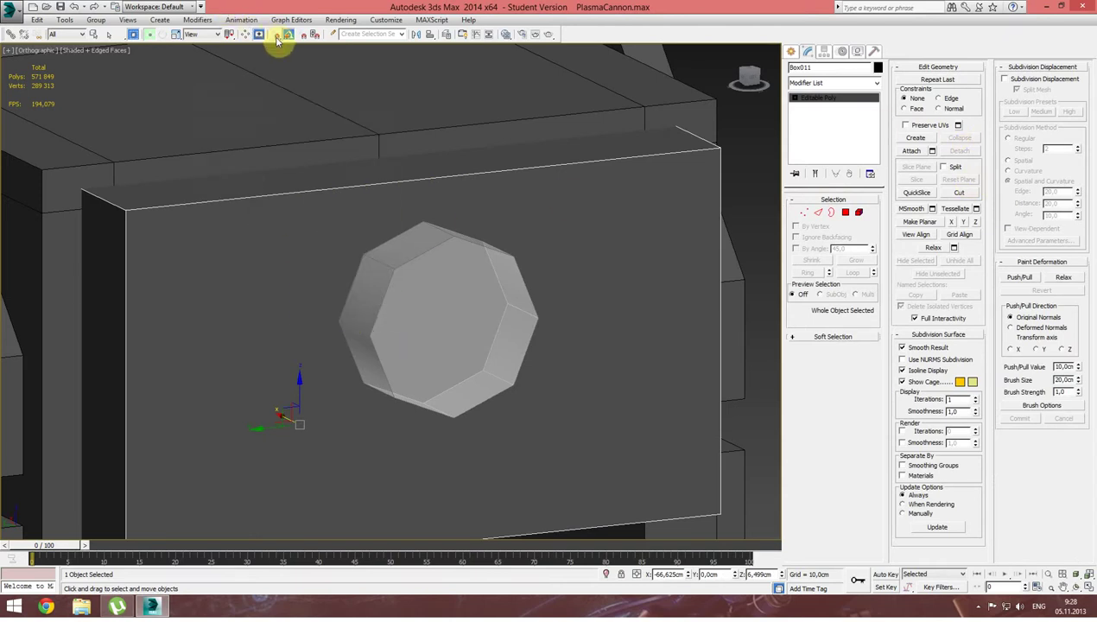
right_click(275, 243)
click(264, 158)
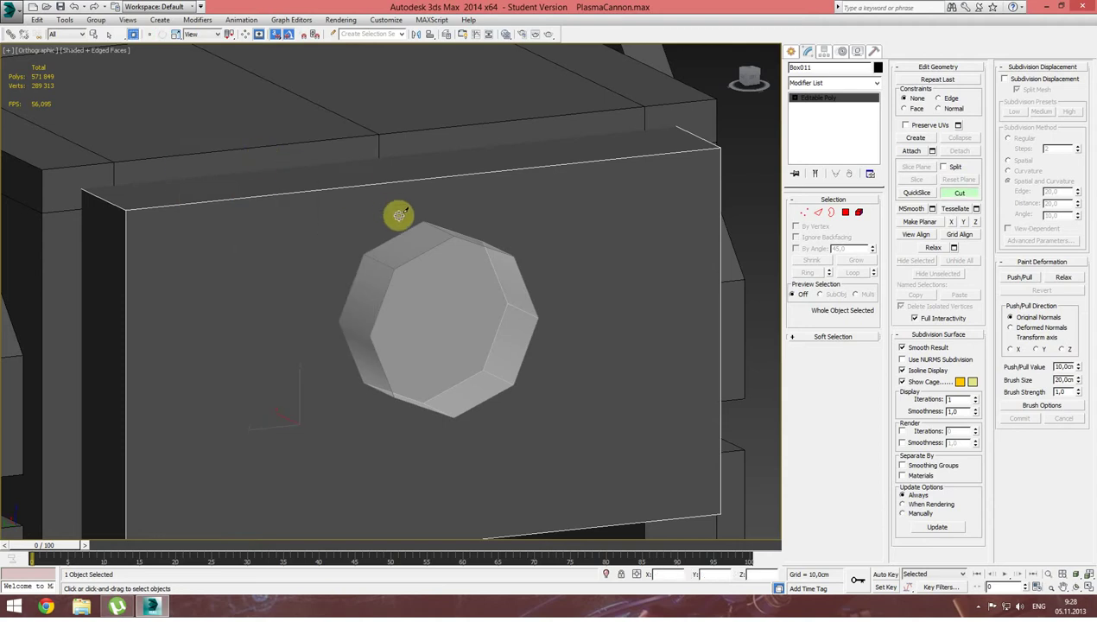
Cut a new edge from the plate's upper-left corner to a vertex on the octagon.
mouse_move(422, 219)
alt+middle_down()
mouse_move(357, 258)
mouse_move(287, 265)
mouse_move(363, 223)
alt+middle_up()
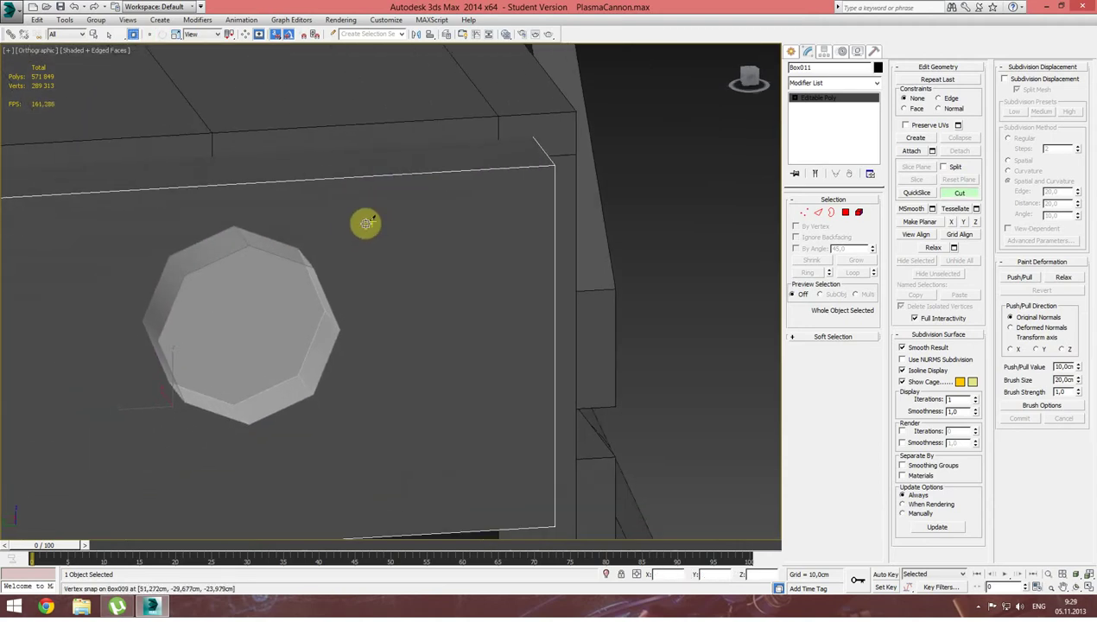
click(302, 249)
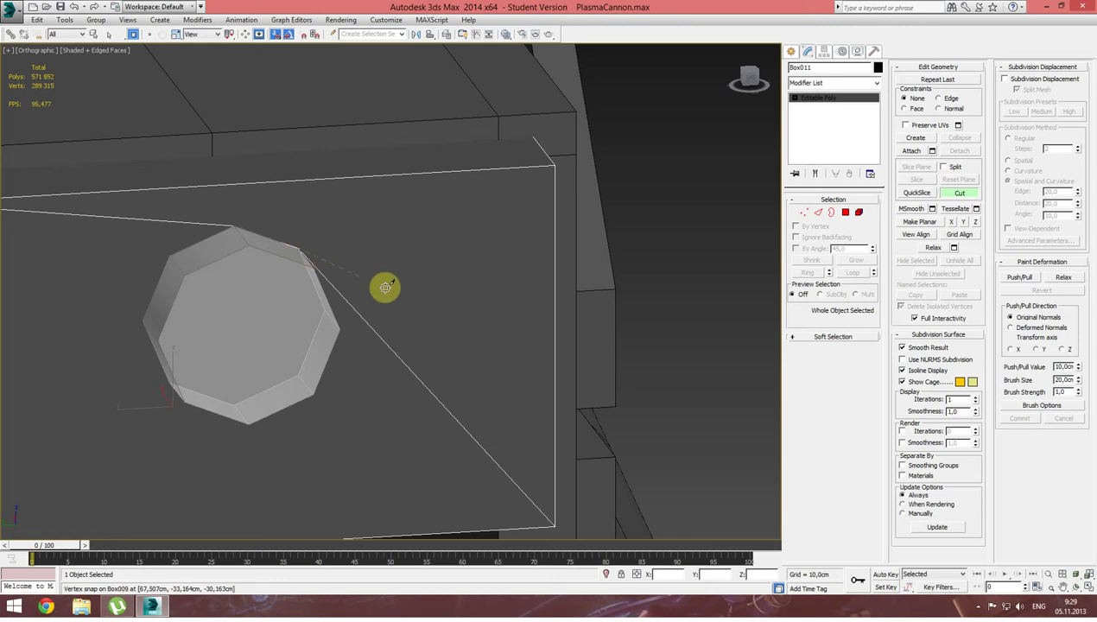
scroll(353, 299, up, 5)
middle_drag(320, 306, 507, 195)
scroll(235, 259, down, 5)
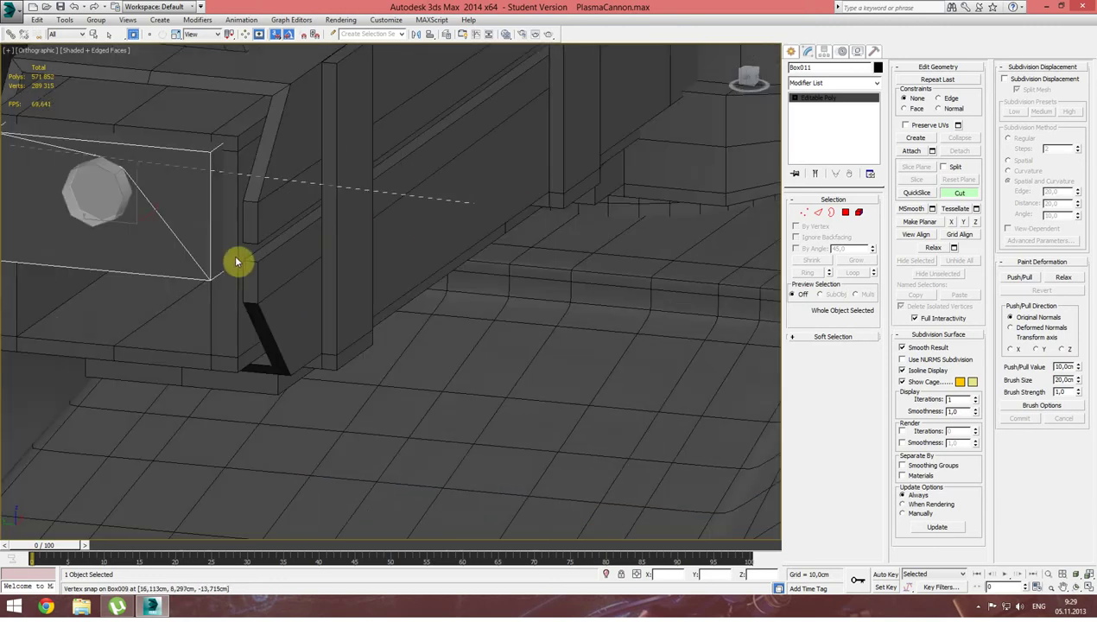
alt+middle_drag(159, 247, 225, 155)
scroll(225, 164, up, 2)
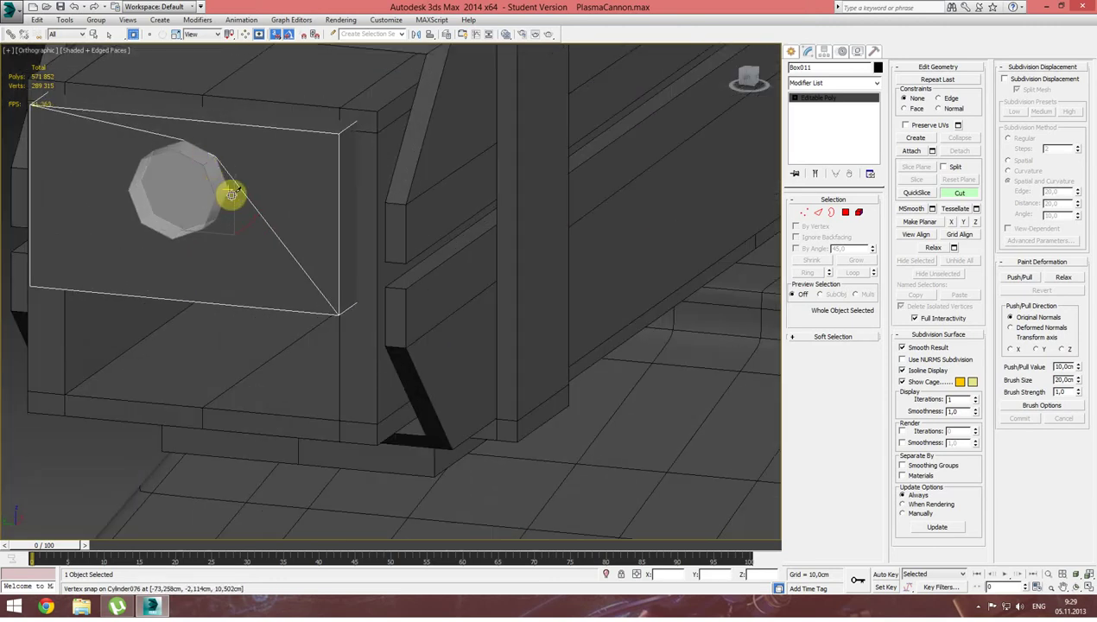
scroll(228, 218, up, 3)
alt+middle_drag(227, 217, 264, 281)
scroll(259, 345, down, 3)
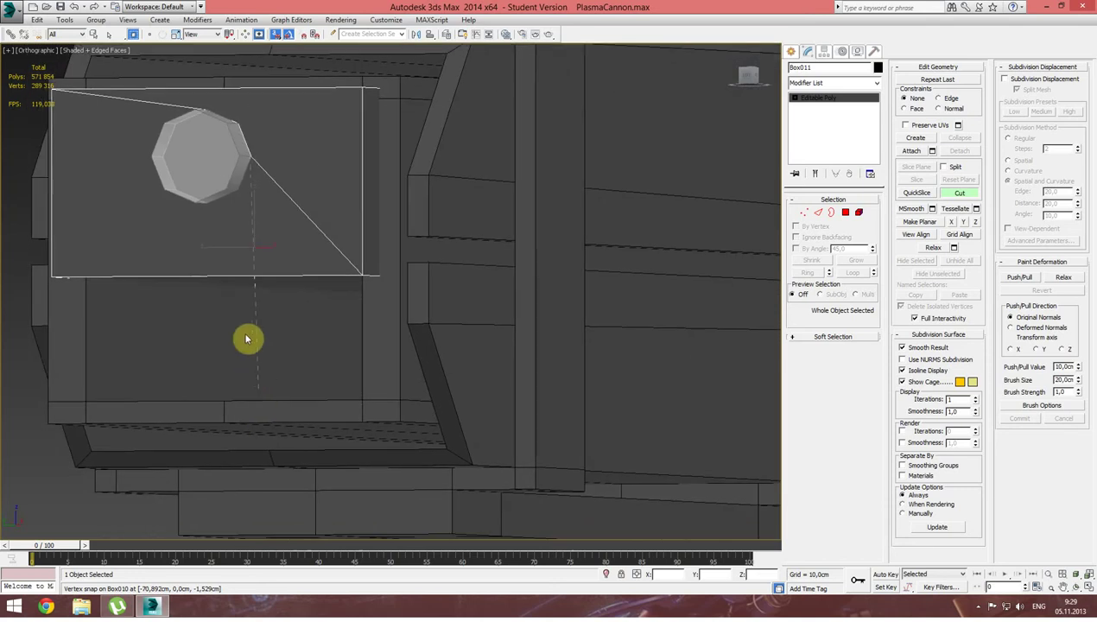
scroll(243, 192, up, 3)
click(235, 182)
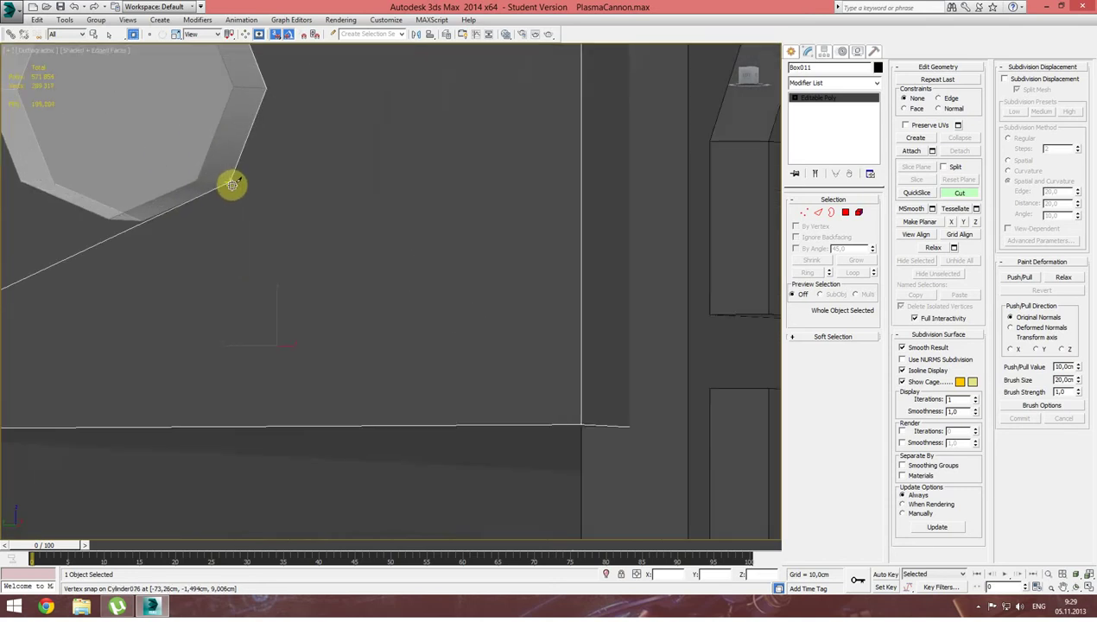
Reframe the cannon from a higher angle and enter Polygon sub-object mode.
scroll(152, 238, up, 3)
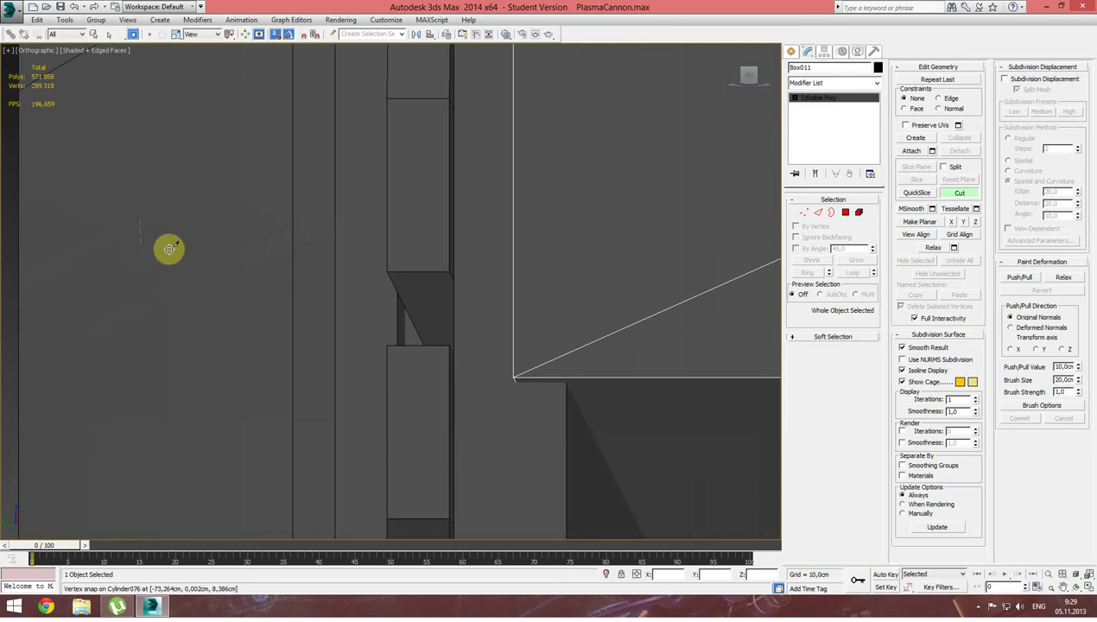
scroll(169, 250, down, 2)
middle_drag(56, 275, 893, 311)
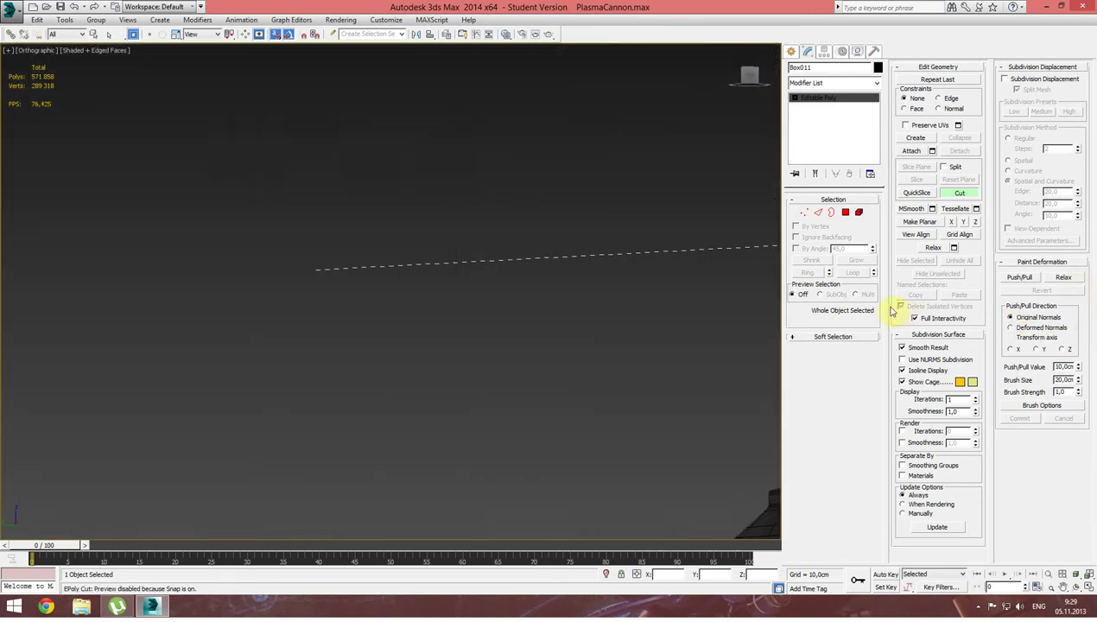
middle_drag(702, 299, 88, 311)
scroll(411, 318, up, 1)
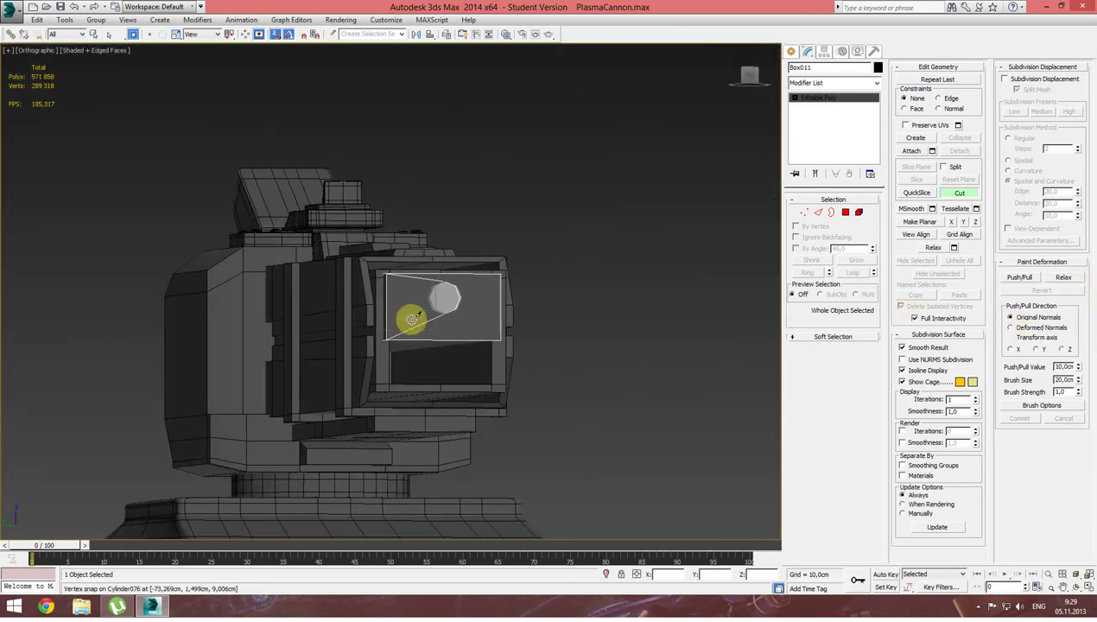
scroll(436, 317, up, 3)
scroll(428, 314, up, 2)
scroll(440, 301, up, 3)
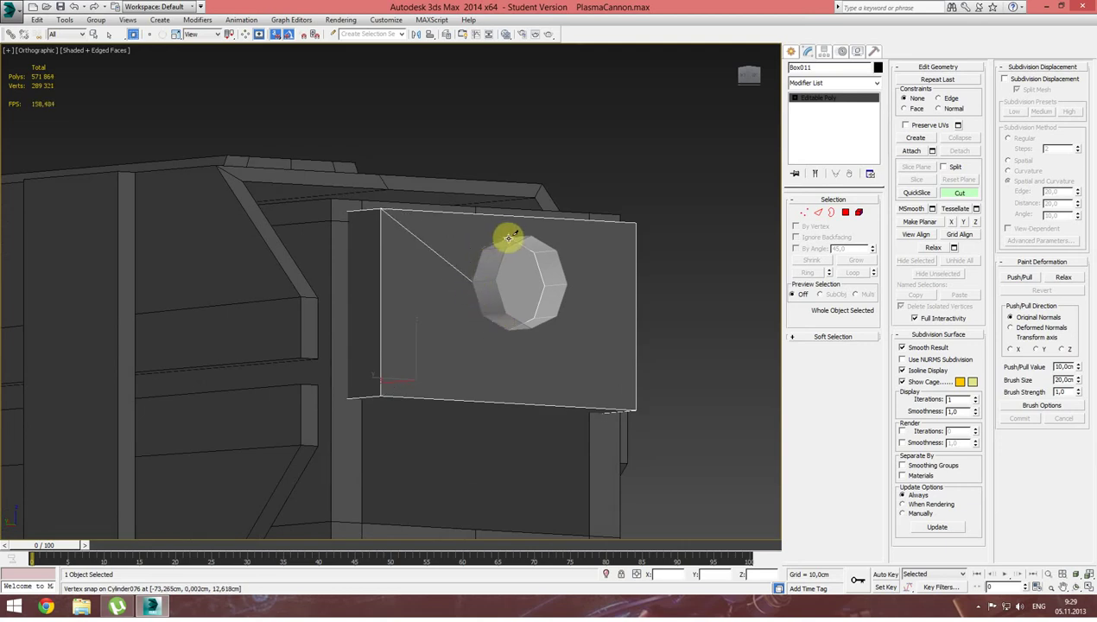
mouse_move(451, 328)
alt+middle_down()
mouse_move(455, 352)
mouse_move(367, 211)
mouse_move(868, 173)
alt+middle_up()
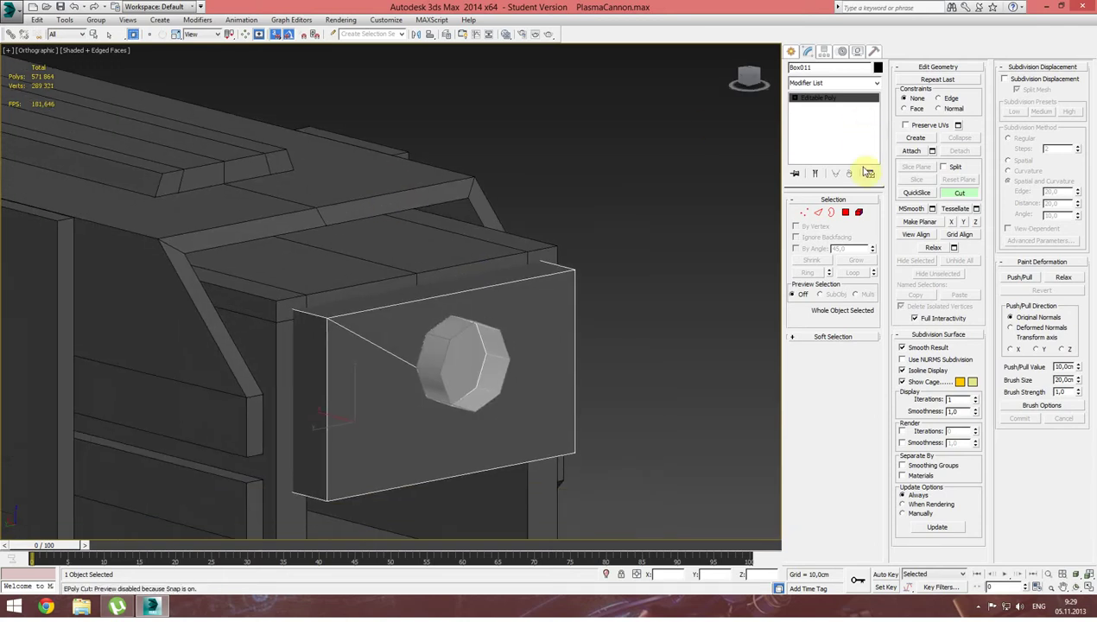
click(847, 213)
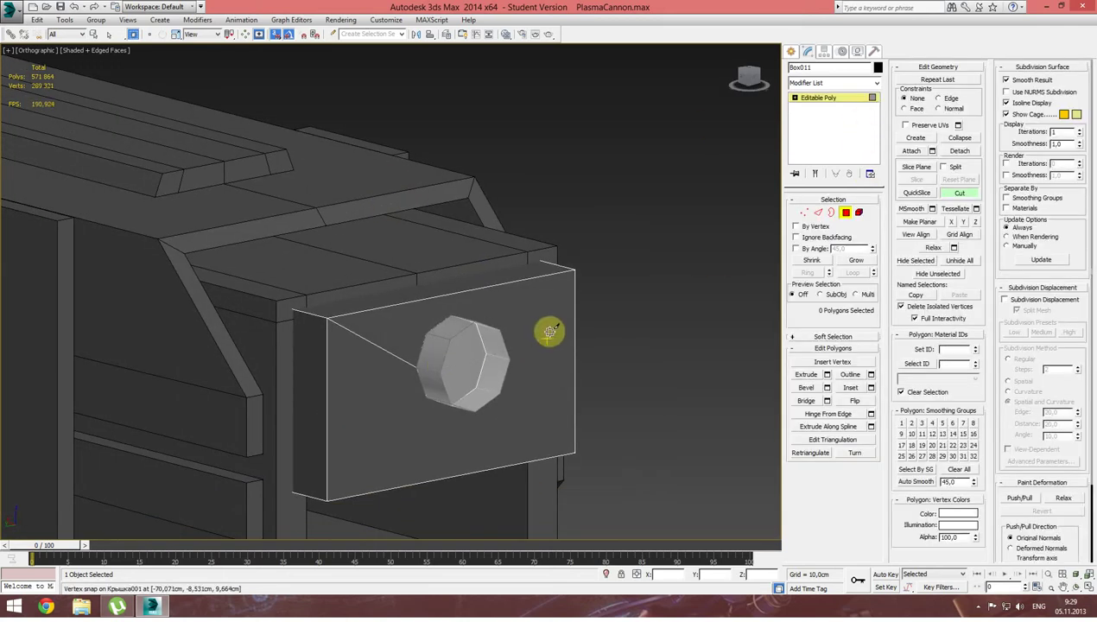
Select the octagonal cylinder Cylinder076 and show the viewport in wireframe.
click(450, 369)
key(F3)
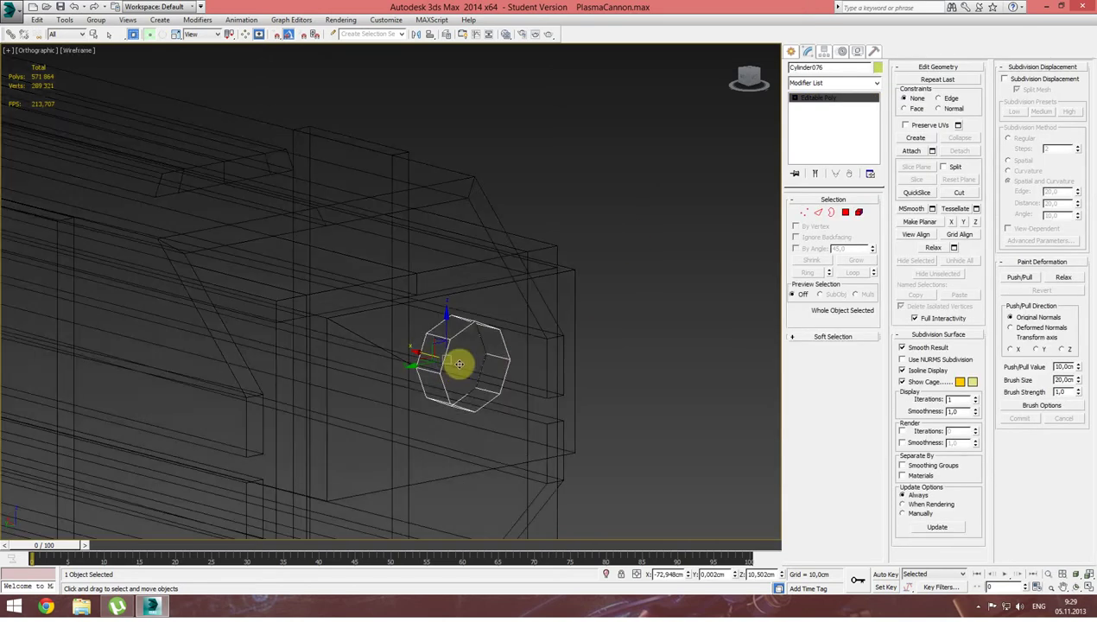
click(471, 371)
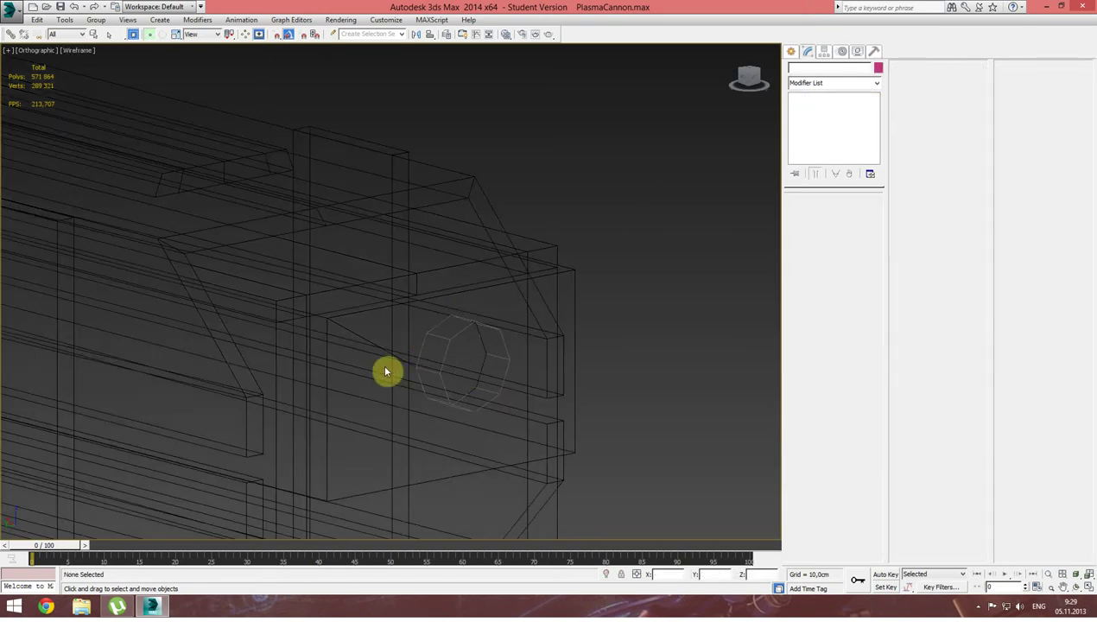
click(391, 363)
click(463, 363)
Inspect the vertical mounting box's polygons, then deselect all and return to shaded view.
click(410, 345)
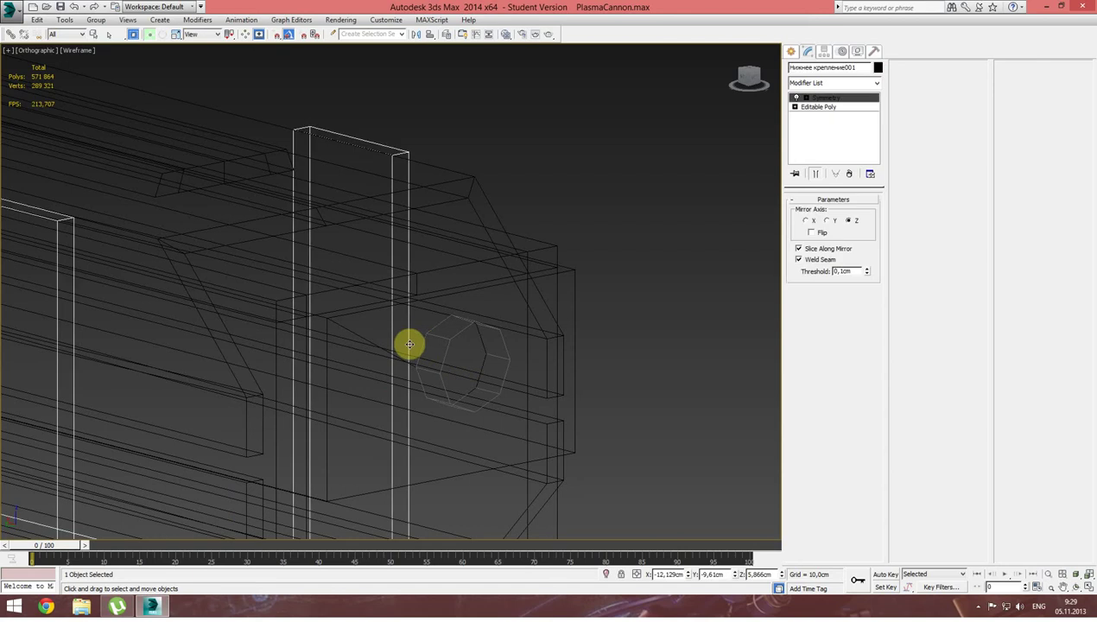
click(813, 107)
click(846, 213)
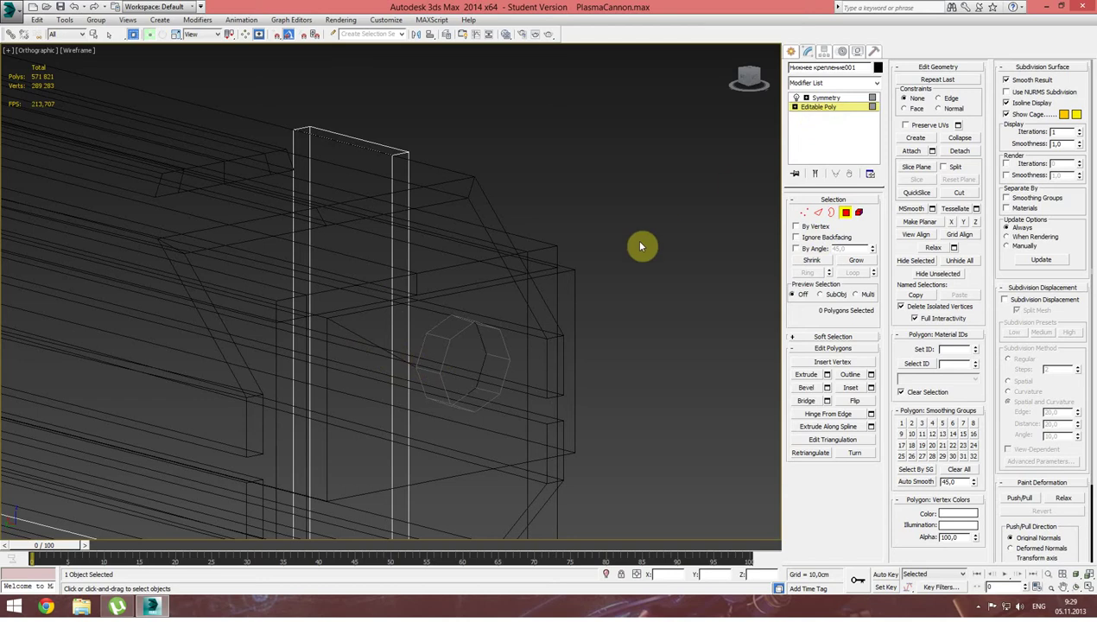
click(792, 52)
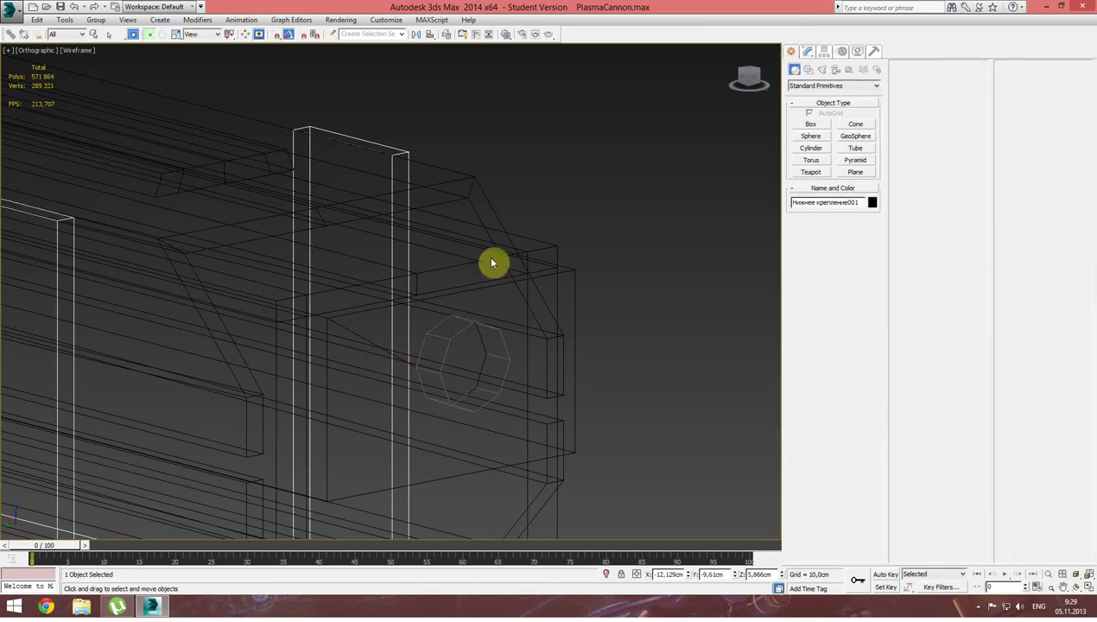
key(w)
click(505, 303)
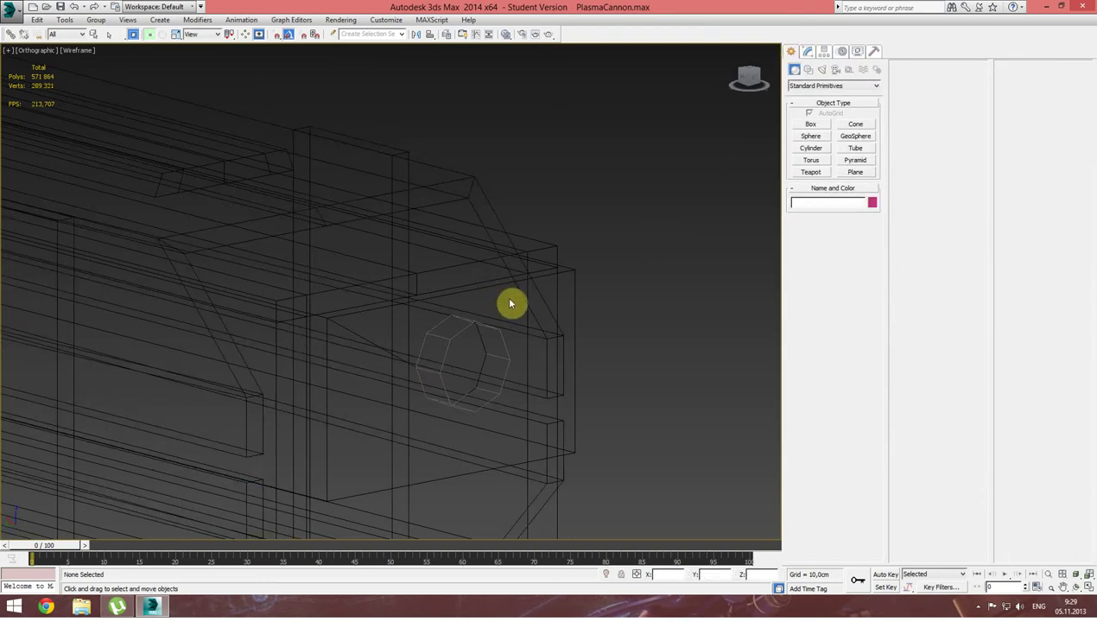
key(F3)
In Box011's Polygon level, pick the cylinder's end face and expand it to Element.
click(431, 310)
click(807, 52)
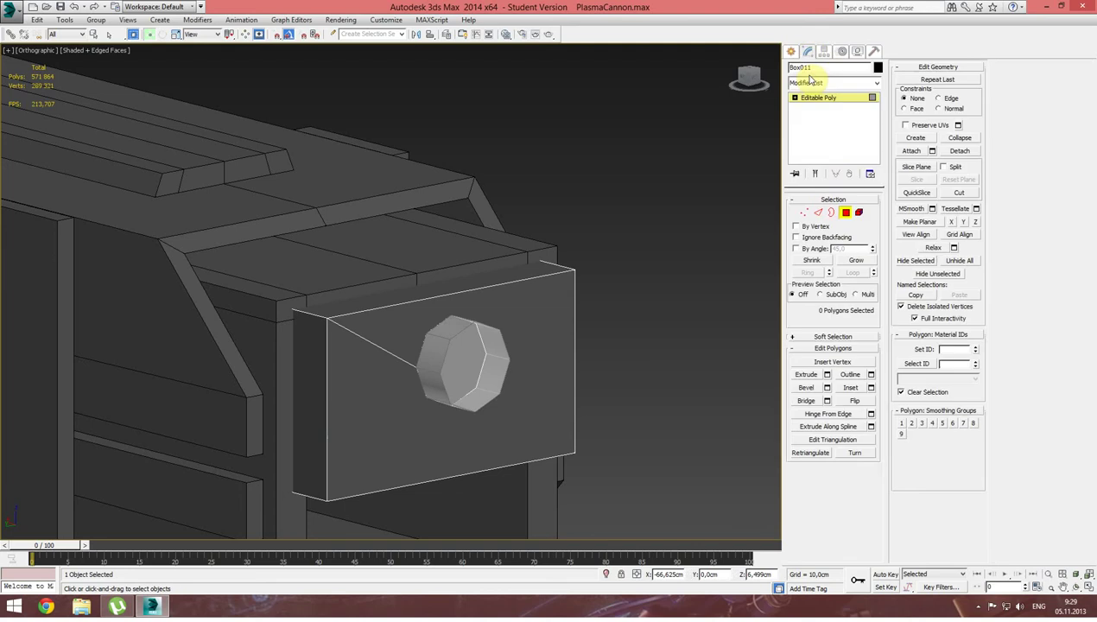
click(845, 211)
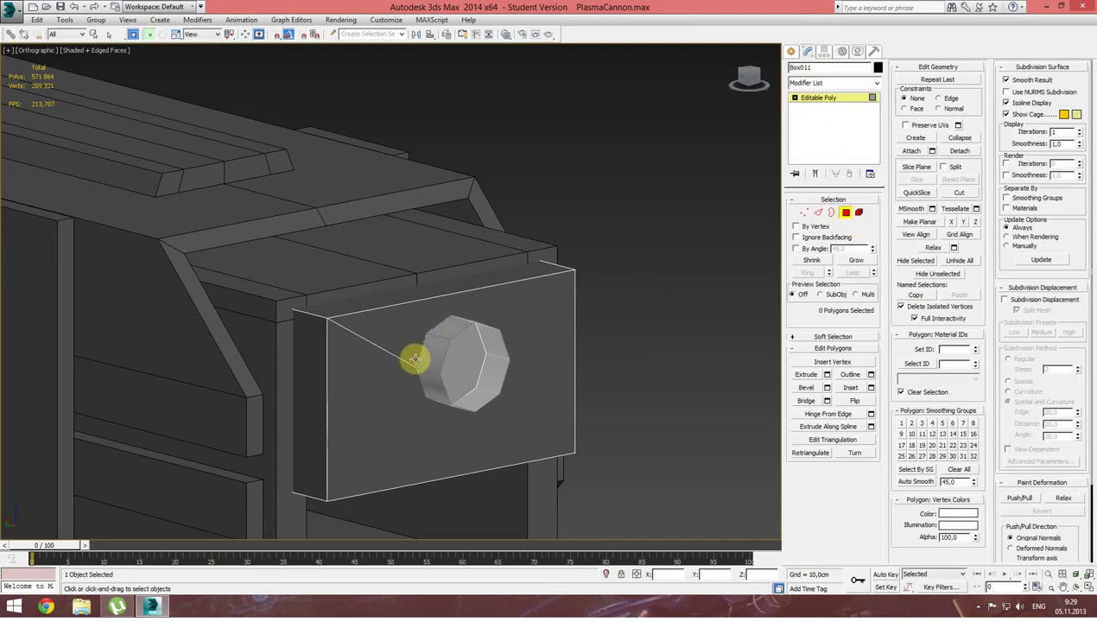
key(F3)
click(440, 361)
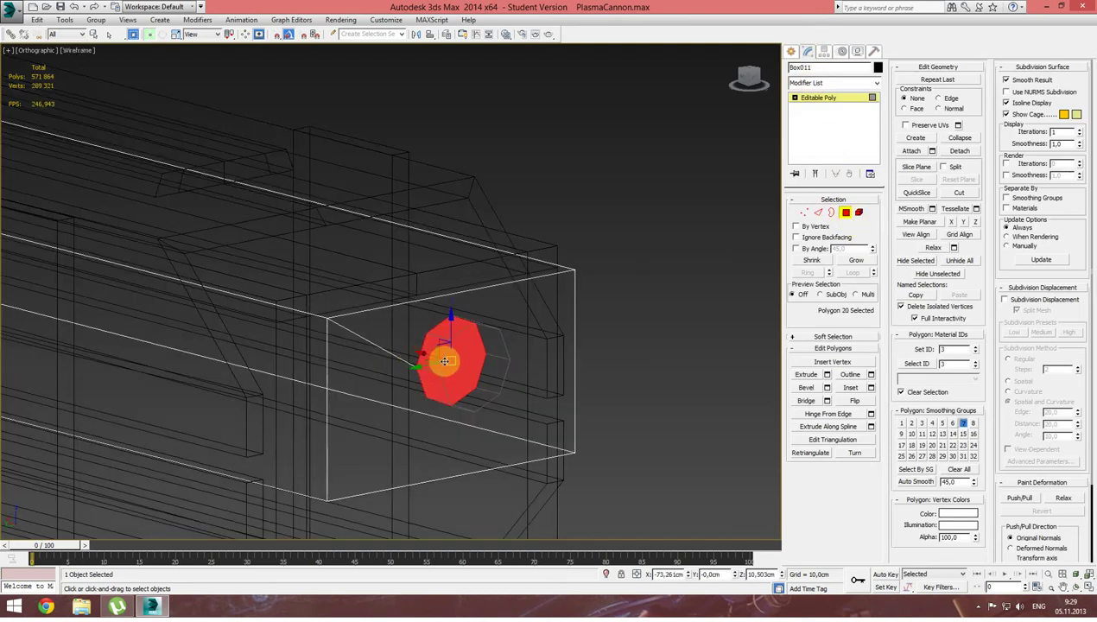
key(5)
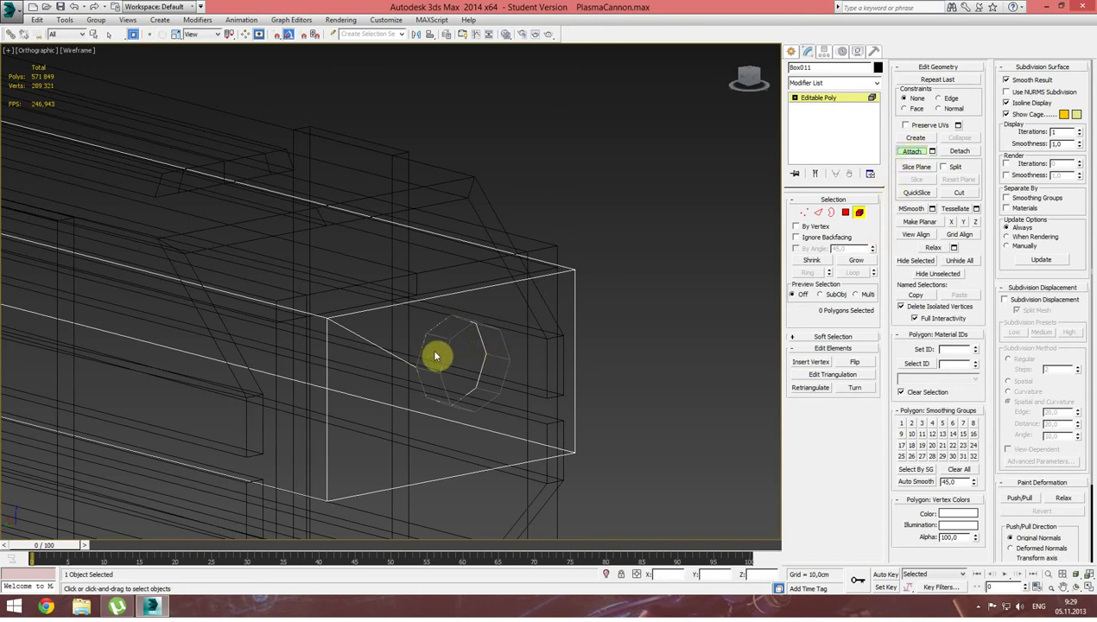
click(805, 211)
Check the vertices where the cut meets the octagon, centred in the Left view.
middle_drag(384, 375, 421, 335)
scroll(421, 335, up, 3)
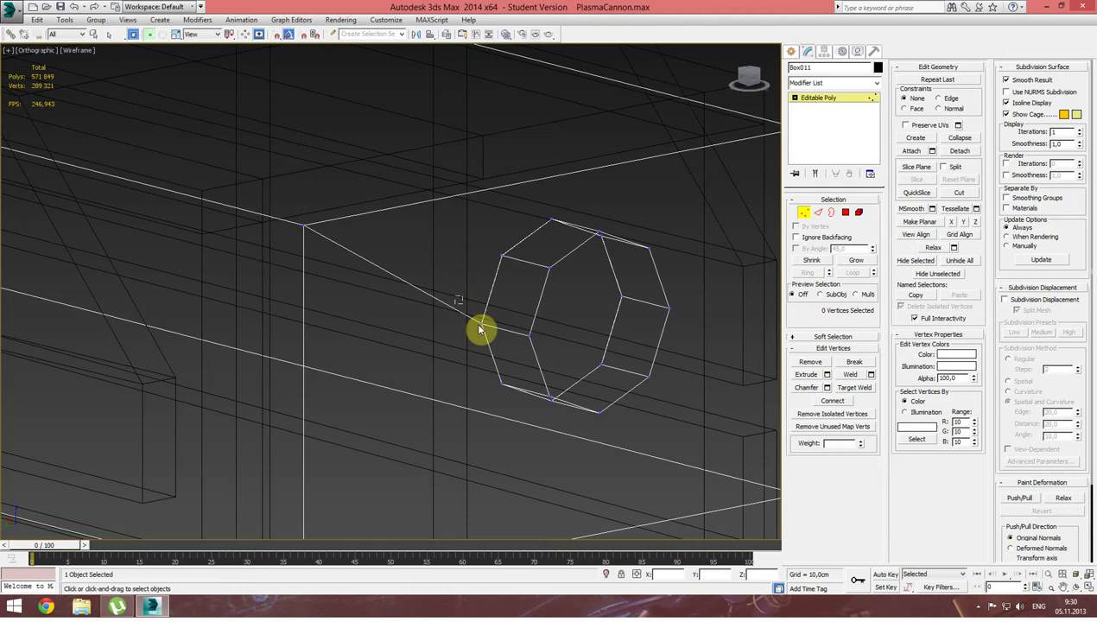
drag(490, 344, 492, 337)
scroll(496, 323, down, 3)
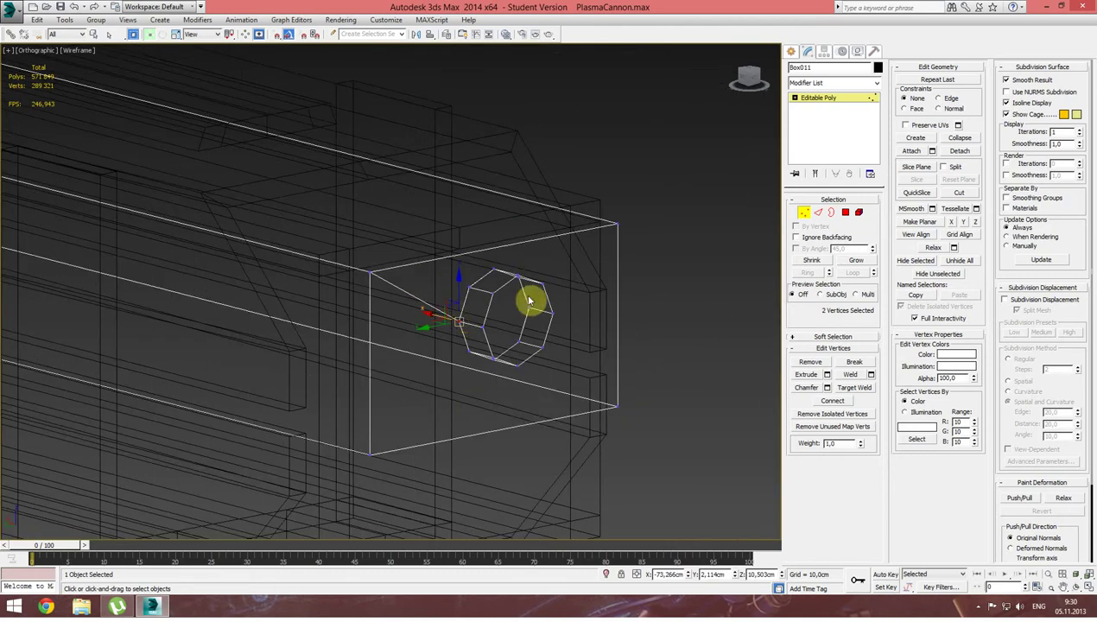
key(l)
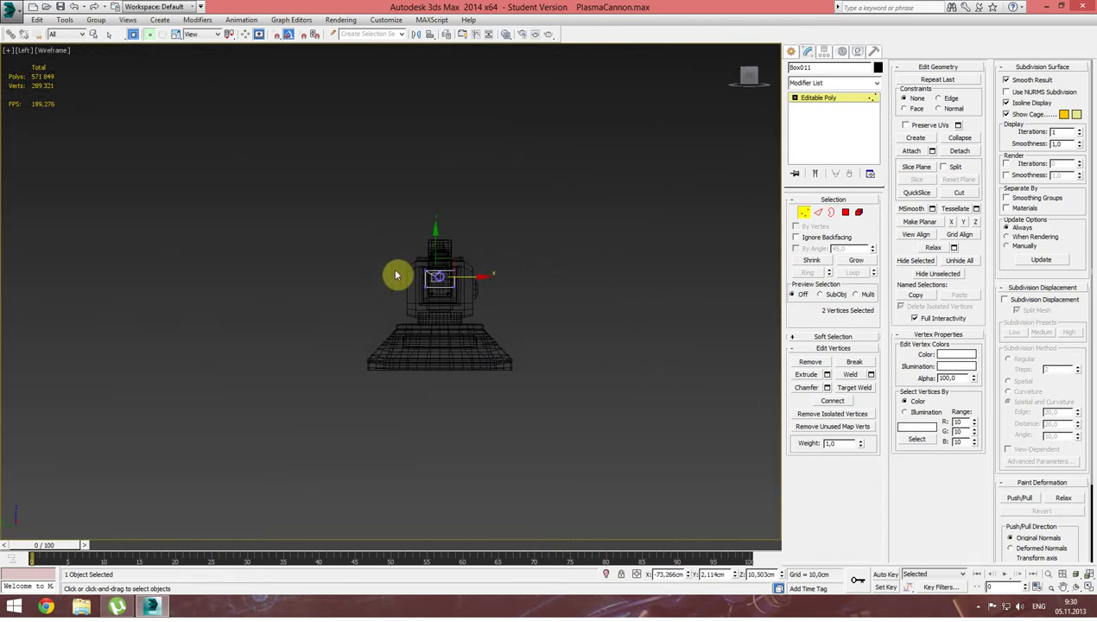
scroll(392, 279, up, 4)
middle_drag(645, 270, 610, 281)
scroll(604, 277, up, 3)
scroll(592, 265, up, 1)
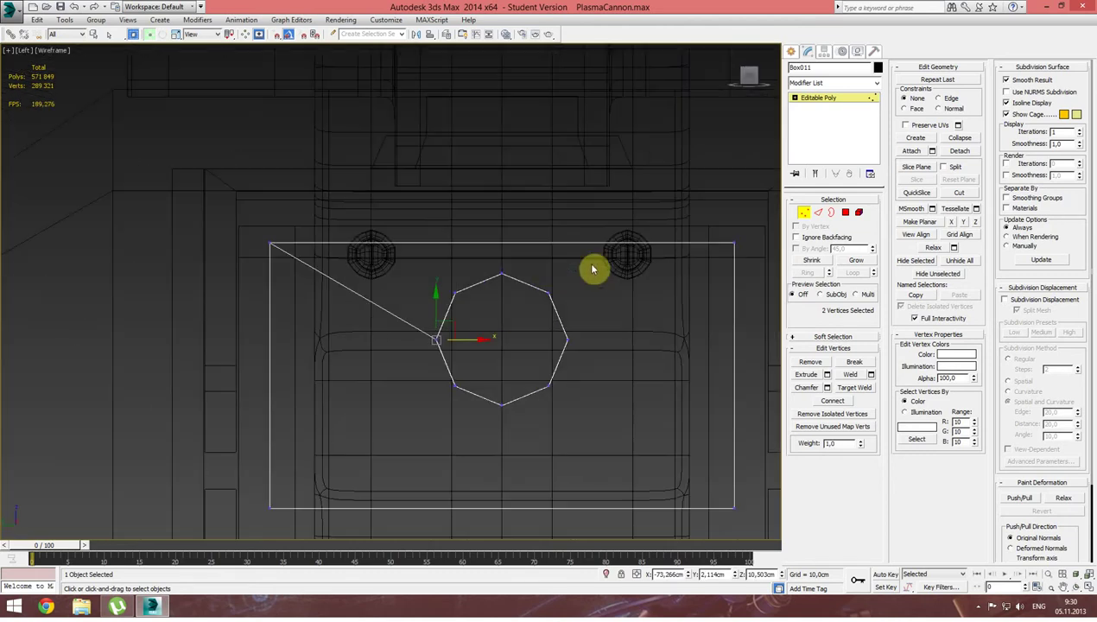
scroll(572, 242, up, 1)
click(635, 203)
With Cut, draw an edge from the octagon's top vertex across the plate.
right_click(533, 191)
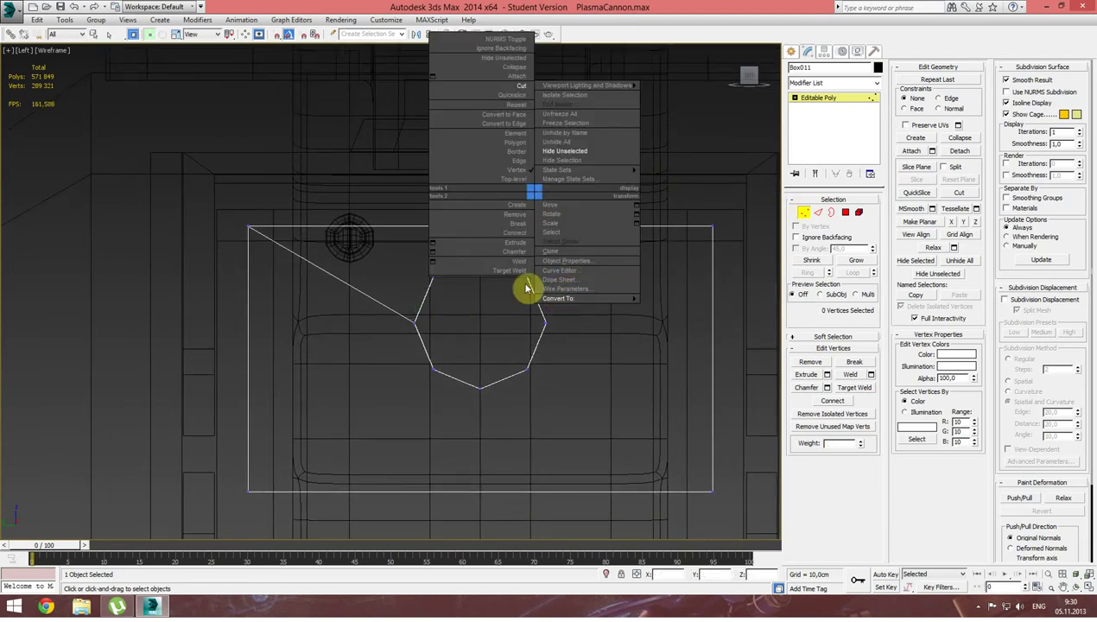
click(519, 86)
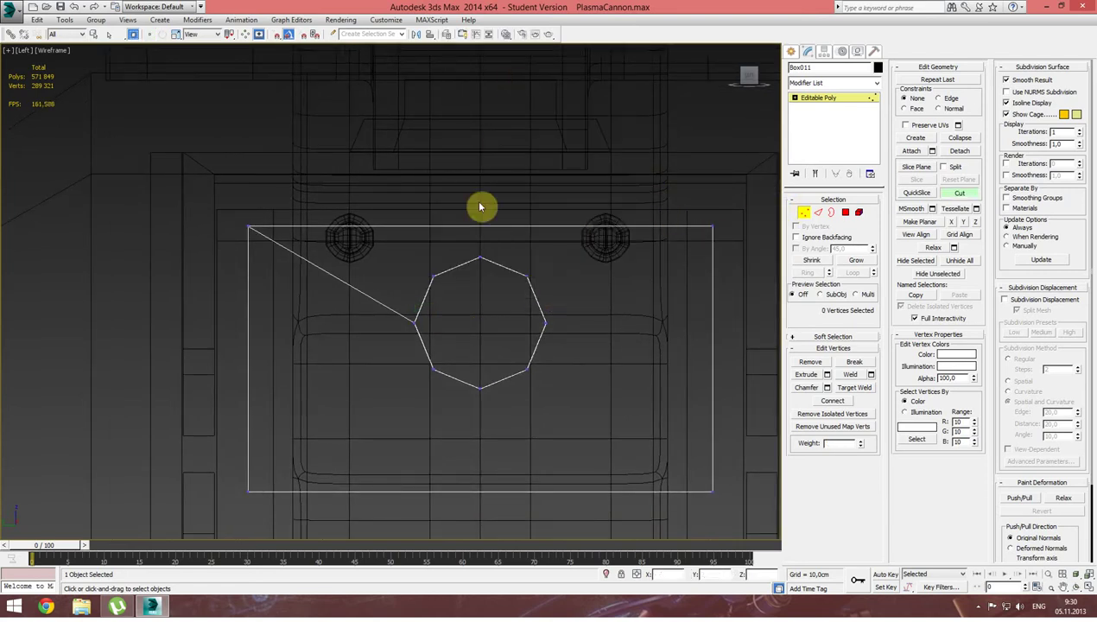
alt+middle_drag(518, 262, 516, 269)
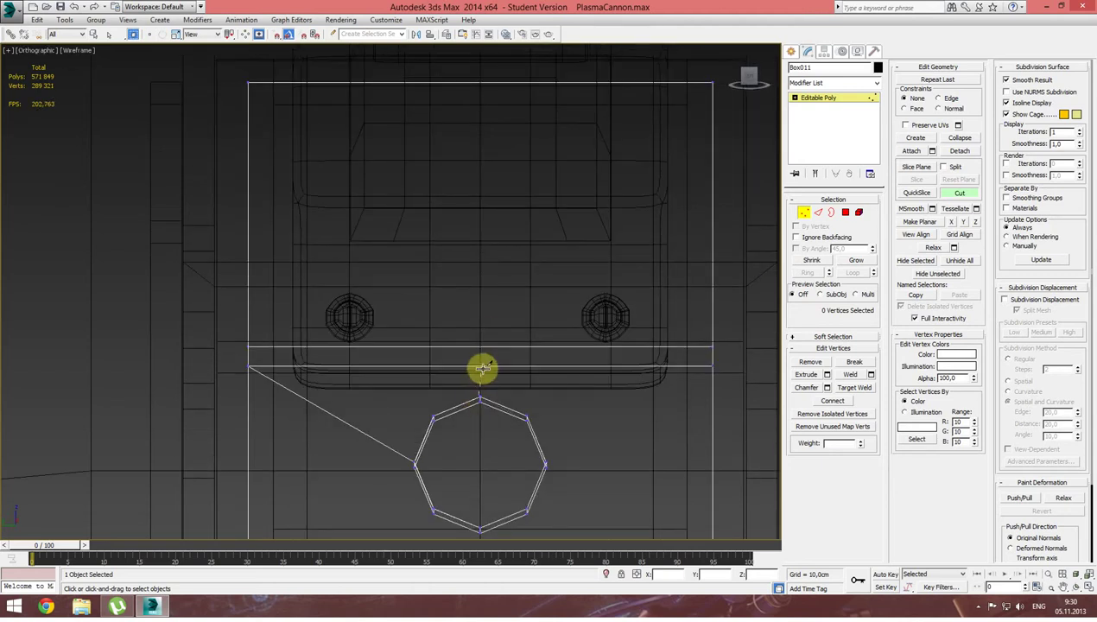
alt+middle_drag(530, 382, 534, 448)
alt+middle_drag(613, 467, 448, 290)
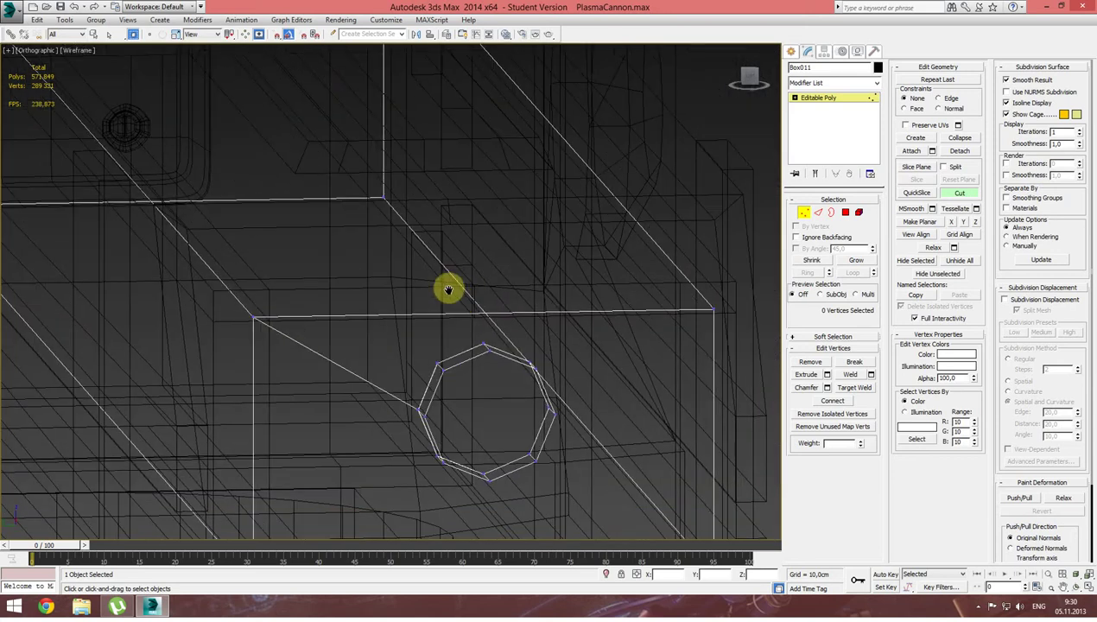
scroll(501, 359, up, 3)
click(501, 357)
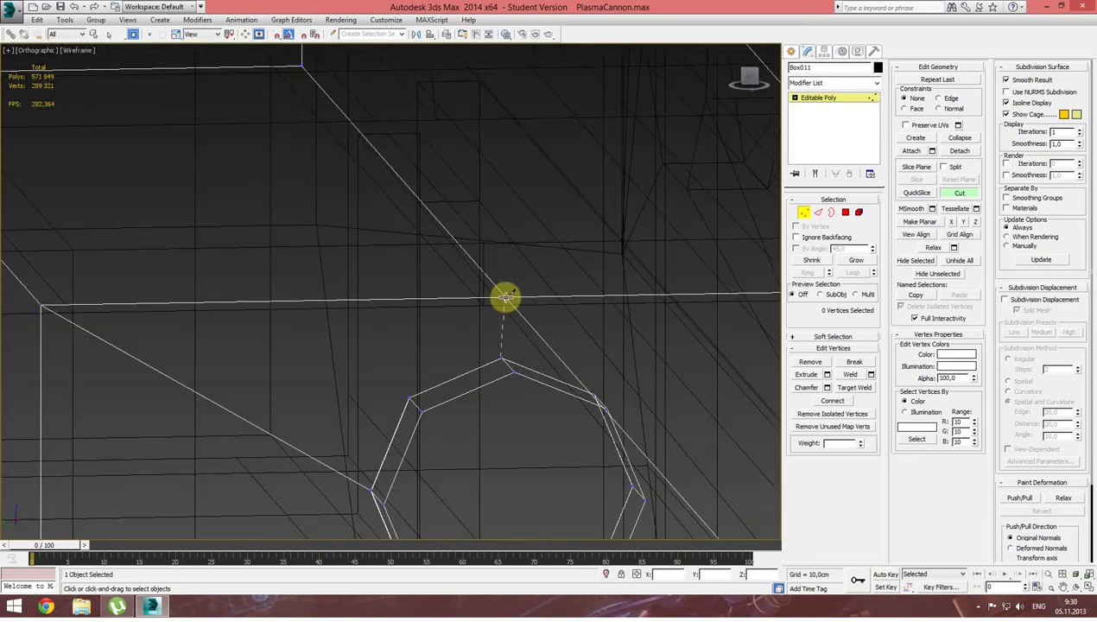
mouse_move(505, 314)
alt+middle_down()
mouse_move(521, 337)
mouse_move(552, 343)
alt+middle_up()
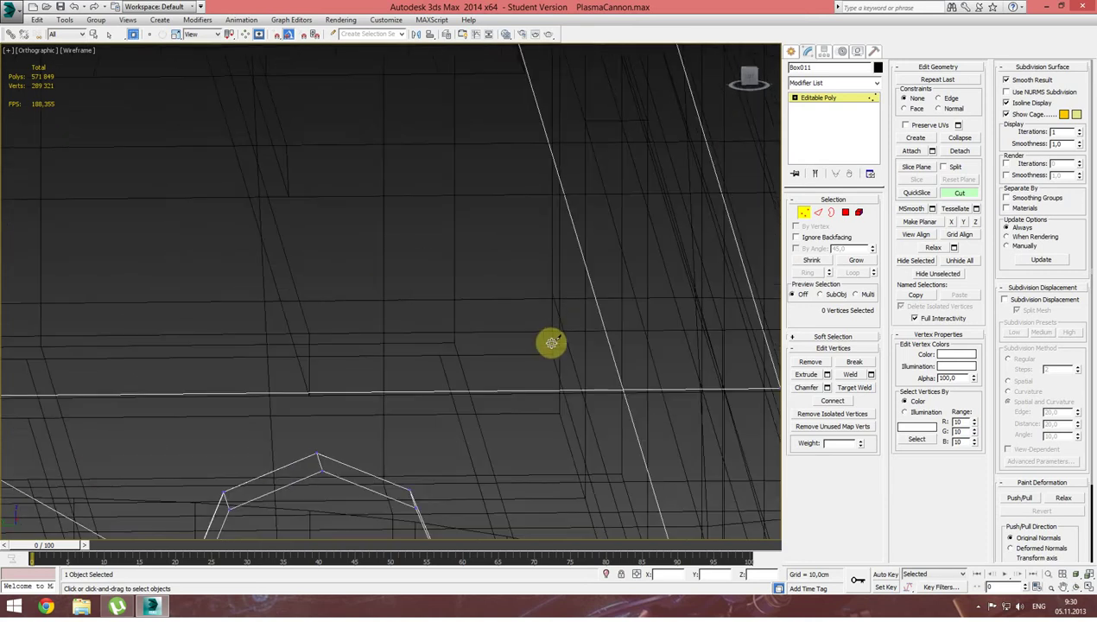
click(318, 452)
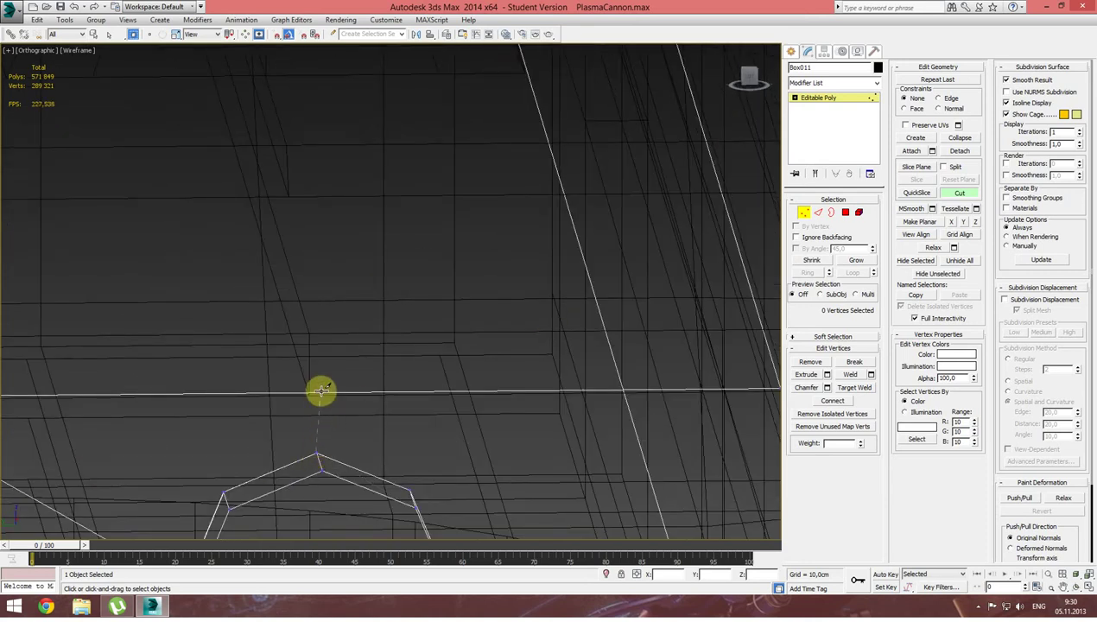
Switch to Edge level and anchor the cut on the plate's right edge.
scroll(365, 397, down, 2)
scroll(365, 398, down, 3)
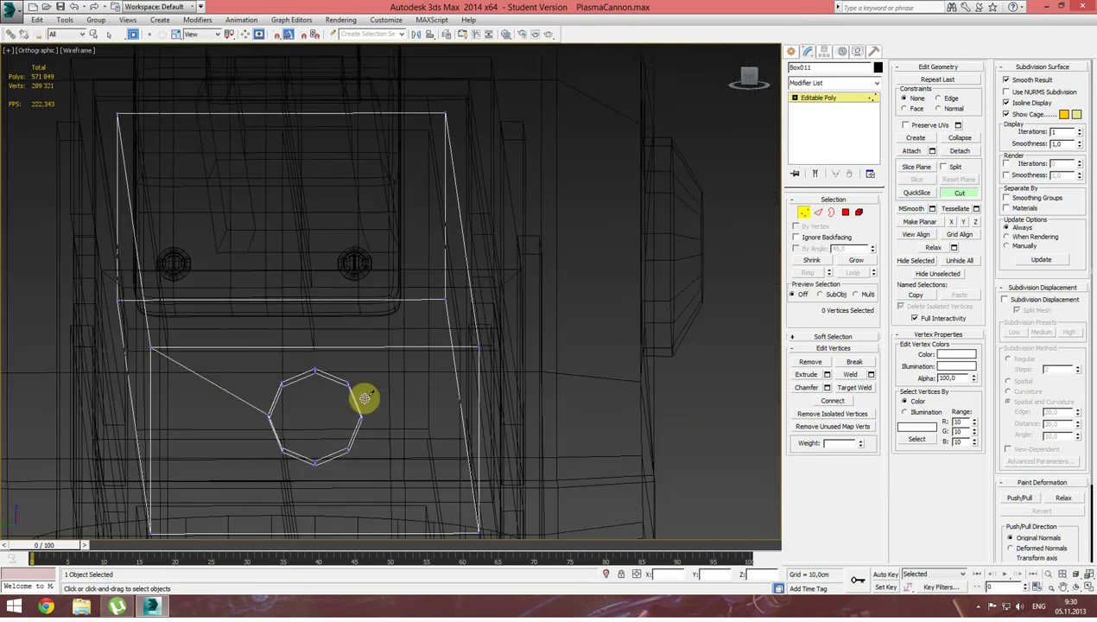
alt+middle_drag(368, 395, 389, 365)
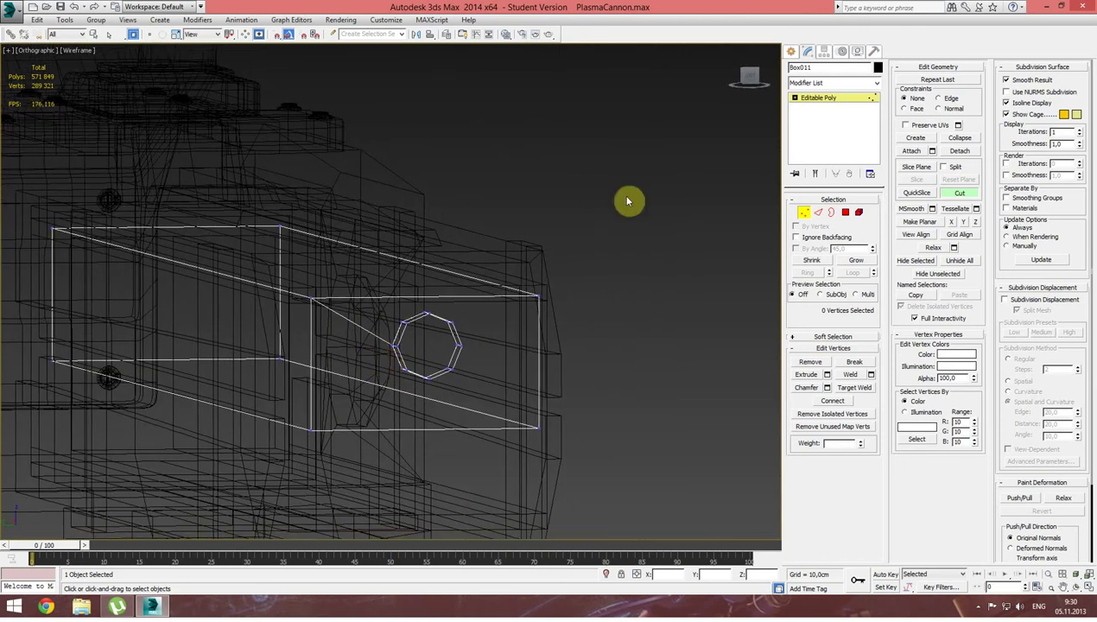
click(818, 211)
alt+middle_drag(463, 296, 514, 350)
click(512, 349)
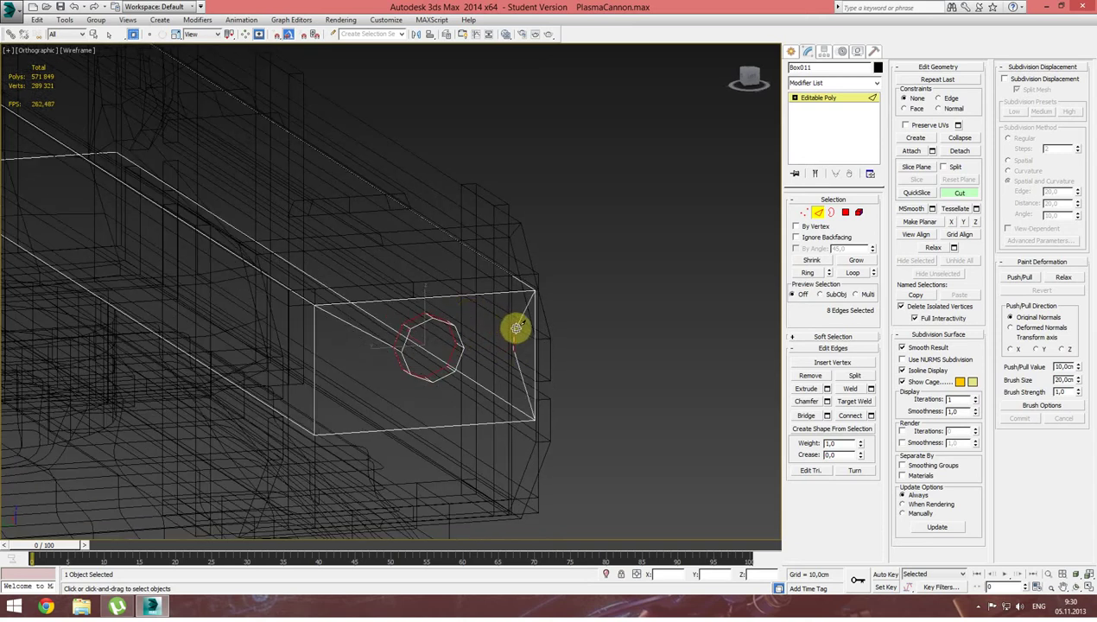
End the cut and weld the stacked vertices at the octagon's top, left and bottom corners.
scroll(645, 278, up, 1)
scroll(642, 273, up, 2)
right_click(571, 291)
right_click(570, 291)
middle_drag(564, 294, 632, 233)
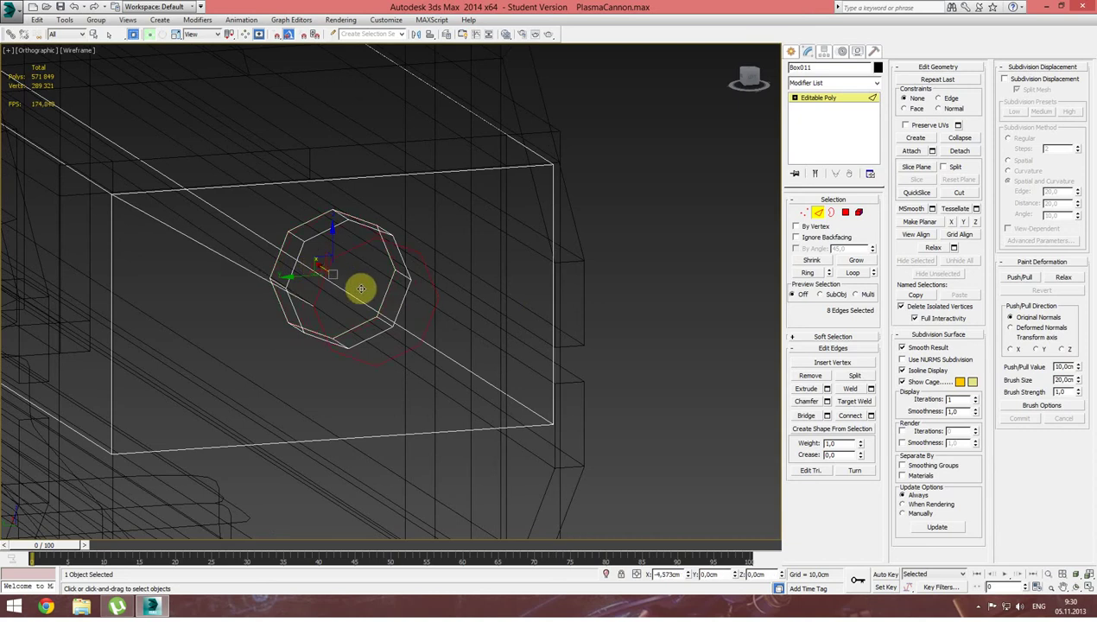
alt+middle_drag(361, 290, 383, 299)
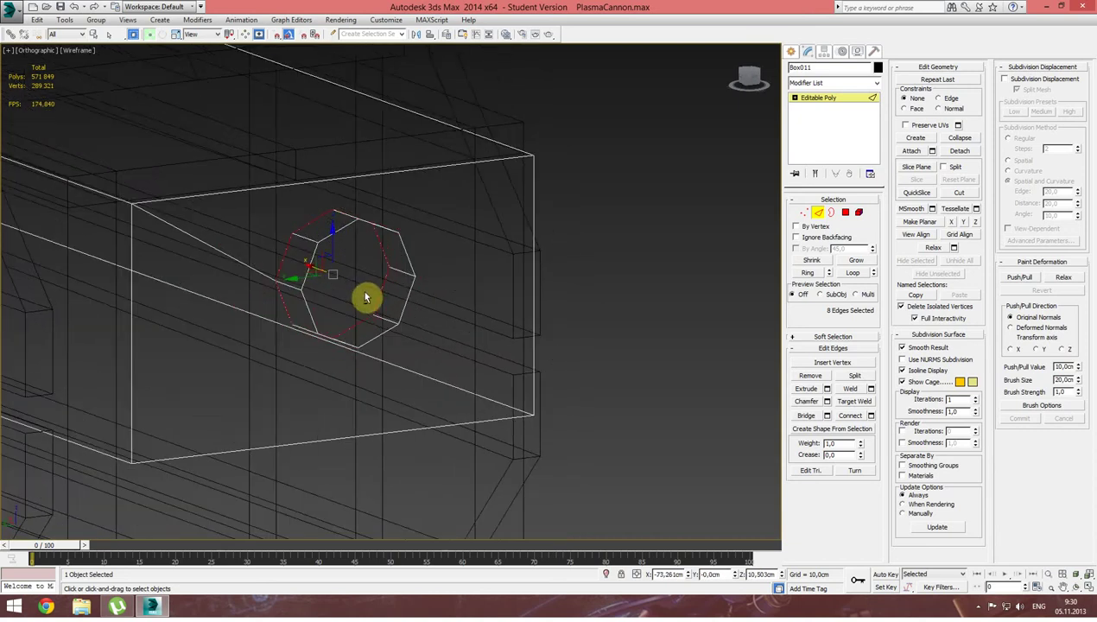
scroll(380, 299, up, 1)
scroll(294, 241, up, 2)
scroll(301, 237, up, 2)
click(804, 212)
mouse_move(652, 240)
alt+middle_down()
mouse_move(461, 227)
mouse_move(482, 210)
alt+middle_up()
click(345, 191)
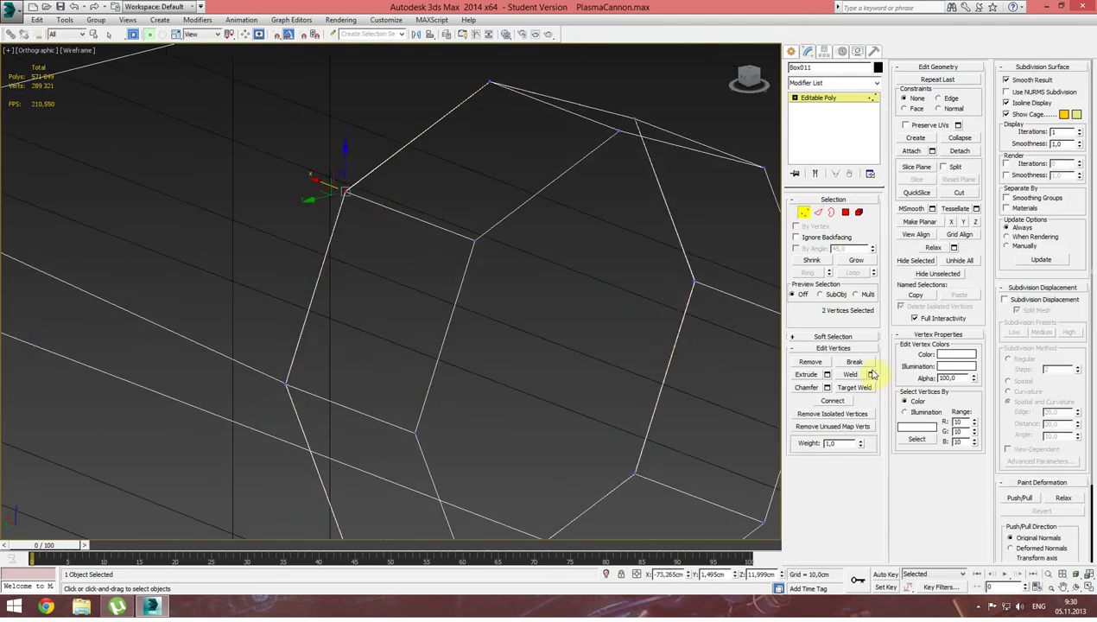
middle_drag(294, 355, 296, 294)
click(315, 335)
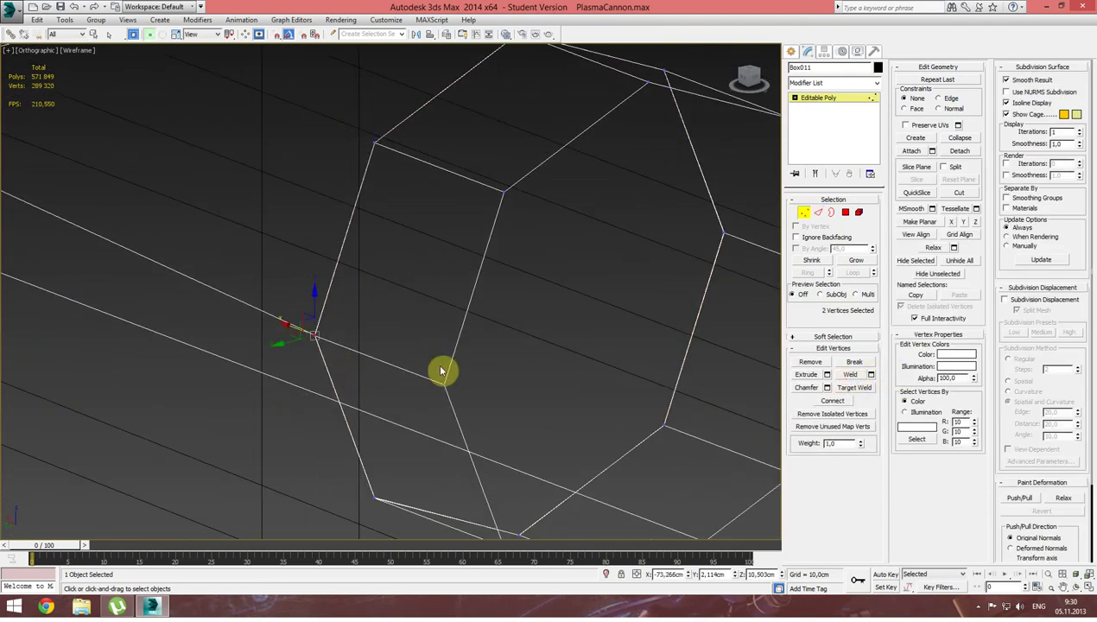
middle_drag(406, 442, 343, 320)
click(379, 439)
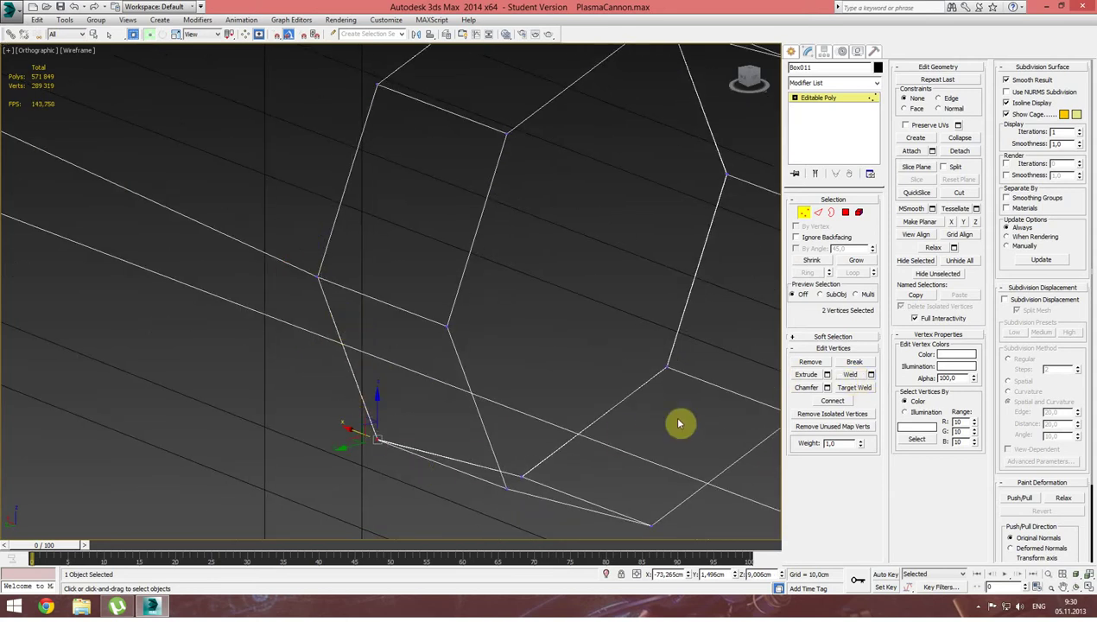
click(846, 375)
Weld the remaining overlapping vertex pairs on the ring's bottom, right and top.
middle_drag(522, 423, 464, 298)
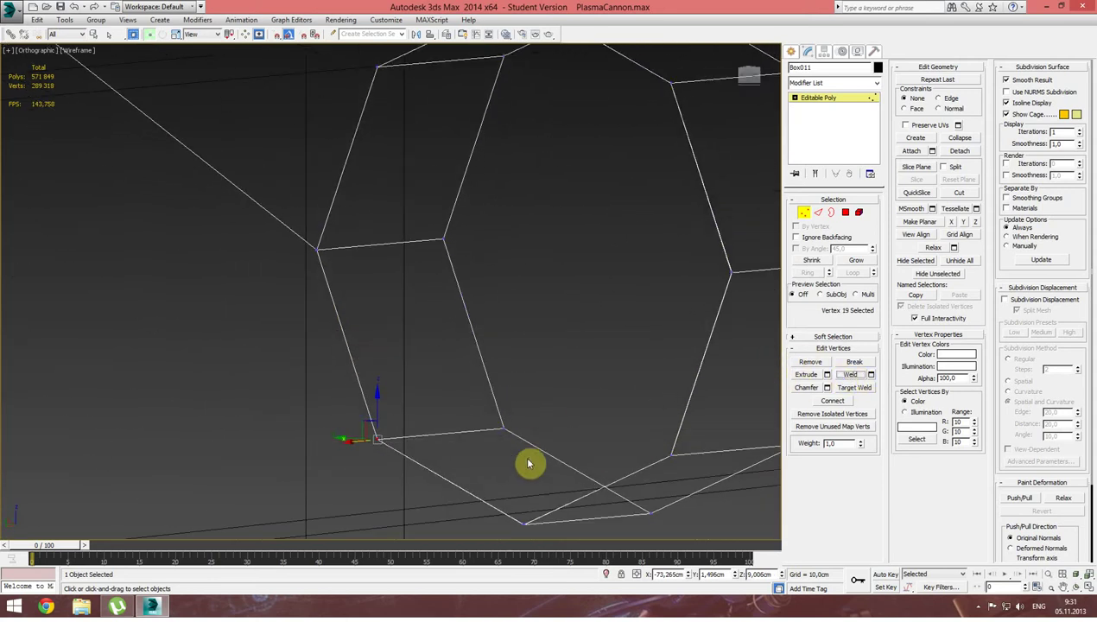
click(462, 366)
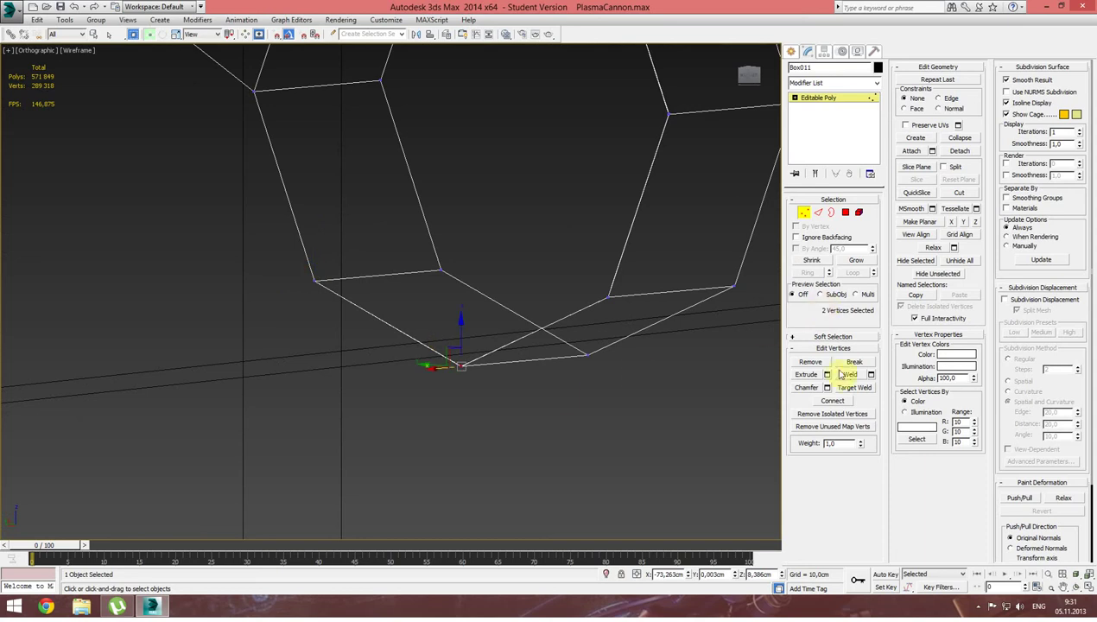
alt+middle_drag(631, 387, 553, 387)
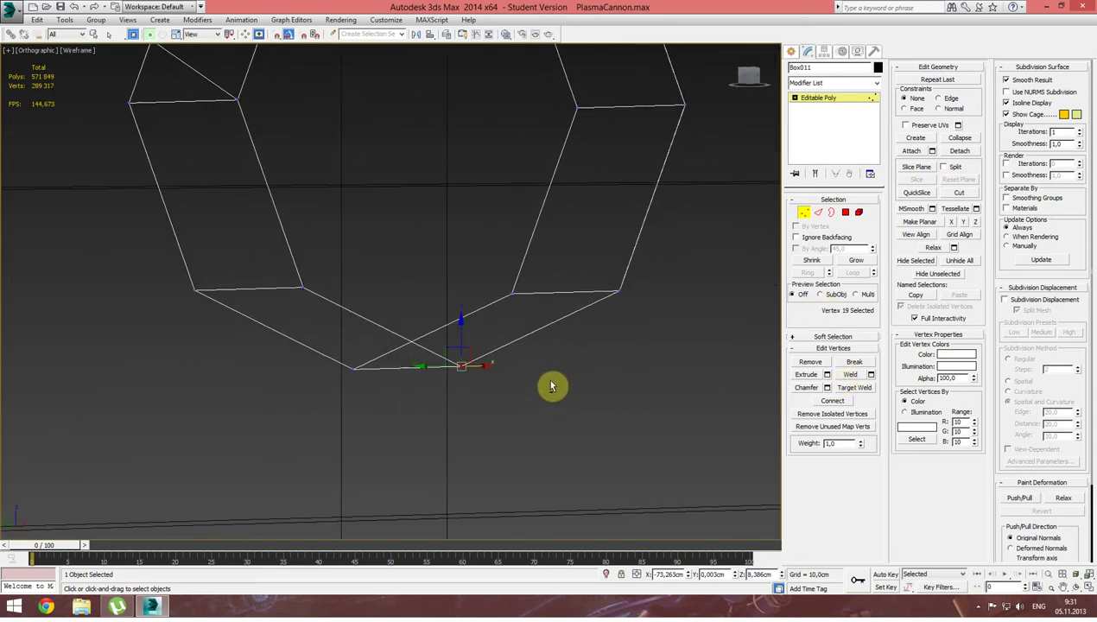
drag(628, 275, 669, 322)
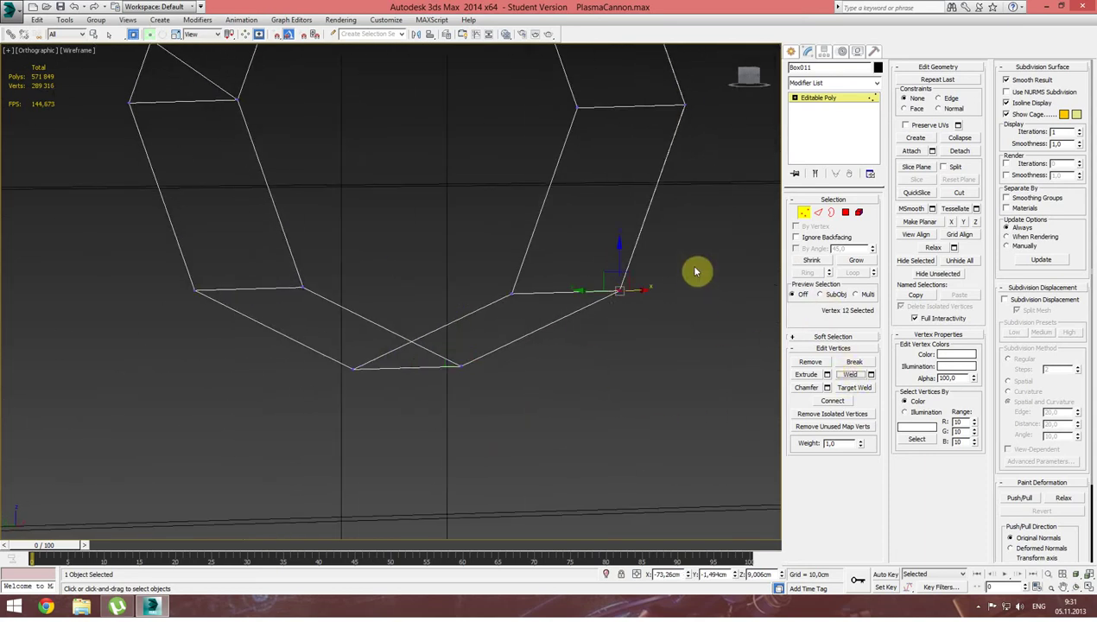
alt+middle_drag(696, 280, 578, 391)
click(579, 278)
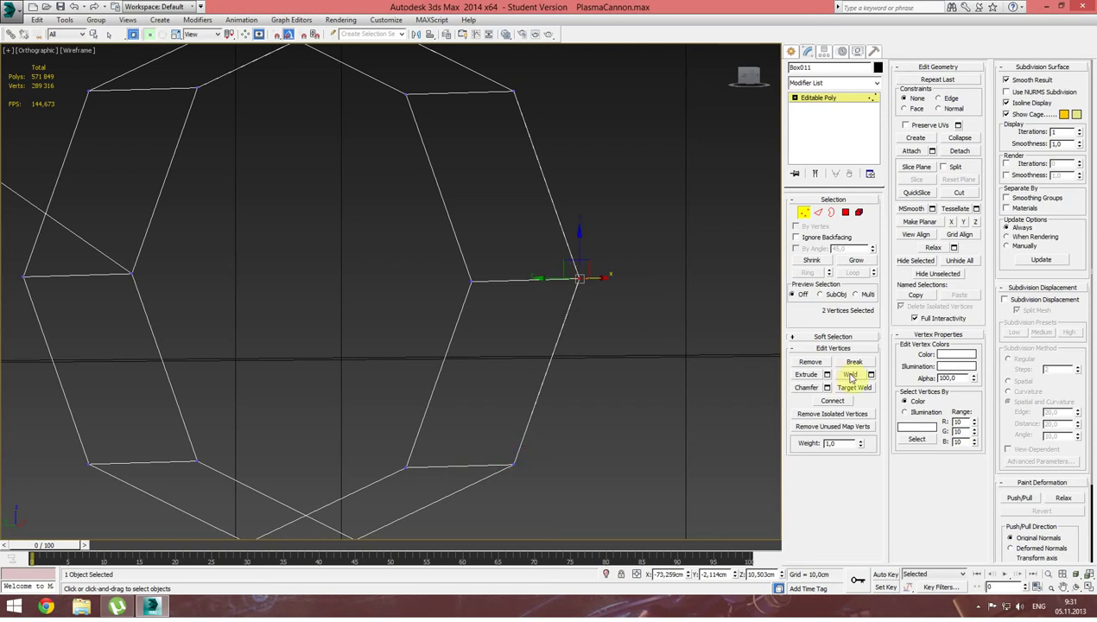
alt+middle_drag(612, 241, 585, 314)
drag(514, 222, 539, 243)
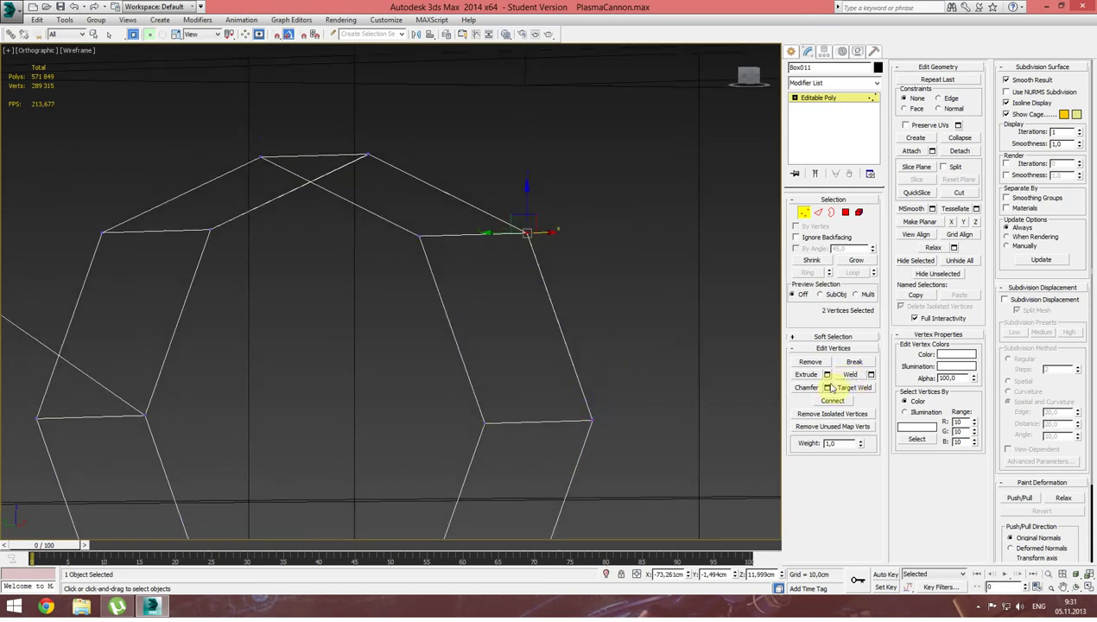
mouse_move(465, 185)
alt+middle_down()
mouse_move(434, 186)
mouse_move(438, 213)
alt+middle_up()
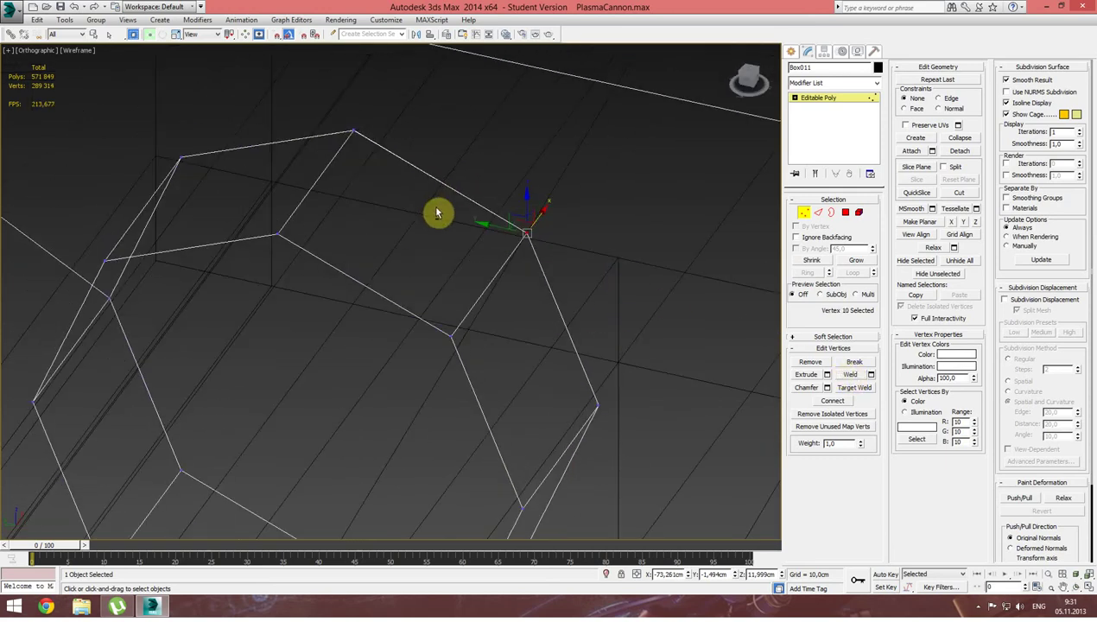
drag(348, 120, 412, 182)
click(851, 374)
mouse_move(237, 193)
alt+middle_down()
mouse_move(287, 208)
mouse_move(317, 196)
mouse_move(319, 250)
alt+middle_up()
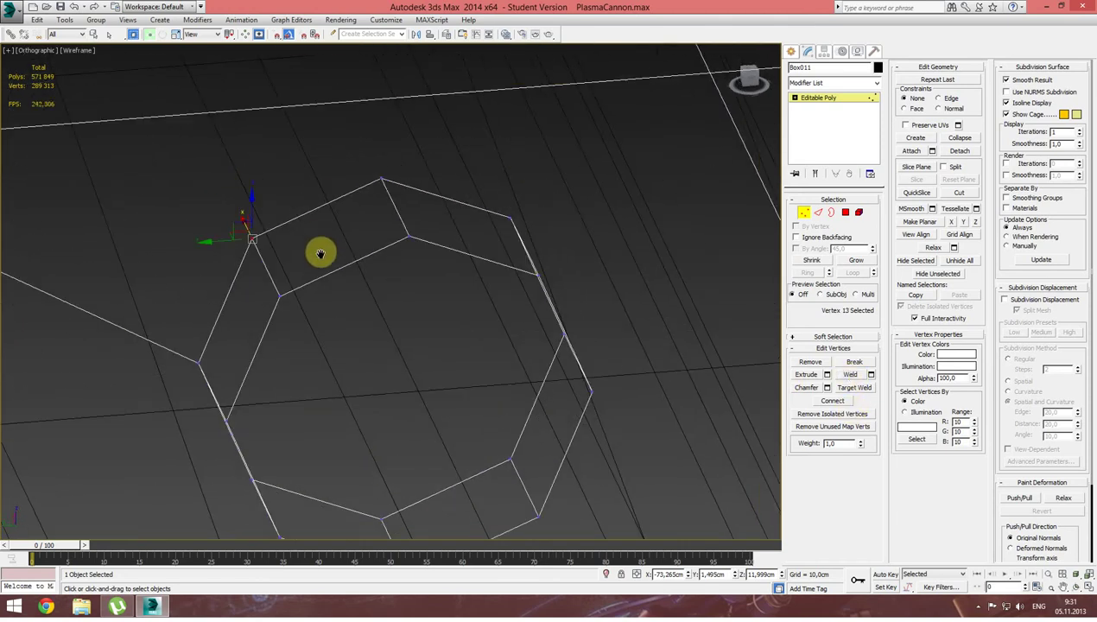
right_click(644, 183)
Cut an edge from the octagon's top vertex to the plate's top edge.
click(465, 144)
right_click(553, 170)
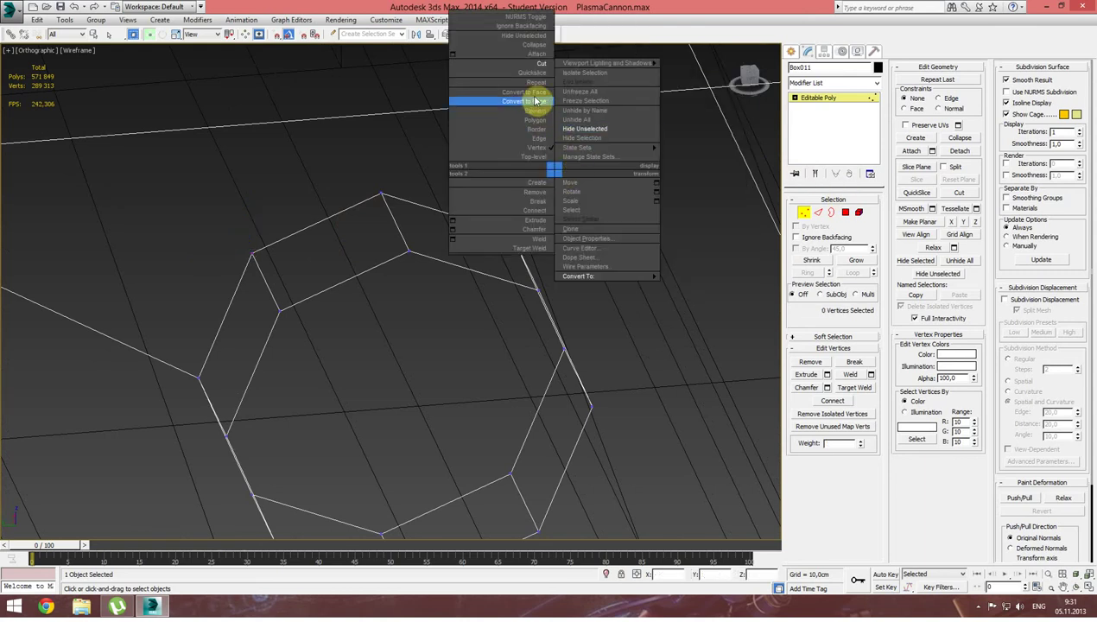
click(540, 64)
click(381, 193)
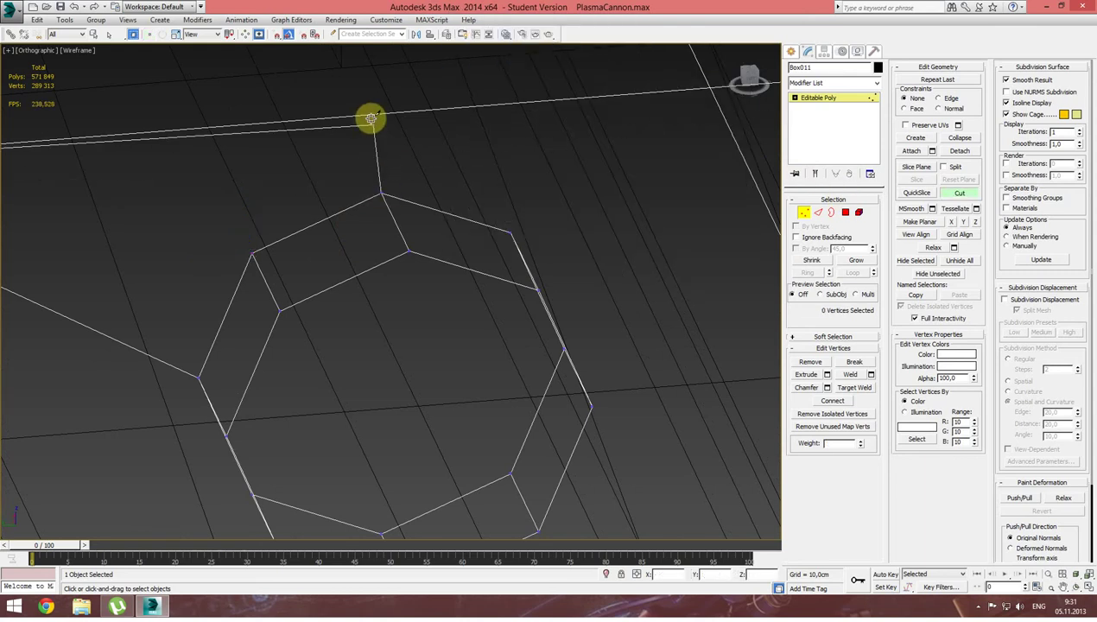
click(374, 115)
Cut an edge from the octagon's right vertex to the plate's right edge.
scroll(634, 268, up, 3)
scroll(634, 269, up, 3)
scroll(325, 305, down, 3)
scroll(317, 304, up, 2)
scroll(318, 304, up, 1)
scroll(318, 303, down, 5)
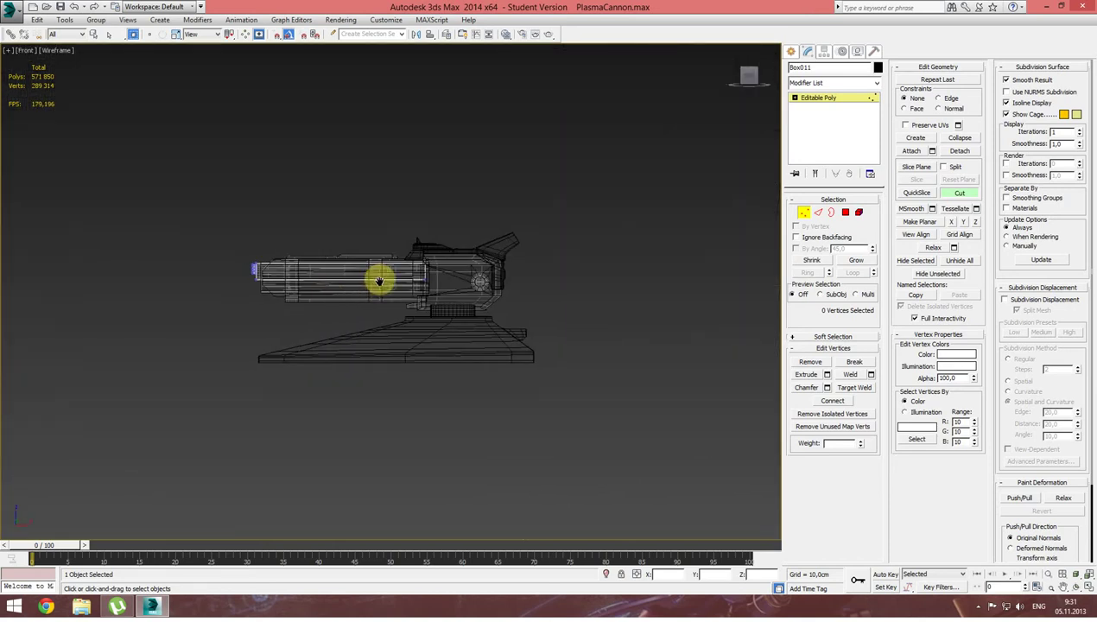
scroll(326, 270, up, 3)
scroll(382, 228, up, 3)
scroll(428, 245, up, 1)
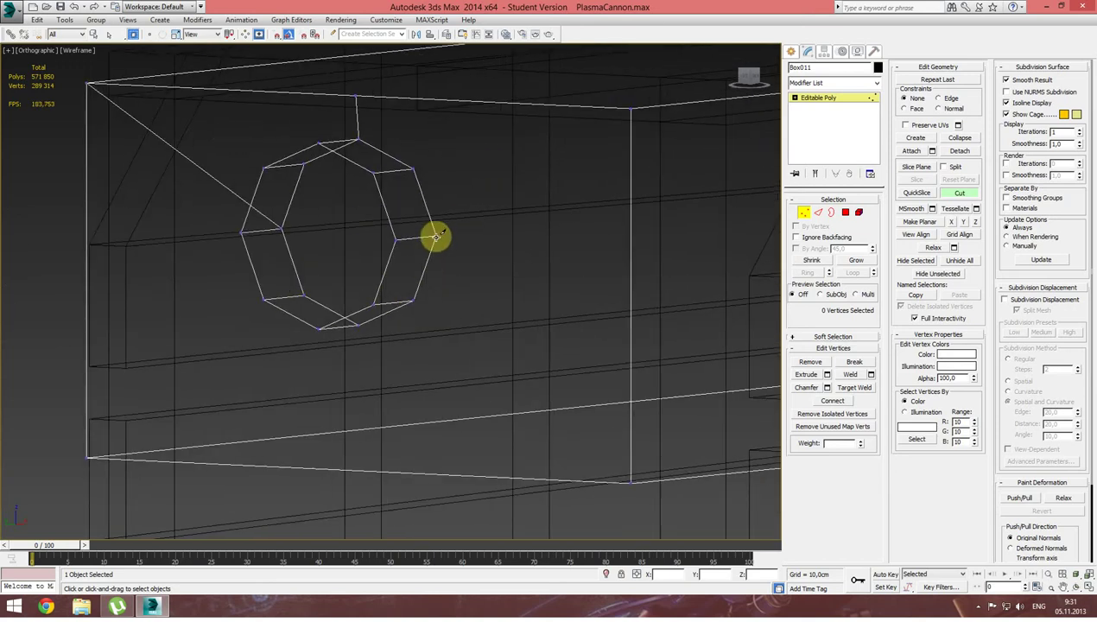
click(437, 235)
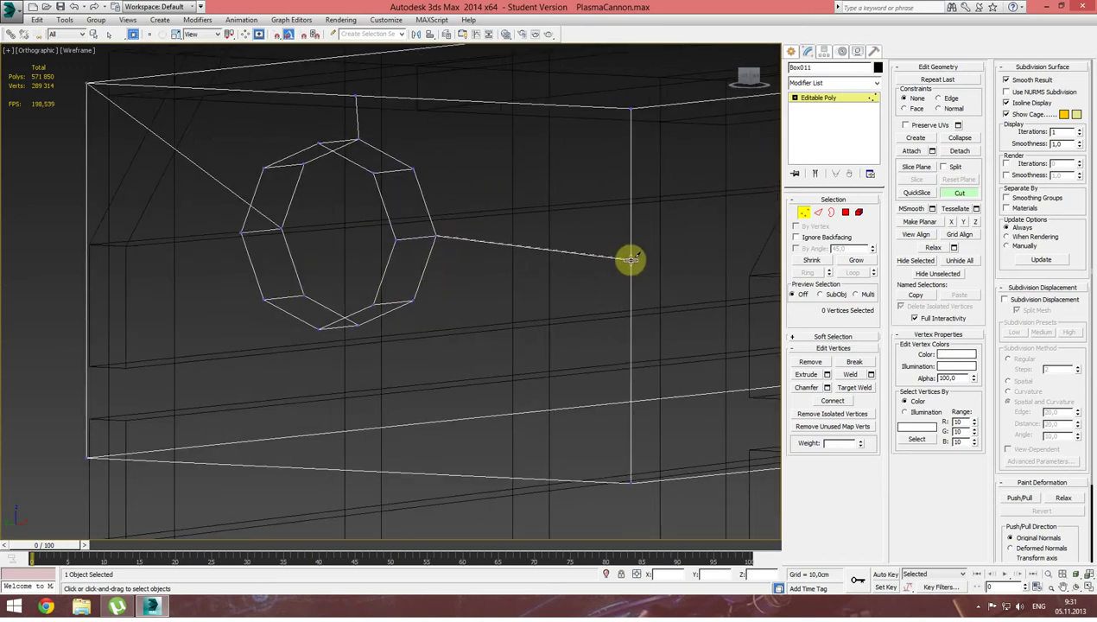
click(631, 260)
right_click(363, 334)
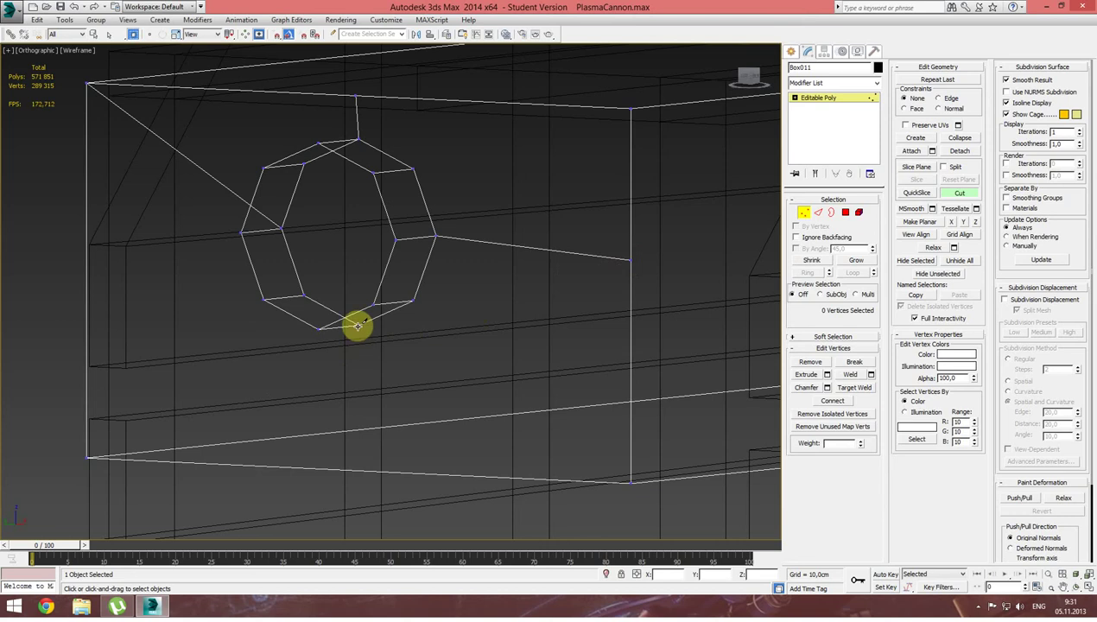
Cut edges from the octagon's bottom and left vertices to the nearby plate edges.
click(358, 326)
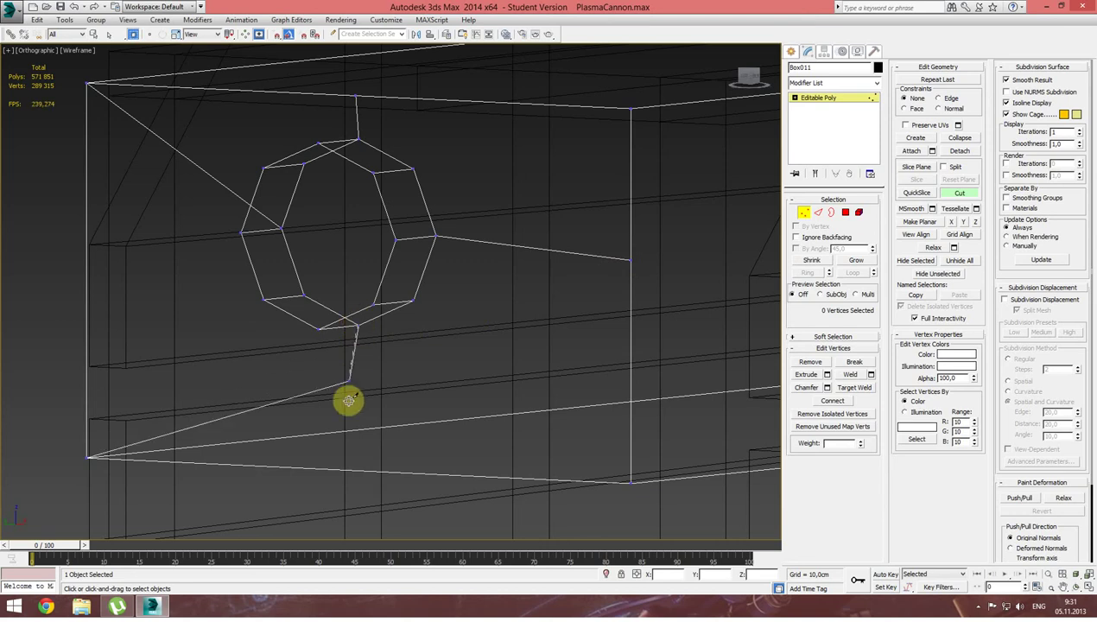
click(356, 469)
mouse_move(289, 465)
alt+middle_down()
mouse_move(256, 442)
mouse_move(266, 450)
mouse_move(329, 419)
mouse_move(230, 442)
mouse_move(341, 417)
alt+middle_up()
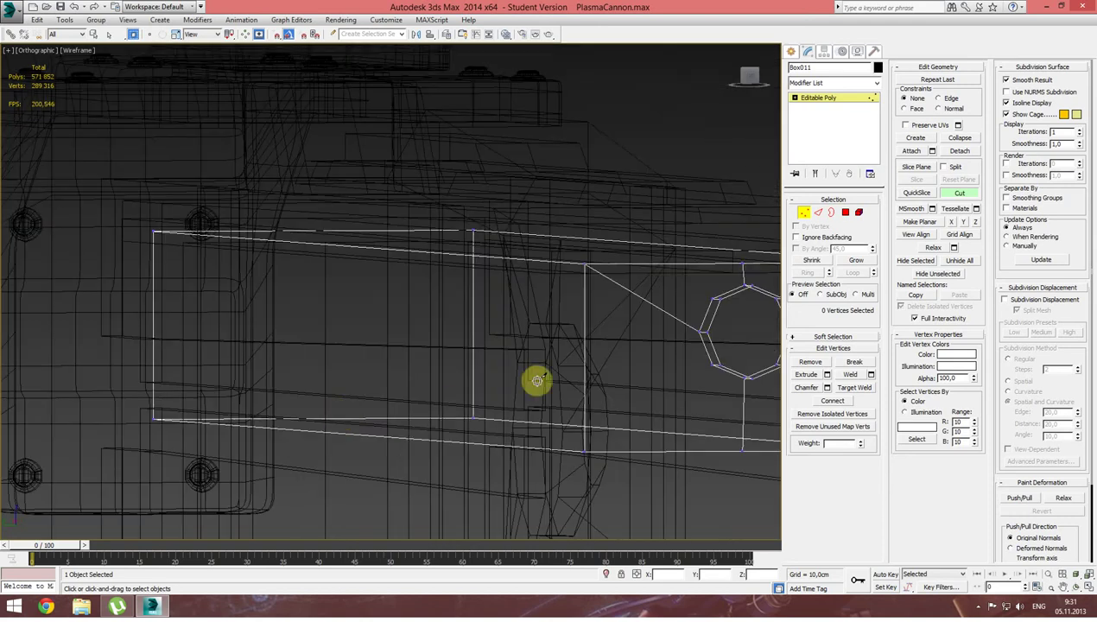
click(700, 331)
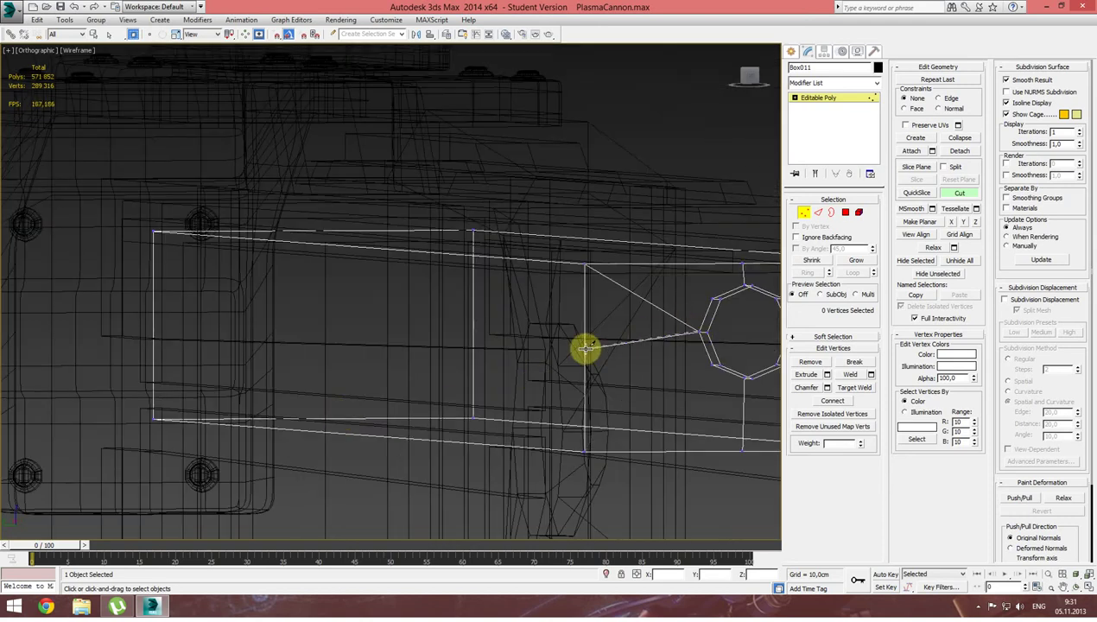
click(585, 348)
alt+middle_drag(622, 365, 625, 384)
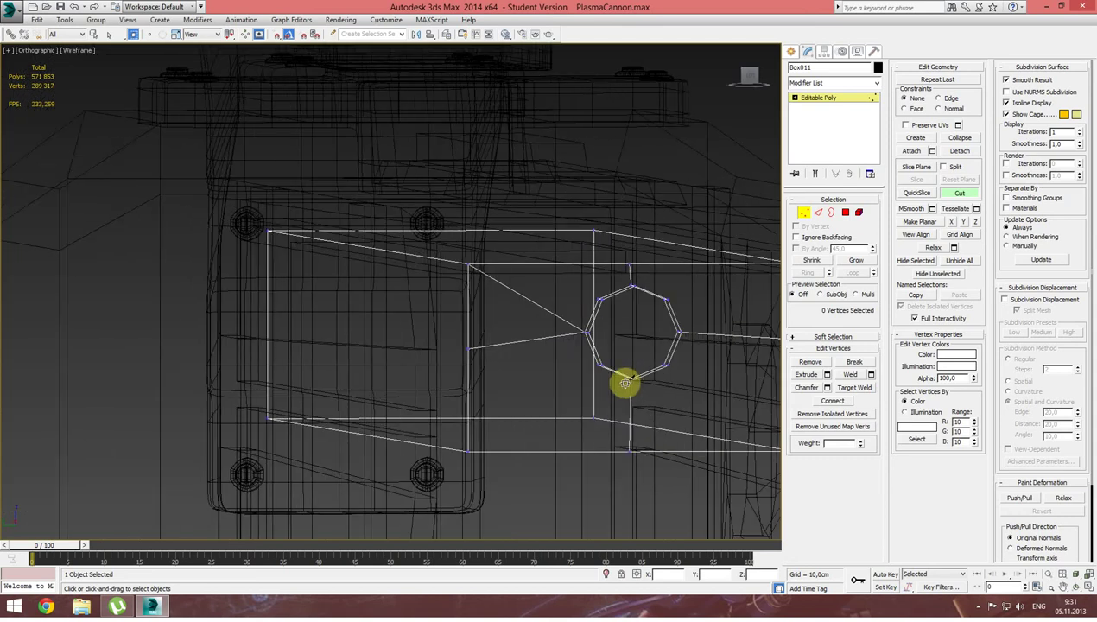
click(818, 211)
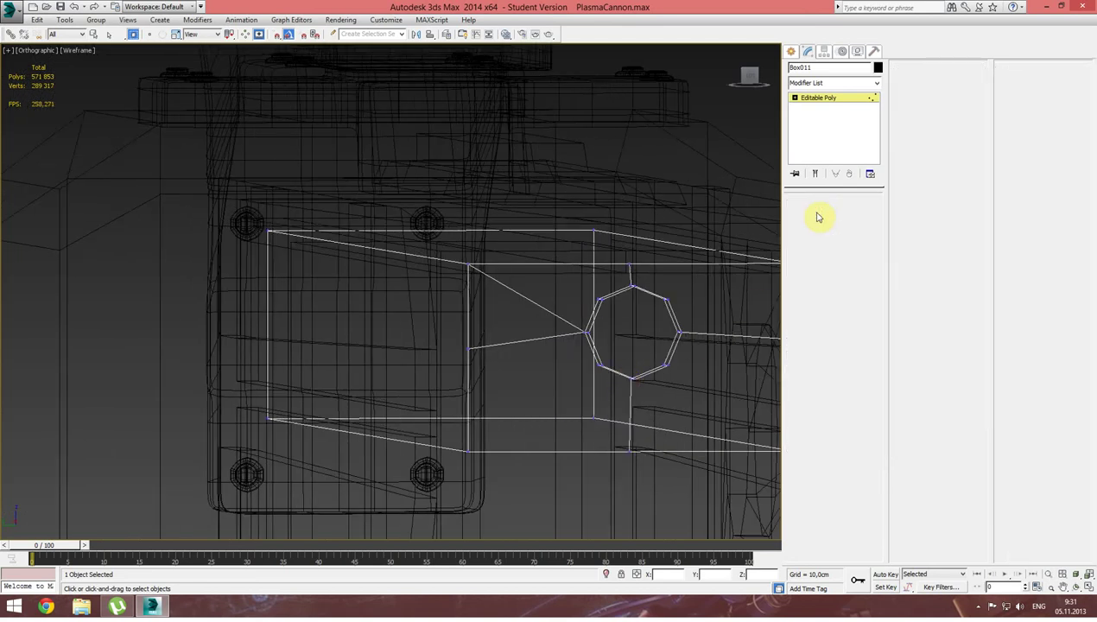
Remove the diagonal edge at the plate corner and show the left view shaded with edges.
click(547, 311)
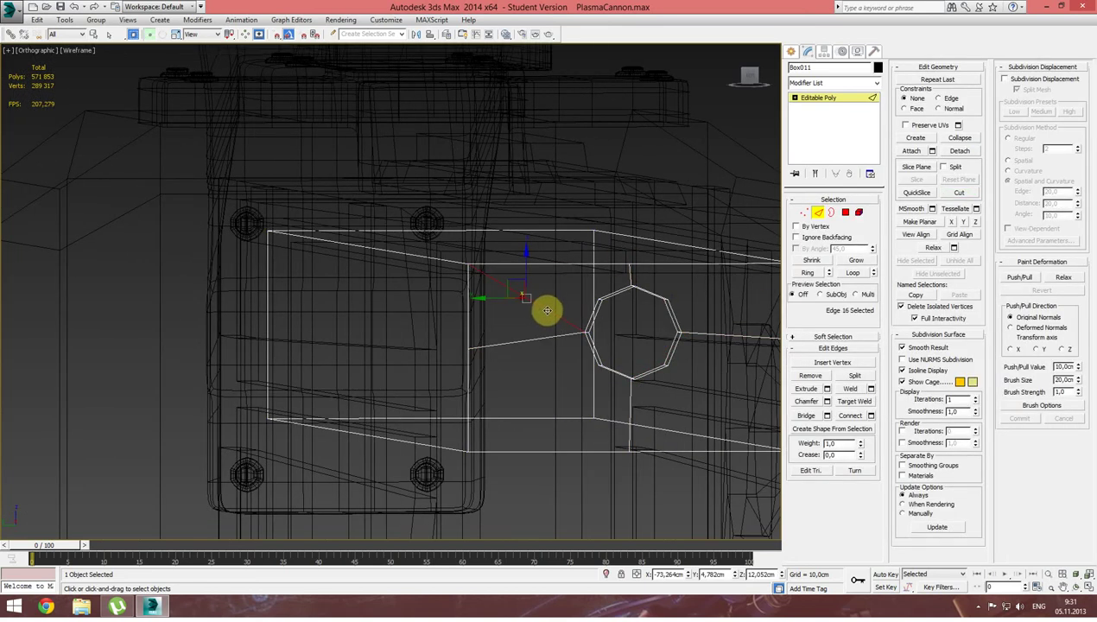
click(535, 319)
middle_drag(535, 320, 525, 321)
key(l)
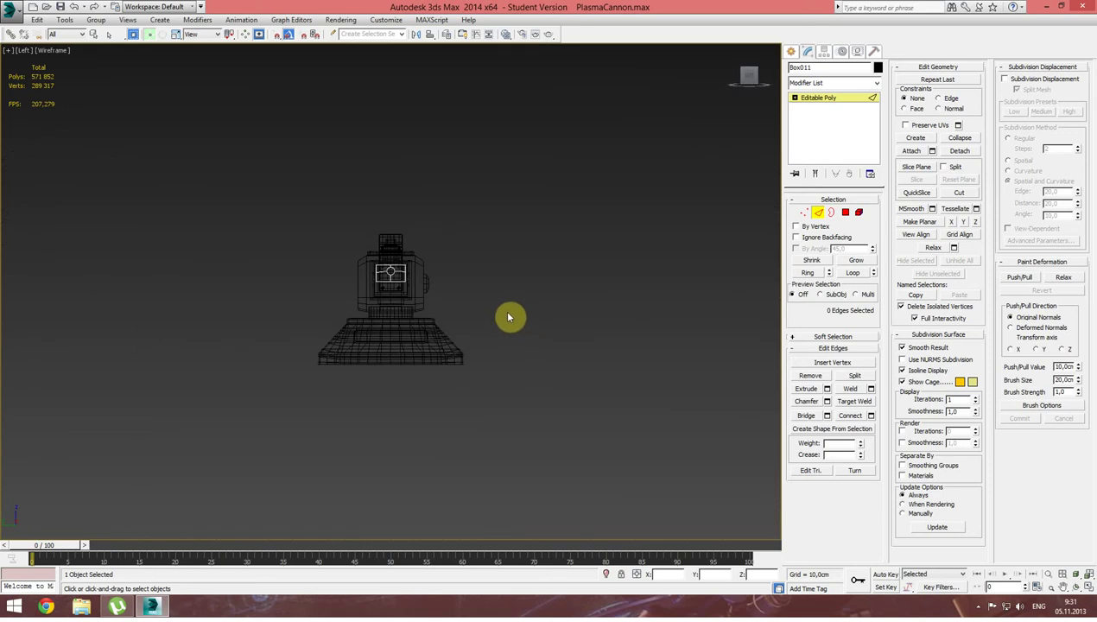
scroll(385, 294, up, 5)
key(F3)
scroll(501, 310, up, 2)
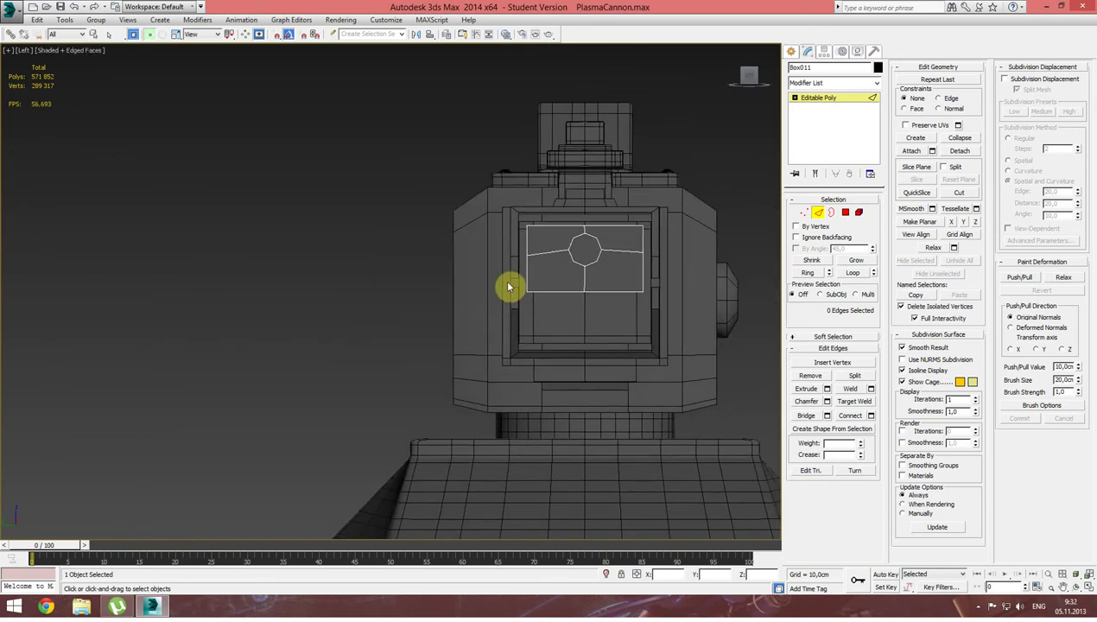
scroll(532, 228, up, 3)
scroll(499, 257, up, 1)
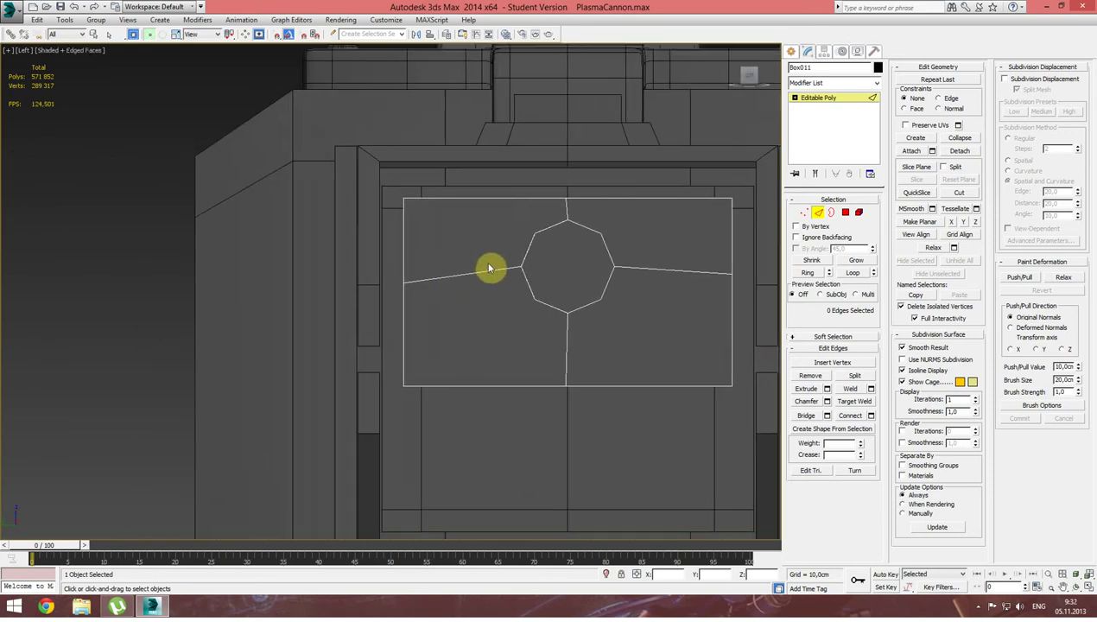
Connect the octagon's diagonal vertices to the plate's corner vertices with new edges.
click(801, 212)
drag(498, 224, 554, 245)
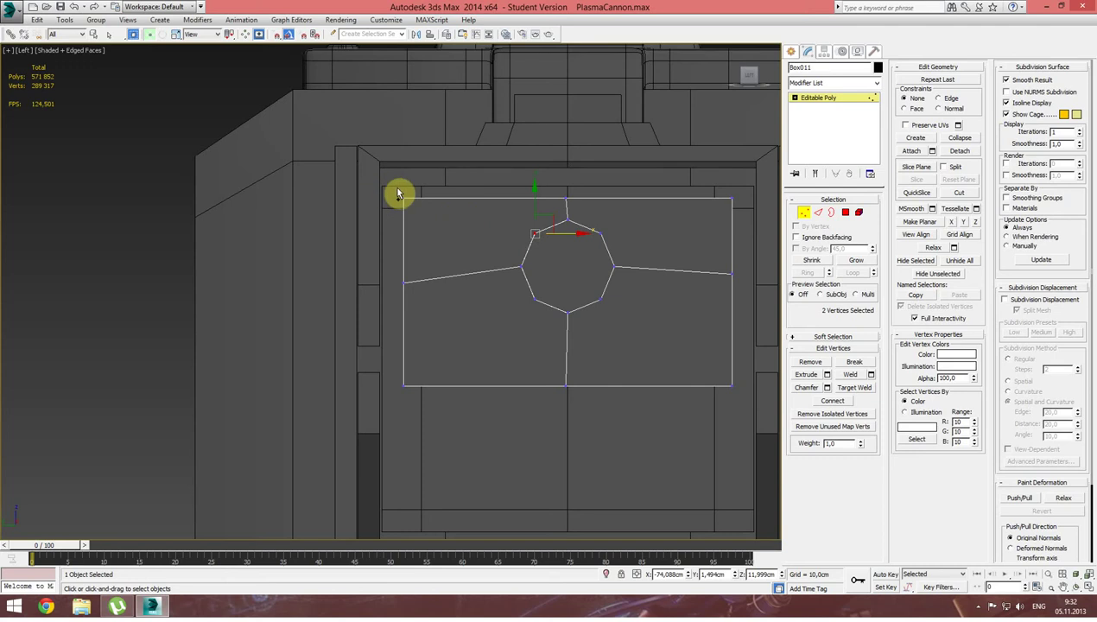
mouse_move(423, 217)
alt+middle_down()
mouse_move(423, 228)
mouse_move(405, 205)
alt+middle_up()
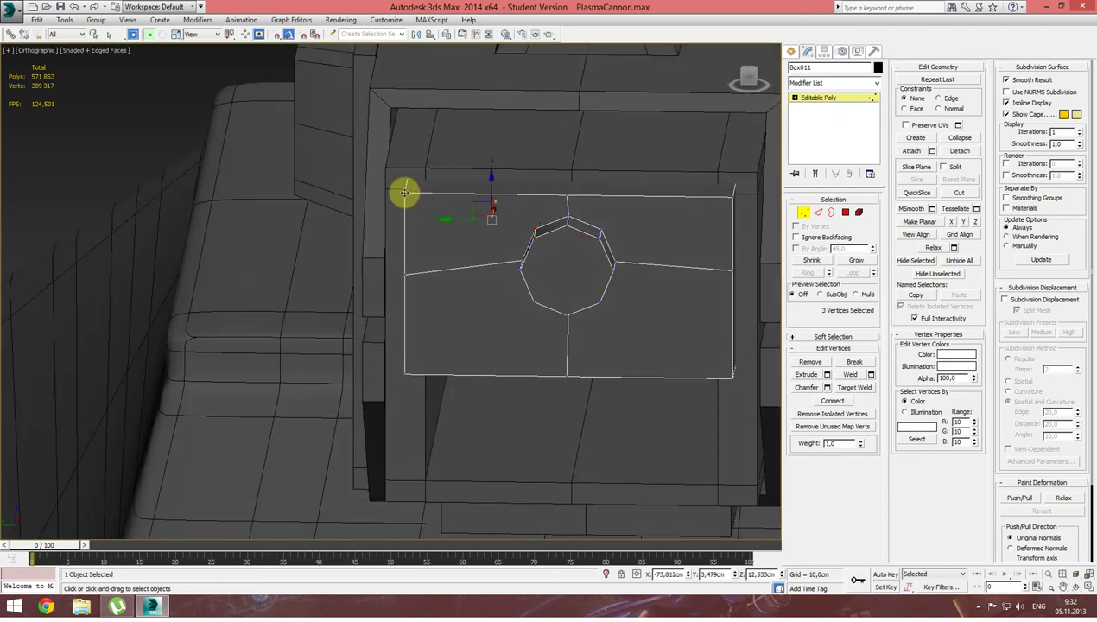
click(535, 228)
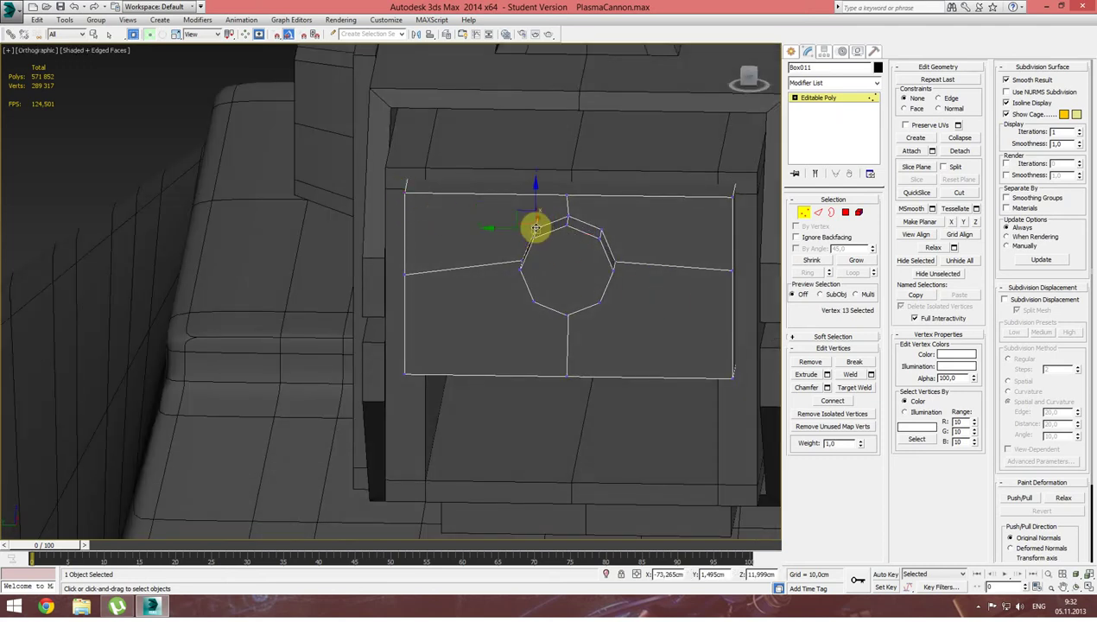
ctrl+click(405, 185)
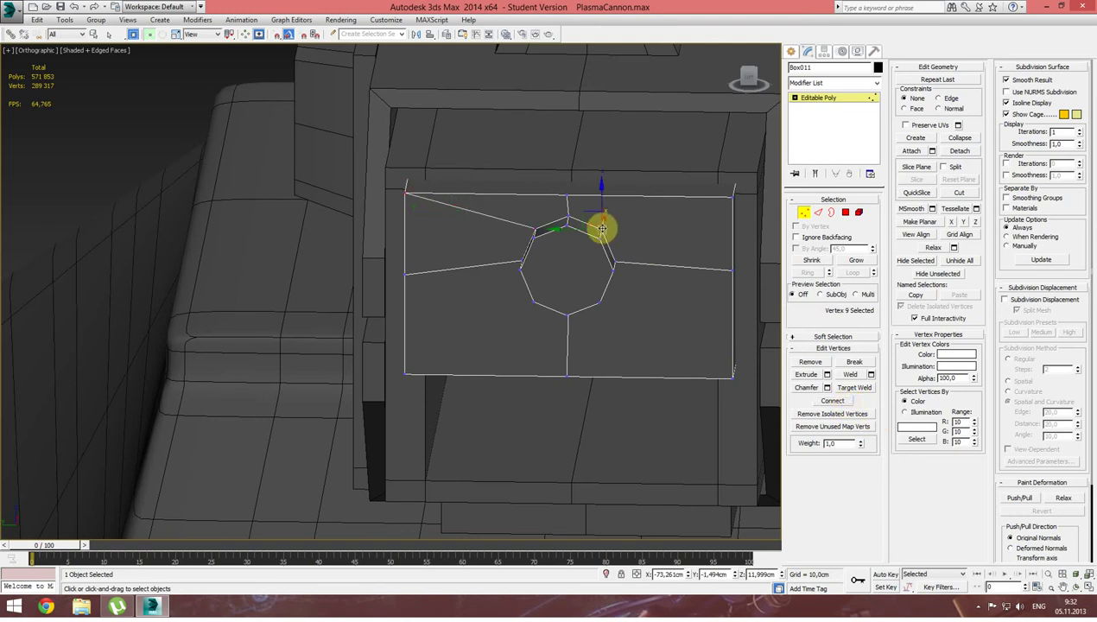
click(739, 179)
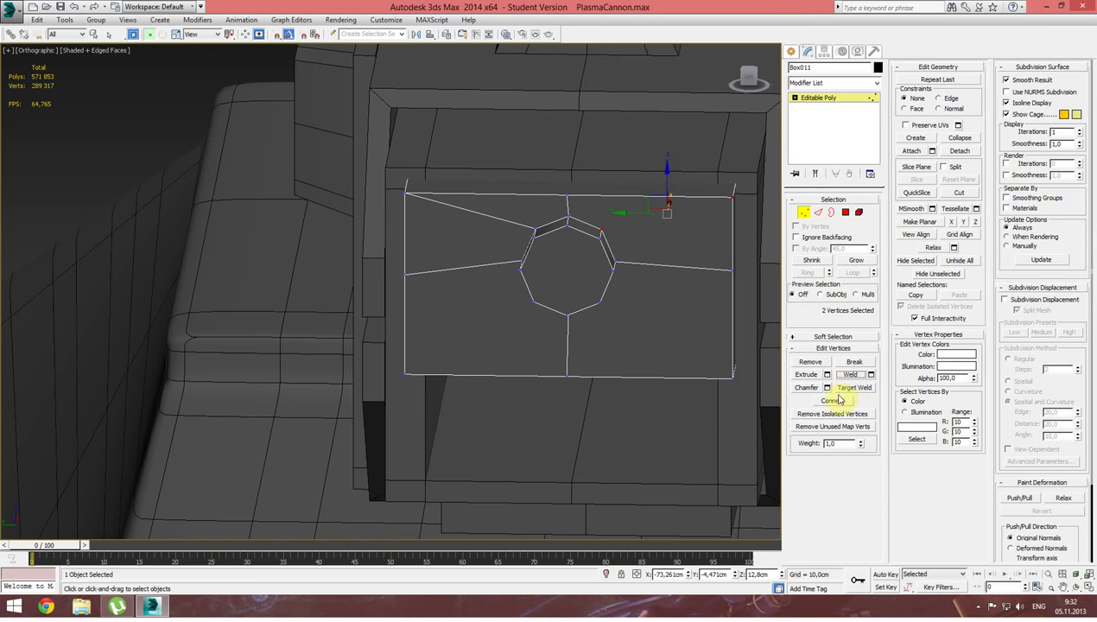
click(598, 304)
alt+middle_drag(607, 311, 601, 298)
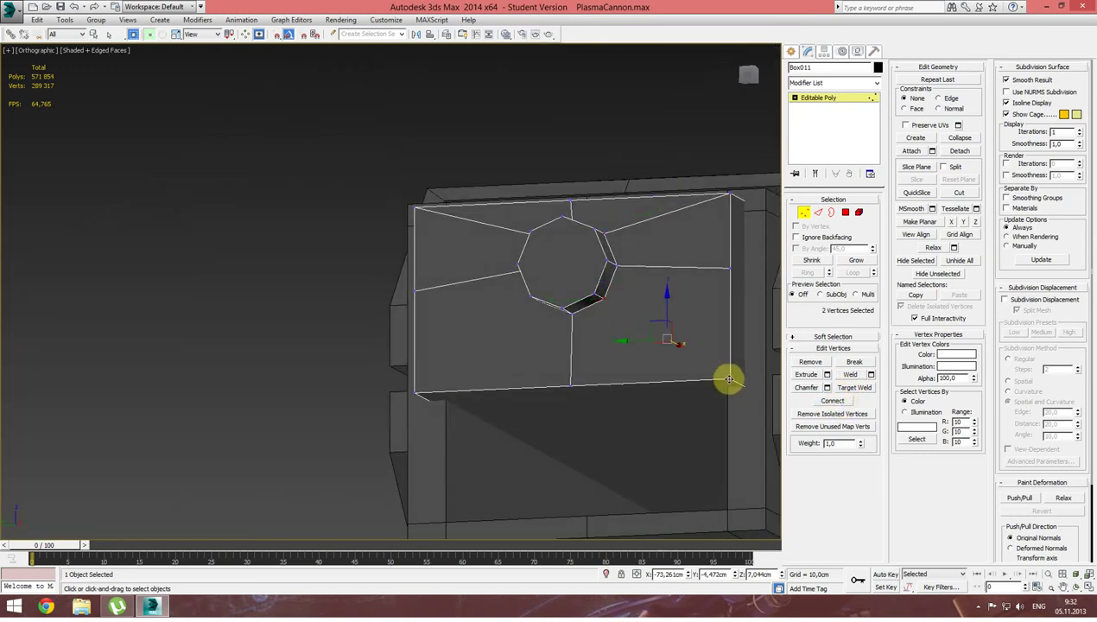
click(832, 402)
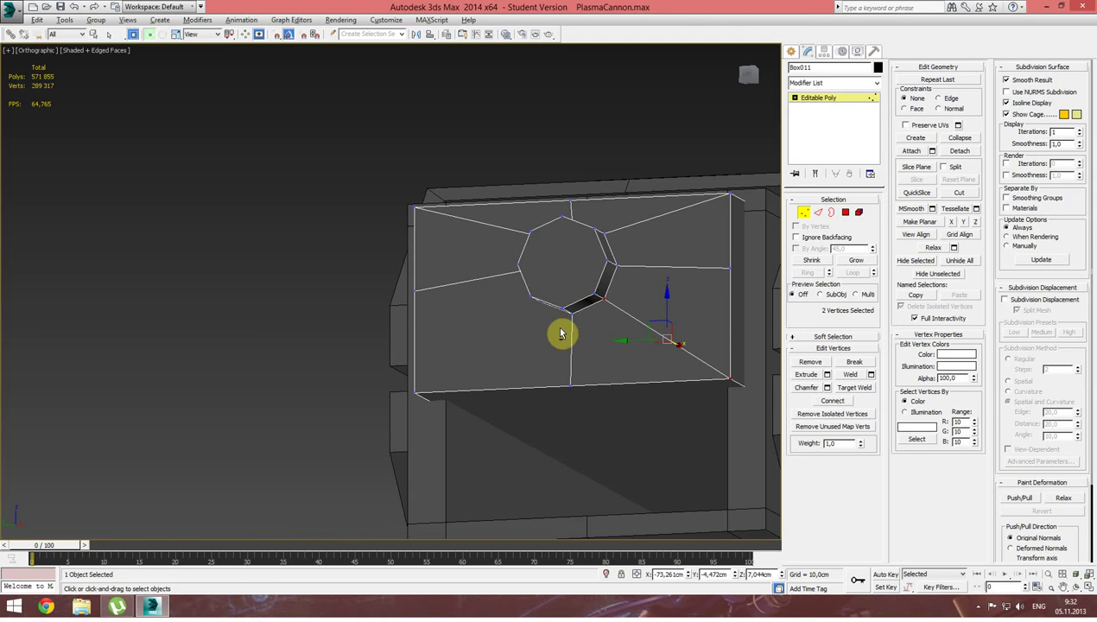
Select the vertex below the octagon and orbit around the plate box.
alt+middle_drag(561, 331, 613, 338)
click(556, 291)
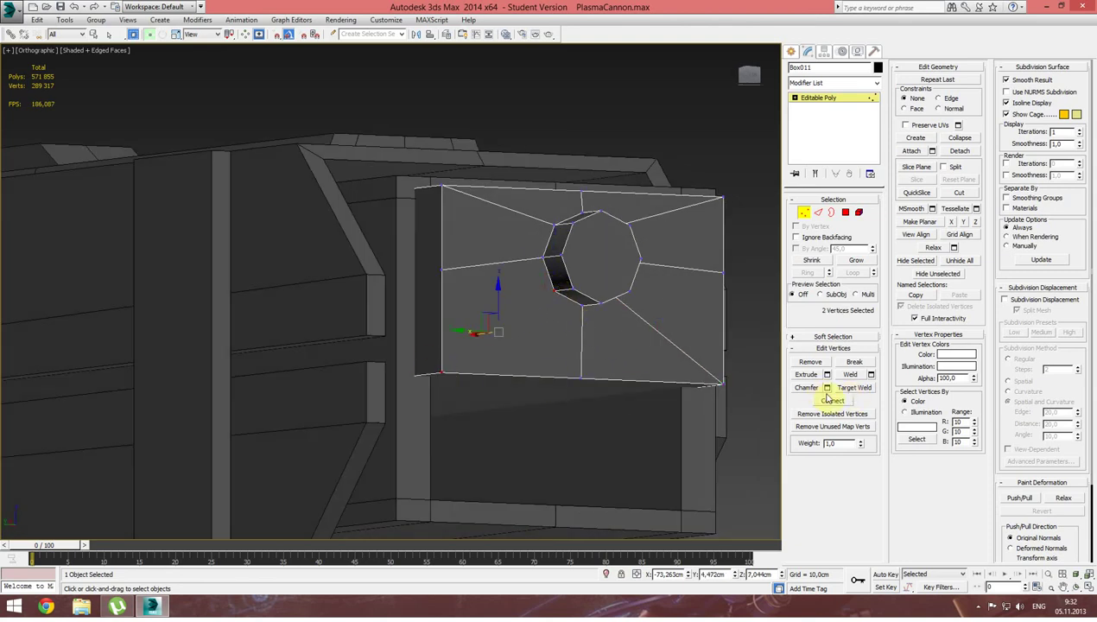
scroll(580, 367, down, 3)
scroll(590, 373, down, 1)
mouse_move(590, 373)
alt+middle_down()
mouse_move(536, 374)
mouse_move(702, 557)
alt+middle_up()
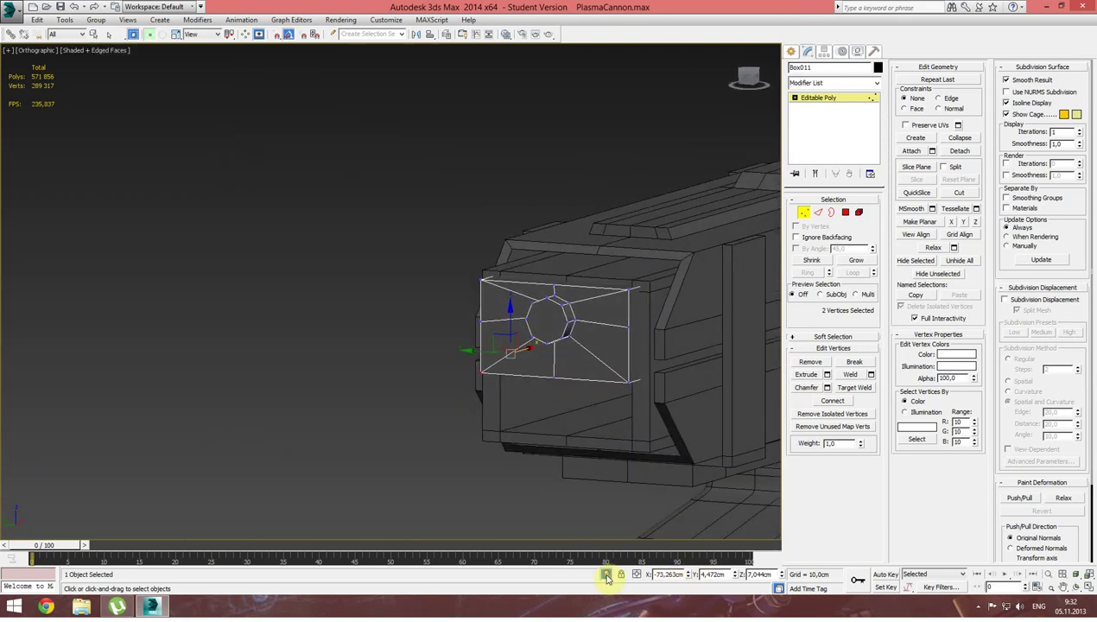
Isolate the plate box and frame its full length.
click(607, 575)
scroll(562, 483, down, 3)
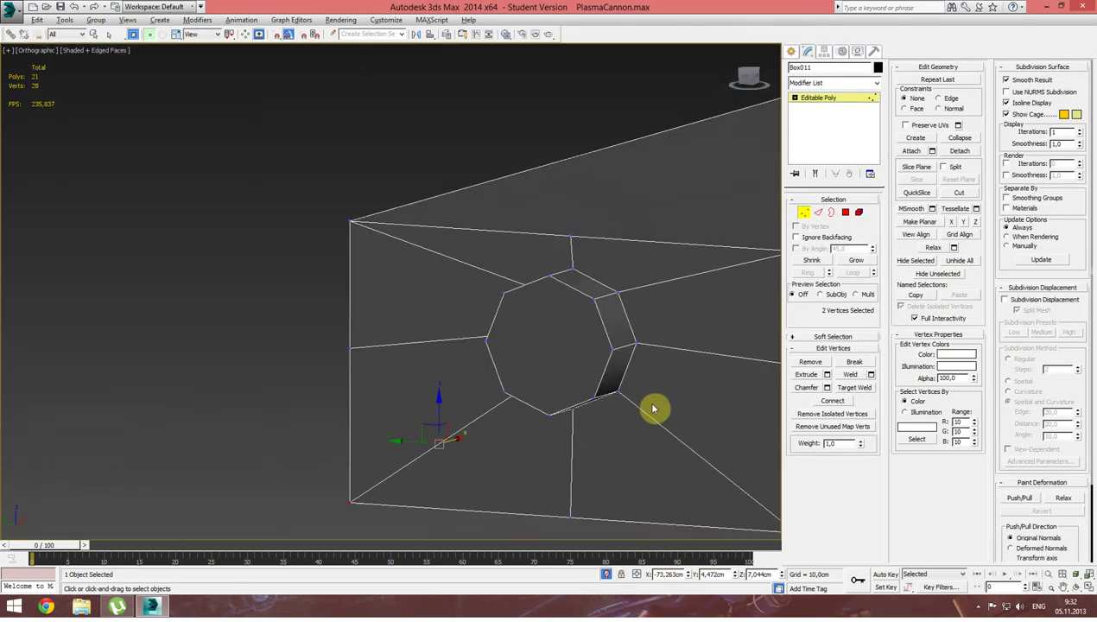
alt+middle_drag(672, 393, 392, 411)
scroll(392, 412, down, 2)
mouse_move(448, 375)
alt+middle_down()
mouse_move(519, 345)
mouse_move(218, 370)
mouse_move(235, 373)
alt+middle_up()
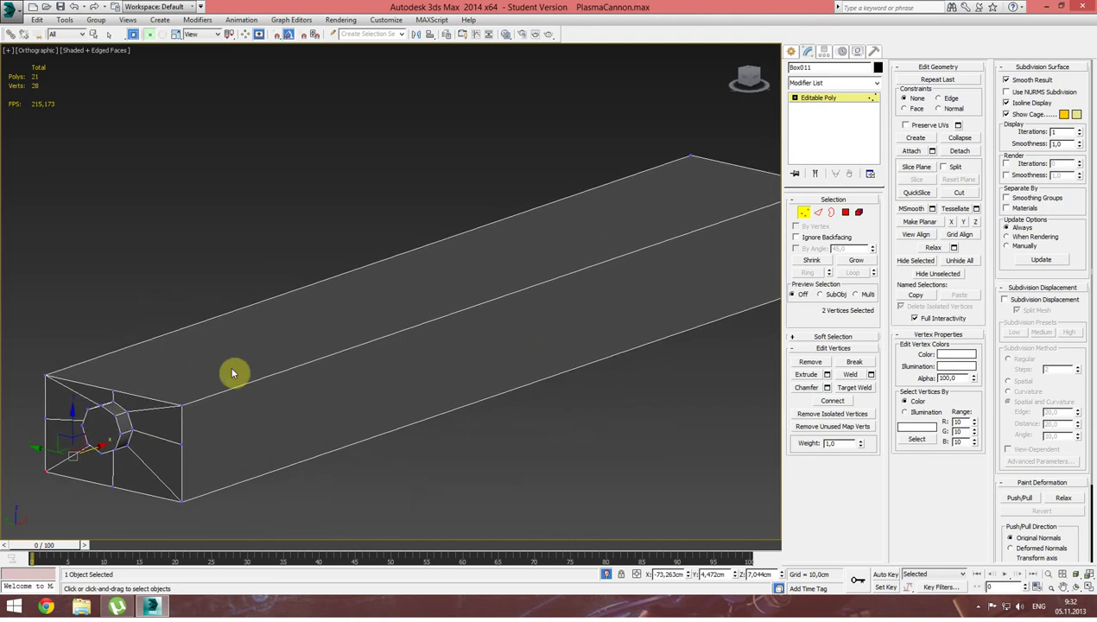
Connect two pairs of far corner vertices with diagonal edges along the box's long faces.
click(113, 392)
ctrl+click(689, 156)
click(830, 404)
mouse_move(502, 326)
alt+middle_down()
mouse_move(422, 346)
mouse_move(539, 314)
mouse_move(448, 277)
alt+middle_up()
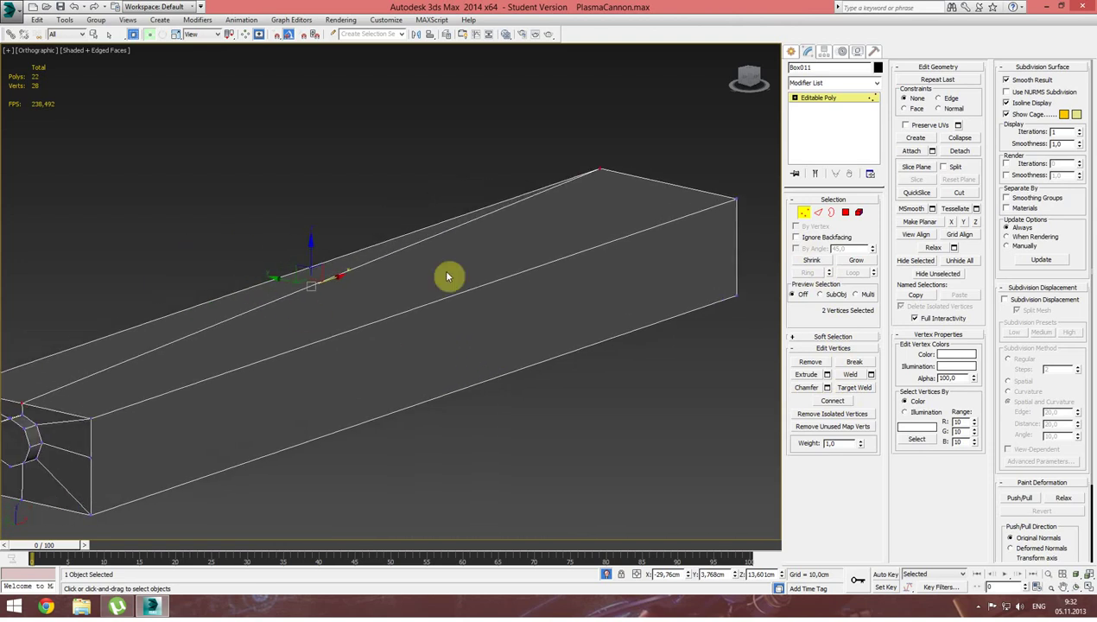
click(24, 402)
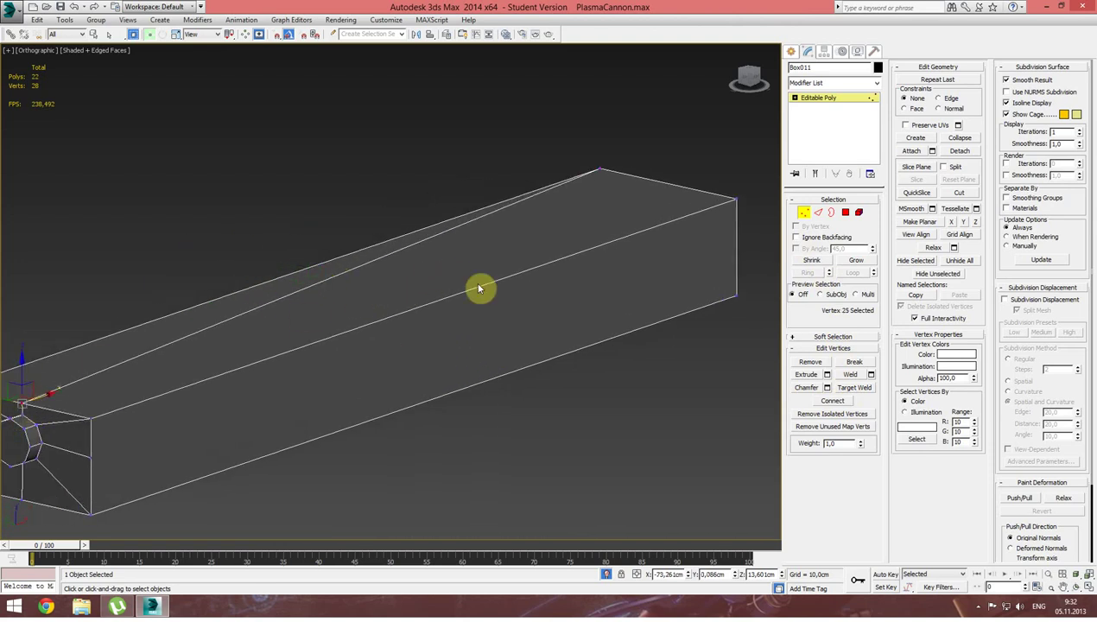
ctrl+click(735, 198)
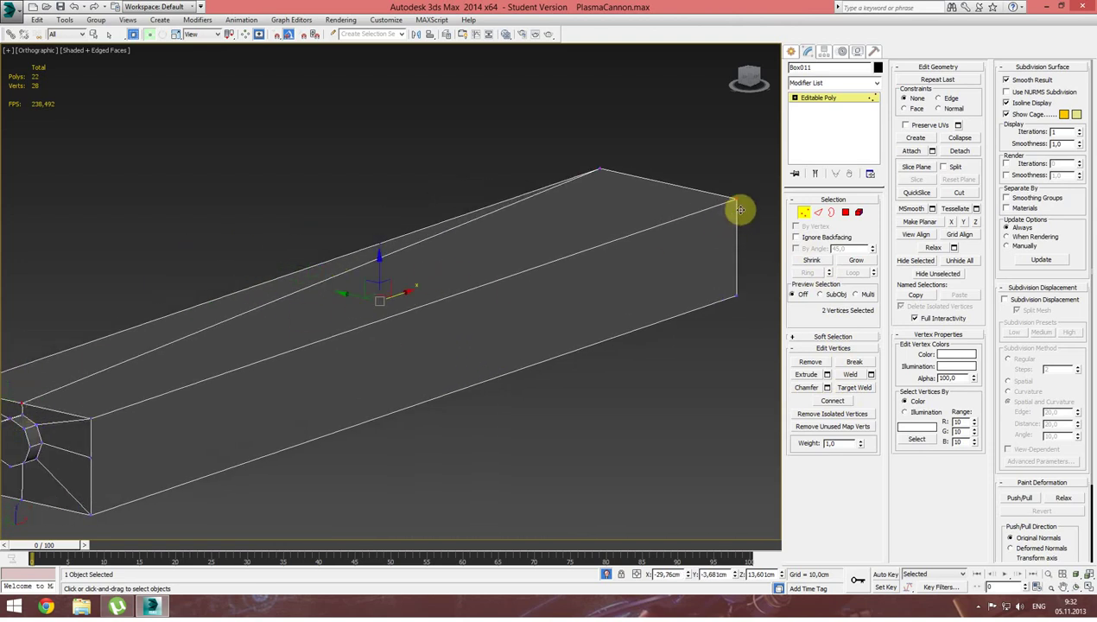
click(835, 402)
Undo both trial diagonal edges and zoom in on the end with the opening.
alt+middle_drag(431, 367, 73, 471)
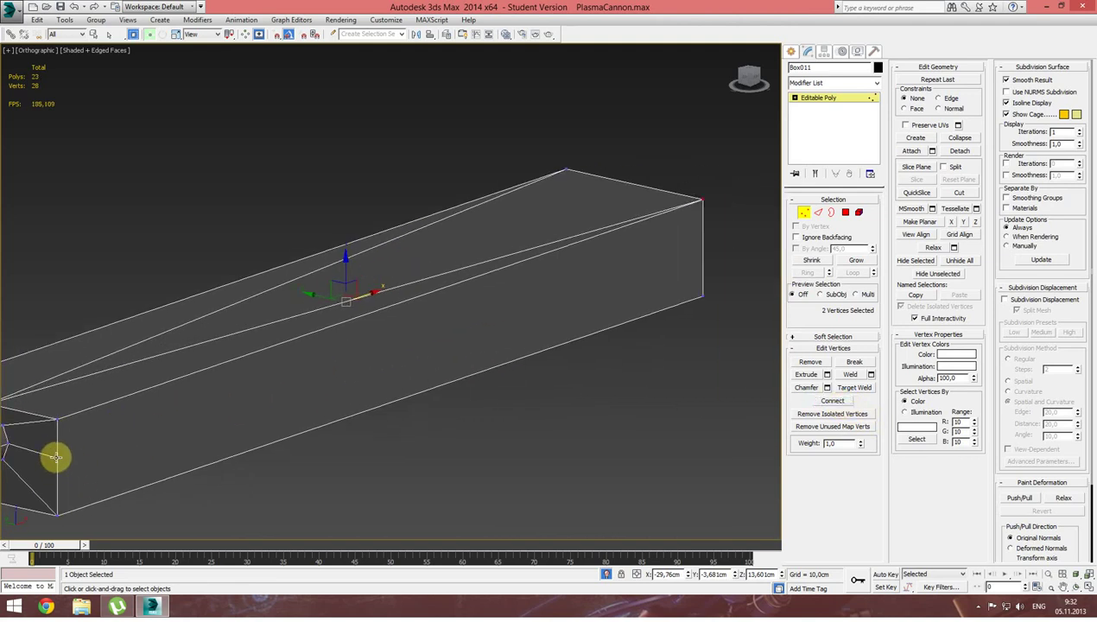
mouse_move(125, 452)
alt+middle_down()
mouse_move(156, 448)
mouse_move(147, 438)
mouse_move(414, 390)
alt+middle_up()
key(ctrl+z)
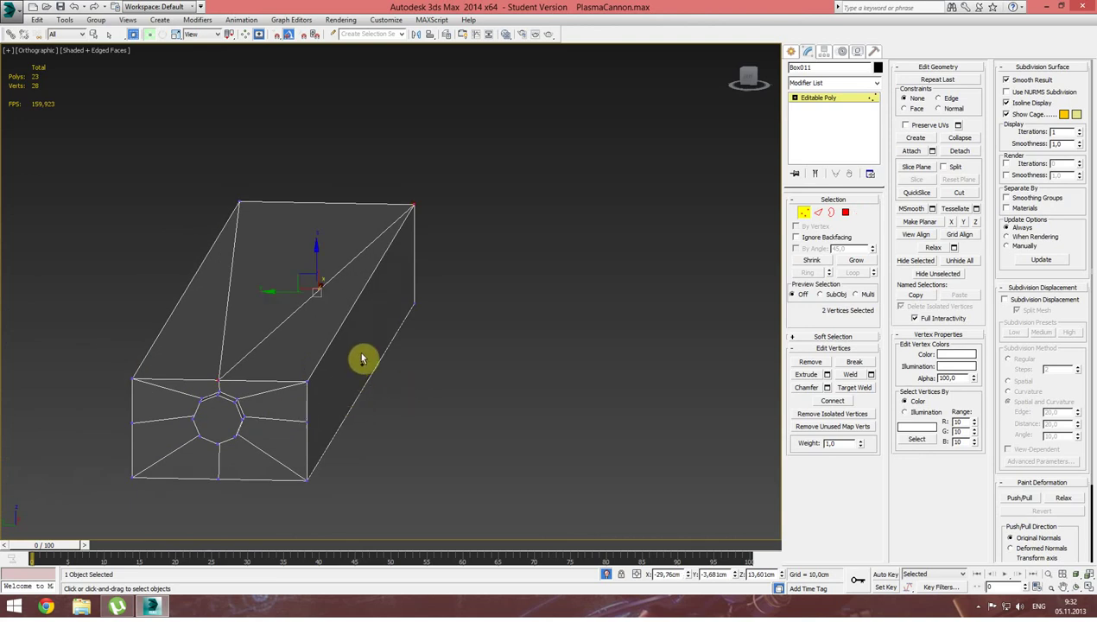
key(ctrl+z)
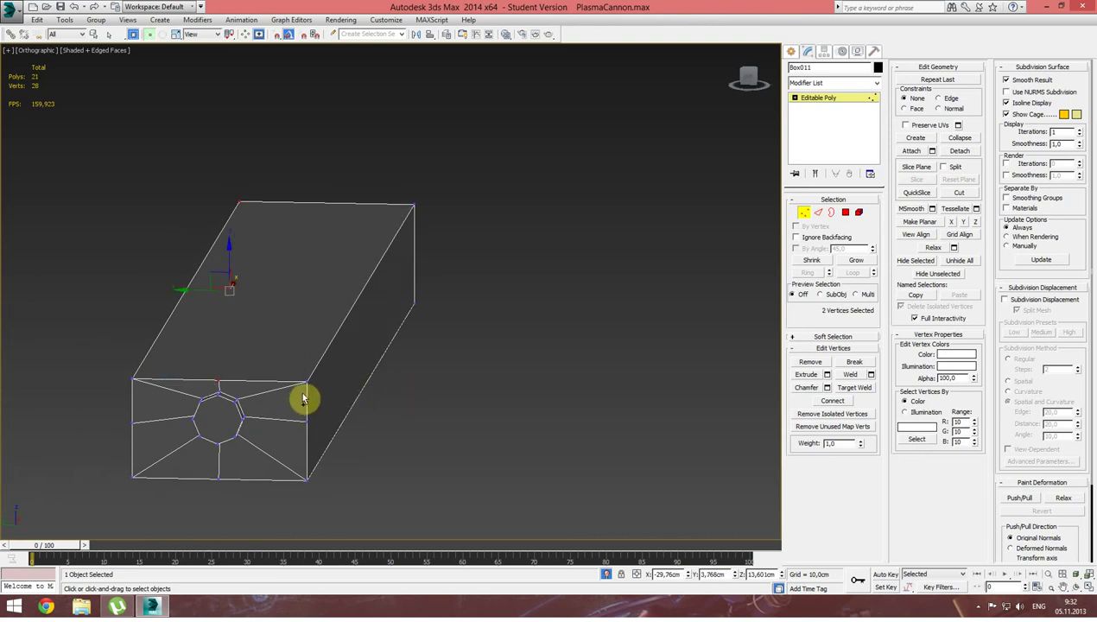
scroll(434, 320, up, 2)
scroll(417, 311, up, 2)
scroll(482, 289, up, 1)
Target Weld the four stray edge vertices into the plate's top-left, bottom-left, bottom-right and top-right corners.
right_click(377, 251)
click(326, 321)
click(356, 296)
click(185, 293)
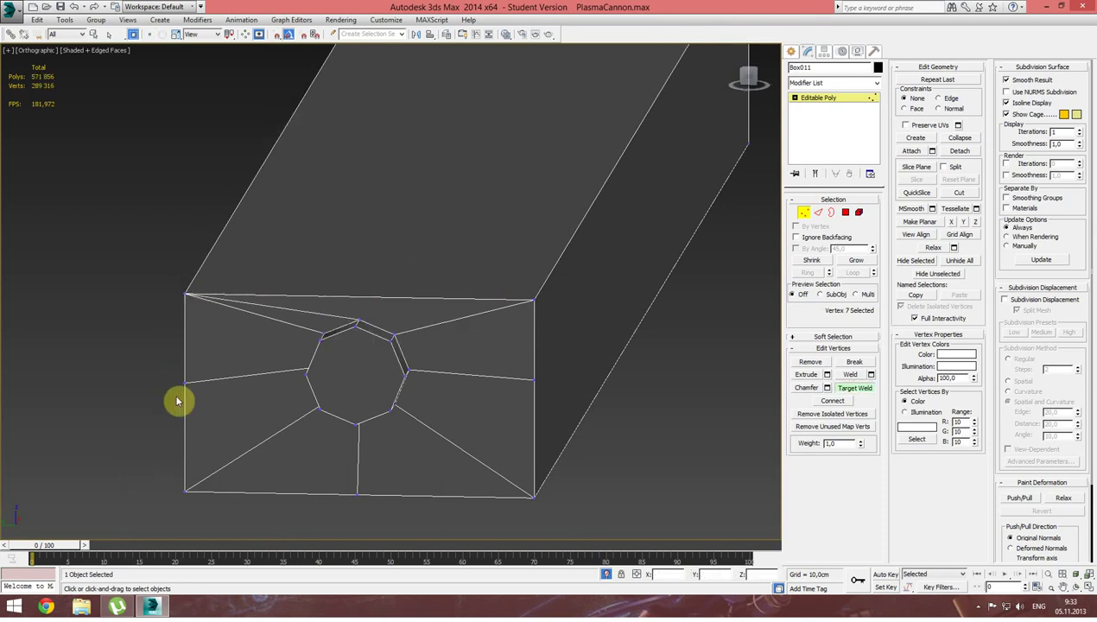
click(184, 384)
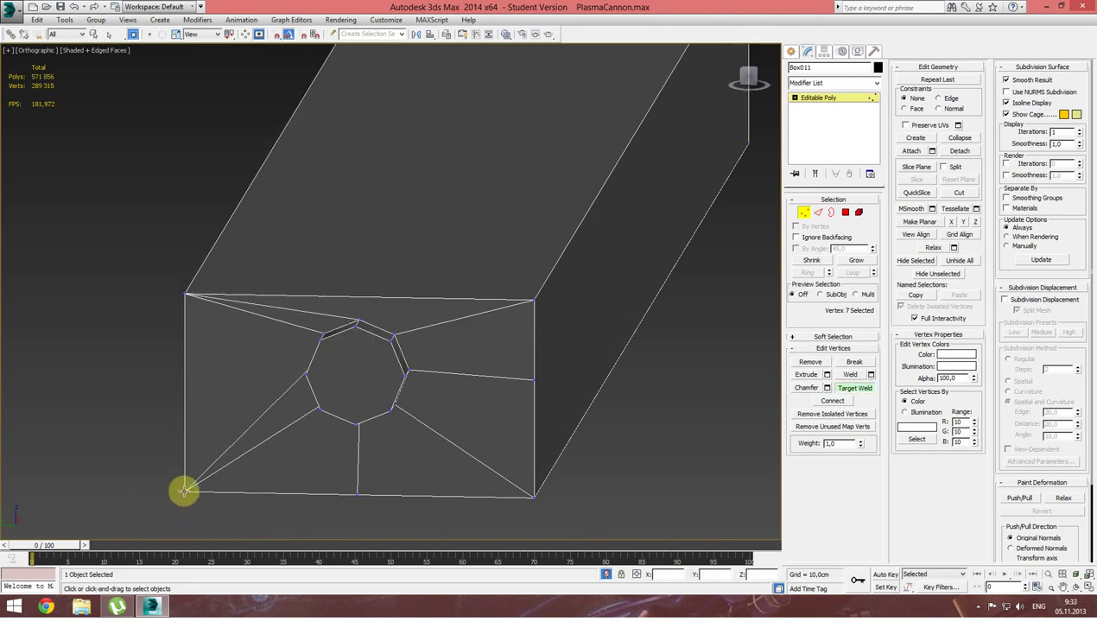
click(184, 490)
click(535, 497)
click(534, 302)
Orbit around the box to inspect the end face with the octagonal opening.
alt+middle_drag(539, 325, 650, 222)
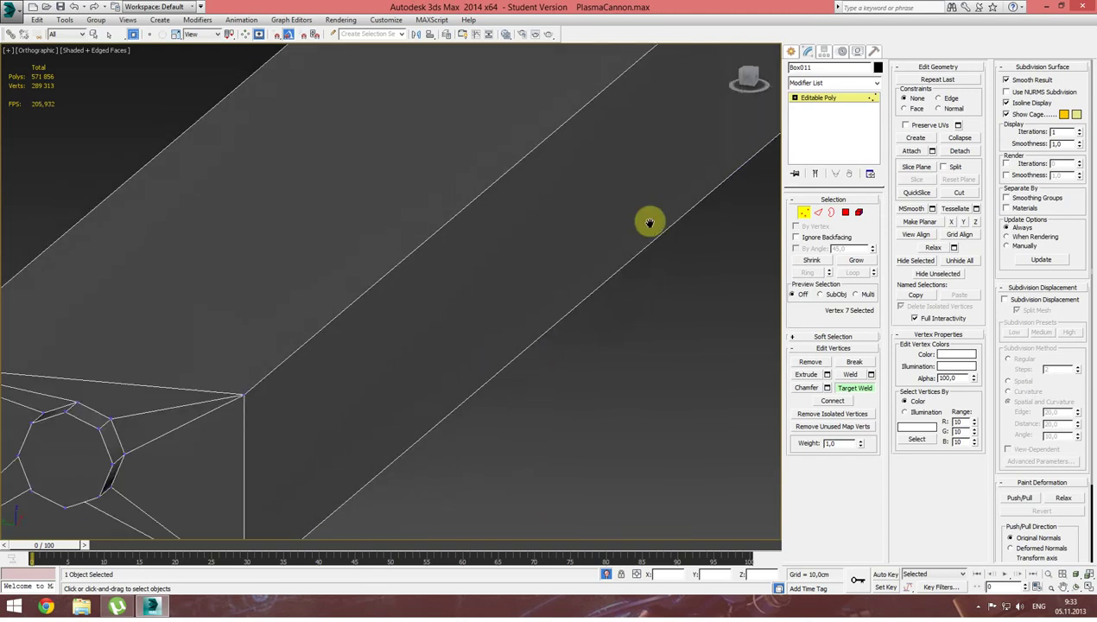
scroll(653, 217, down, 5)
mouse_move(599, 257)
alt+middle_down()
mouse_move(625, 258)
mouse_move(590, 264)
alt+middle_up()
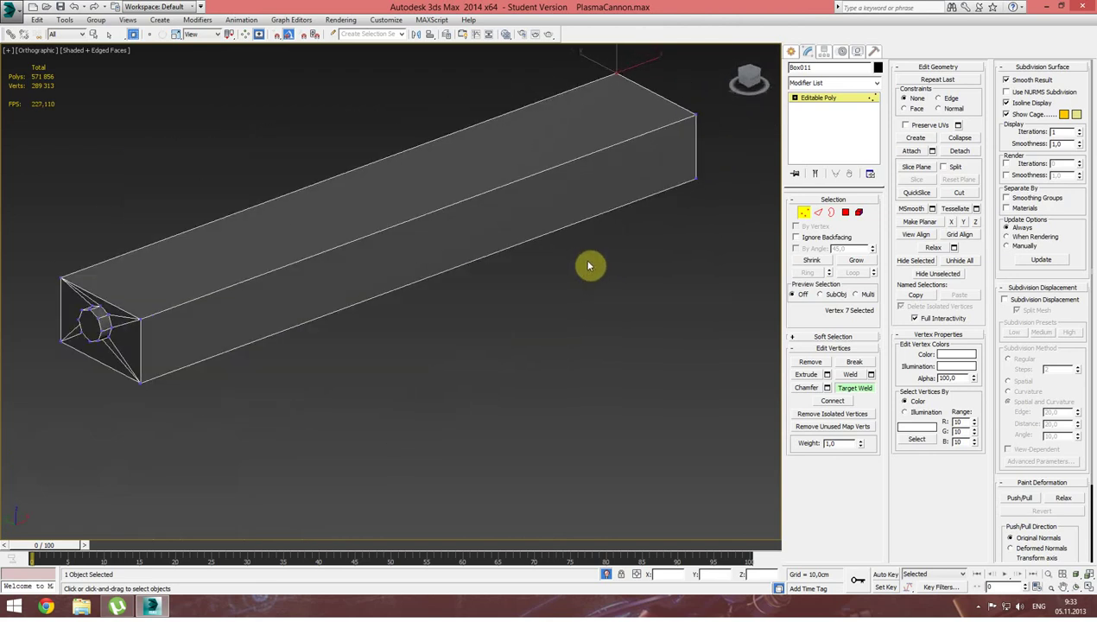
scroll(590, 265, up, 8)
mouse_move(522, 245)
alt+middle_down()
mouse_move(630, 255)
mouse_move(590, 252)
mouse_move(607, 250)
alt+middle_up()
click(793, 51)
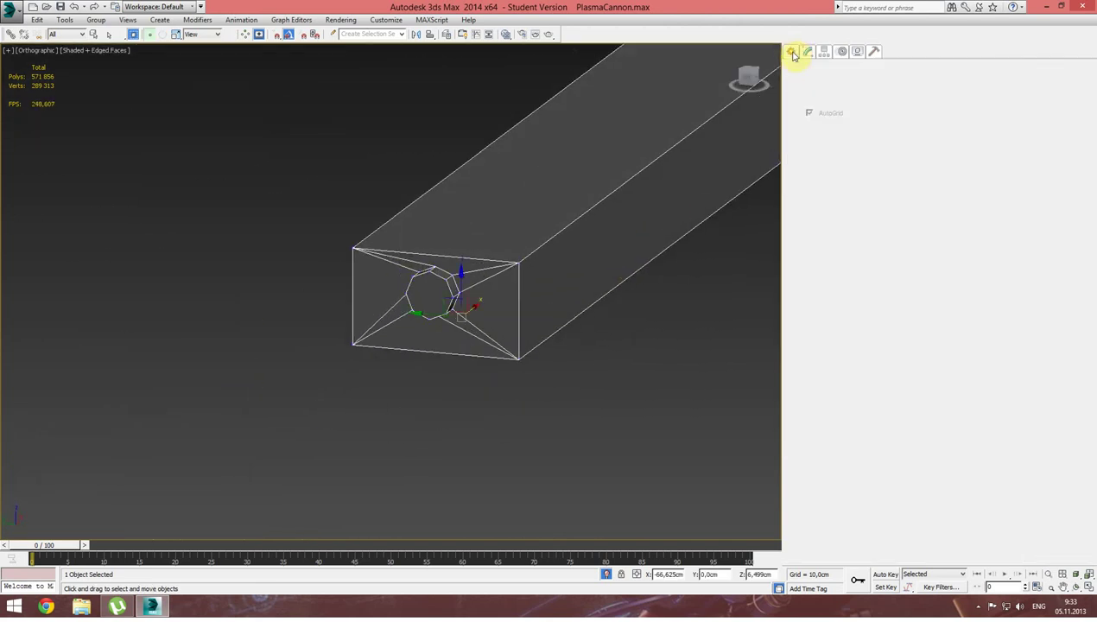
Turn off Isolate Selection and clear the selection to show the whole cannon.
scroll(536, 304, up, 5)
middle_drag(536, 304, 507, 302)
click(606, 574)
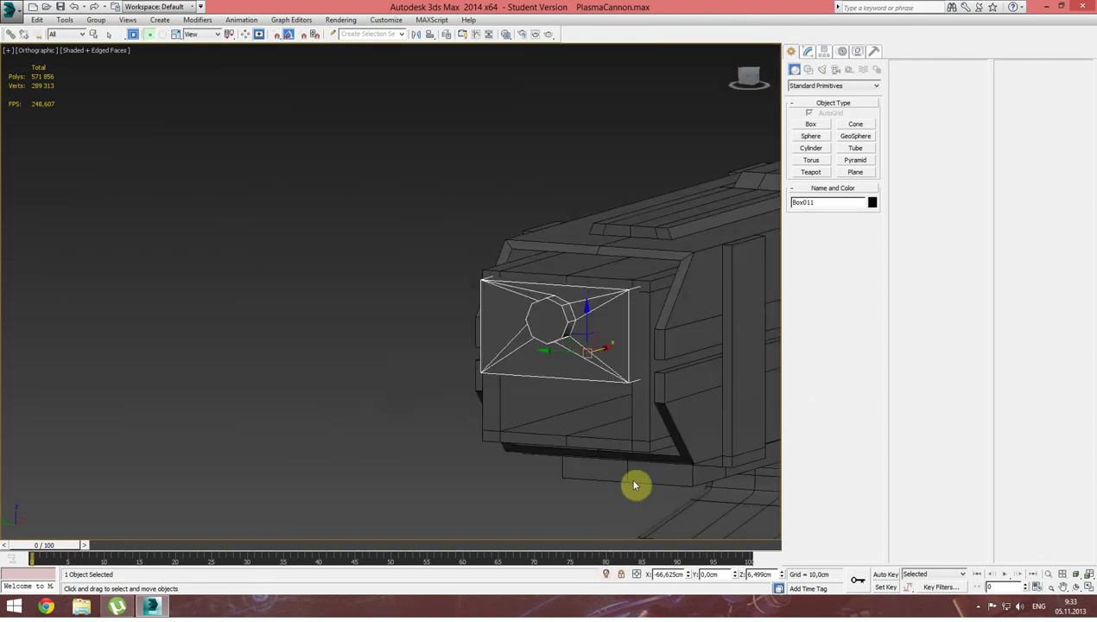
click(423, 335)
scroll(427, 336, down, 3)
mouse_move(367, 299)
alt+middle_down()
mouse_move(387, 346)
mouse_move(381, 394)
mouse_move(374, 289)
alt+middle_up()
Centre the full cannon in the viewport and reveal the hidden system tray icons.
scroll(375, 289, up, 2)
scroll(365, 306, up, 2)
scroll(365, 306, down, 2)
middle_drag(486, 327, 414, 309)
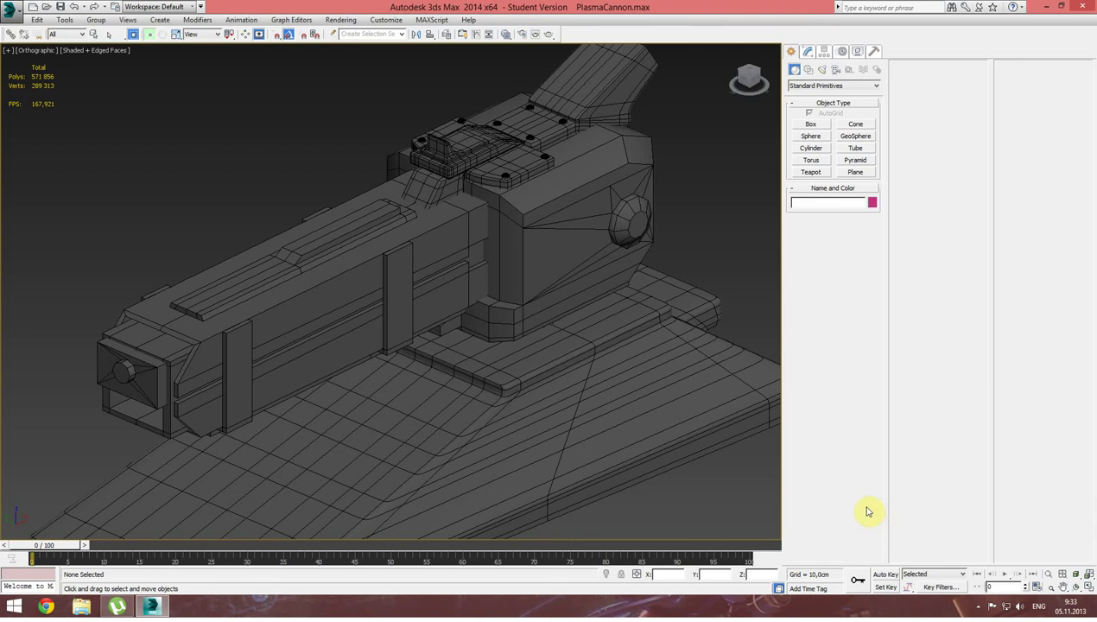
scroll(637, 385, down, 1)
scroll(636, 405, down, 4)
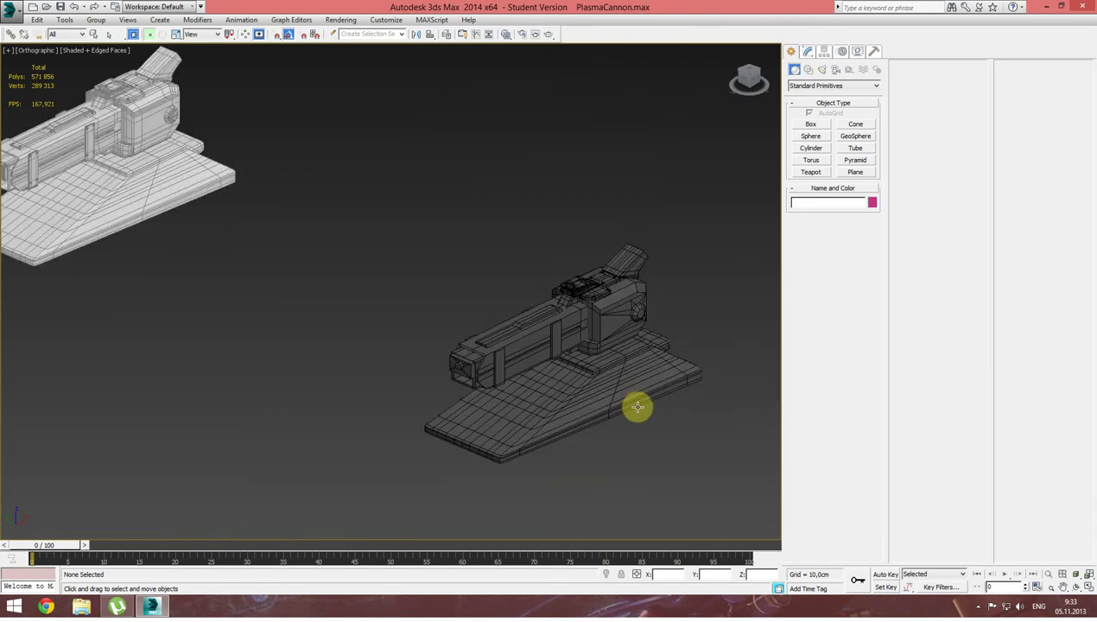
middle_drag(592, 389, 523, 325)
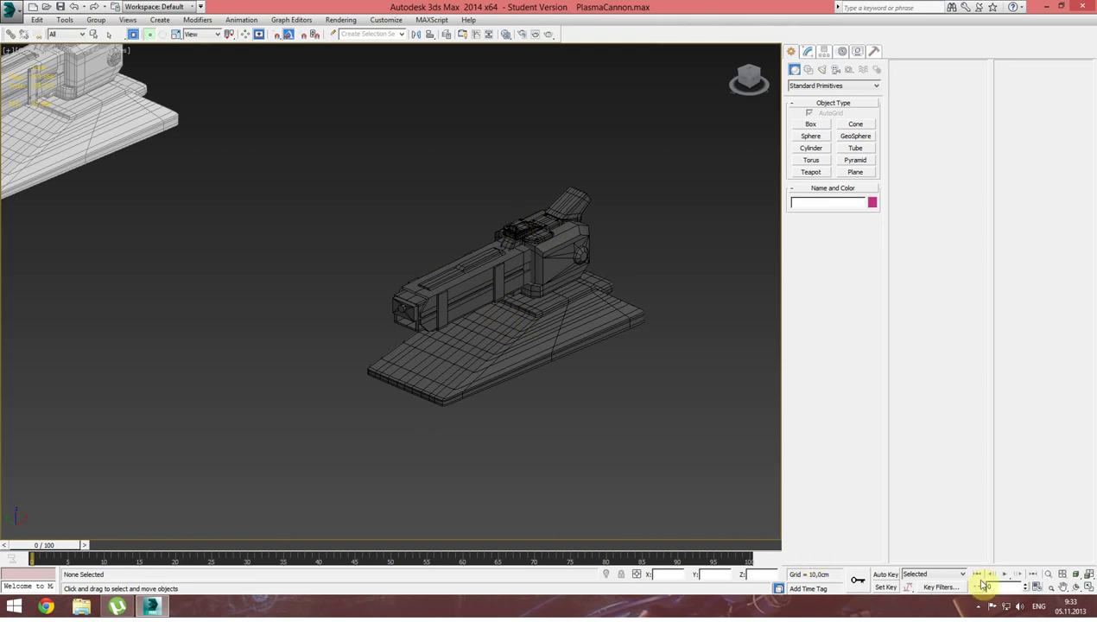
click(977, 608)
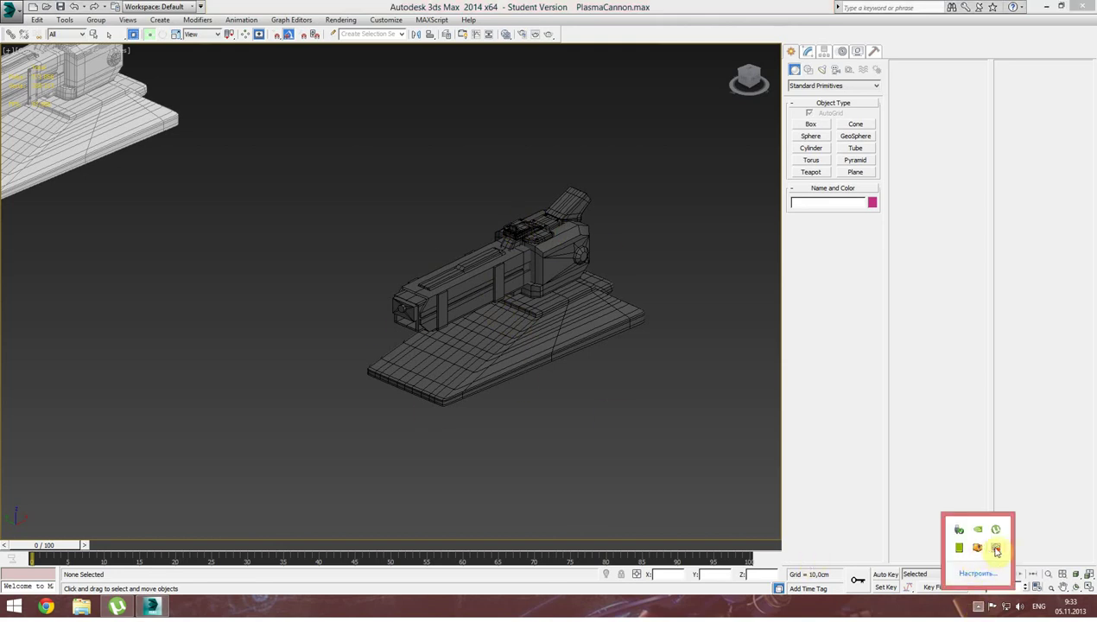